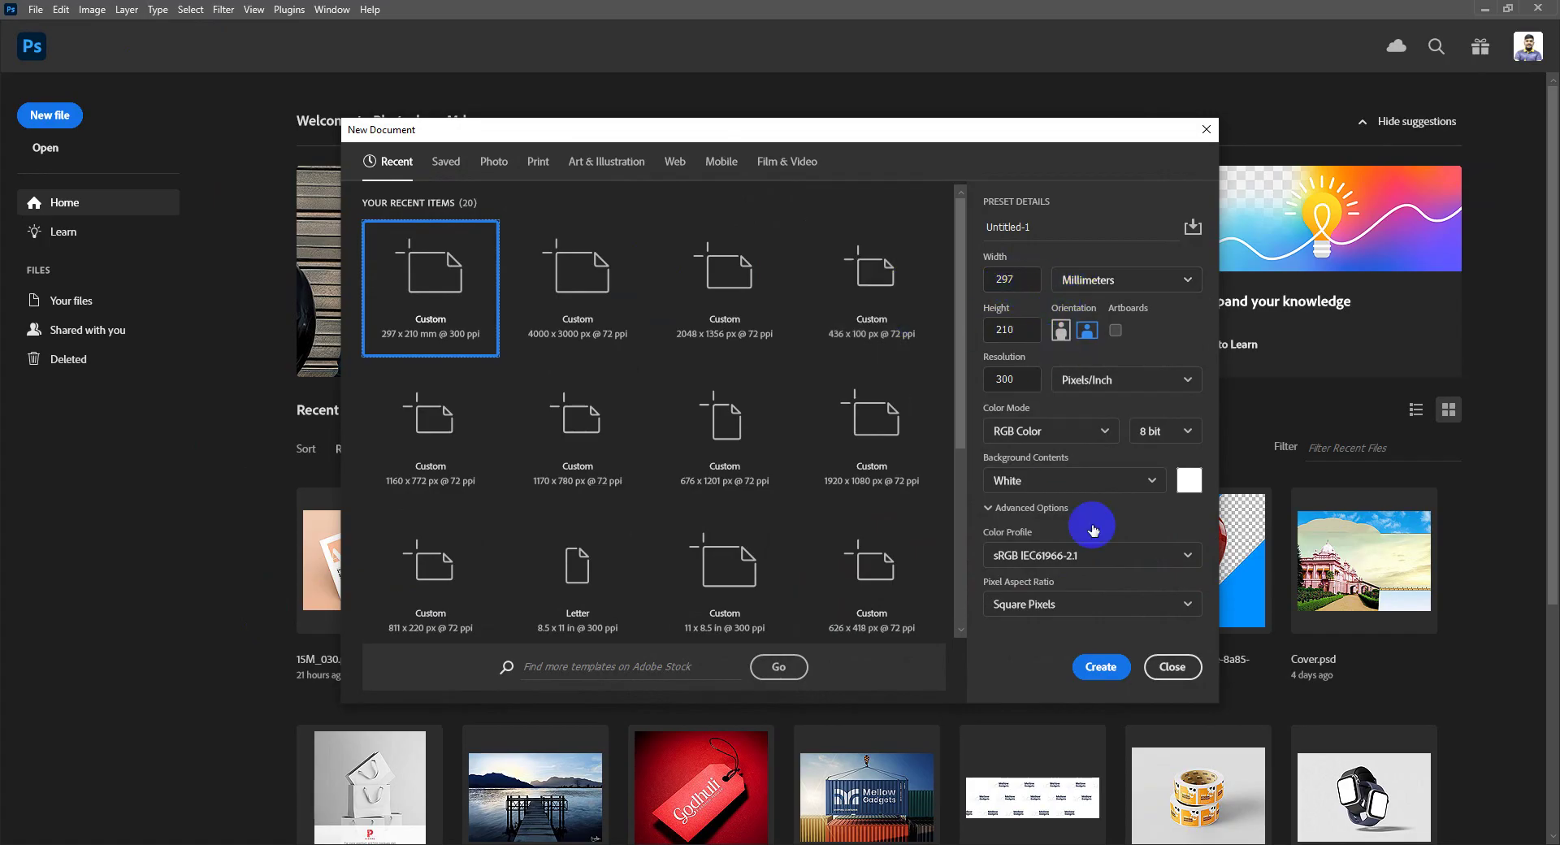
- Close the New Document dialog and view the bicycle, redhead woman and kitten photos from the Bg Remove folder
{"action": "left_click", "coordinate": [1171, 666]}
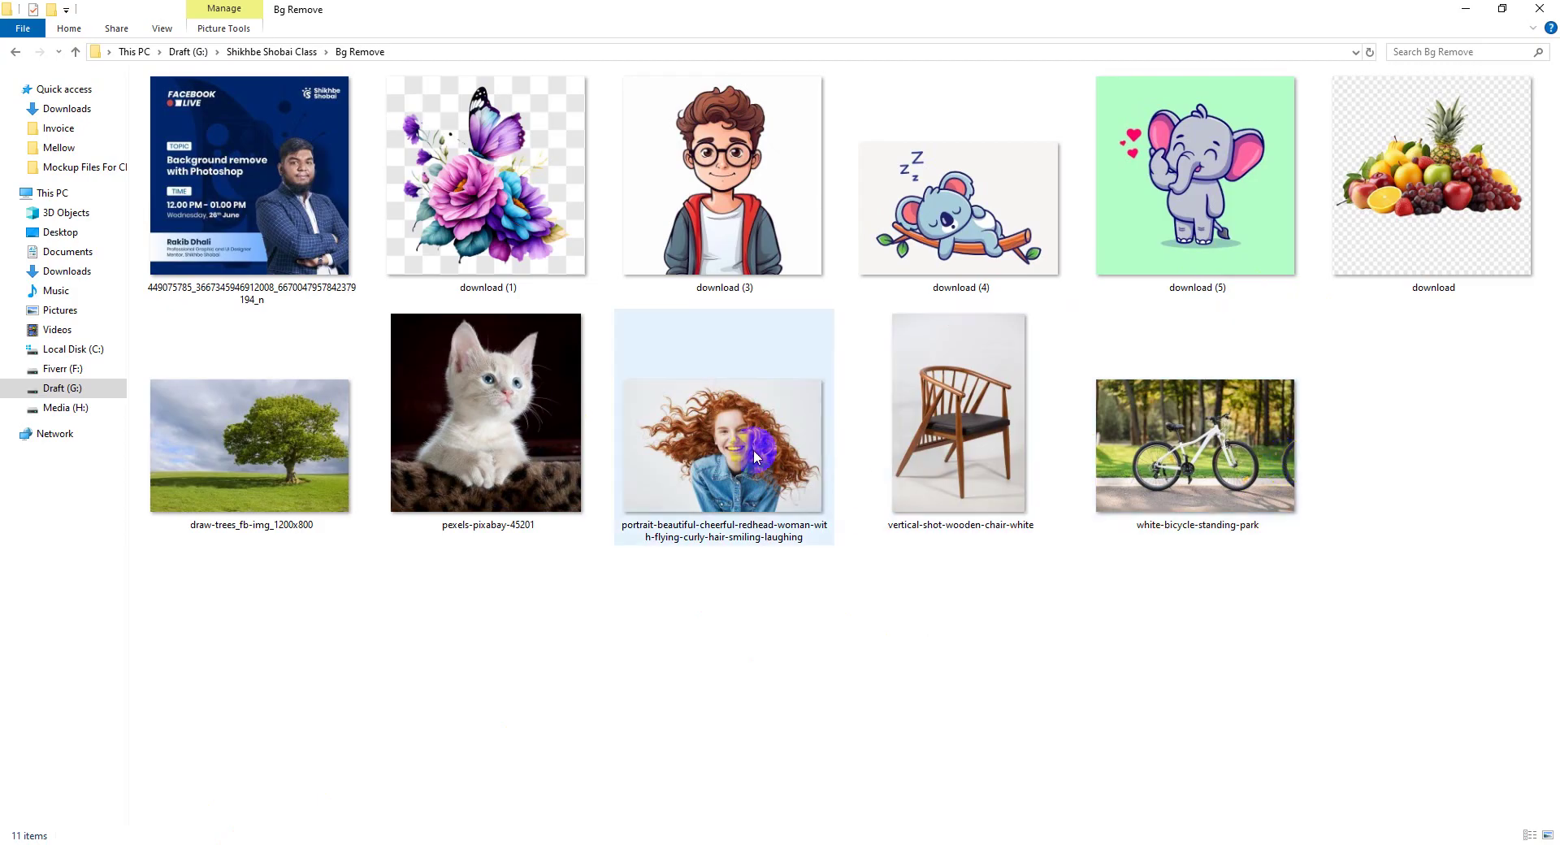
{"action": "left_click", "coordinate": [438, 479]}
{"action": "left_click", "coordinate": [1146, 465]}
{"action": "double_click", "coordinate": [1142, 466]}
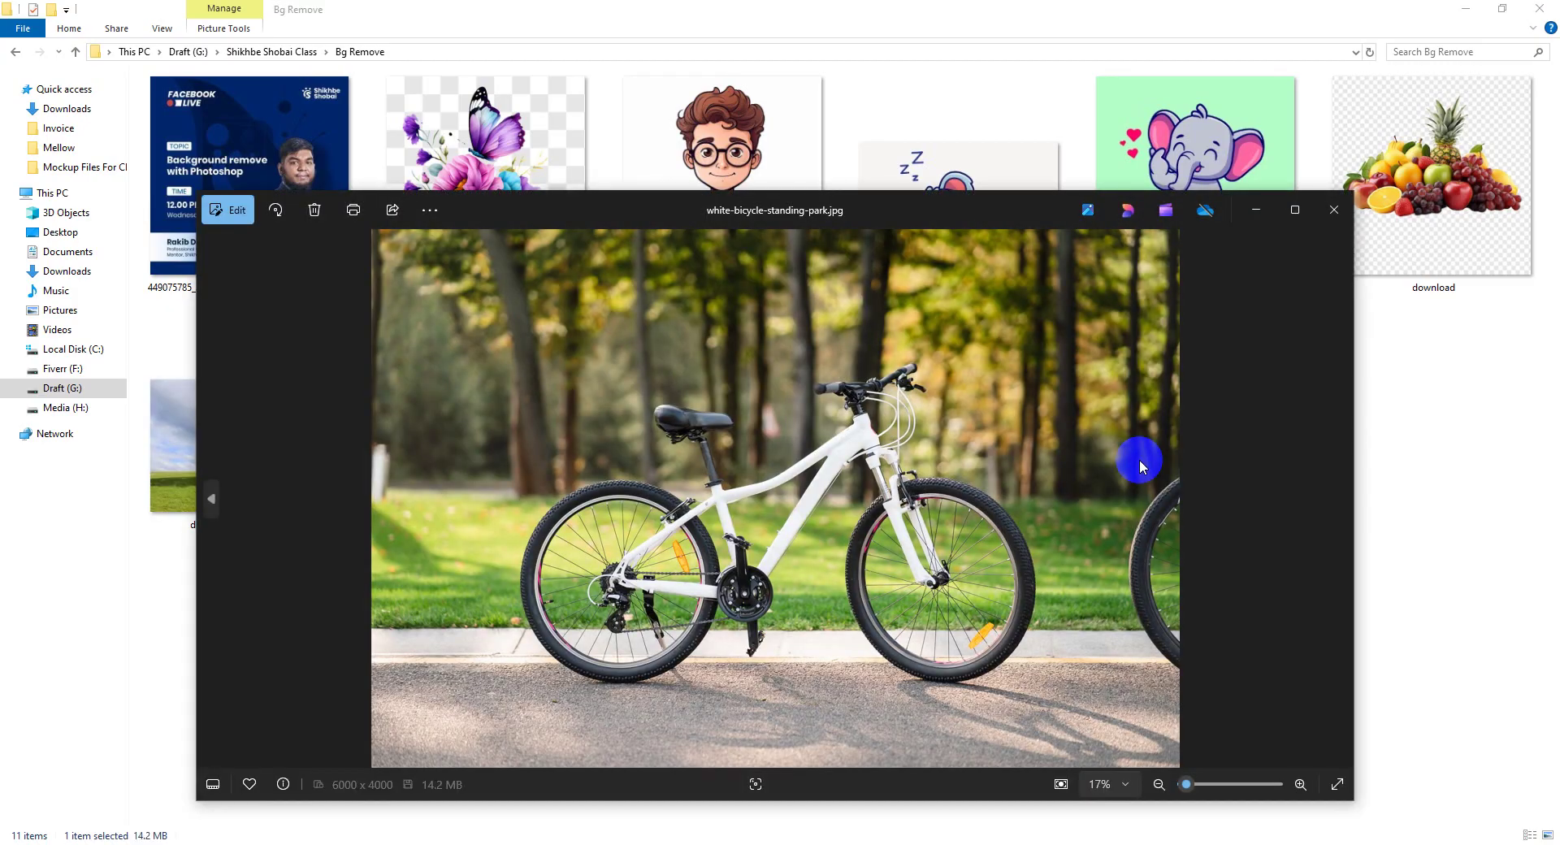
{"action": "scroll", "coordinate": [1139, 459], "scroll_direction": "up", "scroll_amount": 2}
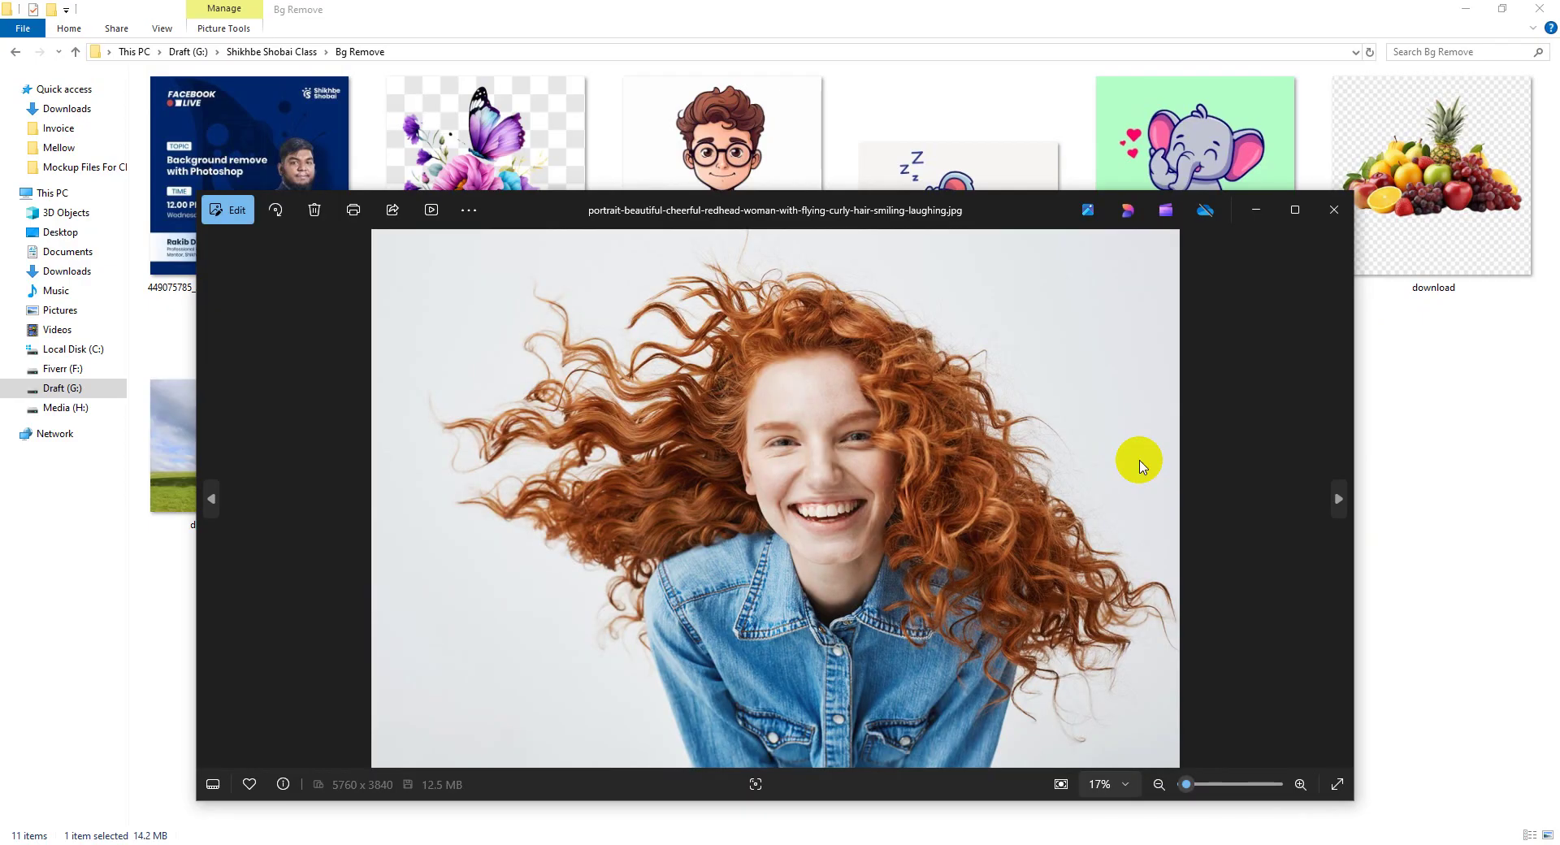
{"action": "scroll", "coordinate": [1140, 466], "scroll_direction": "up", "scroll_amount": 1}
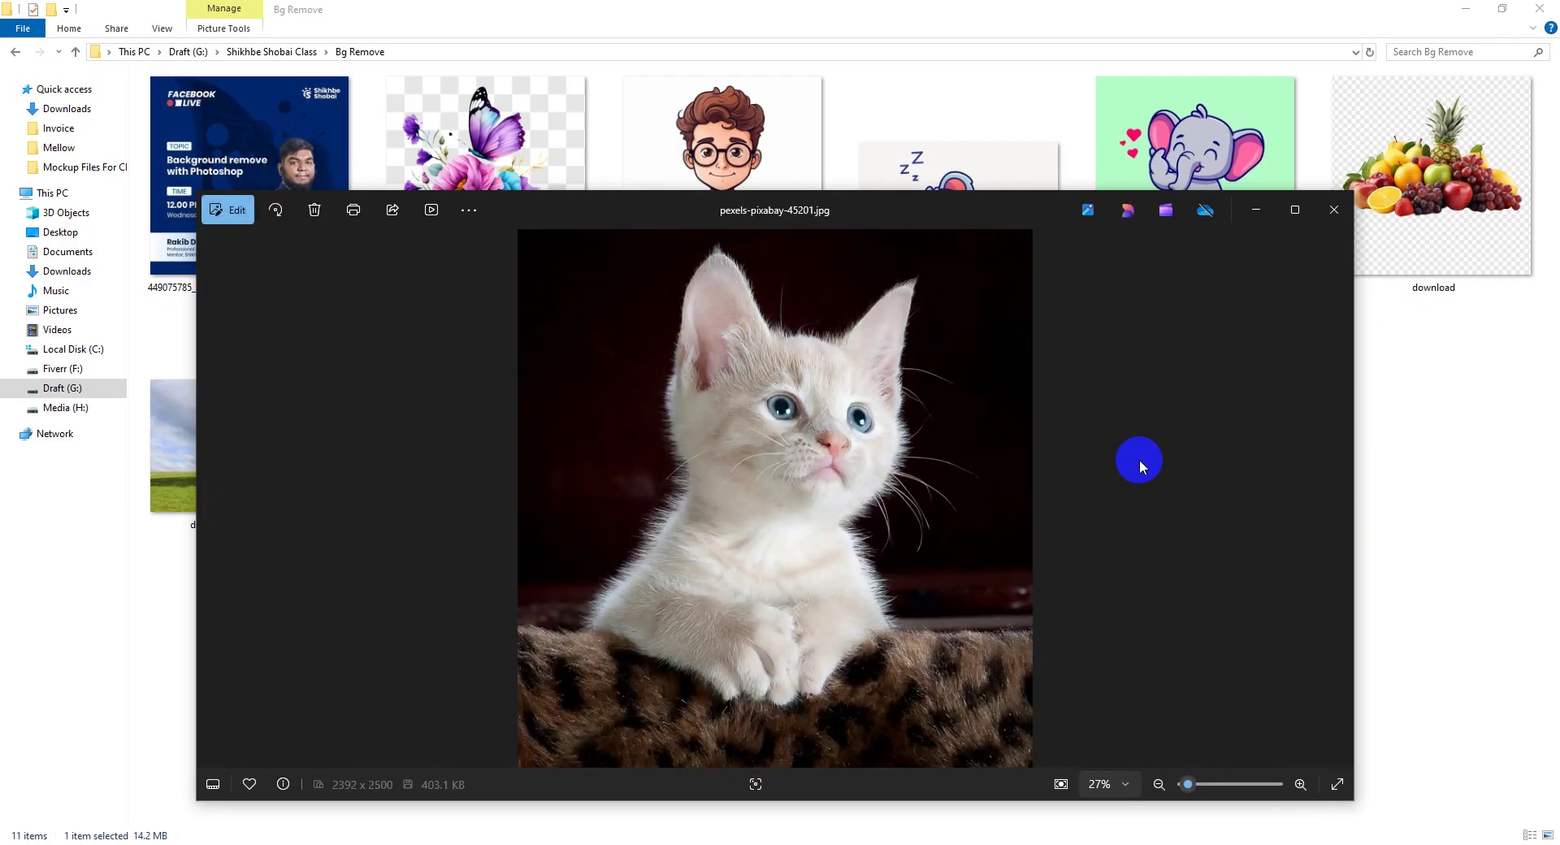
{"action": "left_click", "coordinate": [854, 491]}
{"action": "left_click", "coordinate": [768, 338]}
- Examine the tree photo's foliage up close and view the elephant image, closing the image viewer at the end
{"action": "scroll", "coordinate": [794, 347], "scroll_direction": "up", "scroll_amount": 1}
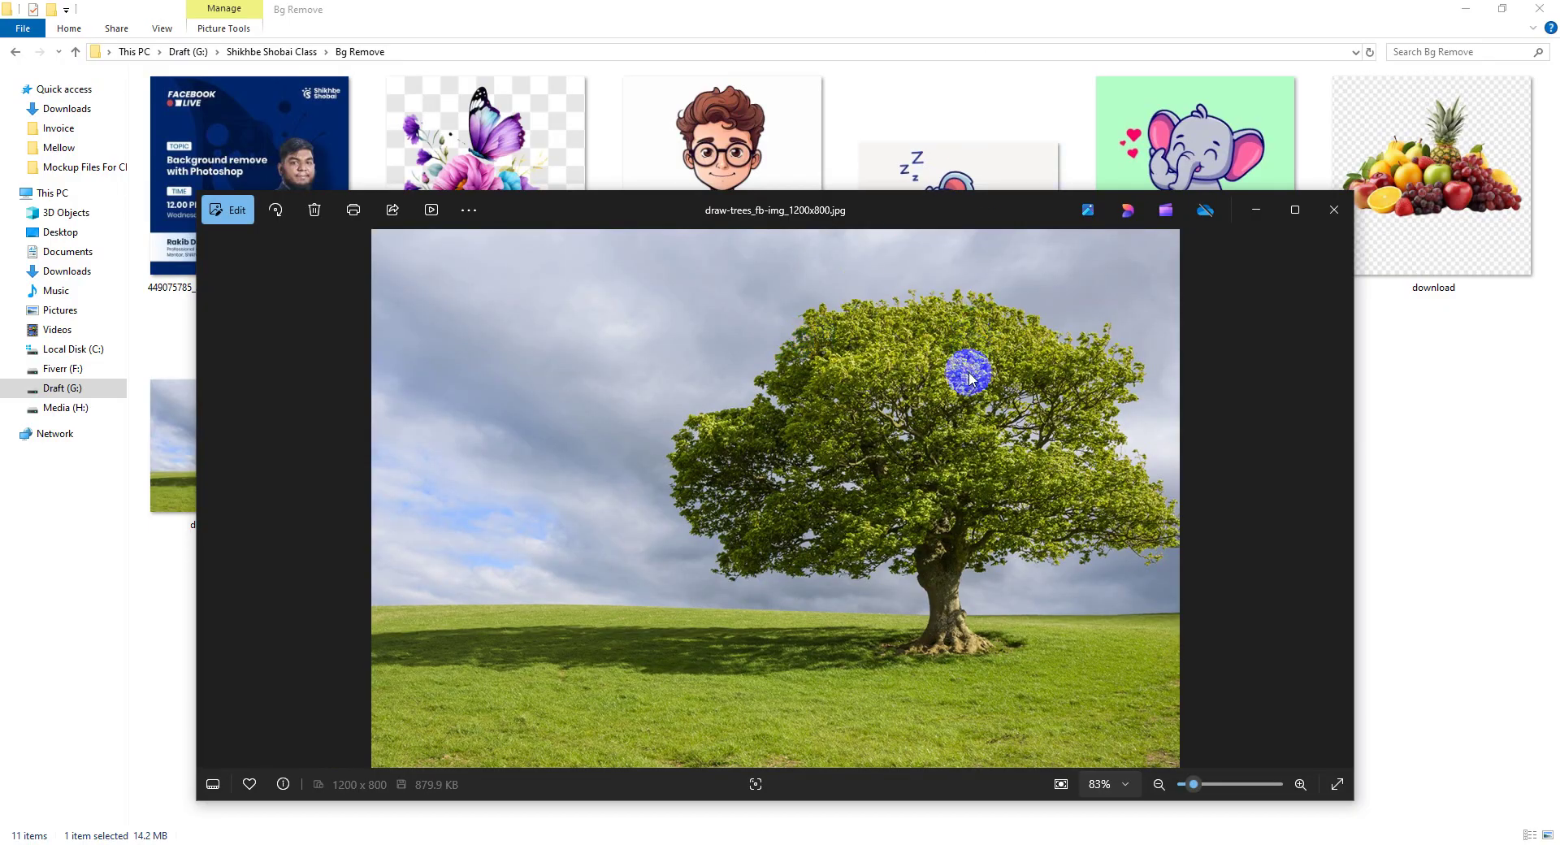
{"action": "scroll", "coordinate": [965, 364], "scroll_direction": "up", "scroll_amount": 5}
{"action": "scroll", "coordinate": [894, 422], "scroll_direction": "up", "scroll_amount": 1}
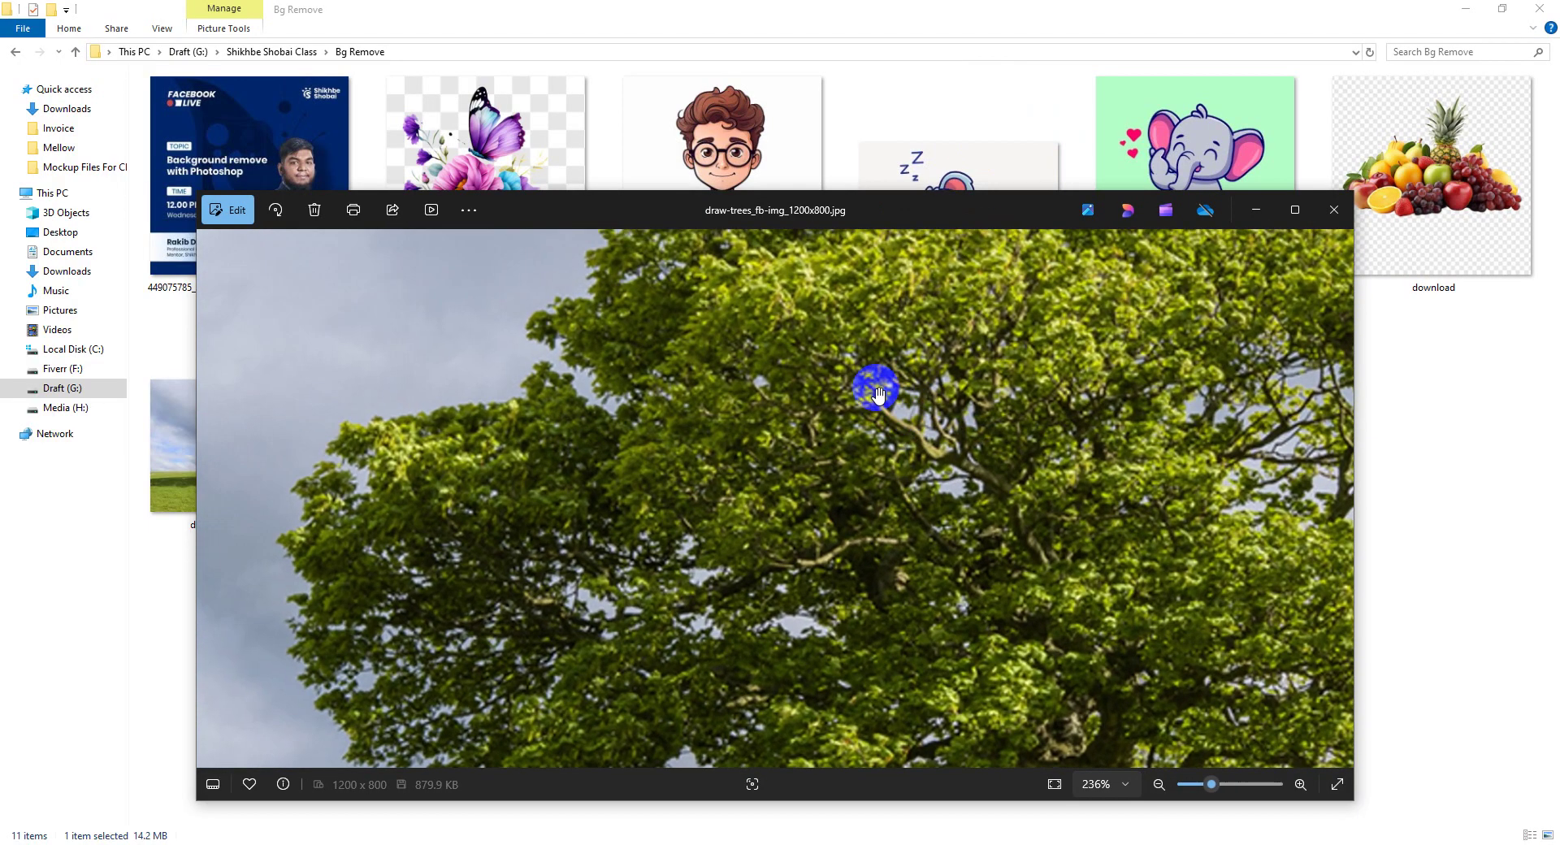
{"action": "scroll", "coordinate": [927, 437], "scroll_direction": "up", "scroll_amount": 1}
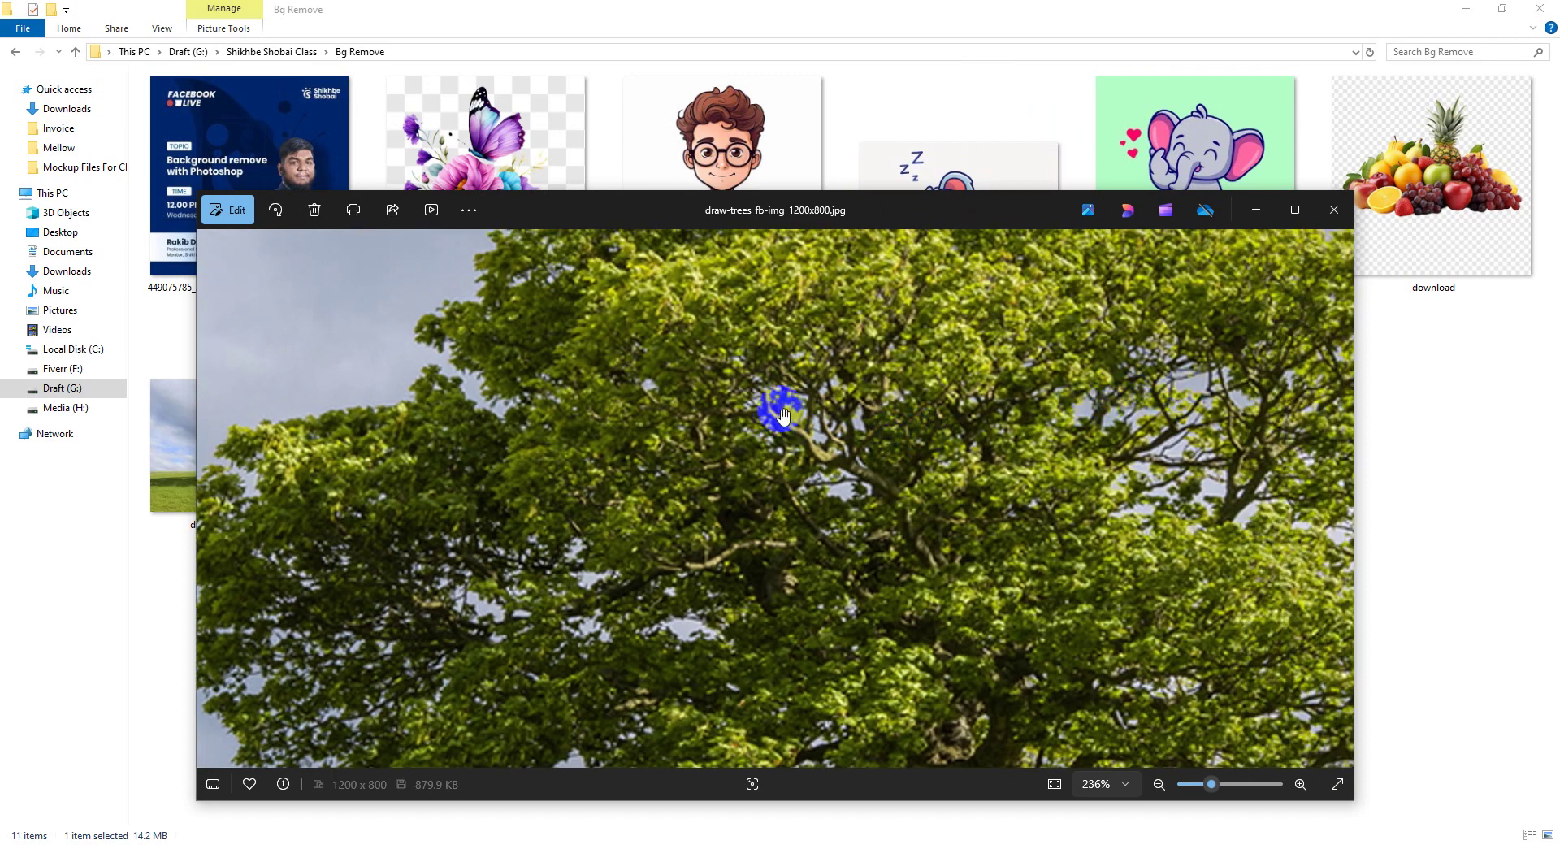
{"action": "scroll", "coordinate": [780, 423], "scroll_direction": "down", "scroll_amount": 3}
{"action": "scroll", "coordinate": [781, 429], "scroll_direction": "down", "scroll_amount": 2}
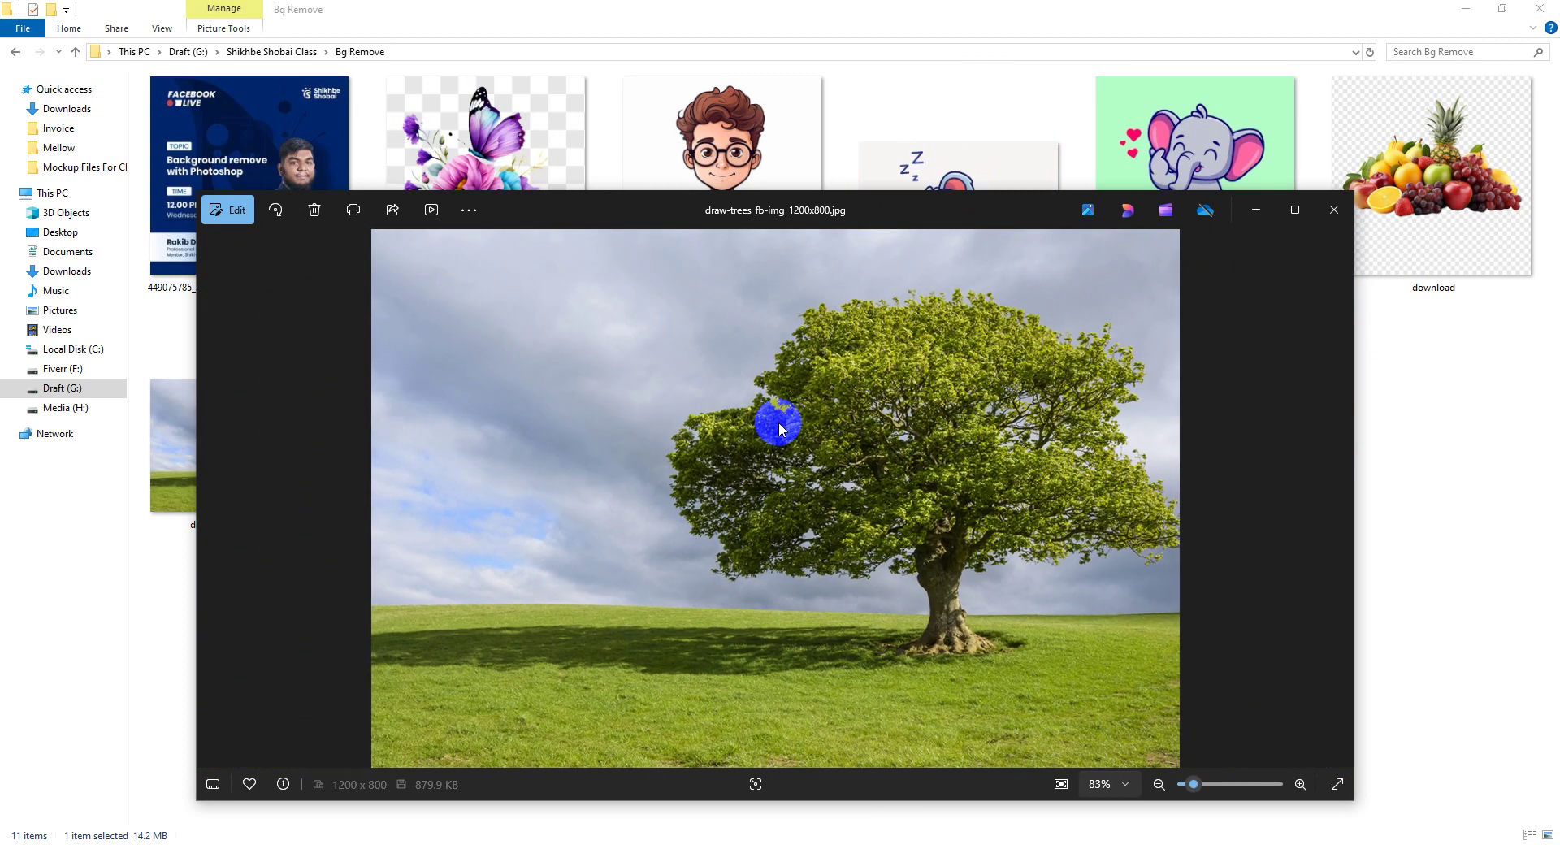
{"action": "key", "text": "Left"}
{"action": "key", "text": "Left"}
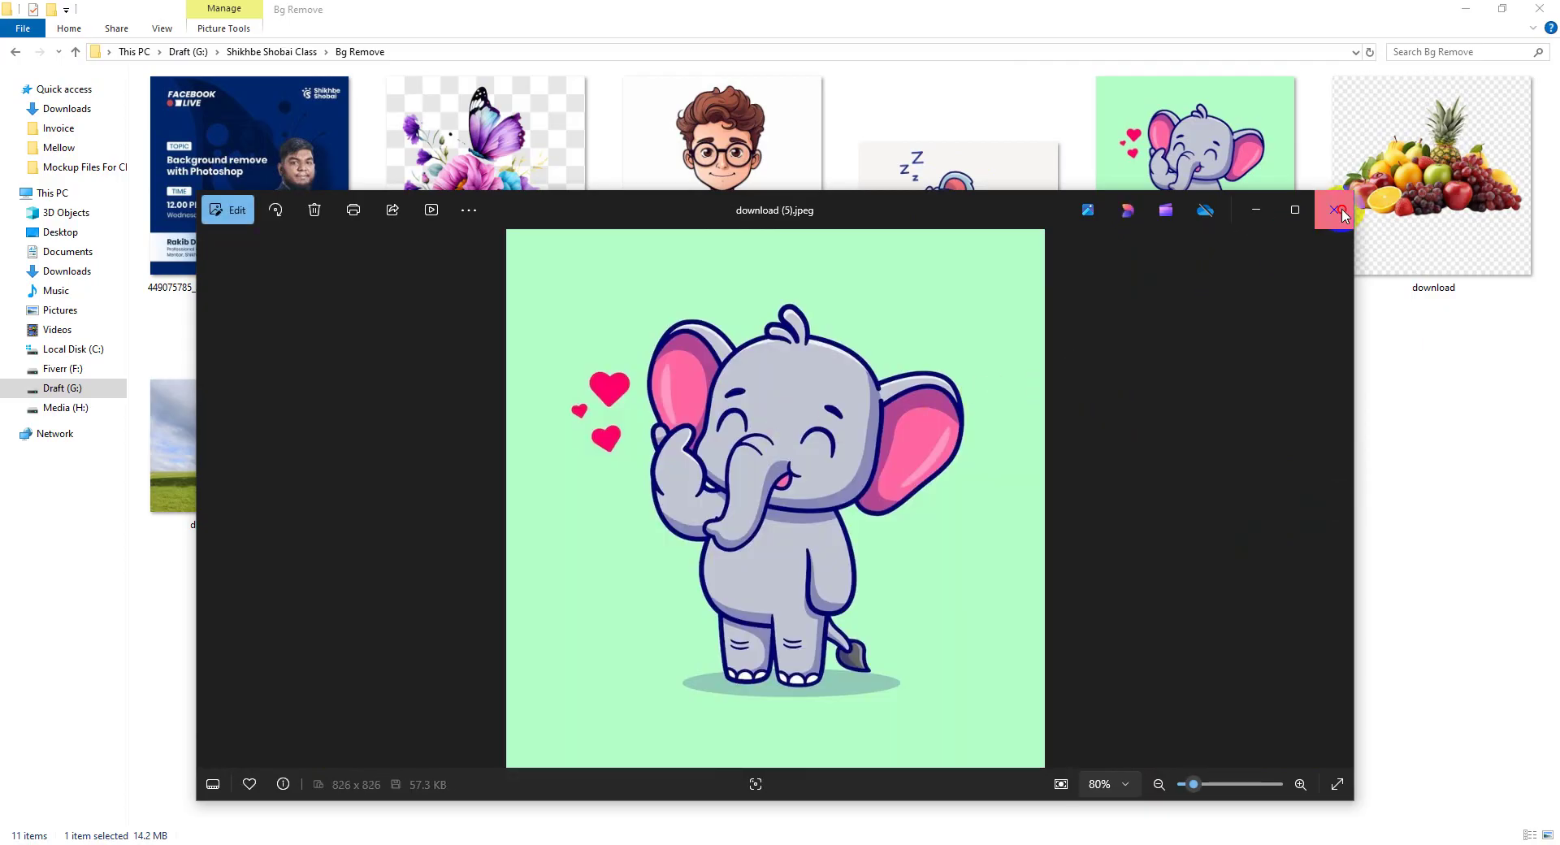
{"action": "left_click", "coordinate": [1340, 213]}
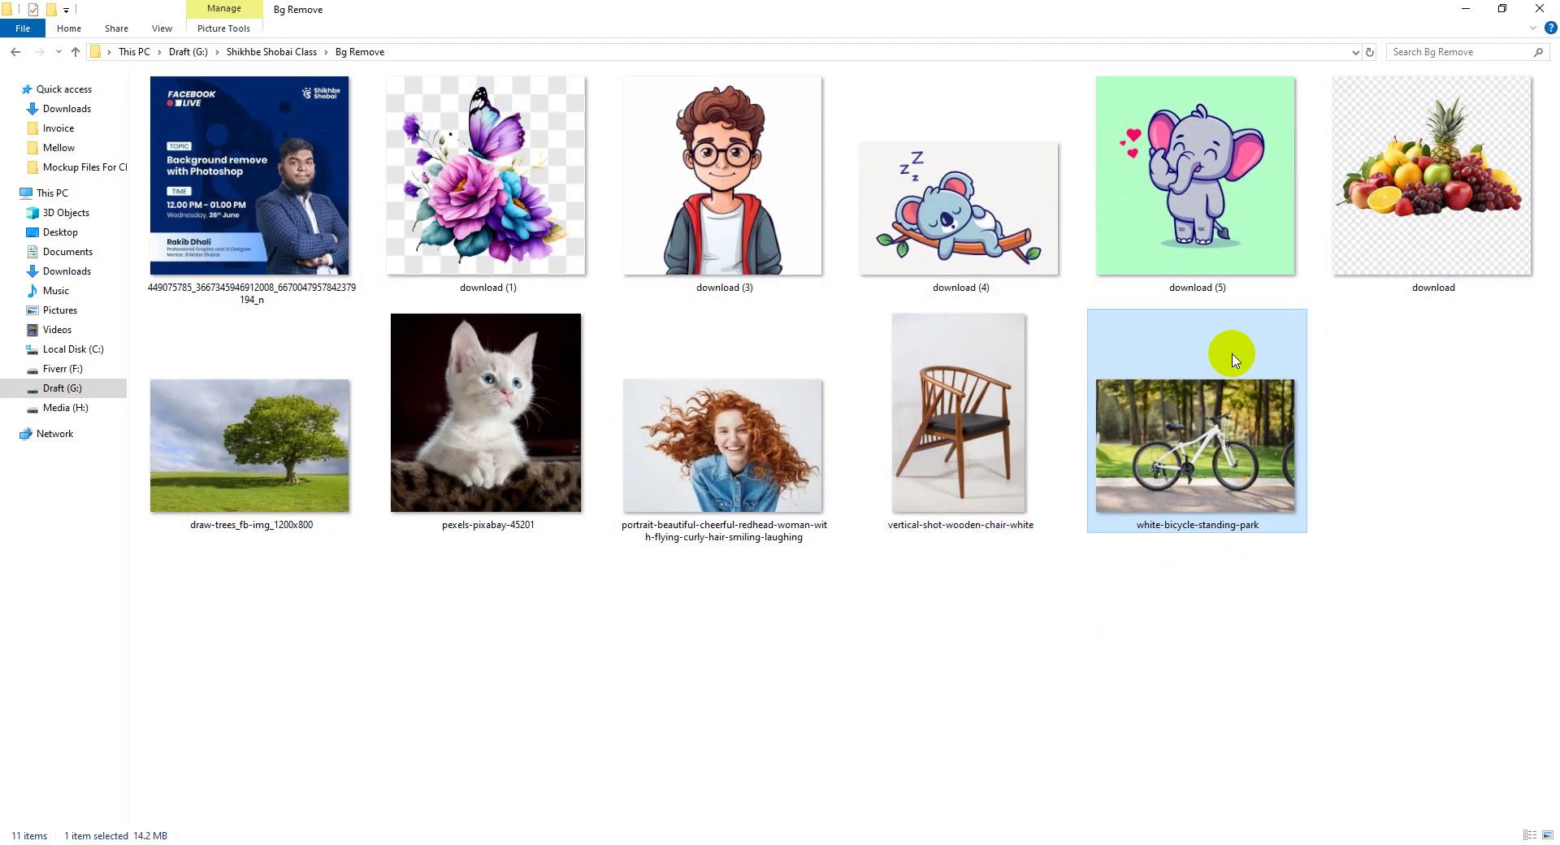
- Open the elephant image download (5) from the Bg Remove folder in Photoshop and unlock its Background layer
{"action": "left_click", "coordinate": [1229, 207]}
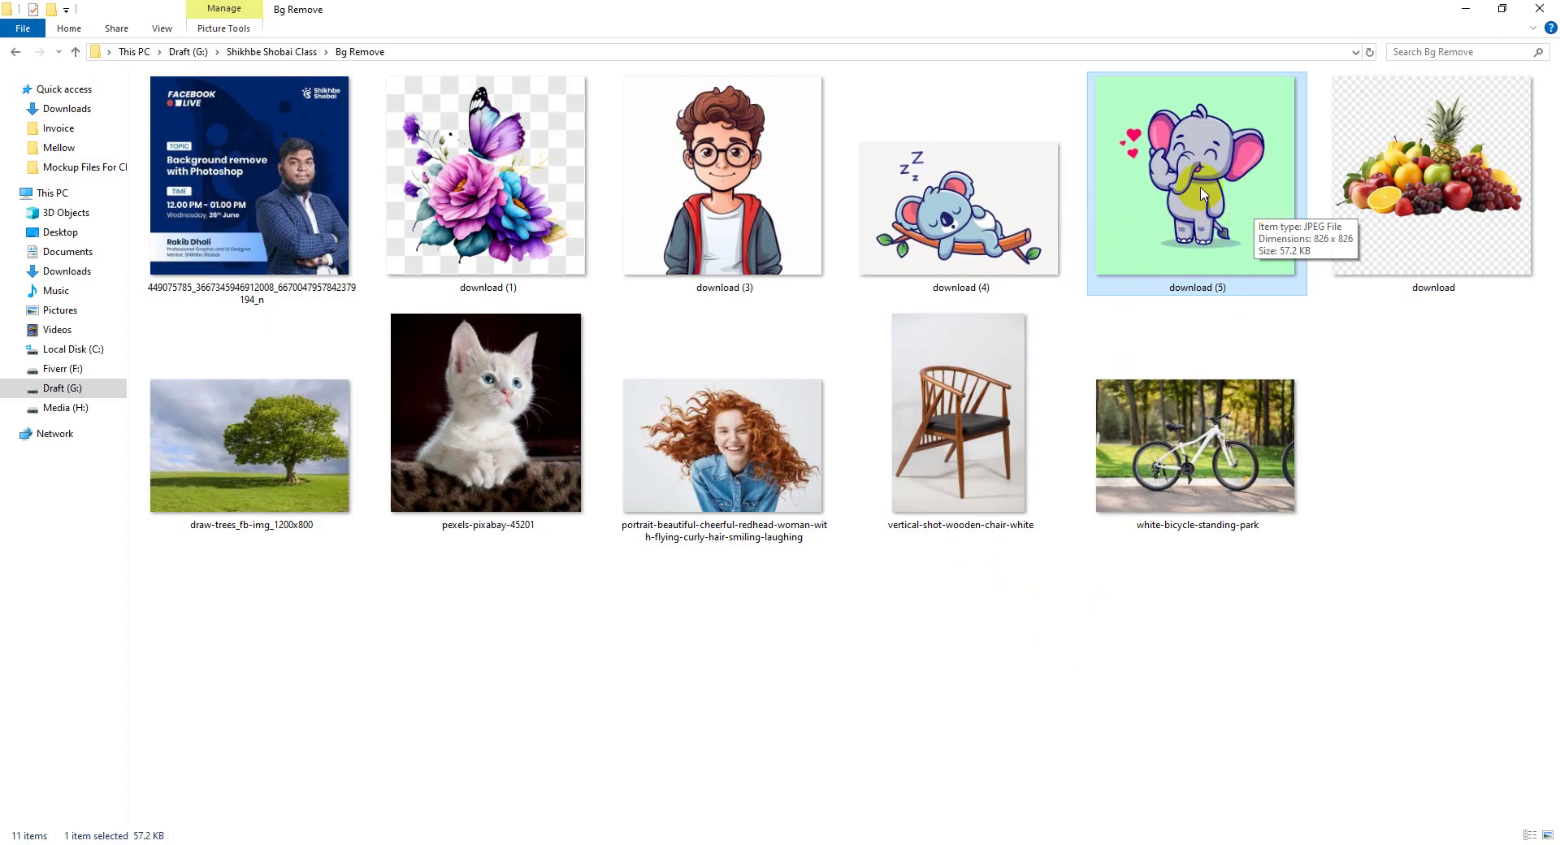
{"action": "left_click_drag", "start_coordinate": [1203, 195], "coordinate": [758, 445]}
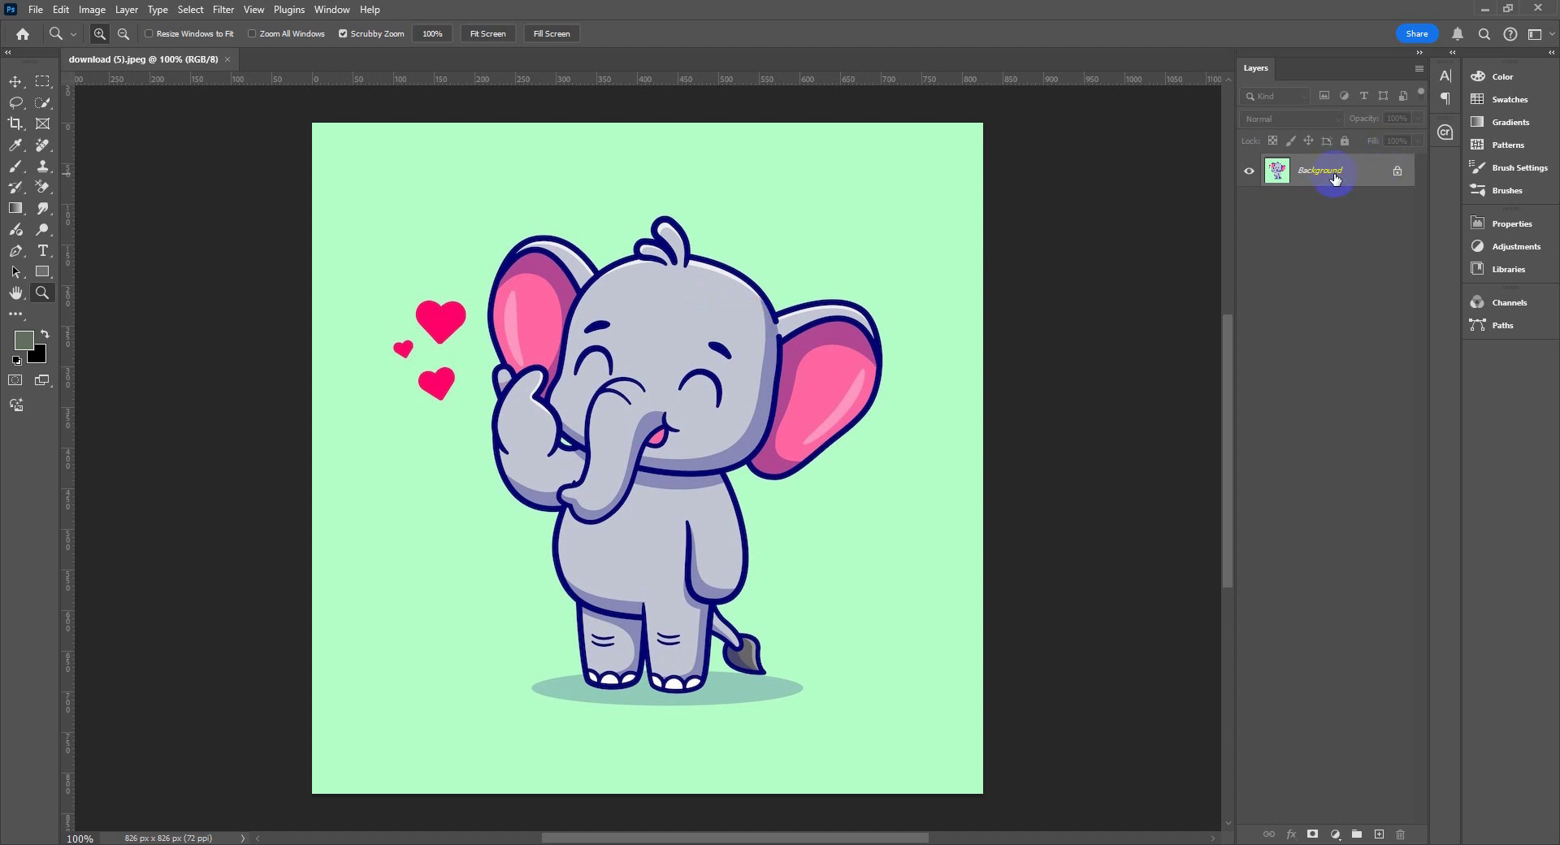
{"action": "left_click", "coordinate": [1397, 174]}
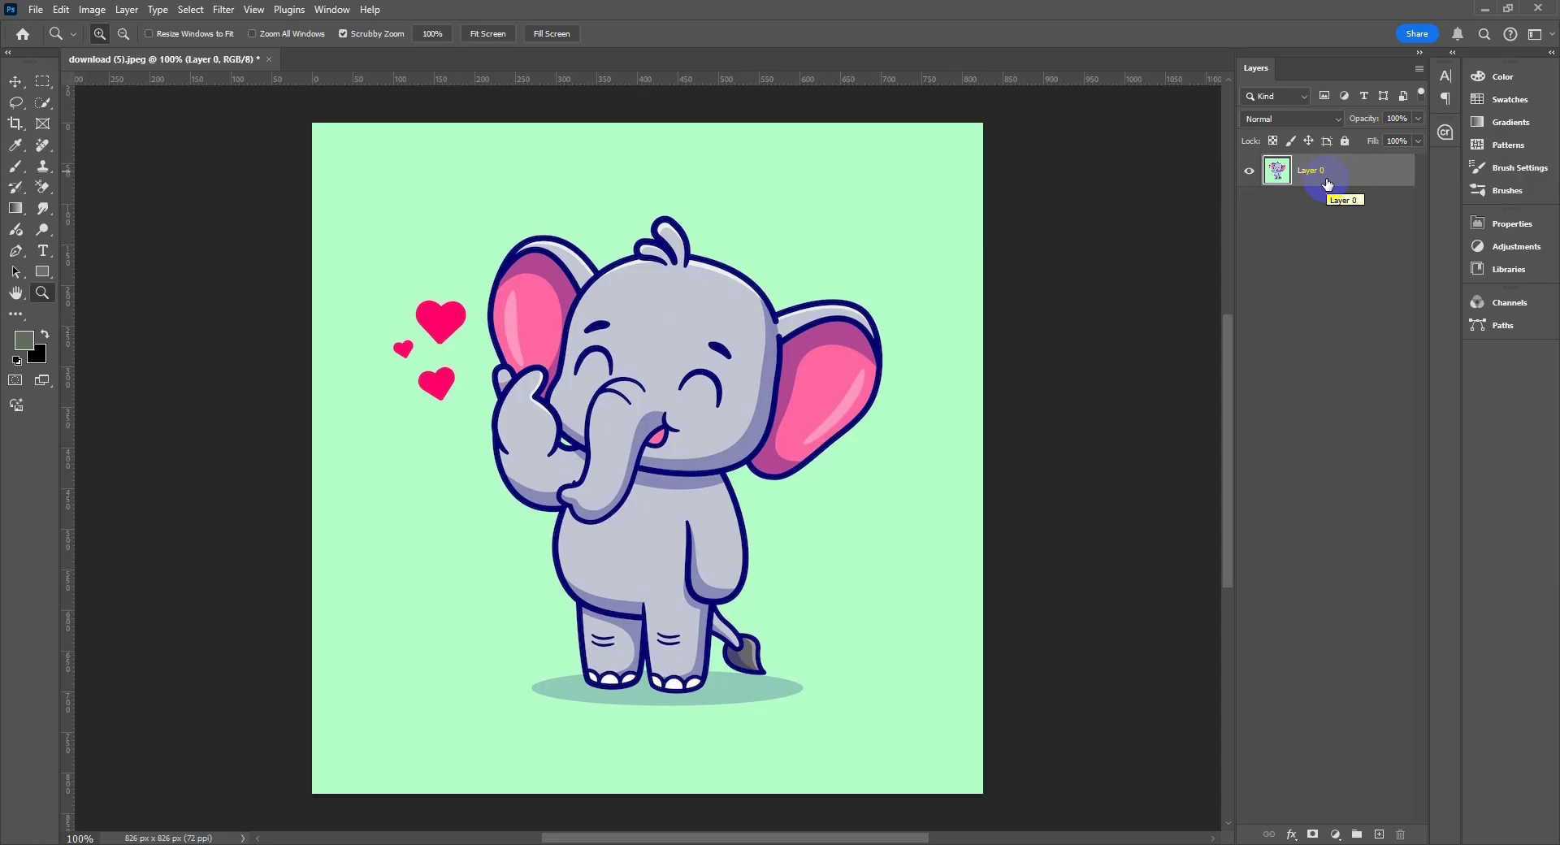
- Hide the Tools panel and show it again
{"action": "left_click", "coordinate": [332, 9]}
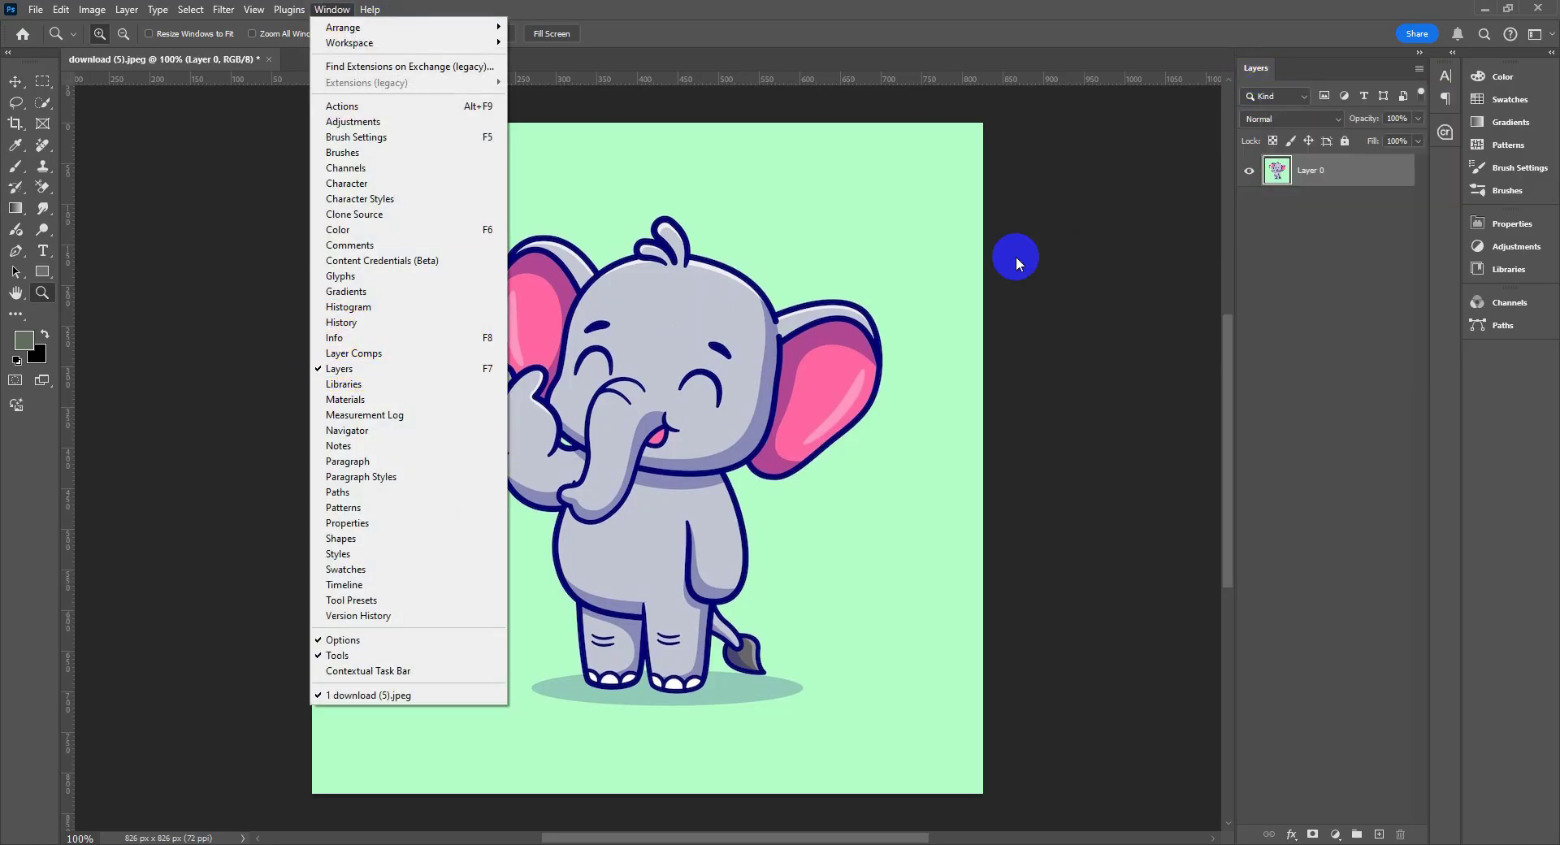
{"action": "left_click", "coordinate": [1256, 70]}
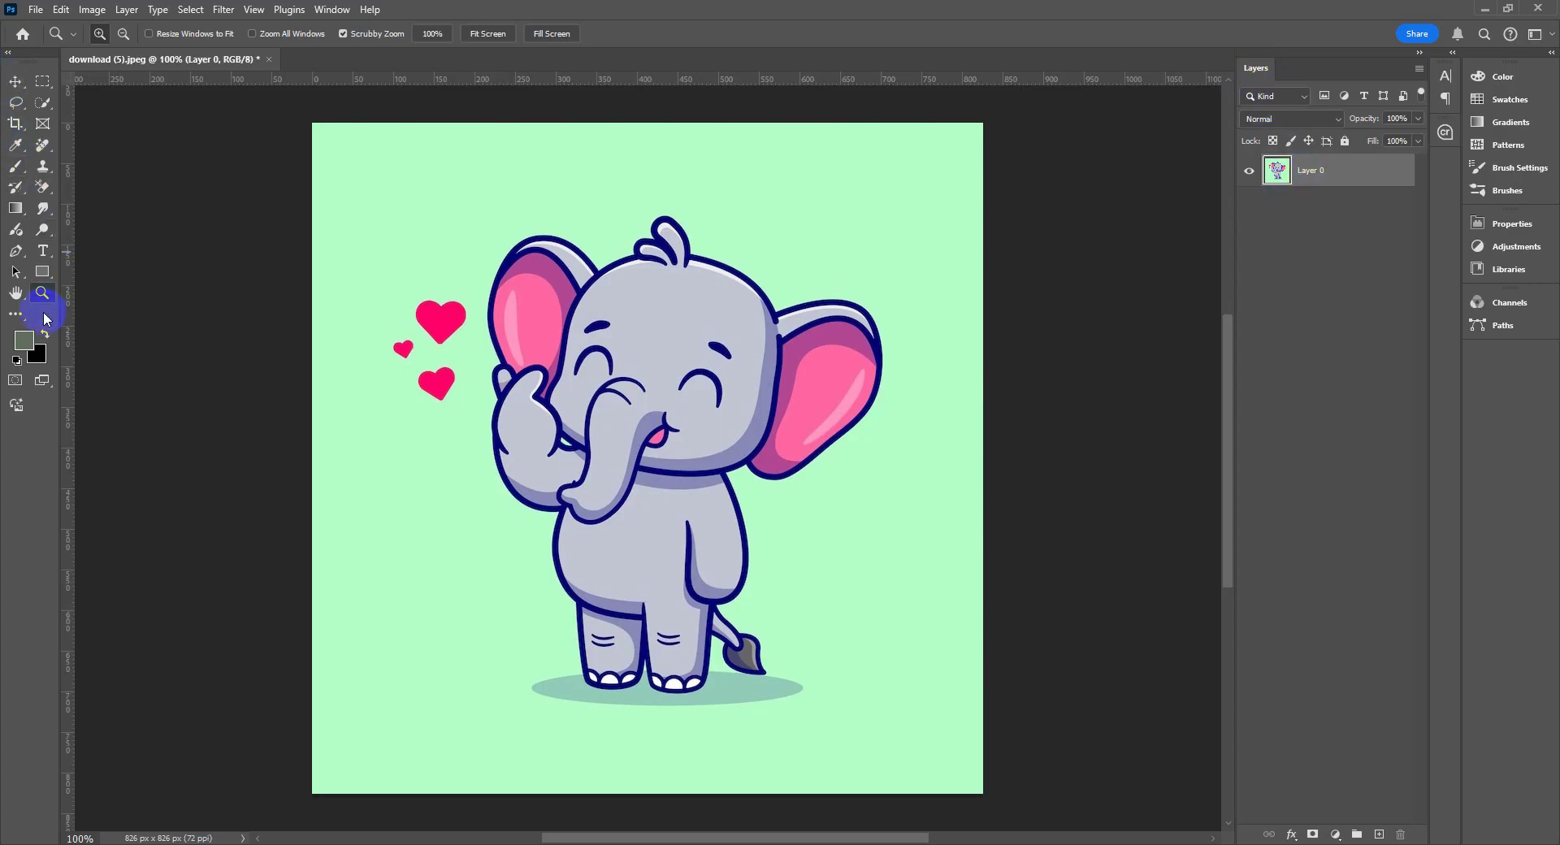
{"action": "left_click", "coordinate": [331, 9]}
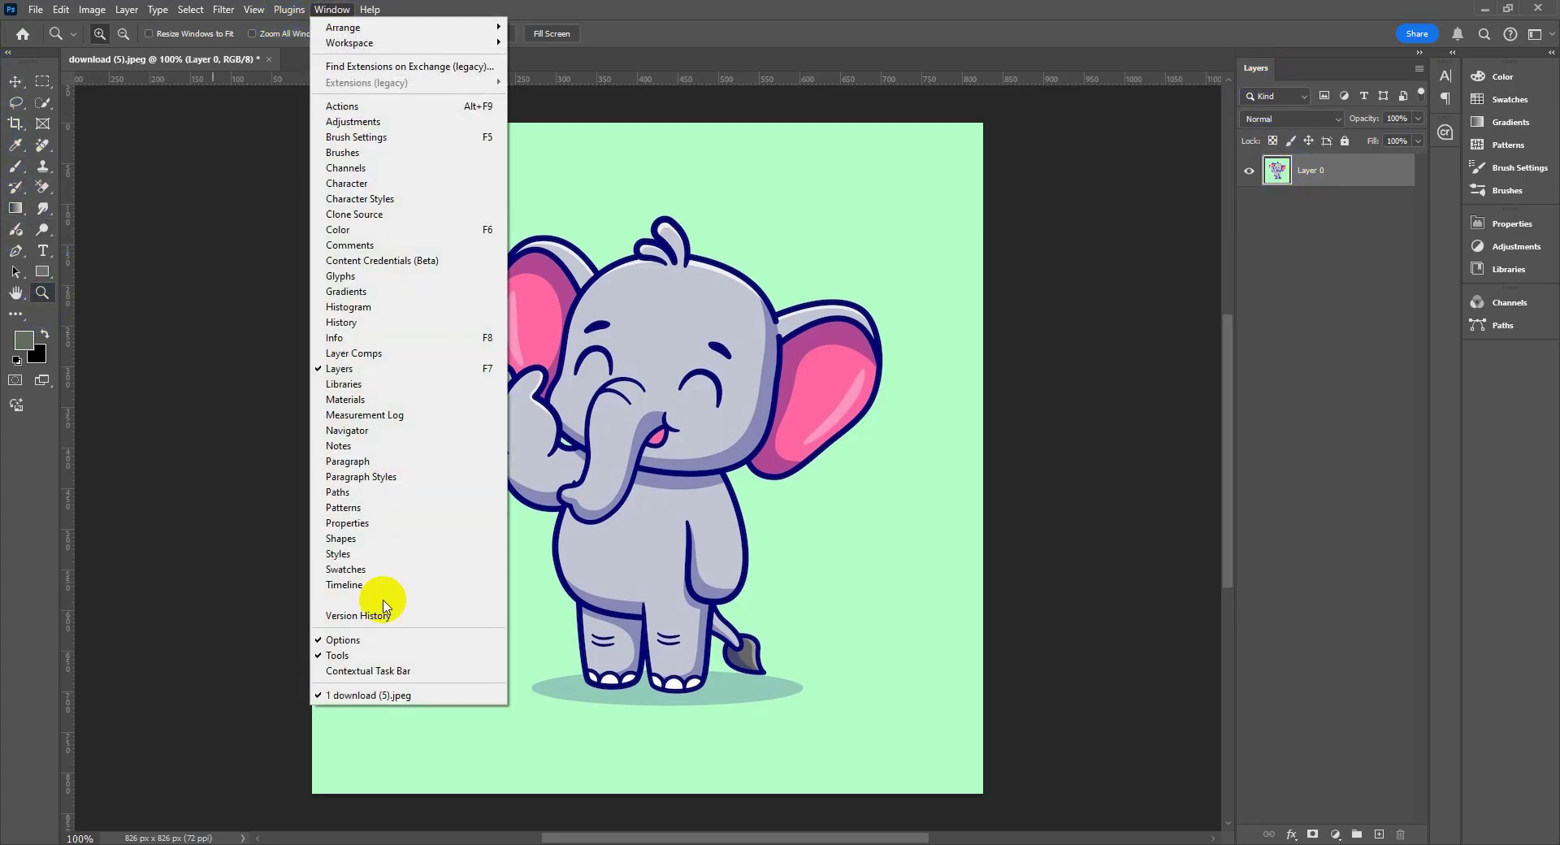
{"action": "left_click", "coordinate": [378, 656]}
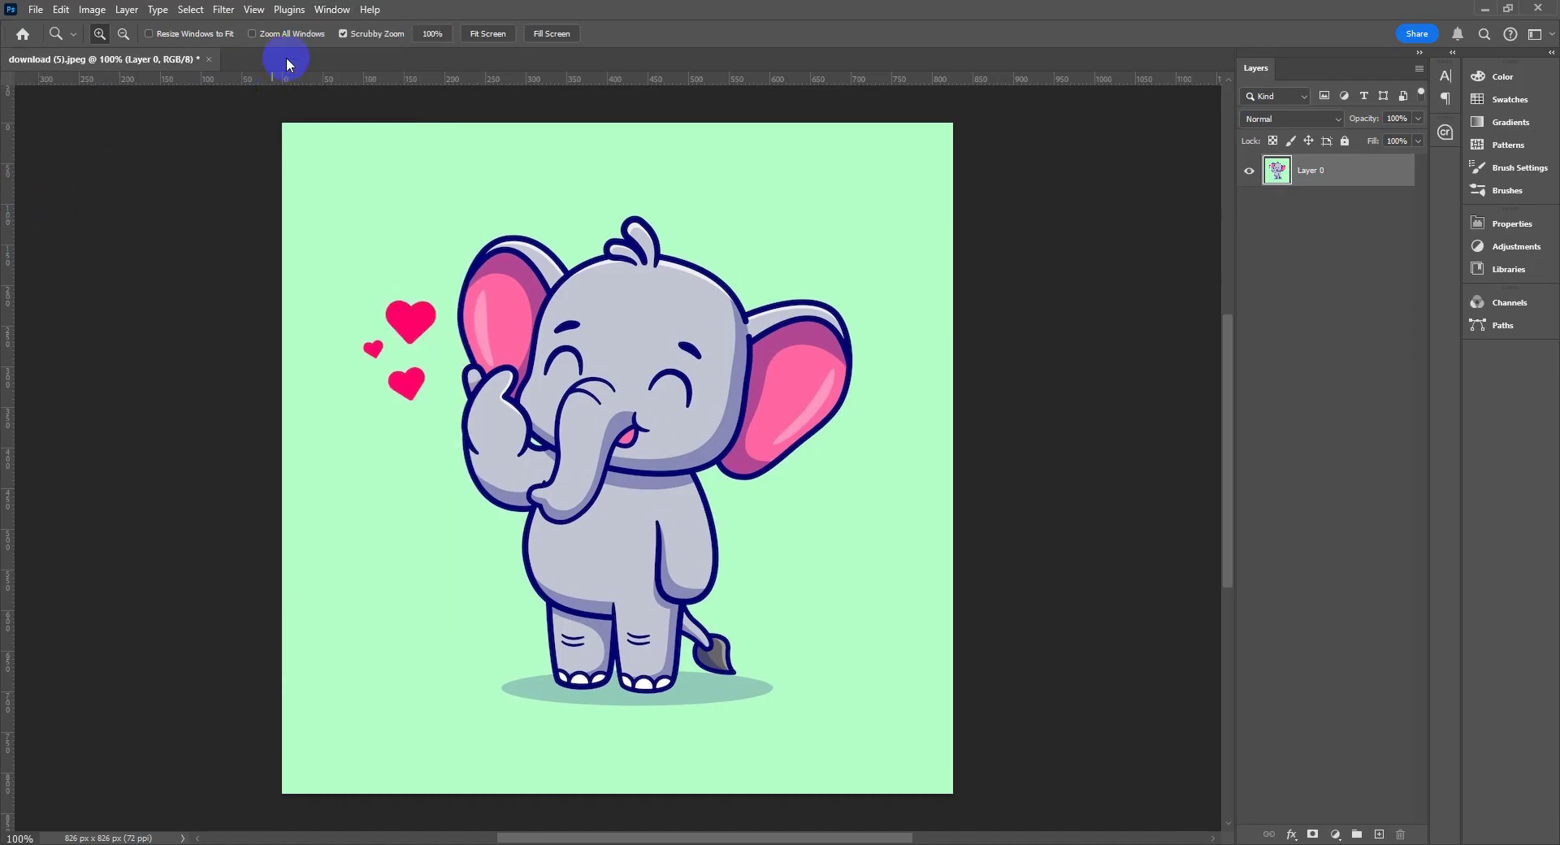
{"action": "left_click", "coordinate": [331, 9]}
{"action": "left_click", "coordinate": [329, 656]}
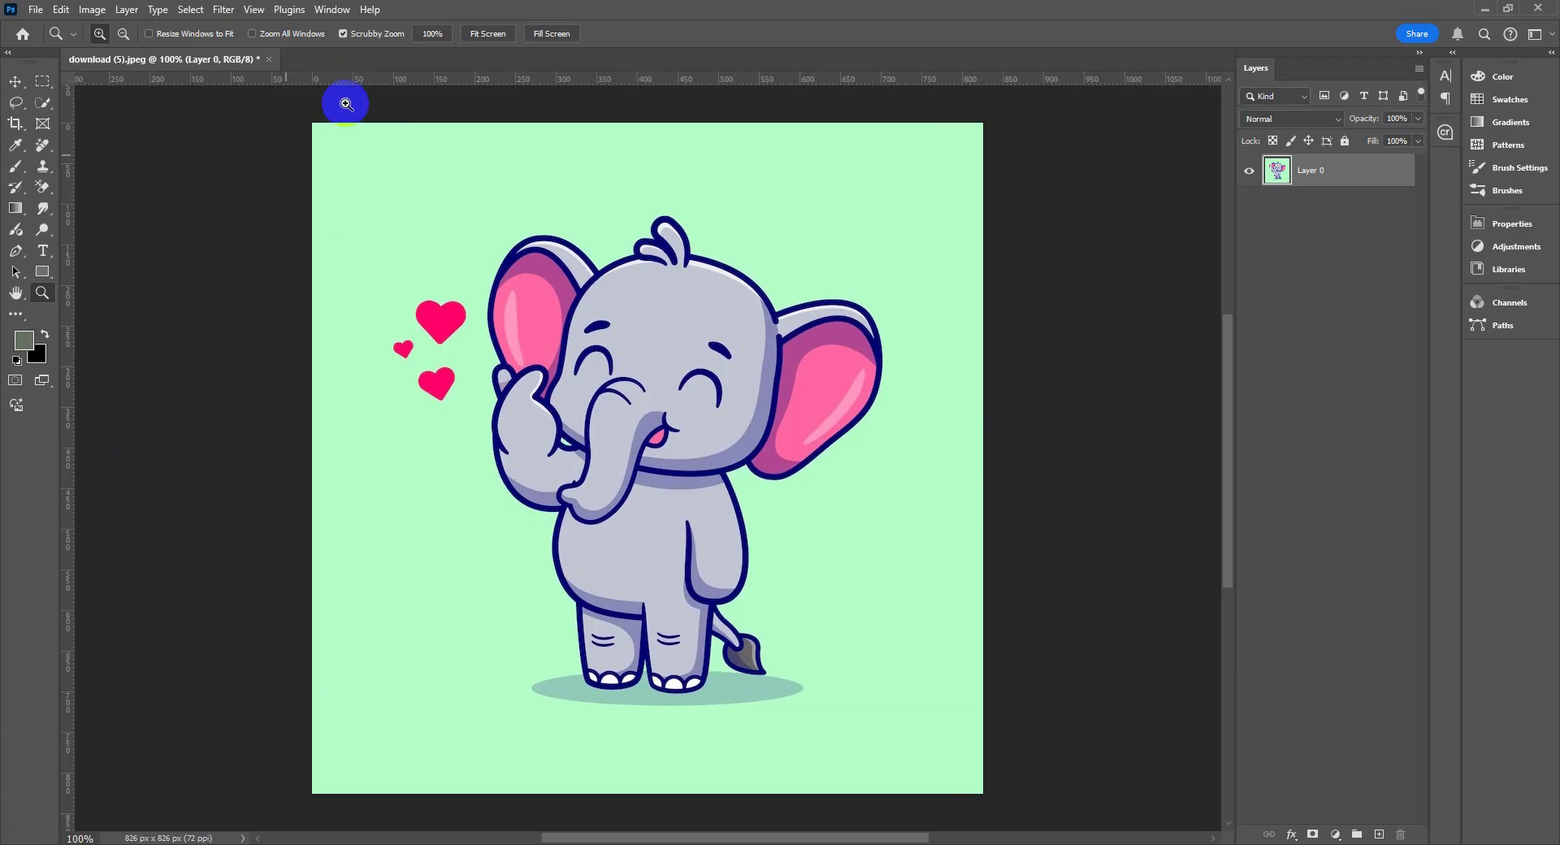
- Hide the tool options bar and show it again
{"action": "left_click", "coordinate": [331, 9]}
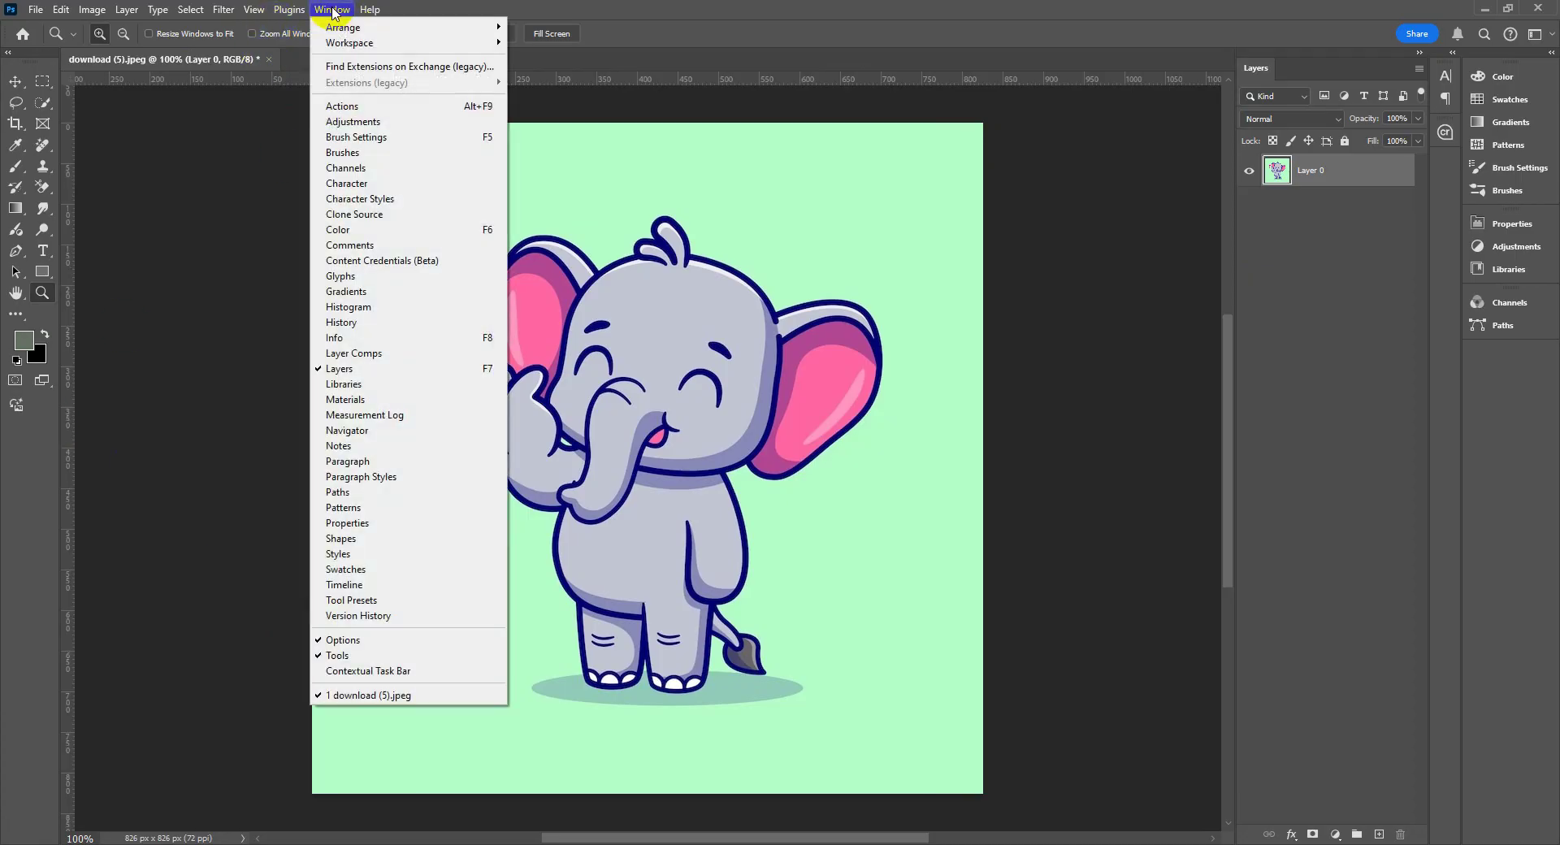
{"action": "left_click", "coordinate": [338, 641]}
{"action": "left_click", "coordinate": [321, 9]}
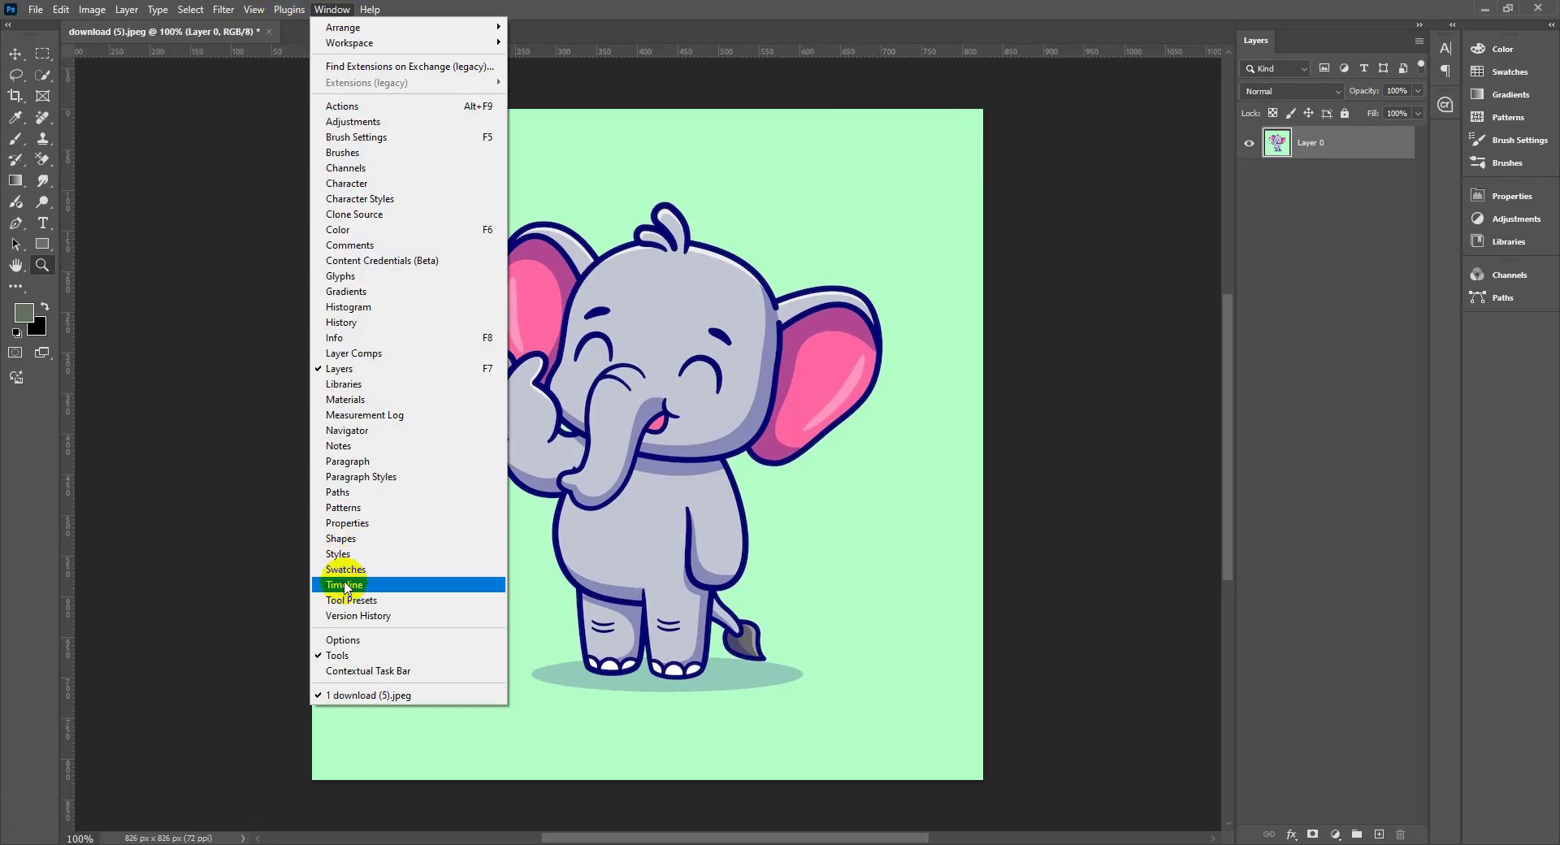
{"action": "left_click", "coordinate": [338, 638]}
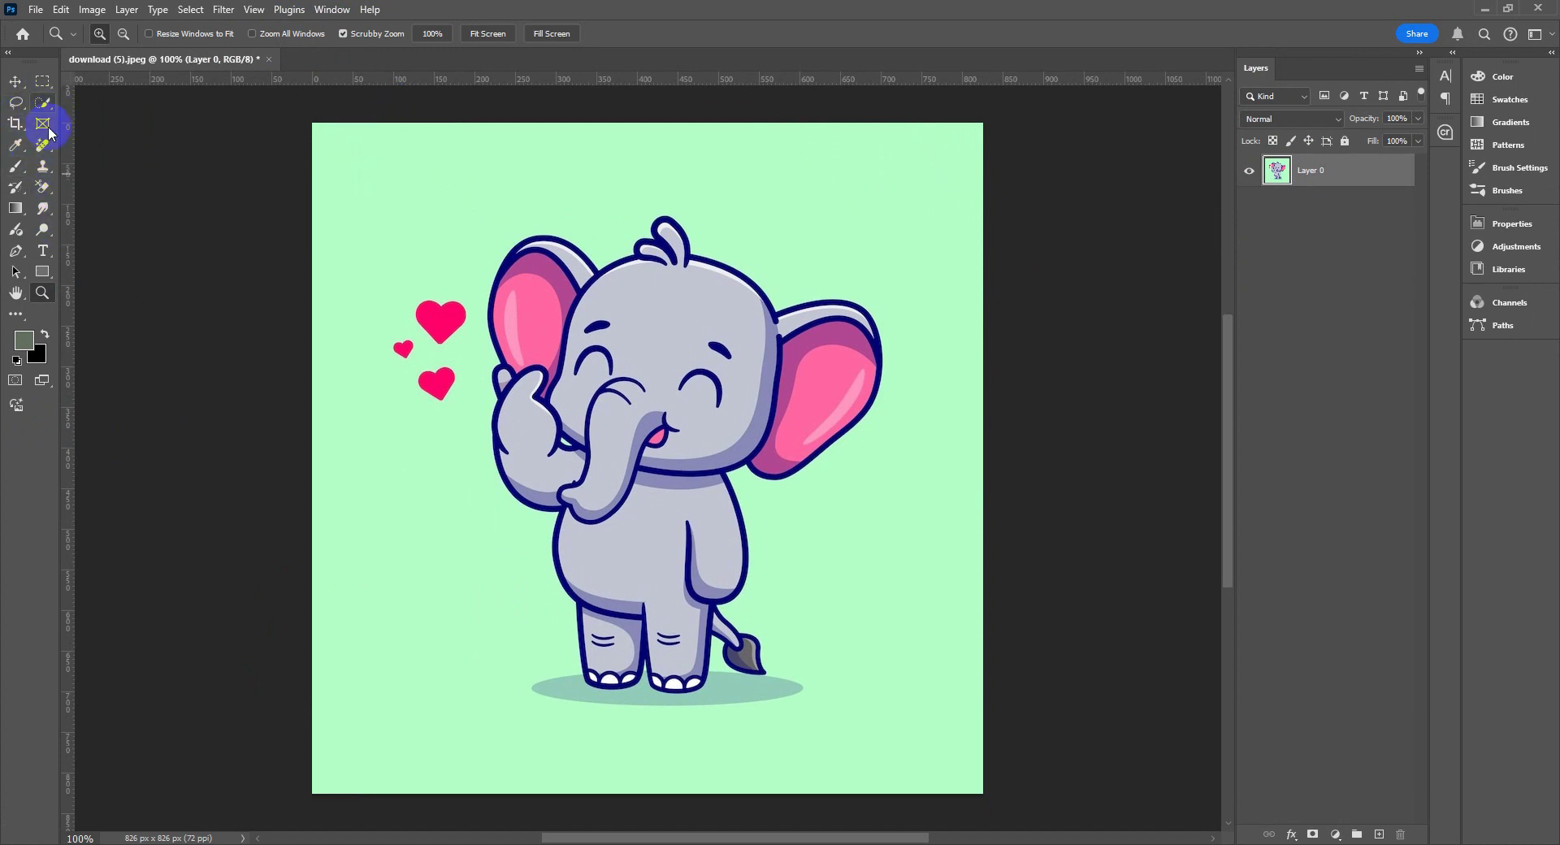
- Look through the eraser, stamp and healing tool groups and activate the Eraser Tool
{"action": "left_click", "coordinate": [44, 188]}
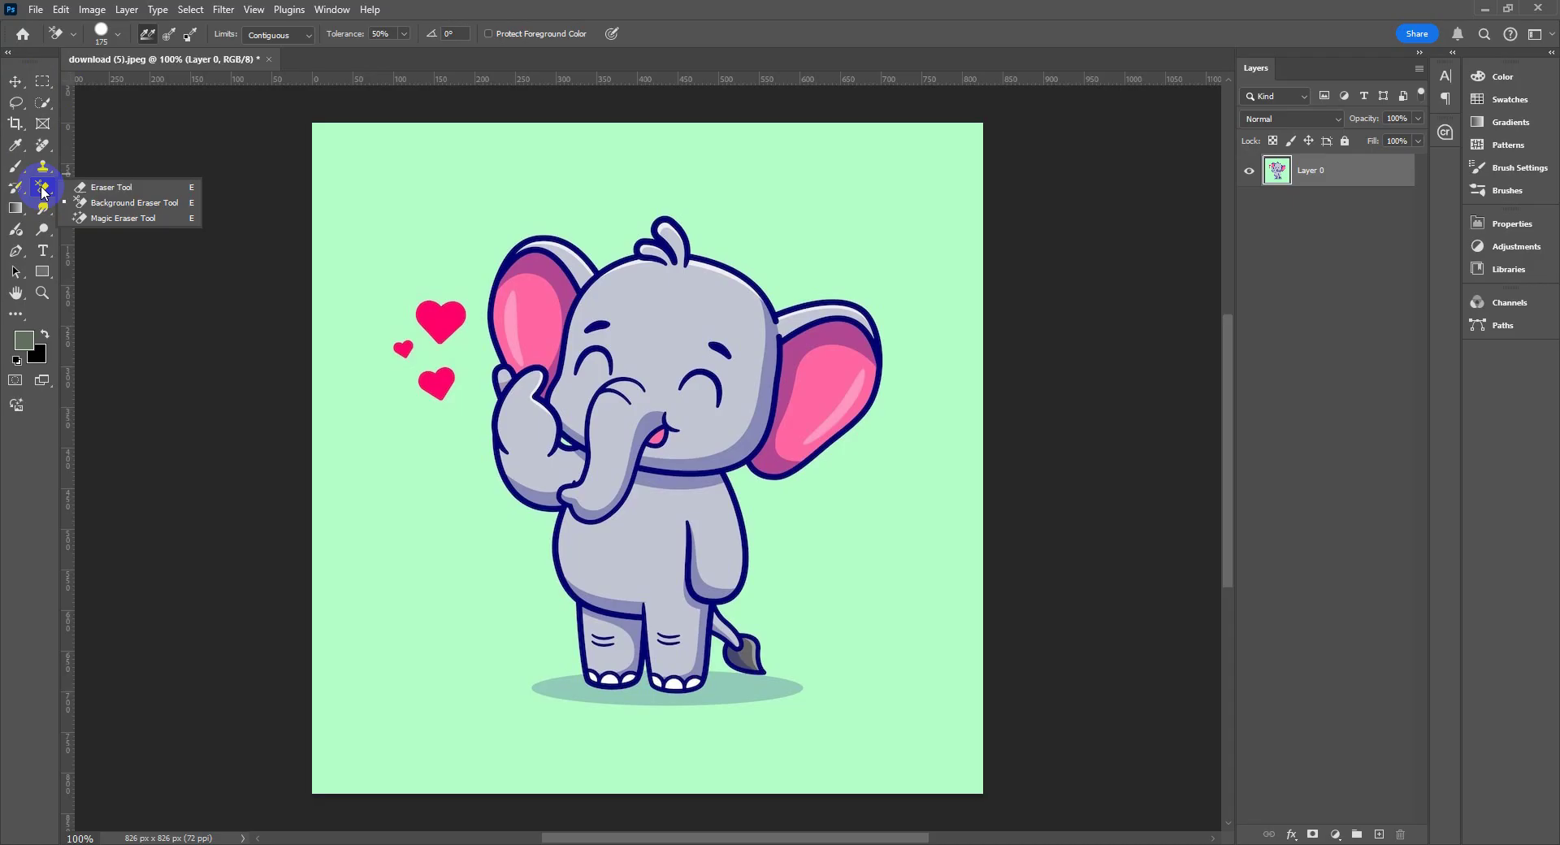
{"action": "left_click", "coordinate": [44, 168]}
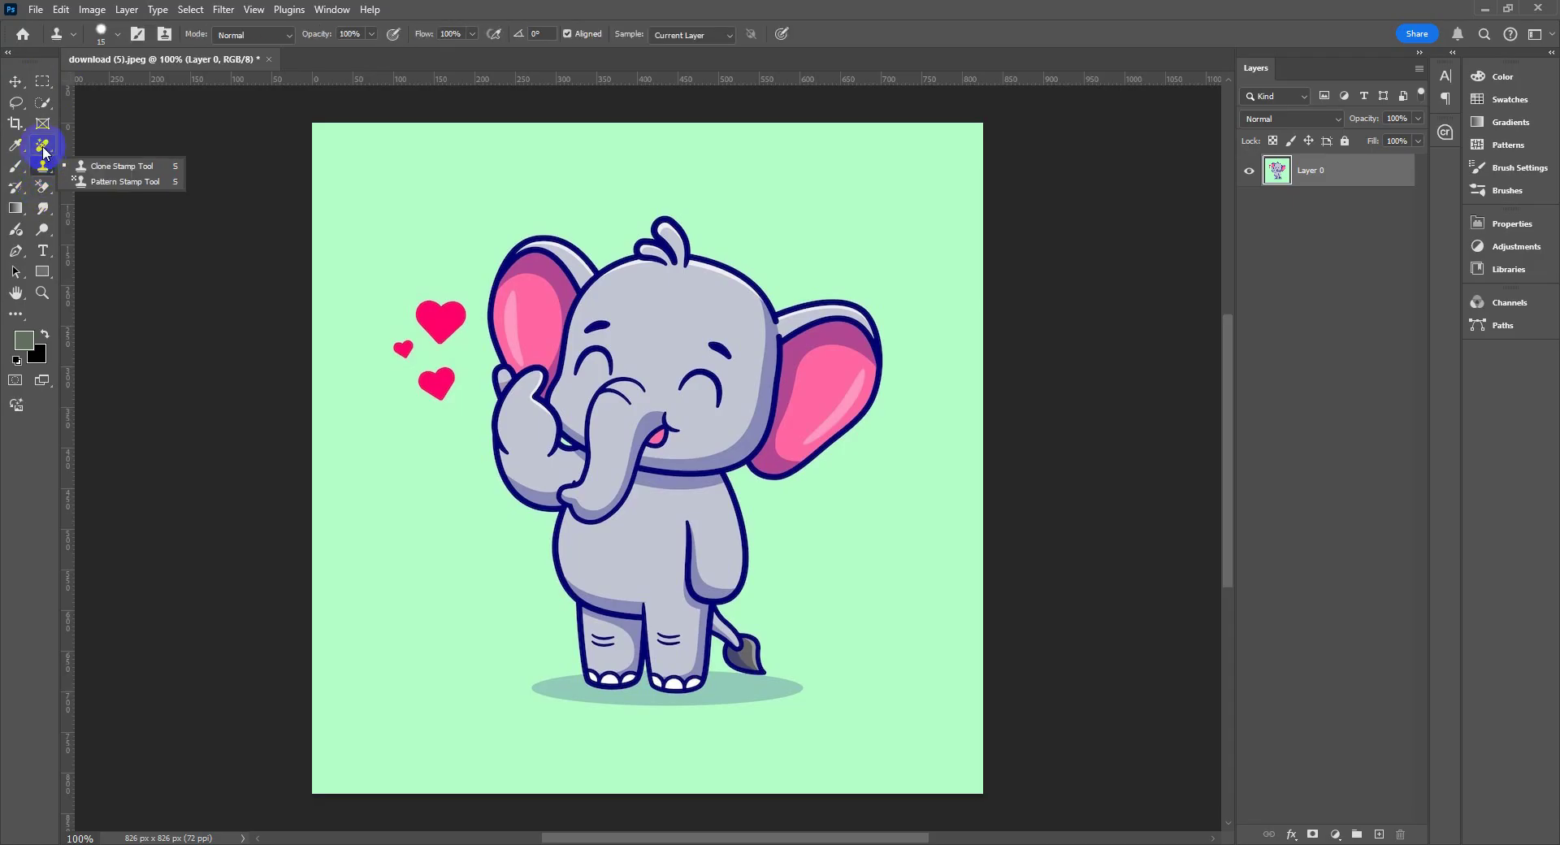
{"action": "left_click", "coordinate": [43, 145]}
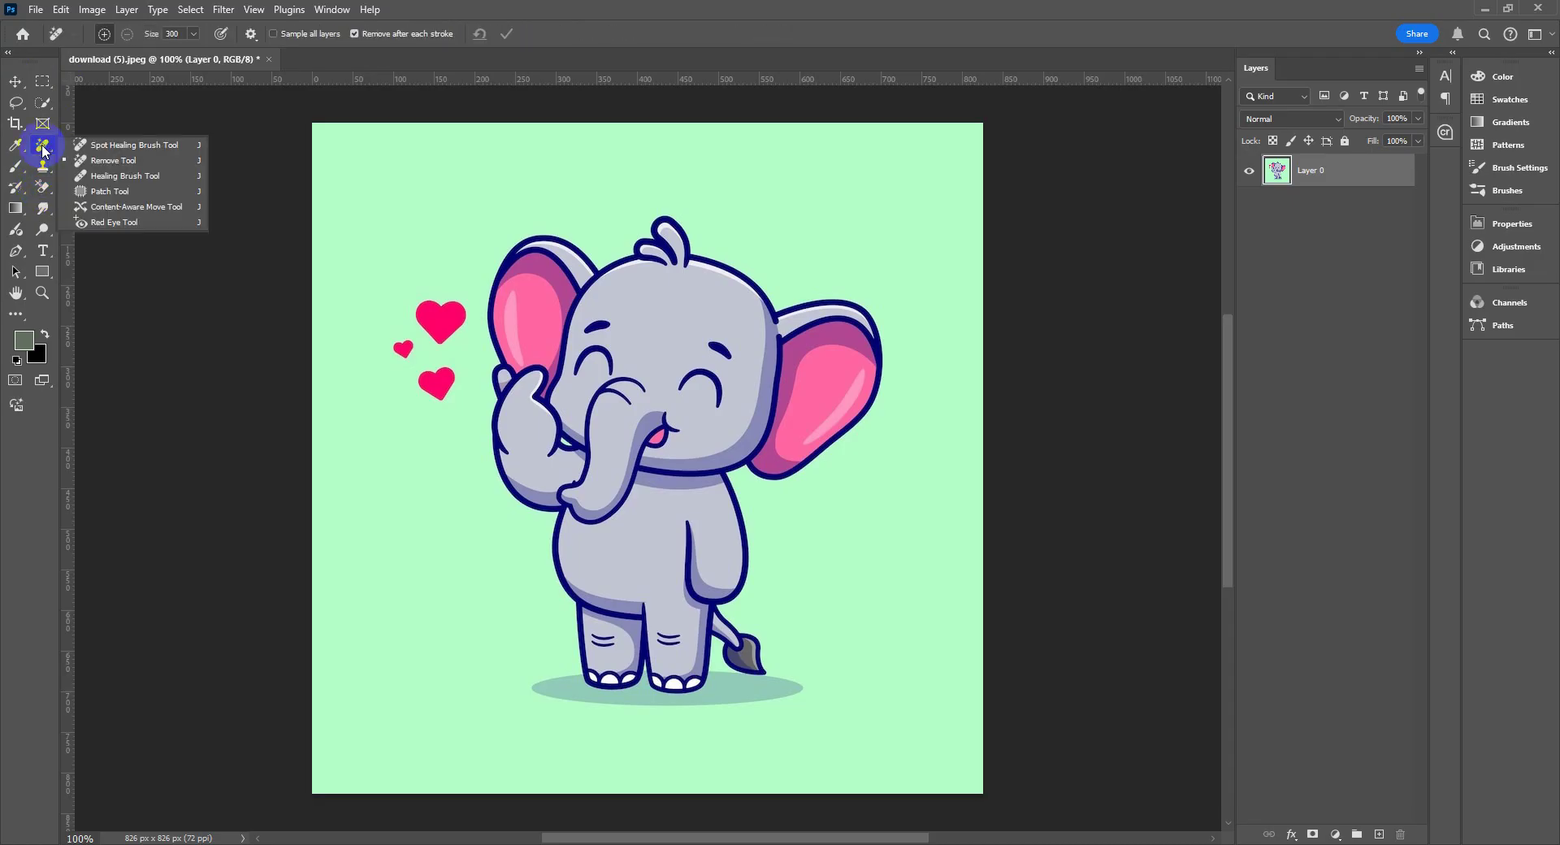
{"action": "left_click", "coordinate": [43, 192]}
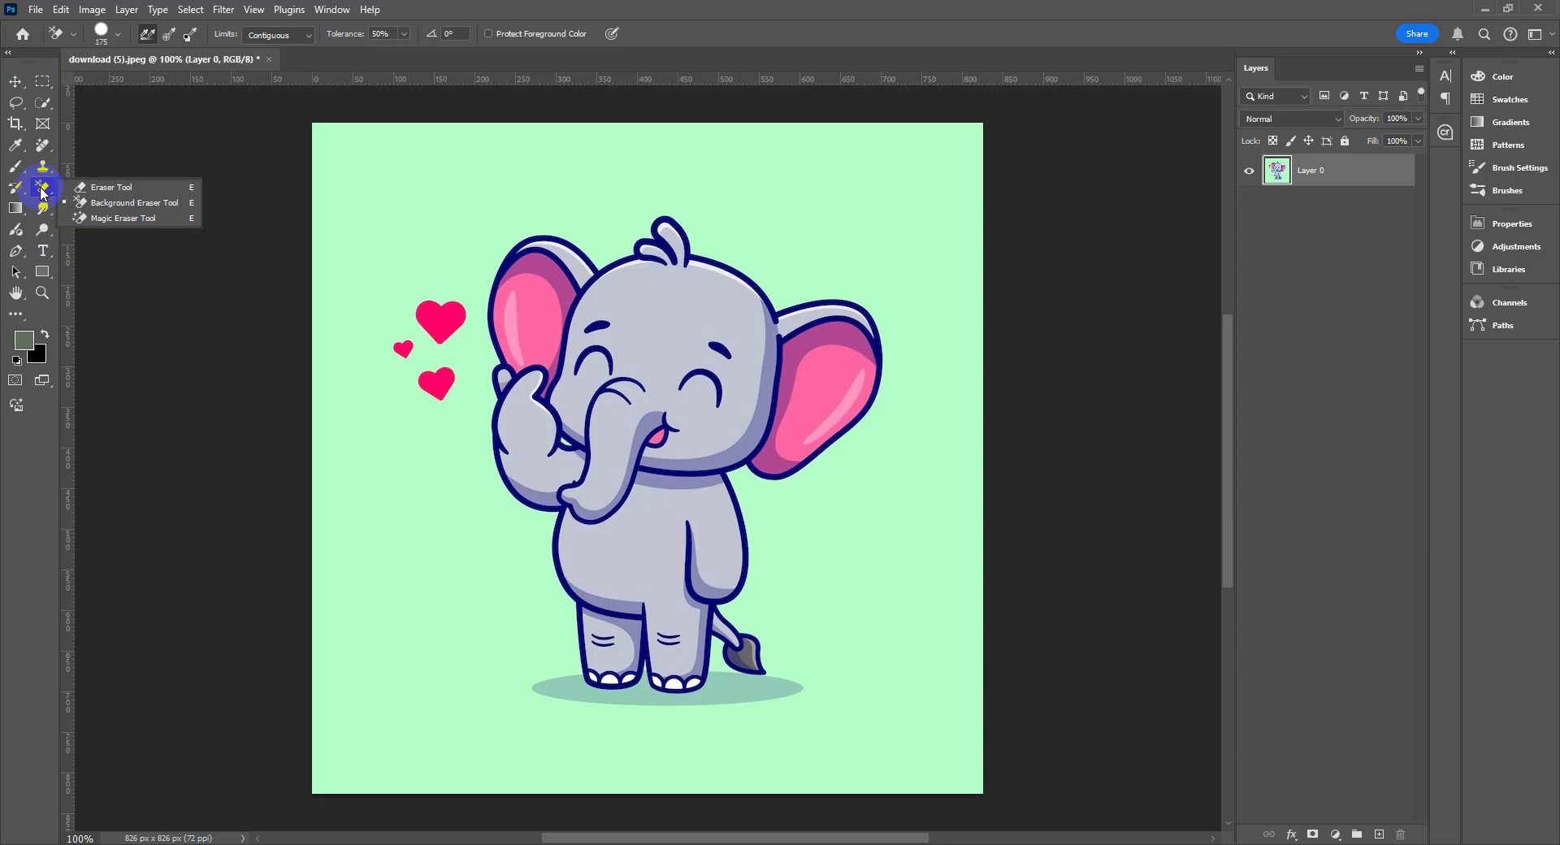
{"action": "left_click", "coordinate": [99, 189]}
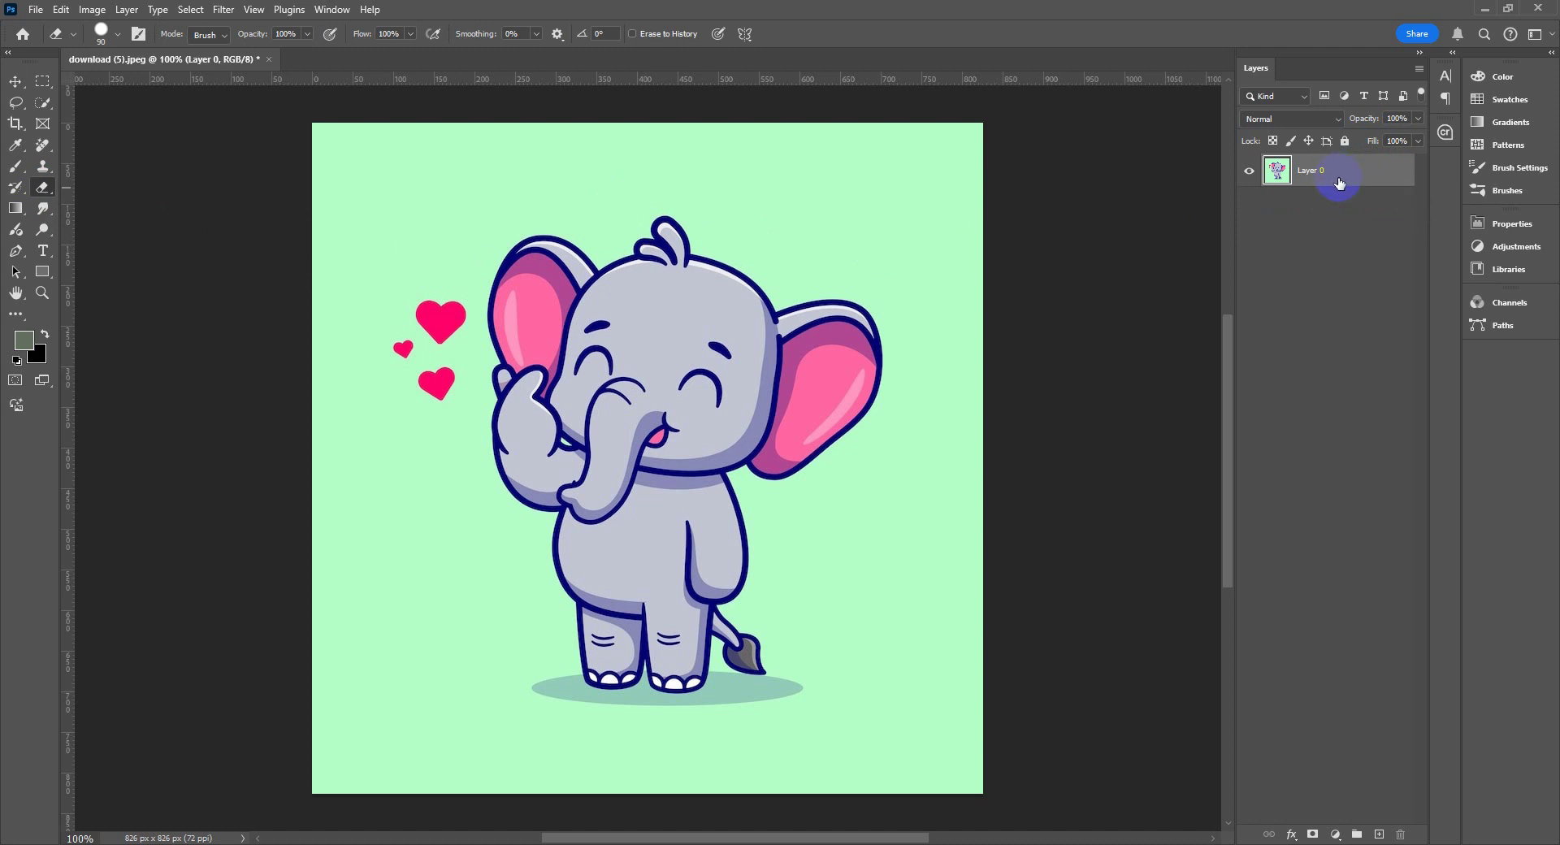
- Duplicate Layer 0, and duplicate the resulting copy once more within the same document
{"action": "key", "text": "ctrl+j"}
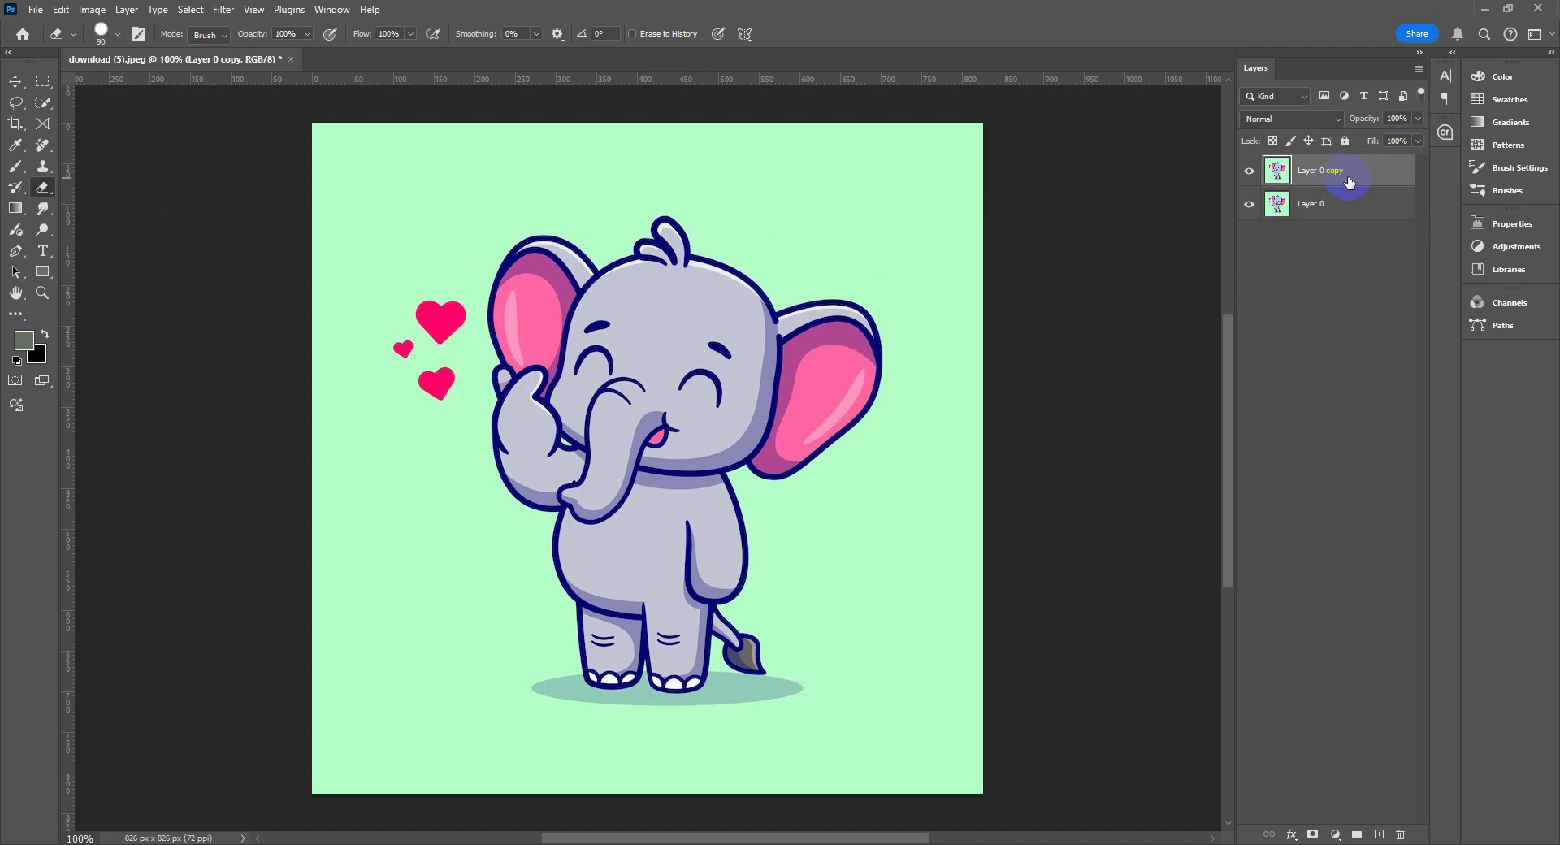
{"action": "right_click", "coordinate": [1350, 182]}
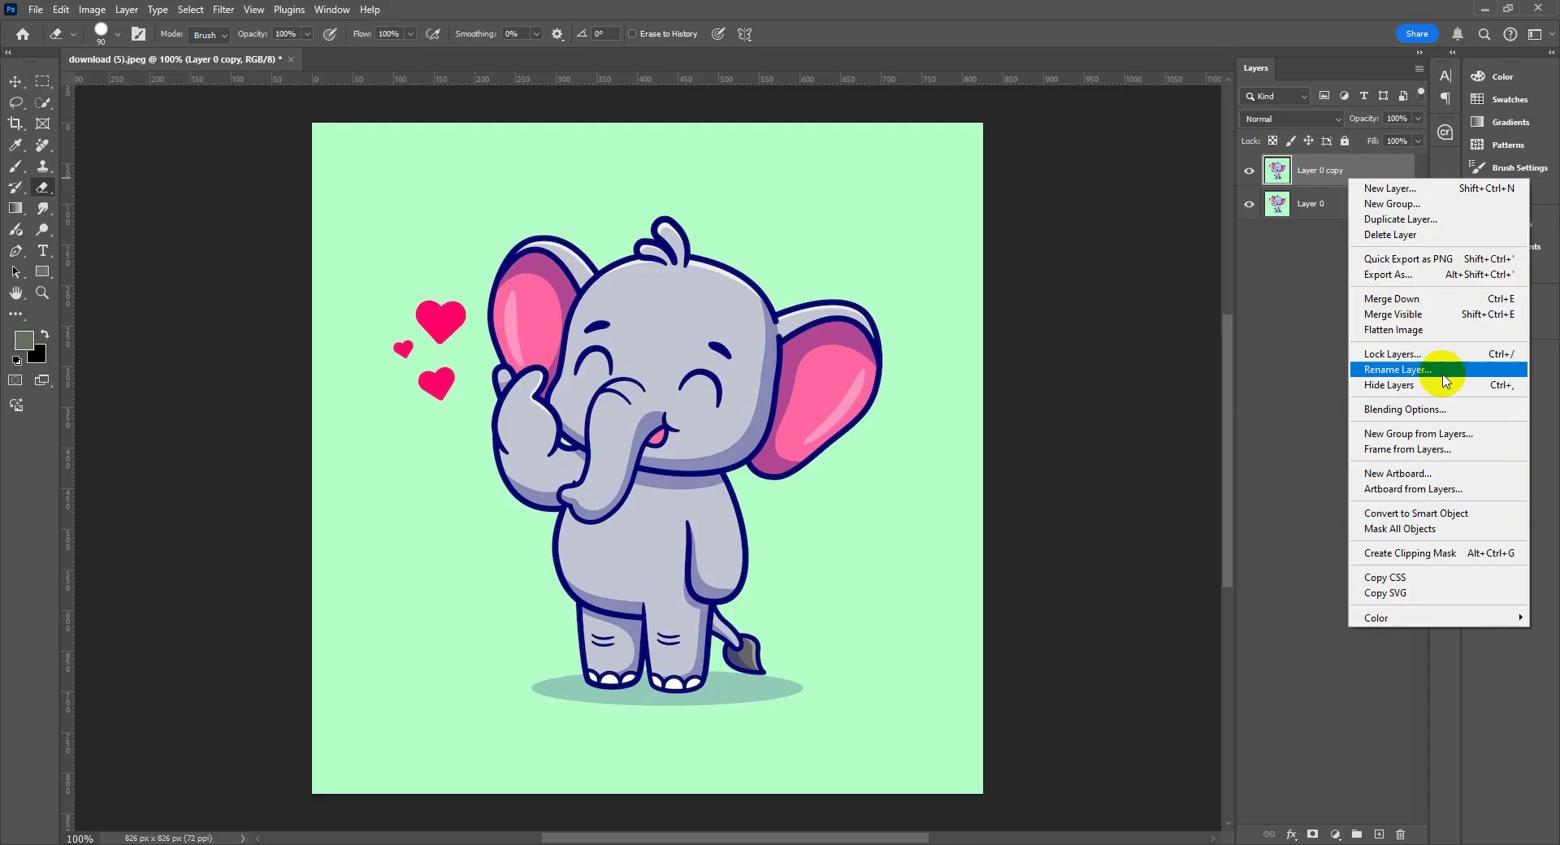
{"action": "left_click", "coordinate": [1396, 220]}
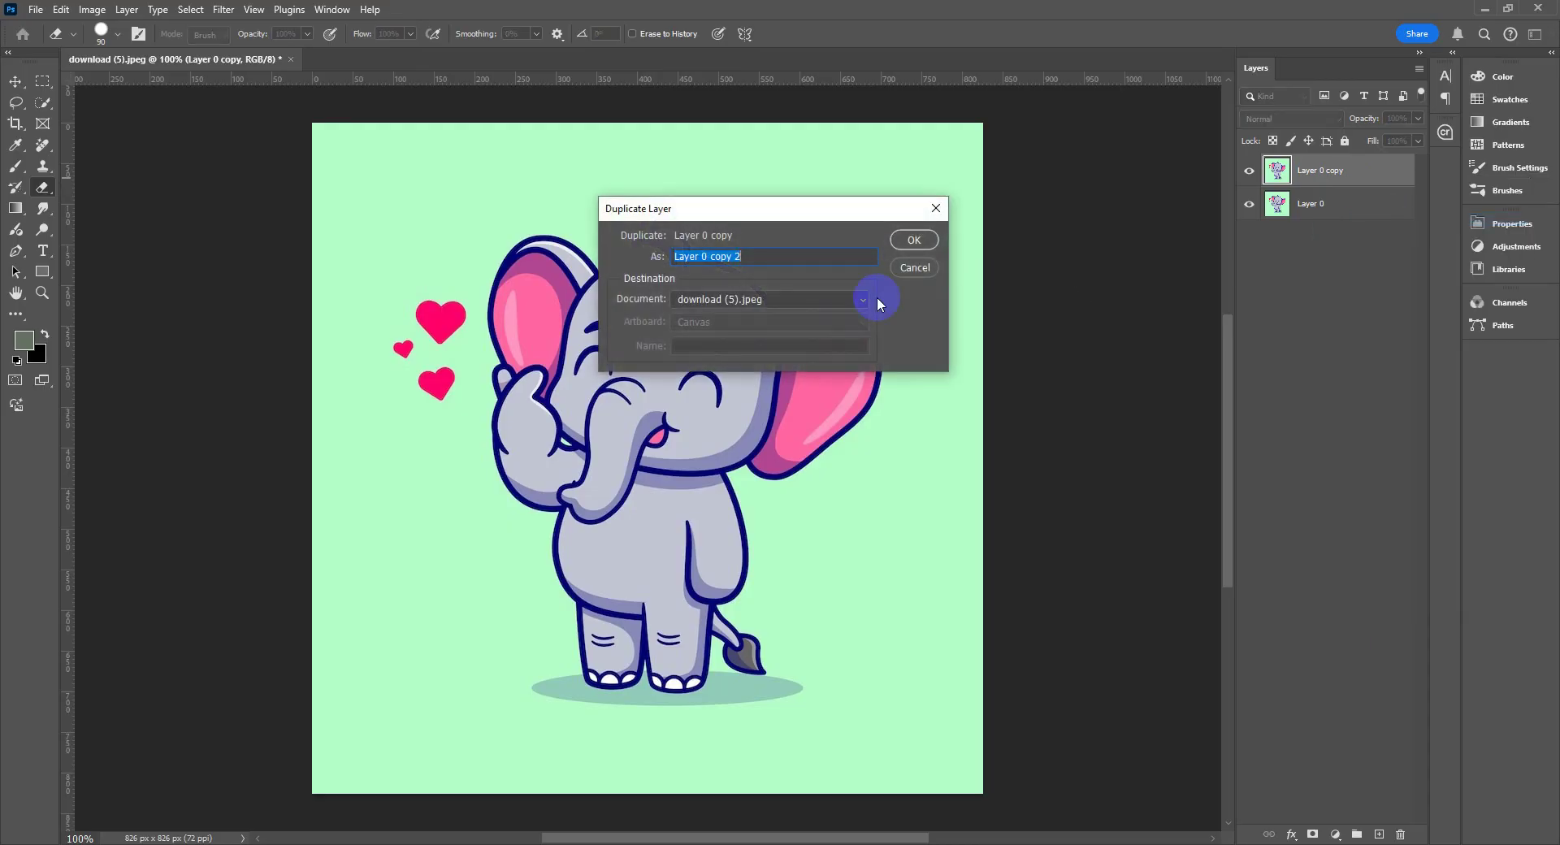
{"action": "left_click", "coordinate": [907, 240]}
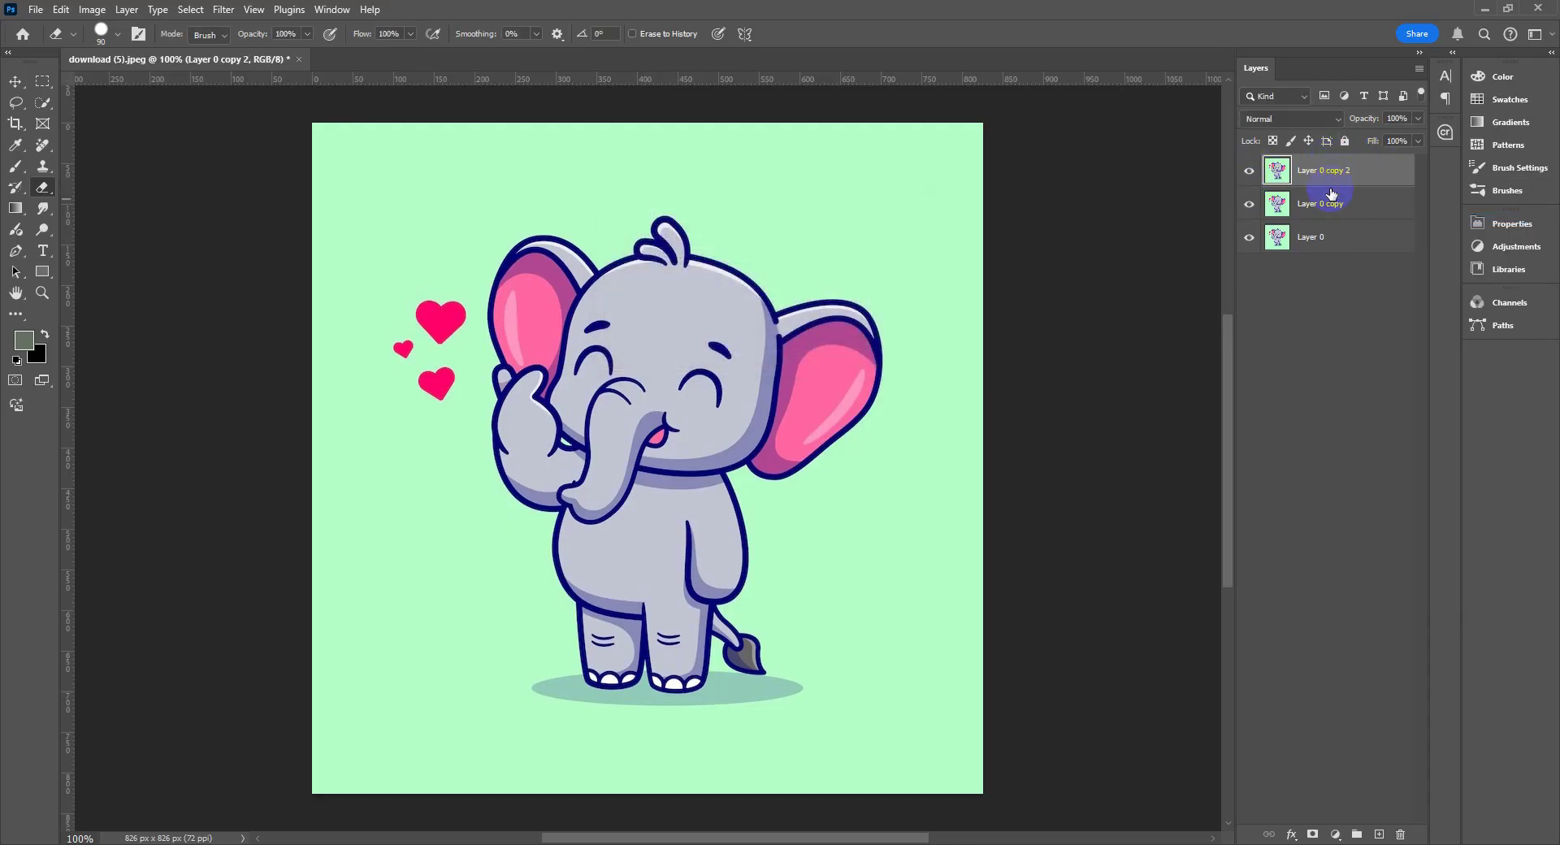
- Hide both duplicate layers and make the original Layer 0 active
{"action": "left_click", "coordinate": [1249, 170]}
{"action": "left_click", "coordinate": [1249, 204]}
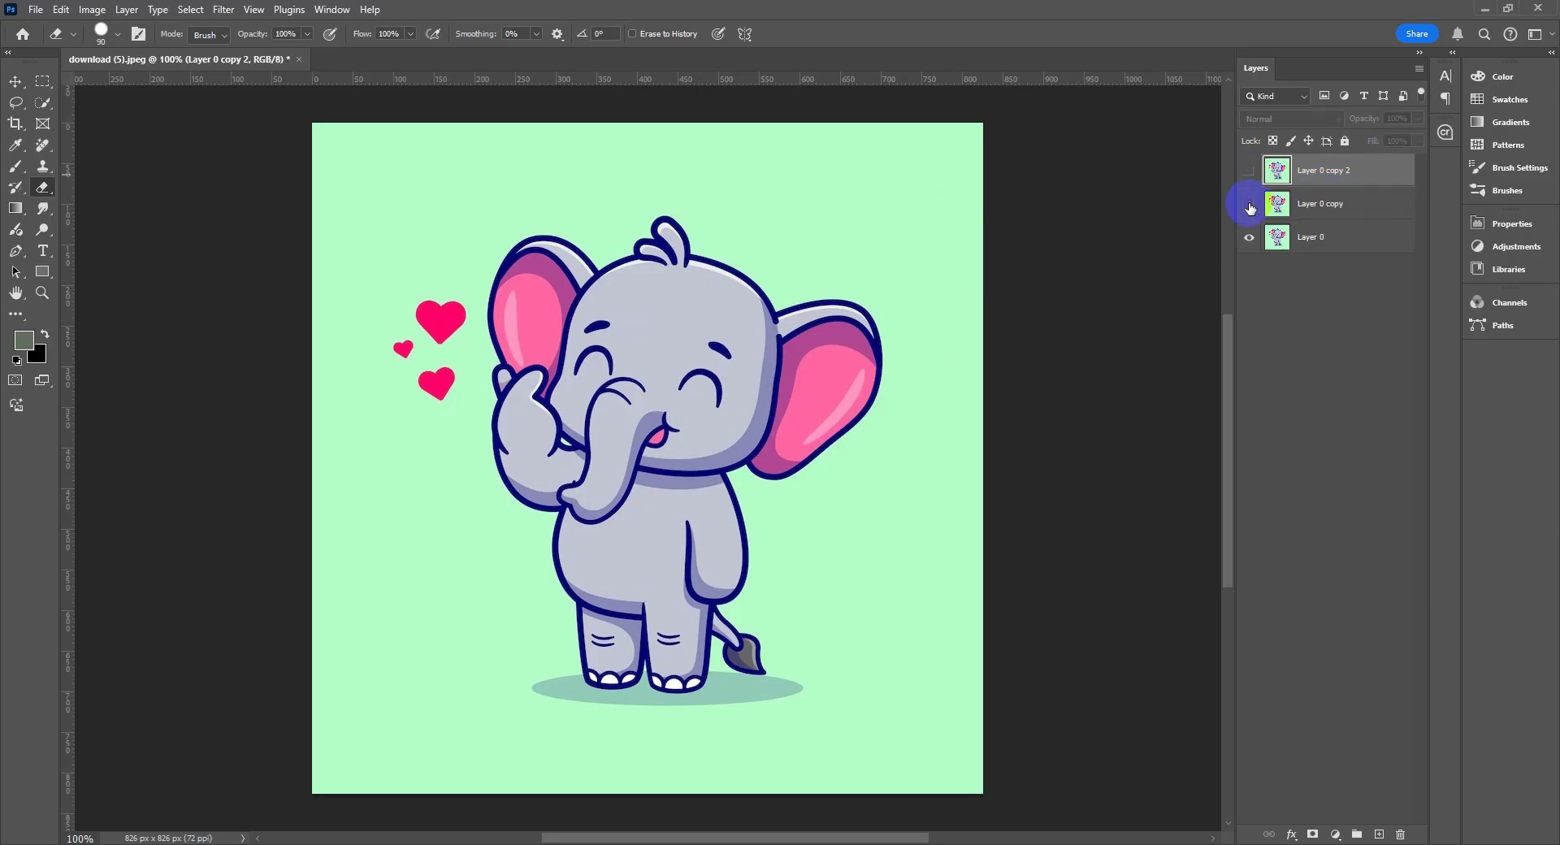
{"action": "left_click", "coordinate": [1331, 240]}
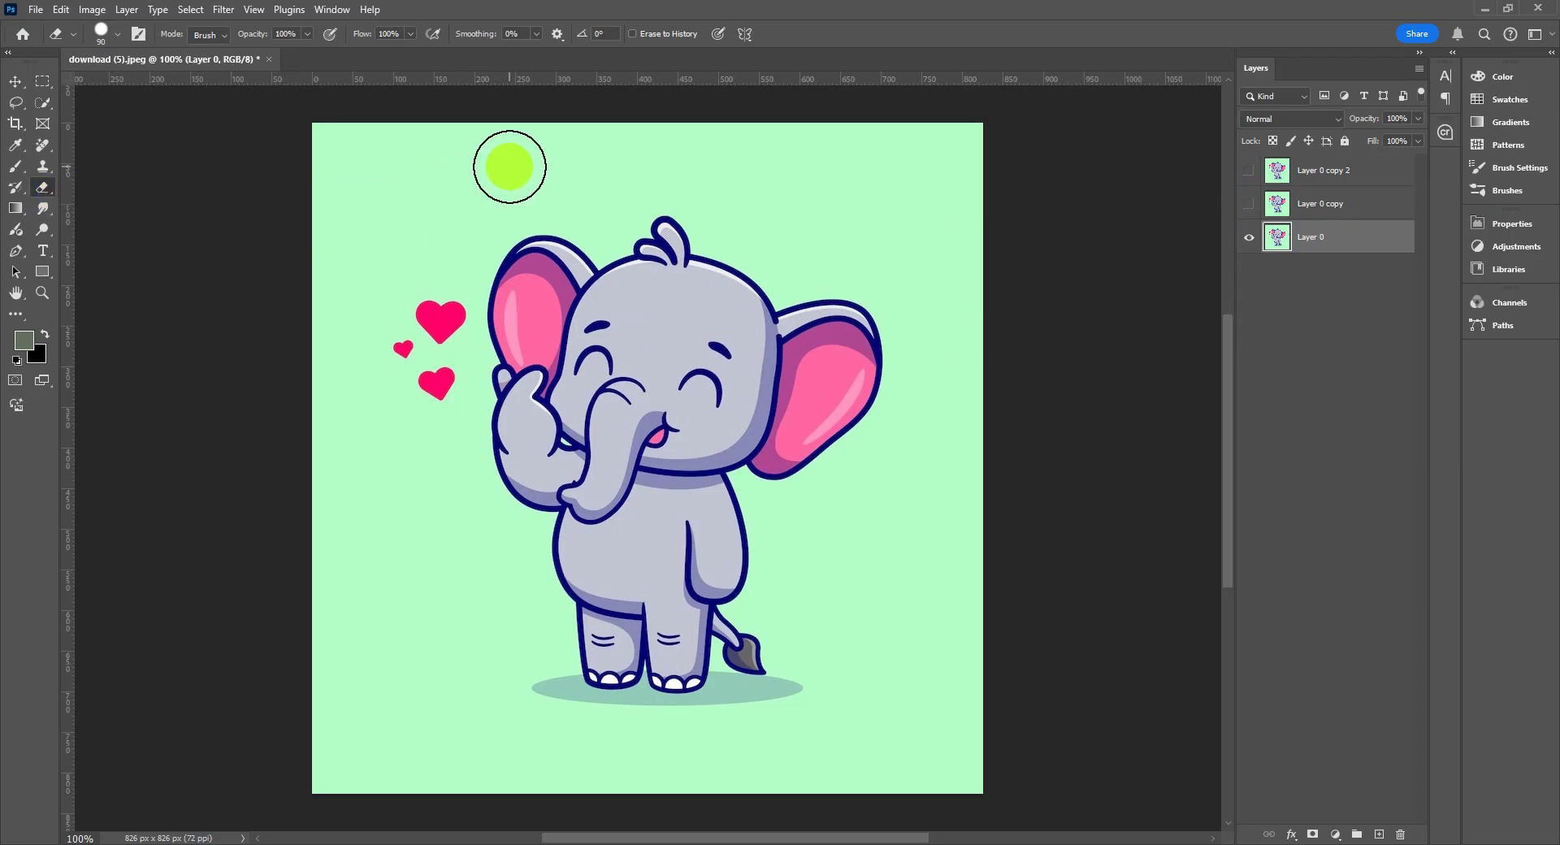
- Erase a strip of the green background above the elephant's head and ears on Layer 0
{"action": "mouse_move", "coordinate": [511, 163]}
{"action": "left_mouse_down"}
{"action": "mouse_move", "coordinate": [392, 226]}
{"action": "mouse_move", "coordinate": [446, 203]}
{"action": "mouse_move", "coordinate": [525, 237]}
{"action": "mouse_move", "coordinate": [520, 208]}
{"action": "left_mouse_up"}
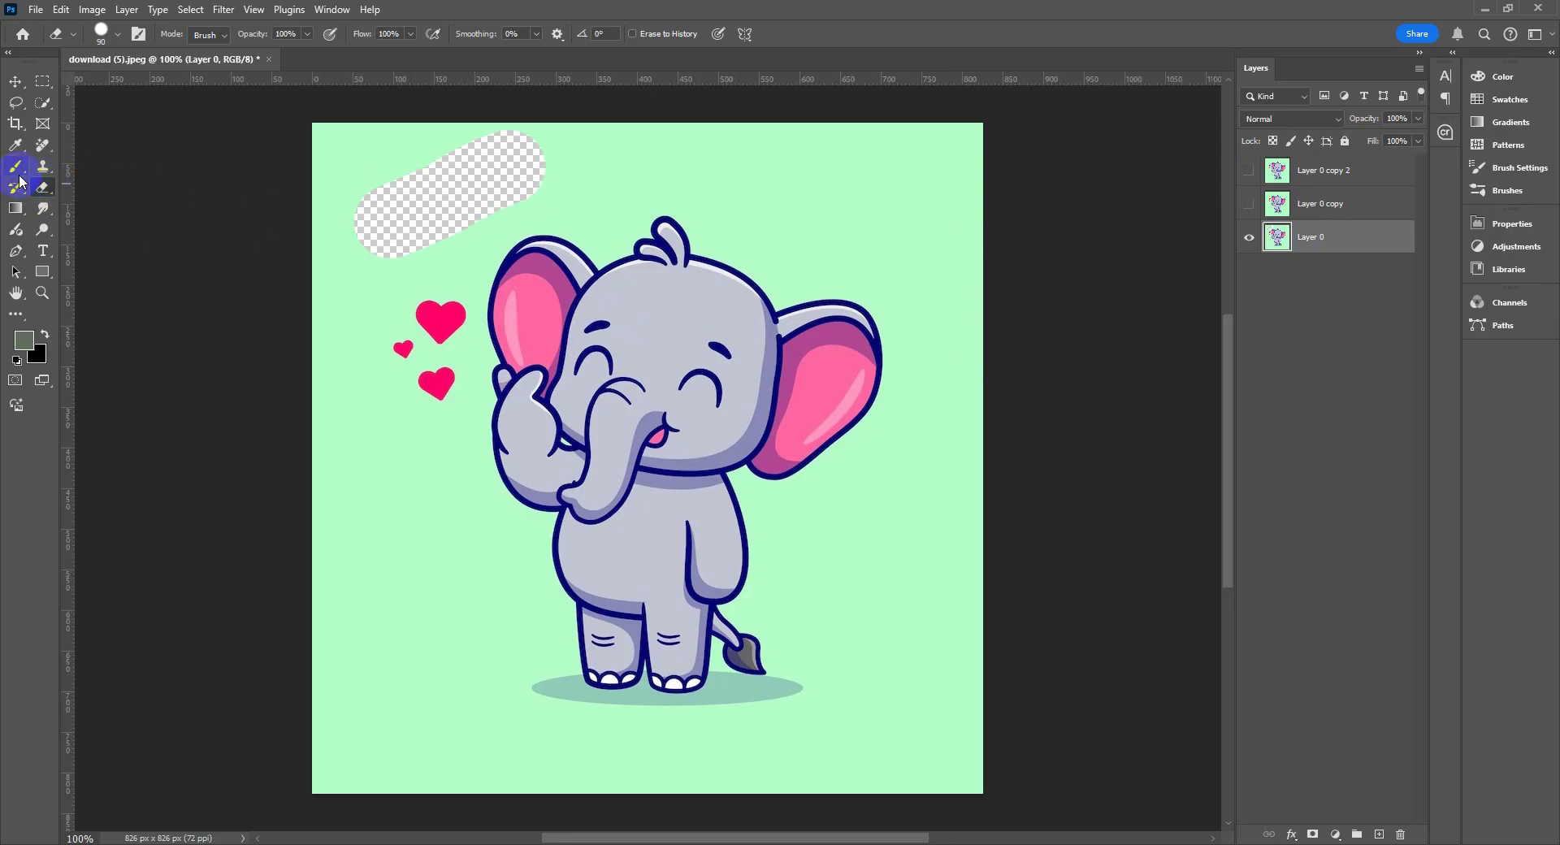
{"action": "mouse_move", "coordinate": [505, 180]}
{"action": "left_mouse_down"}
{"action": "mouse_move", "coordinate": [786, 170]}
{"action": "mouse_move", "coordinate": [829, 202]}
{"action": "mouse_move", "coordinate": [850, 174]}
{"action": "mouse_move", "coordinate": [869, 226]}
{"action": "left_mouse_up"}
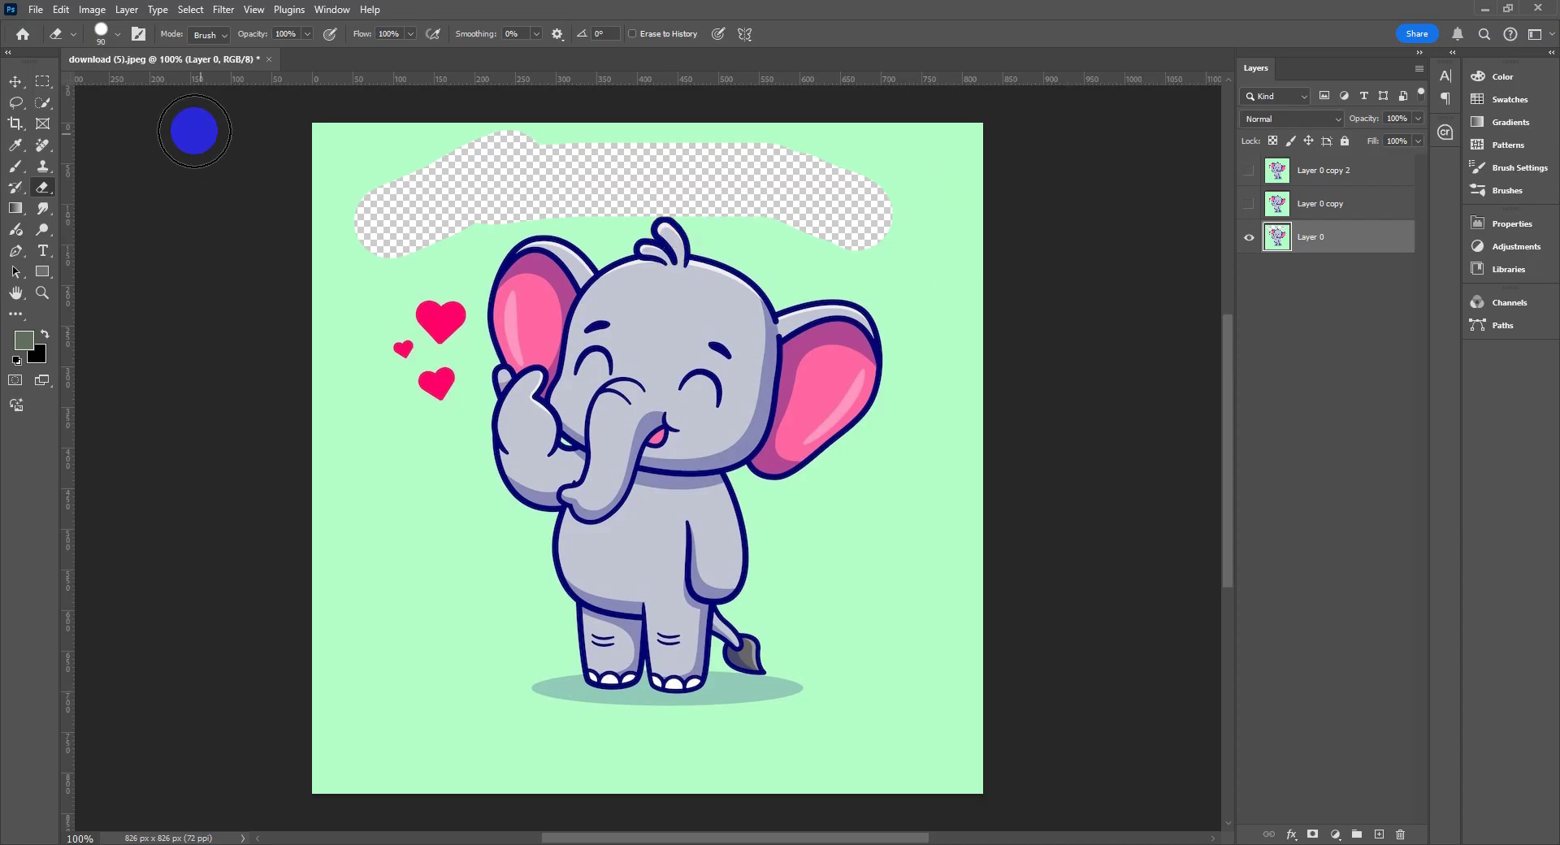
- Set the hard round eraser's size to 92 px and reduce it to 70 px
{"action": "left_click", "coordinate": [119, 37]}
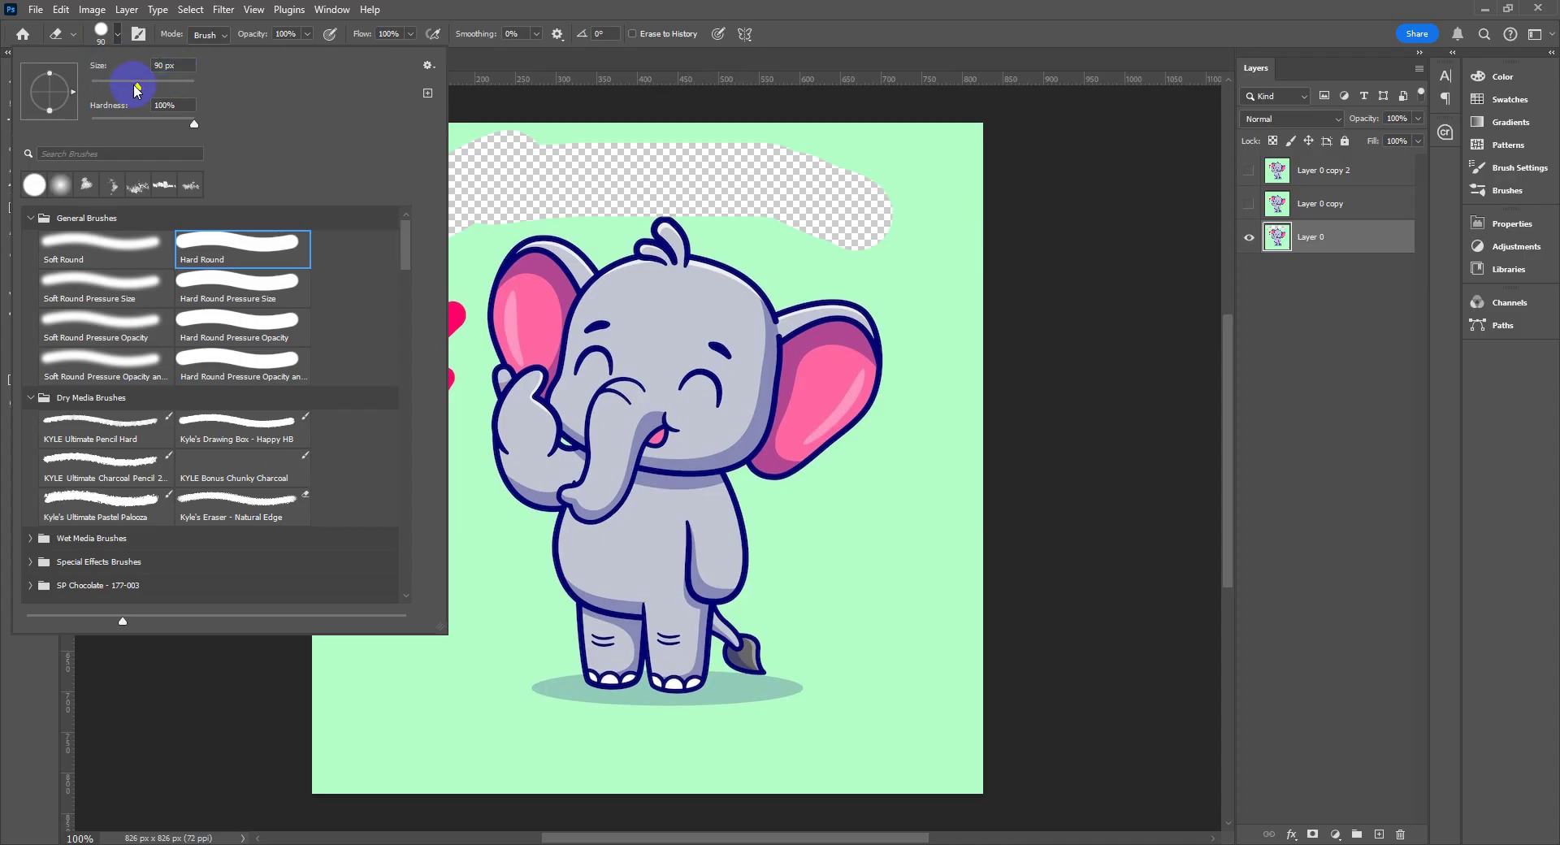
{"action": "left_click_drag", "start_coordinate": [138, 87], "coordinate": [139, 90]}
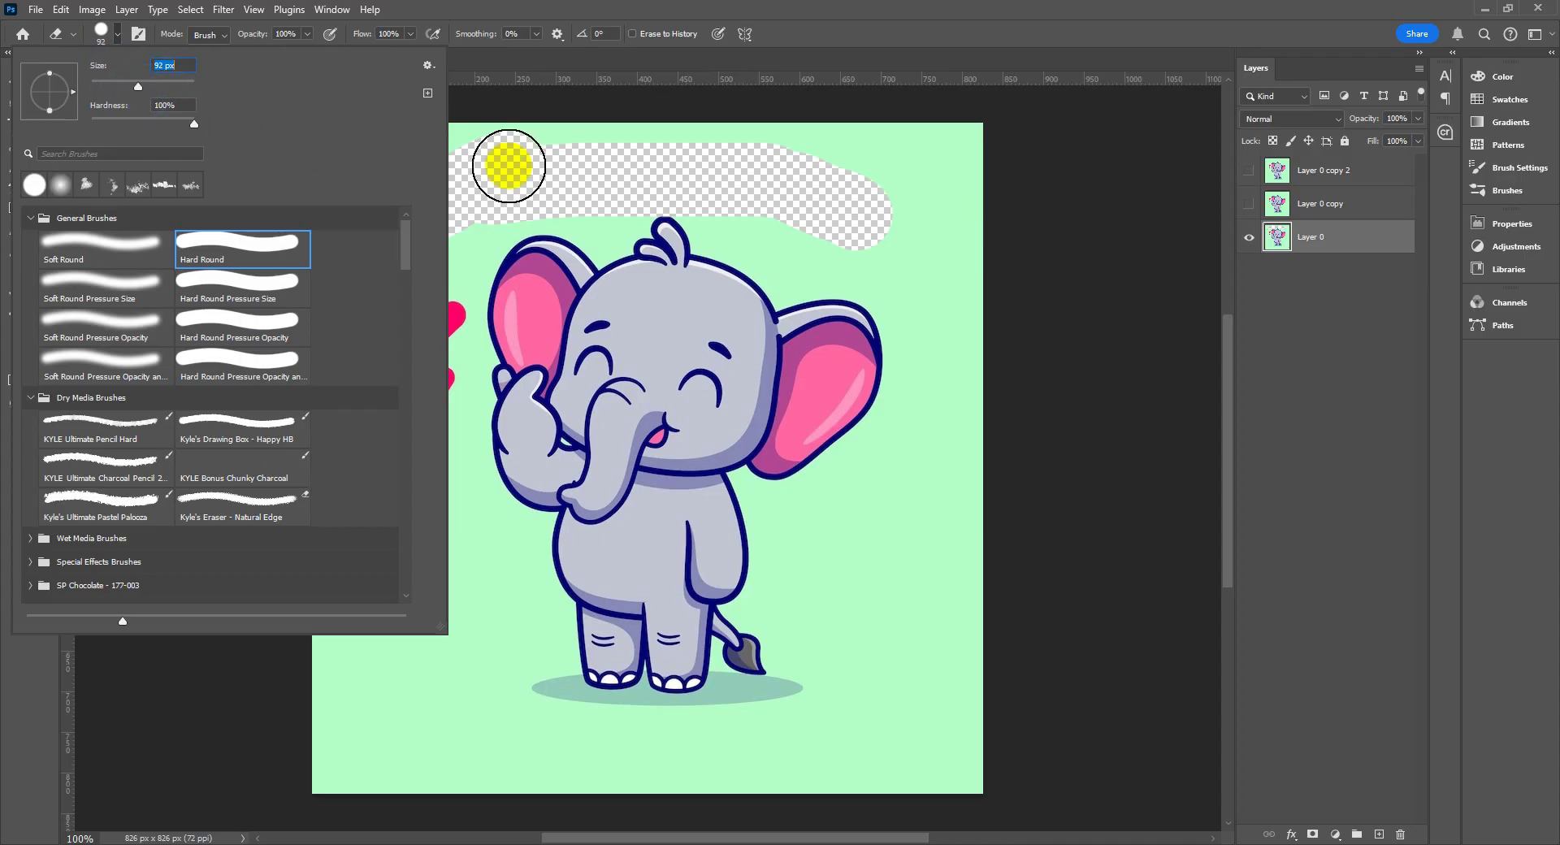
{"action": "left_click", "coordinate": [1325, 242]}
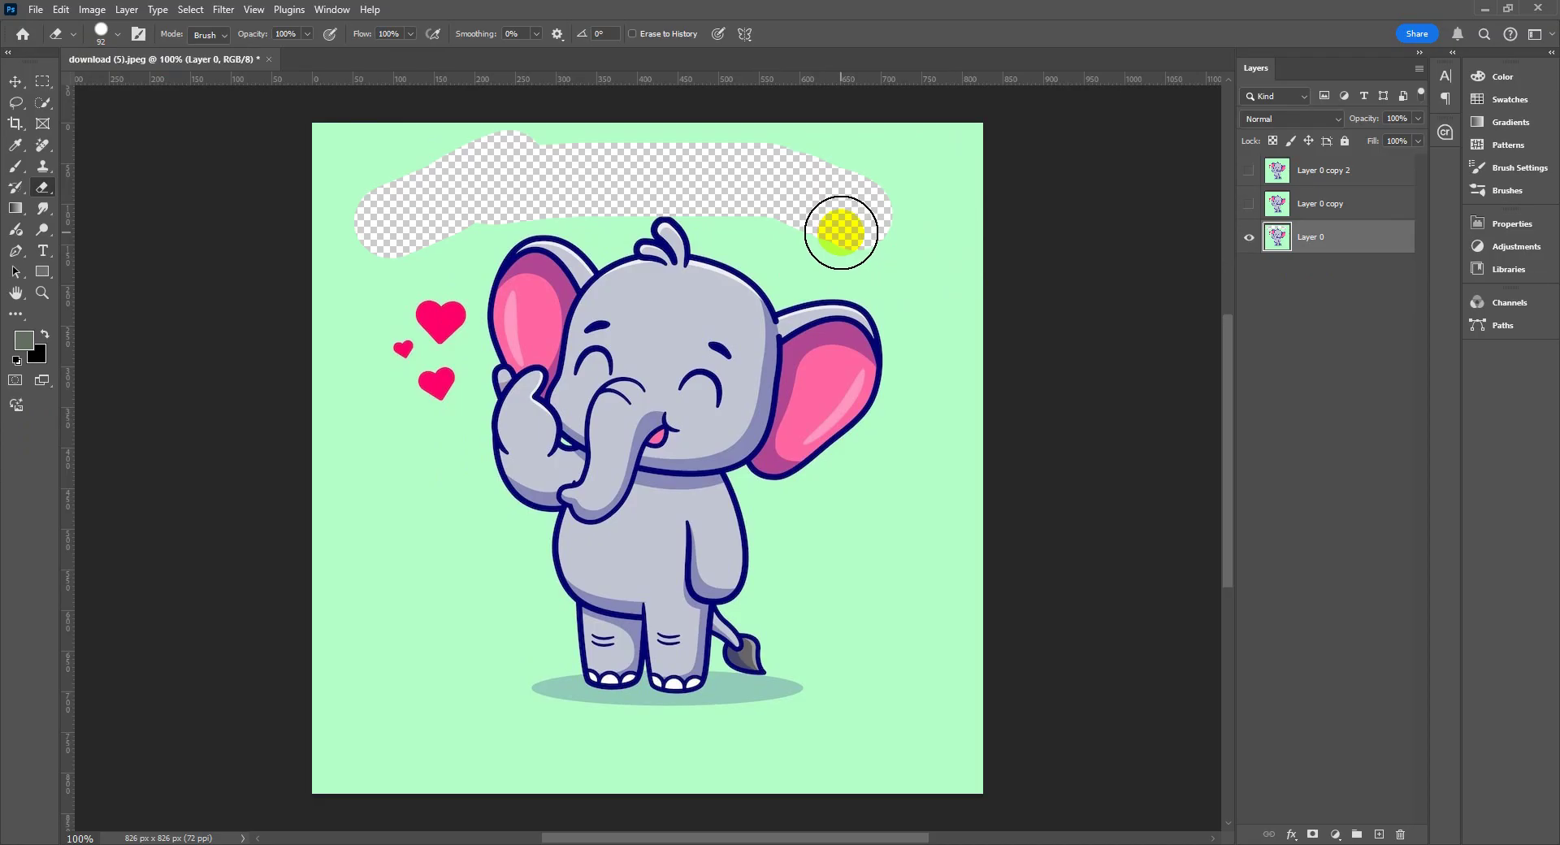
{"action": "key", "text": "bracketleft"}
{"action": "key", "text": "bracketleft"}
{"action": "key", "text": "bracketleft"}
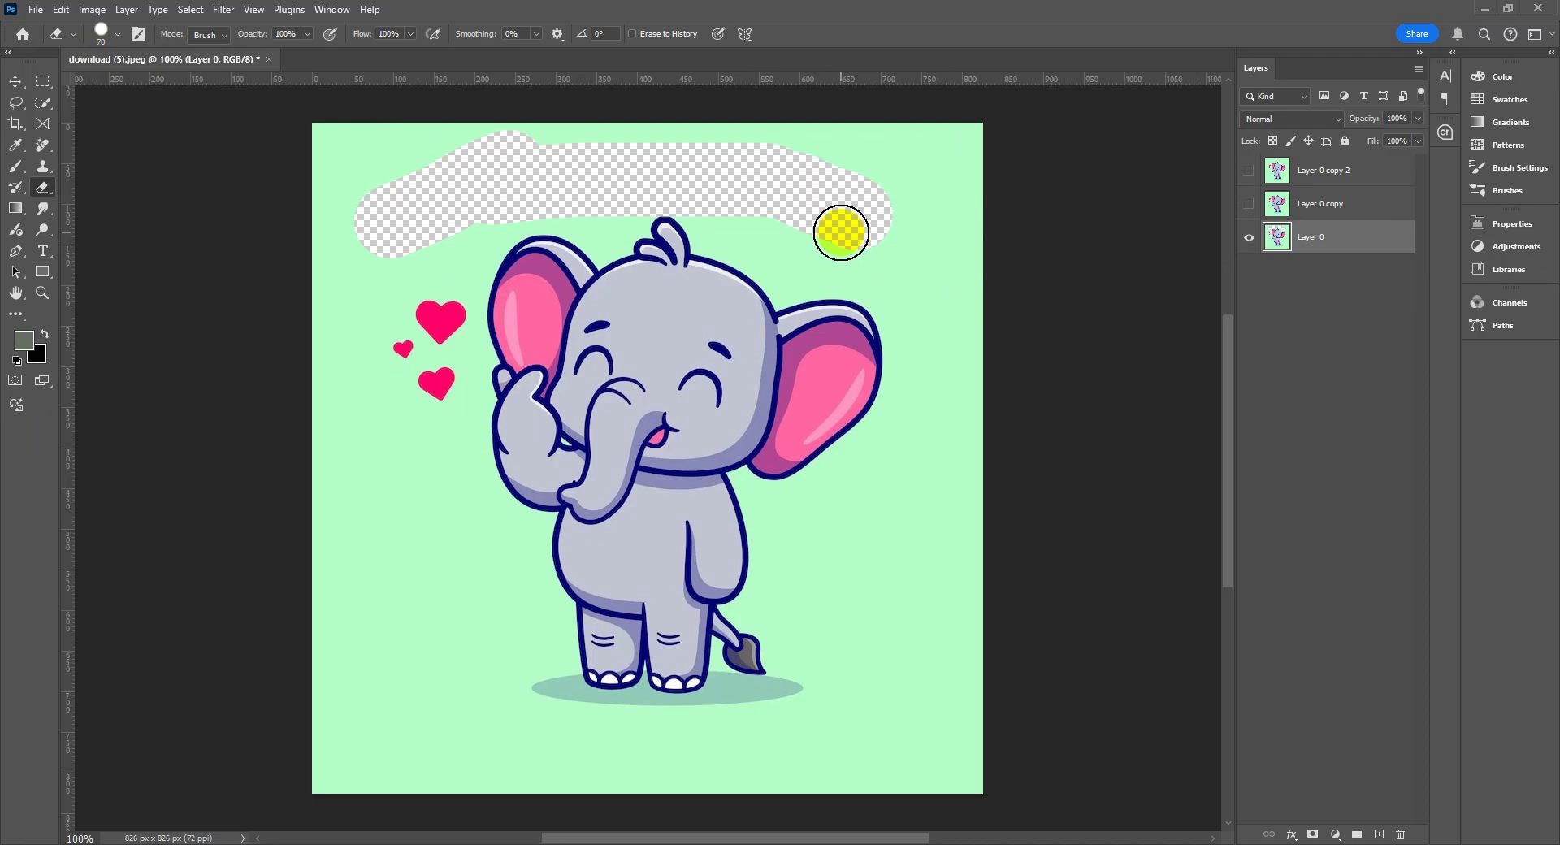
- Enlarge the eraser to 250 px and bring it back down to 150 px
{"action": "key", "text": "bracketright"}
{"action": "key", "text": "bracketright"}
{"action": "key", "text": "bracketright"}
{"action": "key", "text": "bracketright"}
{"action": "key", "text": "bracketright"}
{"action": "key", "text": "bracketright"}
{"action": "key", "text": "bracketright"}
{"action": "key", "text": "bracketright"}
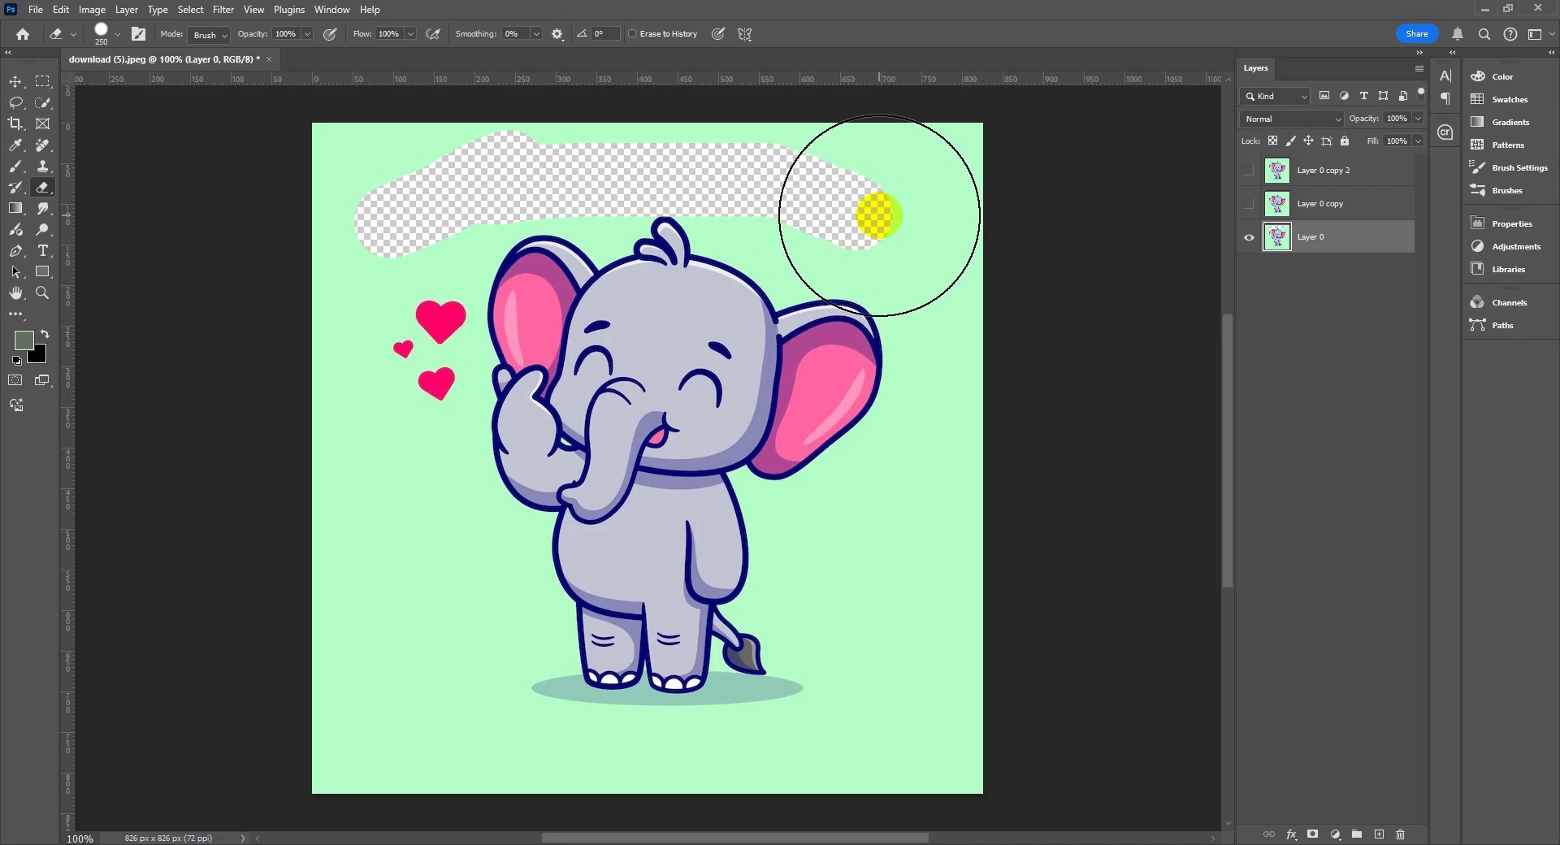
{"action": "key", "text": "bracketleft"}
{"action": "key", "text": "bracketleft"}
{"action": "key", "text": "bracketleft"}
- Erase the green area beside the elephant's pink ear and body, and sweep the eraser across its head and hearts
{"action": "left_click", "coordinate": [866, 228]}
{"action": "mouse_move", "coordinate": [866, 227]}
{"action": "left_mouse_down"}
{"action": "mouse_move", "coordinate": [917, 267]}
{"action": "mouse_move", "coordinate": [910, 249]}
{"action": "mouse_move", "coordinate": [957, 356]}
{"action": "mouse_move", "coordinate": [930, 481]}
{"action": "mouse_move", "coordinate": [867, 532]}
{"action": "mouse_move", "coordinate": [918, 589]}
{"action": "mouse_move", "coordinate": [869, 628]}
{"action": "left_mouse_up"}
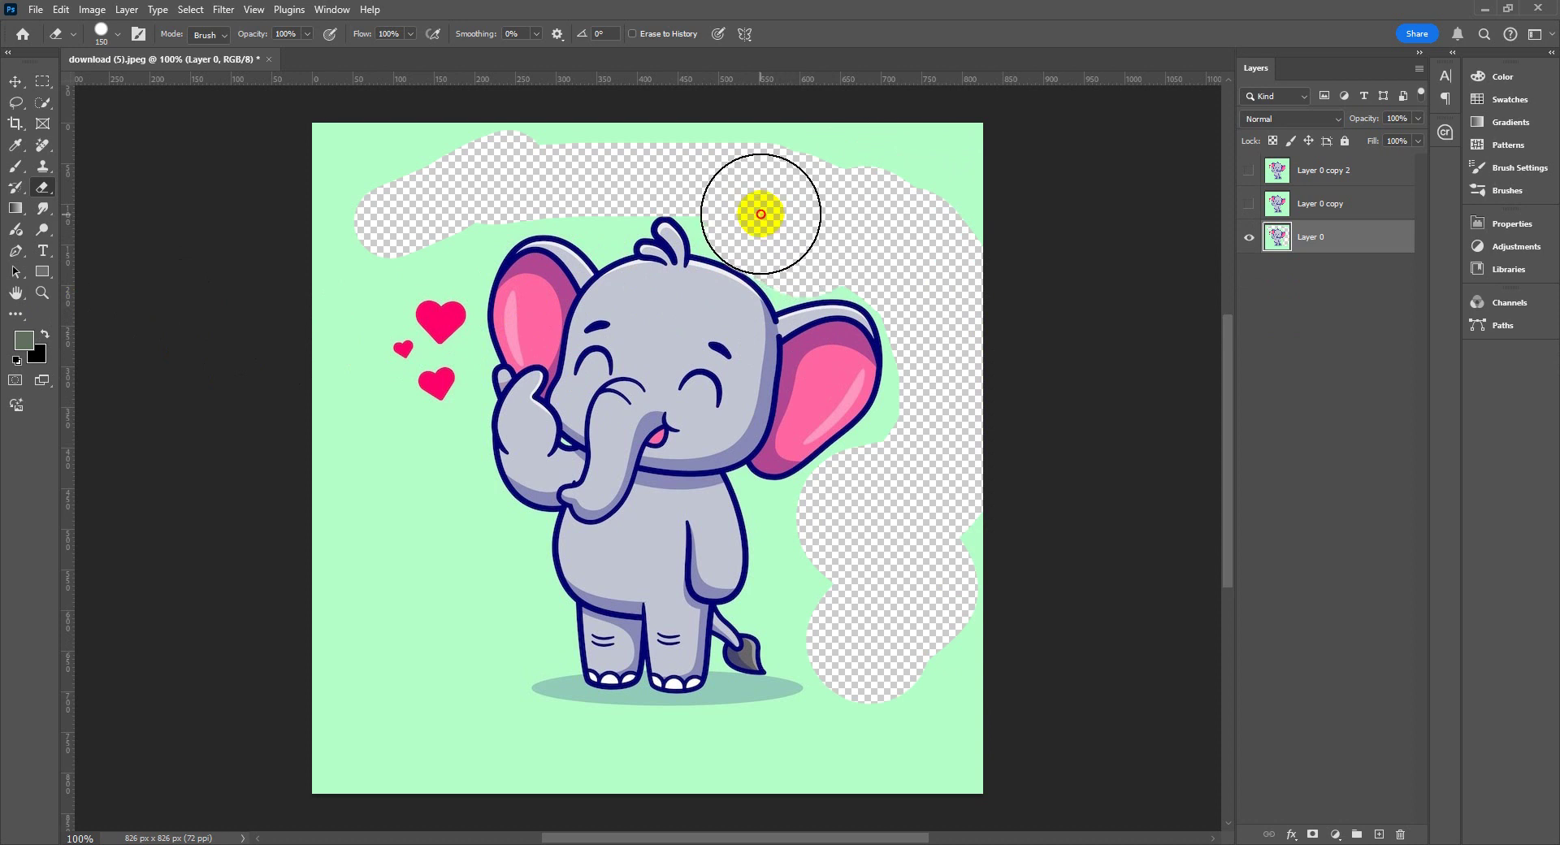
{"action": "left_click_drag", "start_coordinate": [608, 402], "coordinate": [568, 451]}
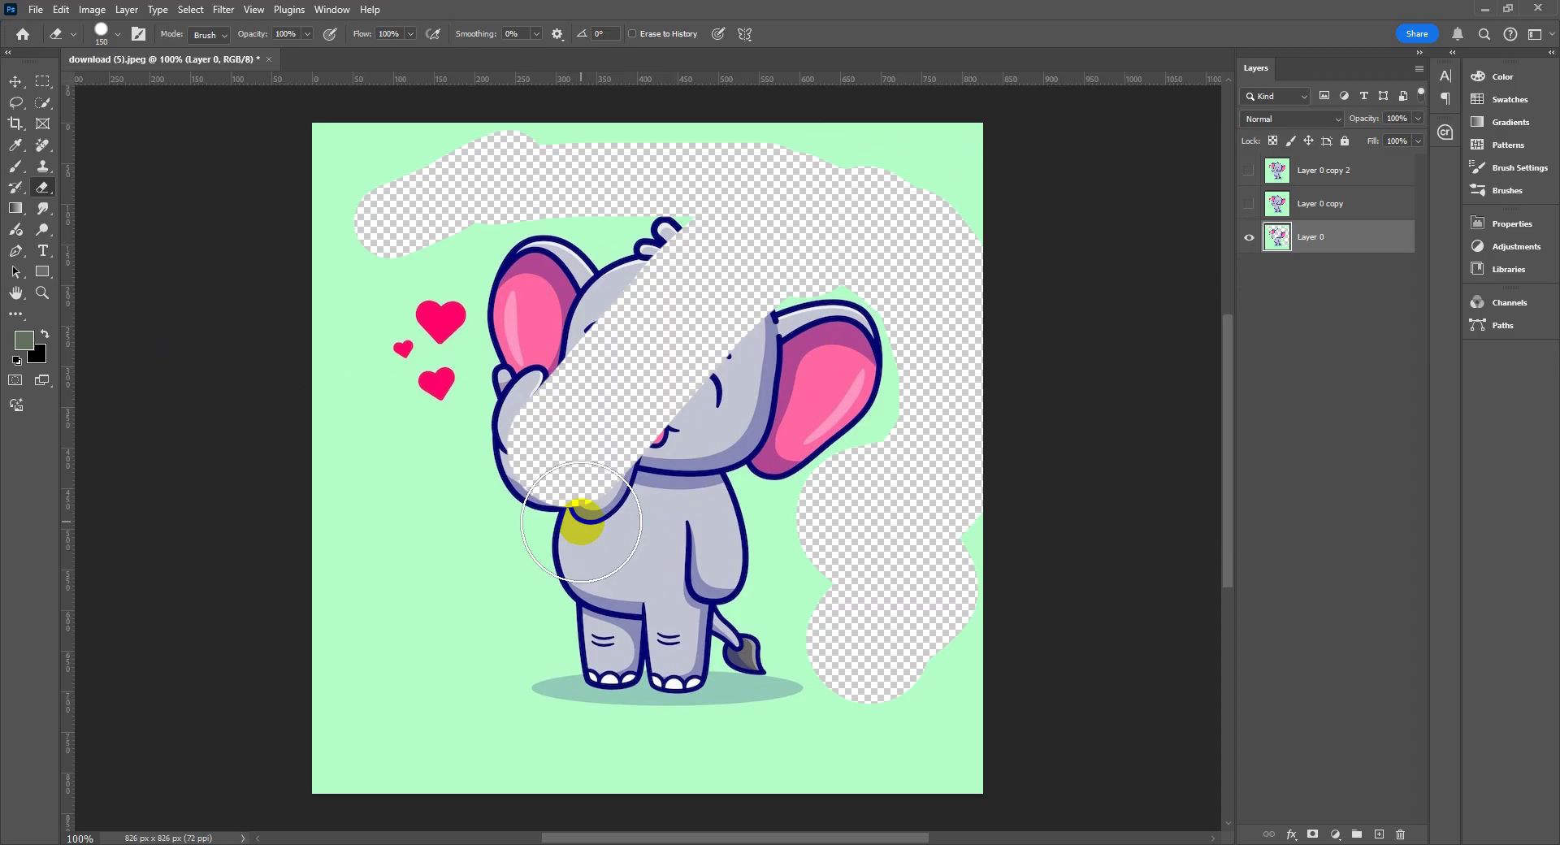
{"action": "mouse_move", "coordinate": [690, 261]}
{"action": "left_mouse_down"}
{"action": "mouse_move", "coordinate": [455, 285]}
{"action": "mouse_move", "coordinate": [655, 212]}
{"action": "mouse_move", "coordinate": [541, 189]}
{"action": "left_mouse_up"}
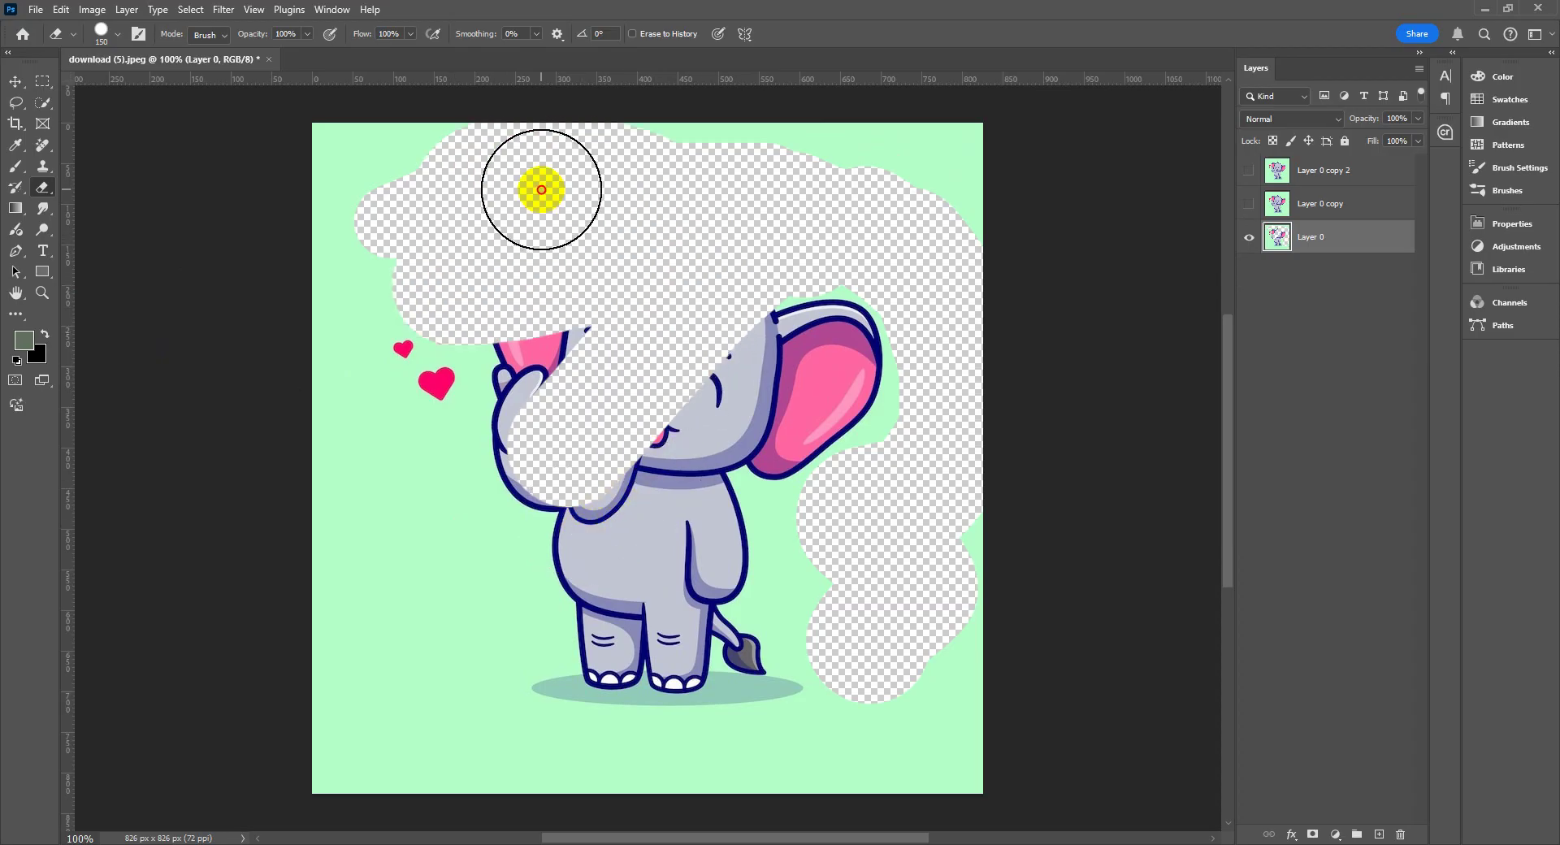
- Undo all the eraser strokes on Layer 0, including the first strip above the elephant's head
{"action": "key", "text": "ctrl+z"}
{"action": "key", "text": "ctrl+z"}
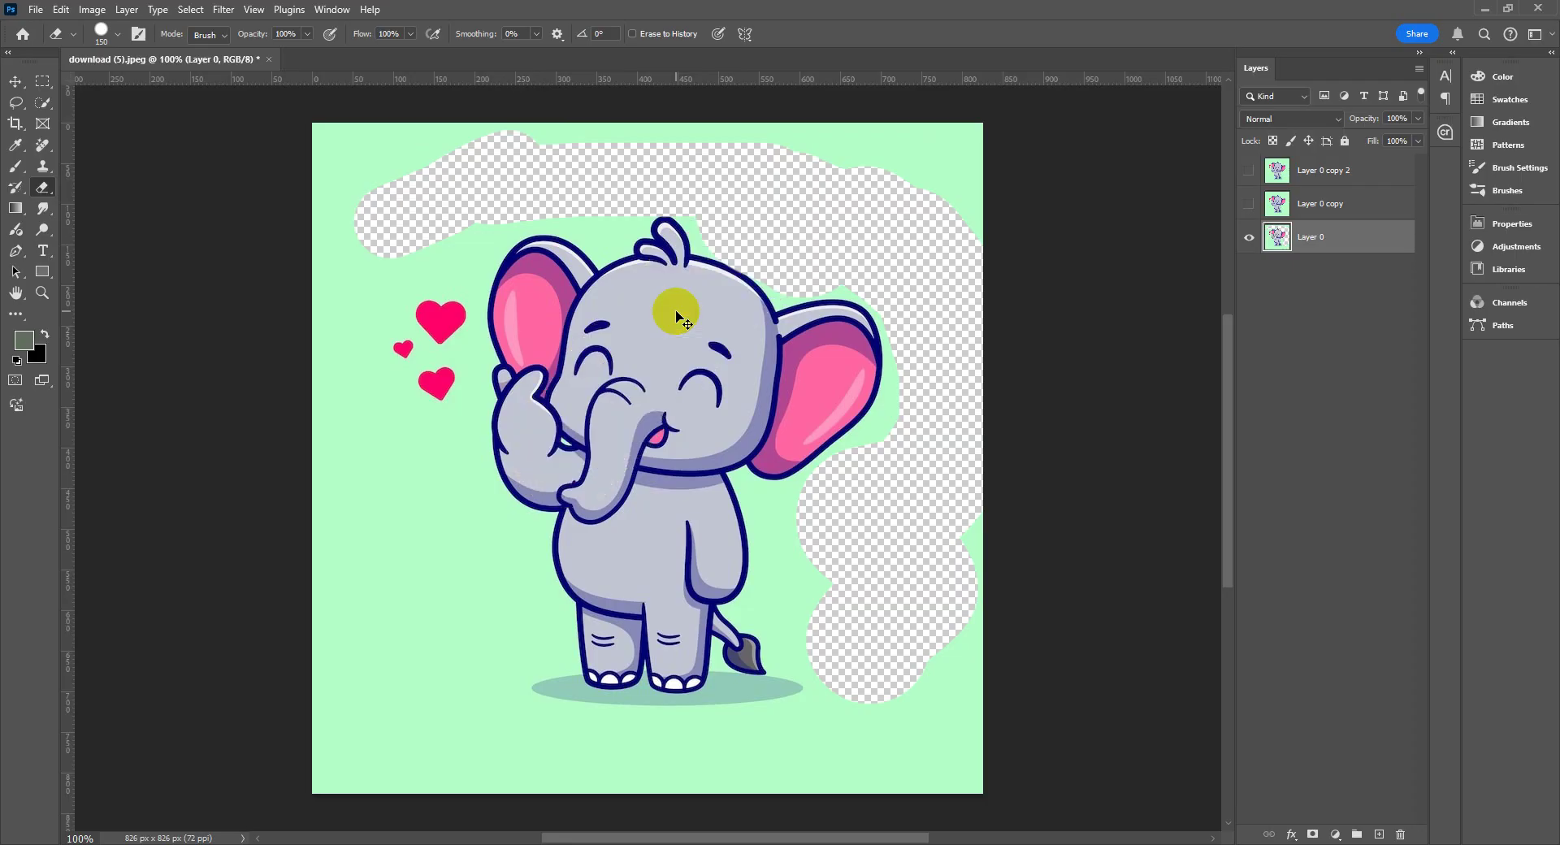
{"action": "key", "text": "ctrl+z"}
{"action": "key", "text": "ctrl+z"}
{"action": "key", "text": "ctrl+z"}
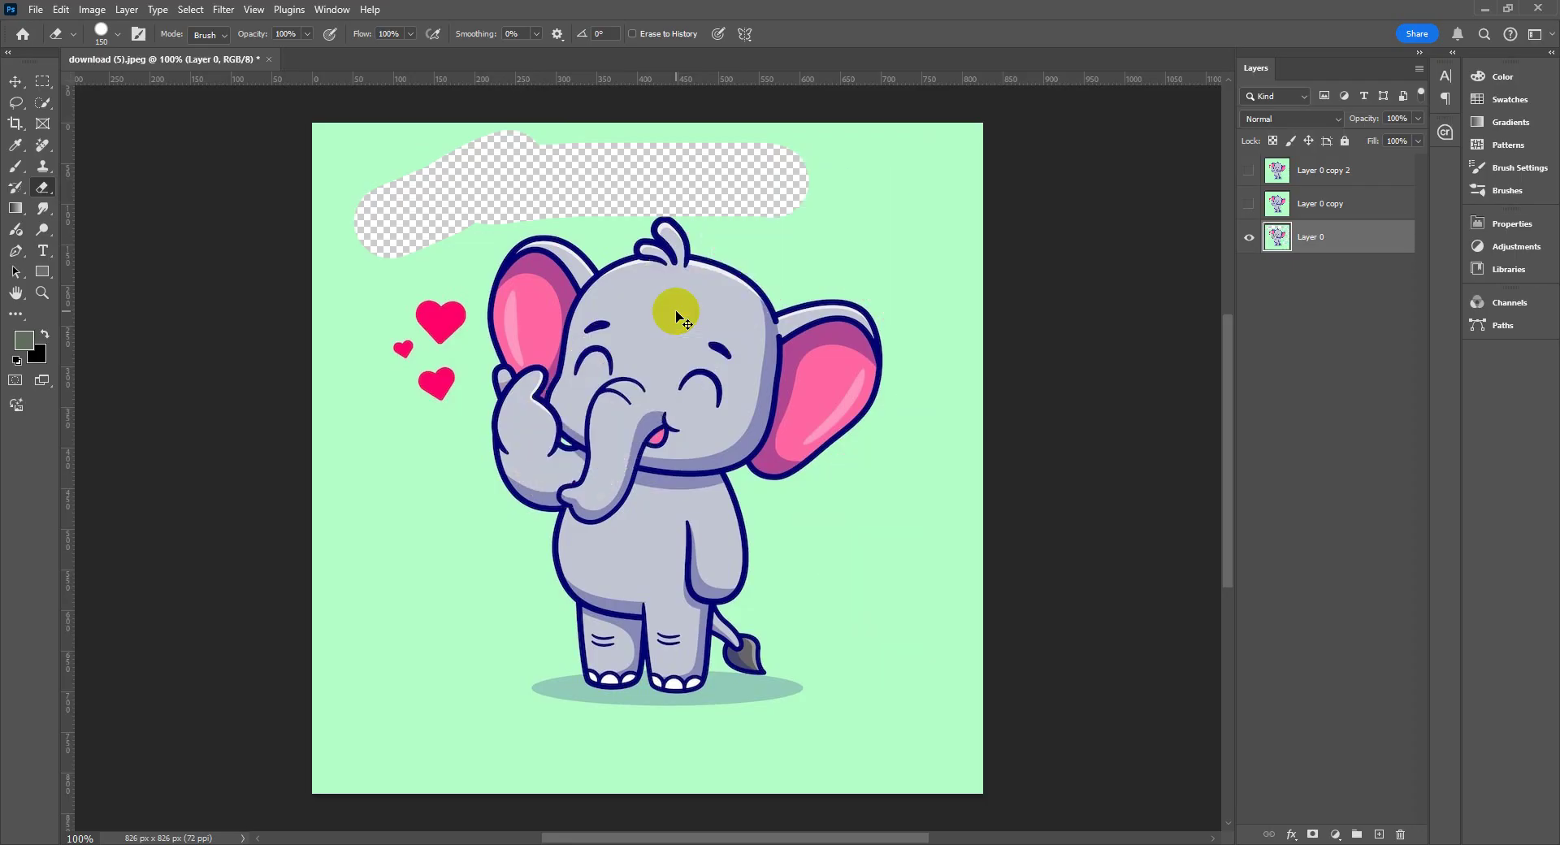
{"action": "key", "text": "ctrl+z"}
{"action": "key", "text": "ctrl+z"}
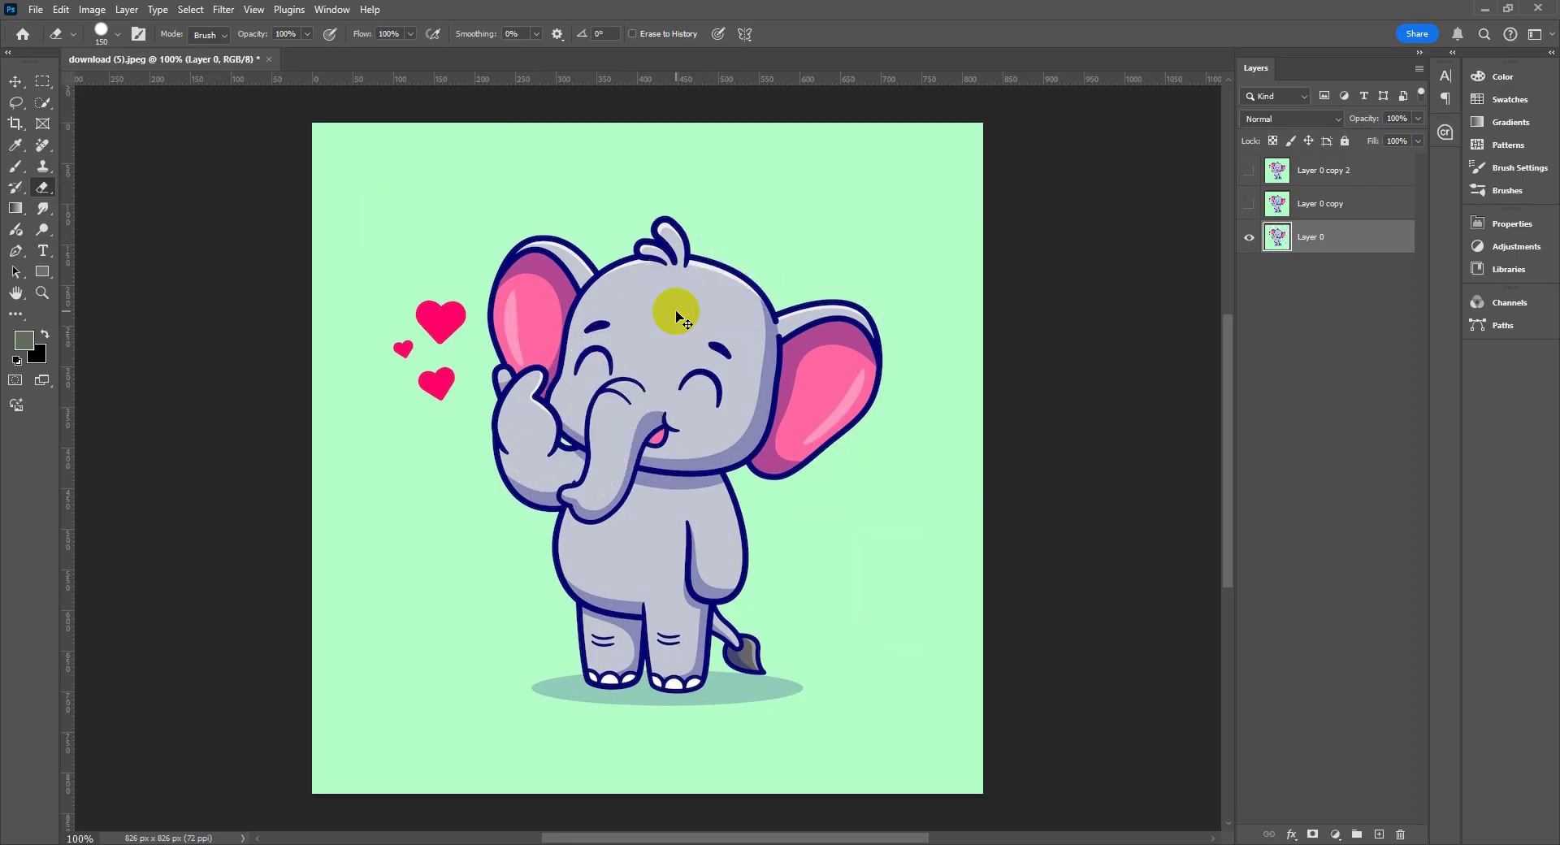
- Select the green background around the elephant and hearts with the Magic Wand Tool at tolerance 32
{"action": "left_click", "coordinate": [36, 104]}
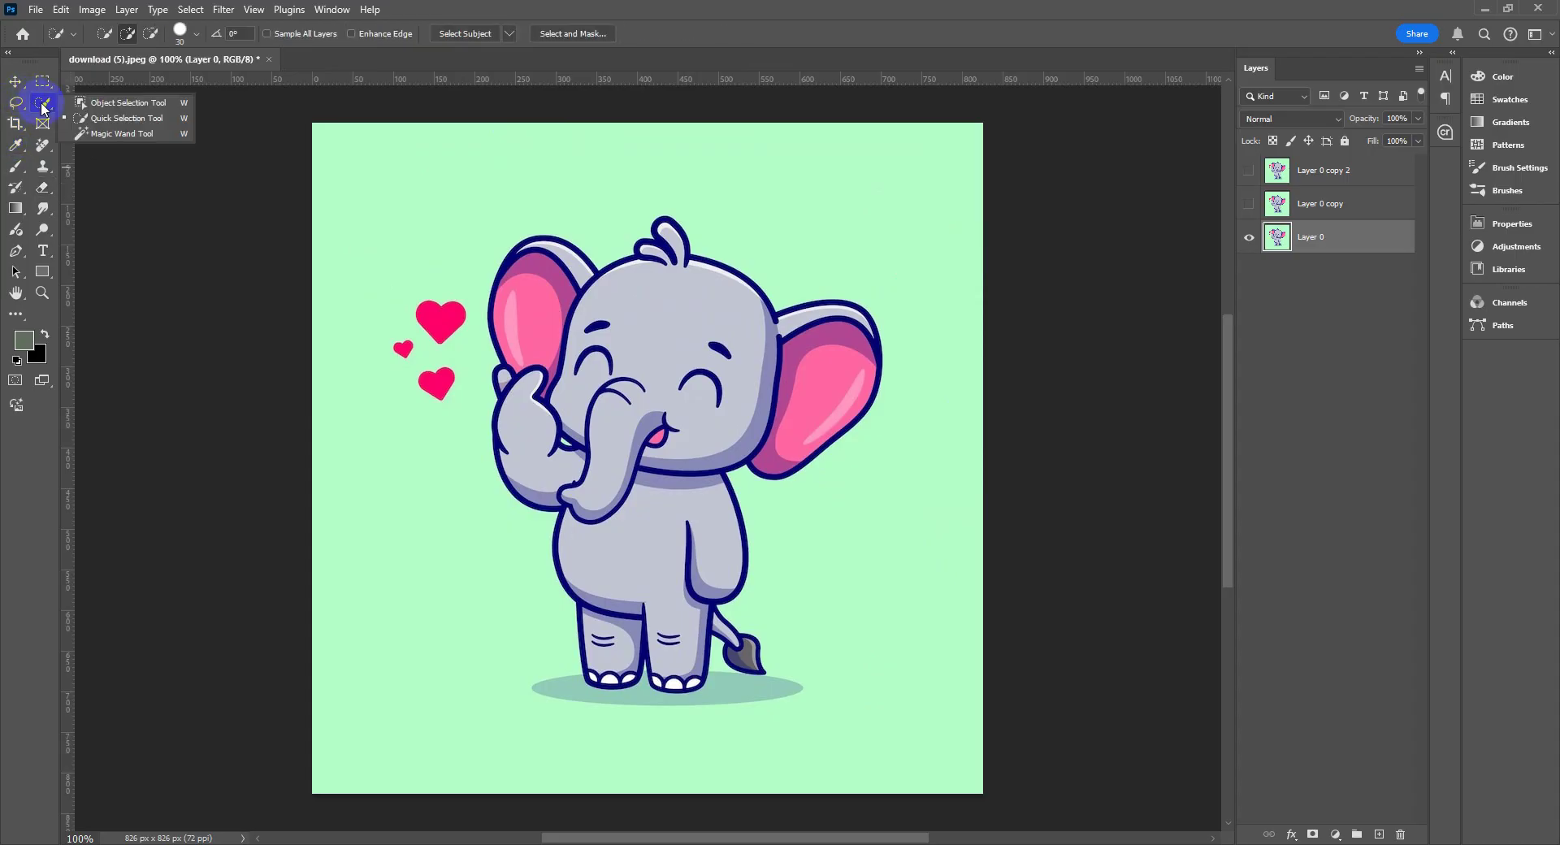
{"action": "left_click", "coordinate": [108, 135]}
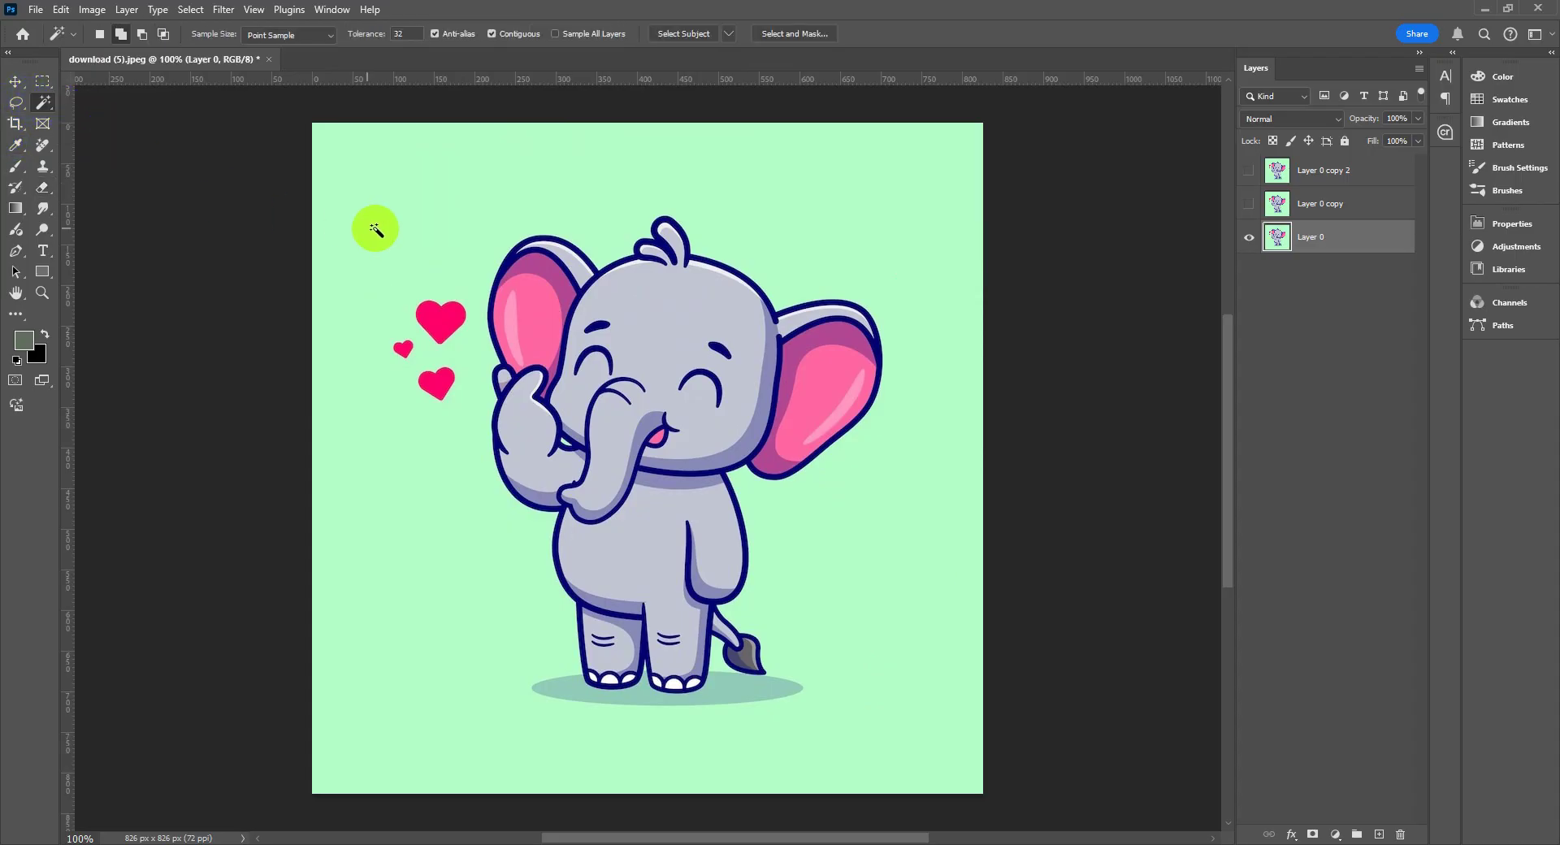
{"action": "left_click", "coordinate": [431, 215]}
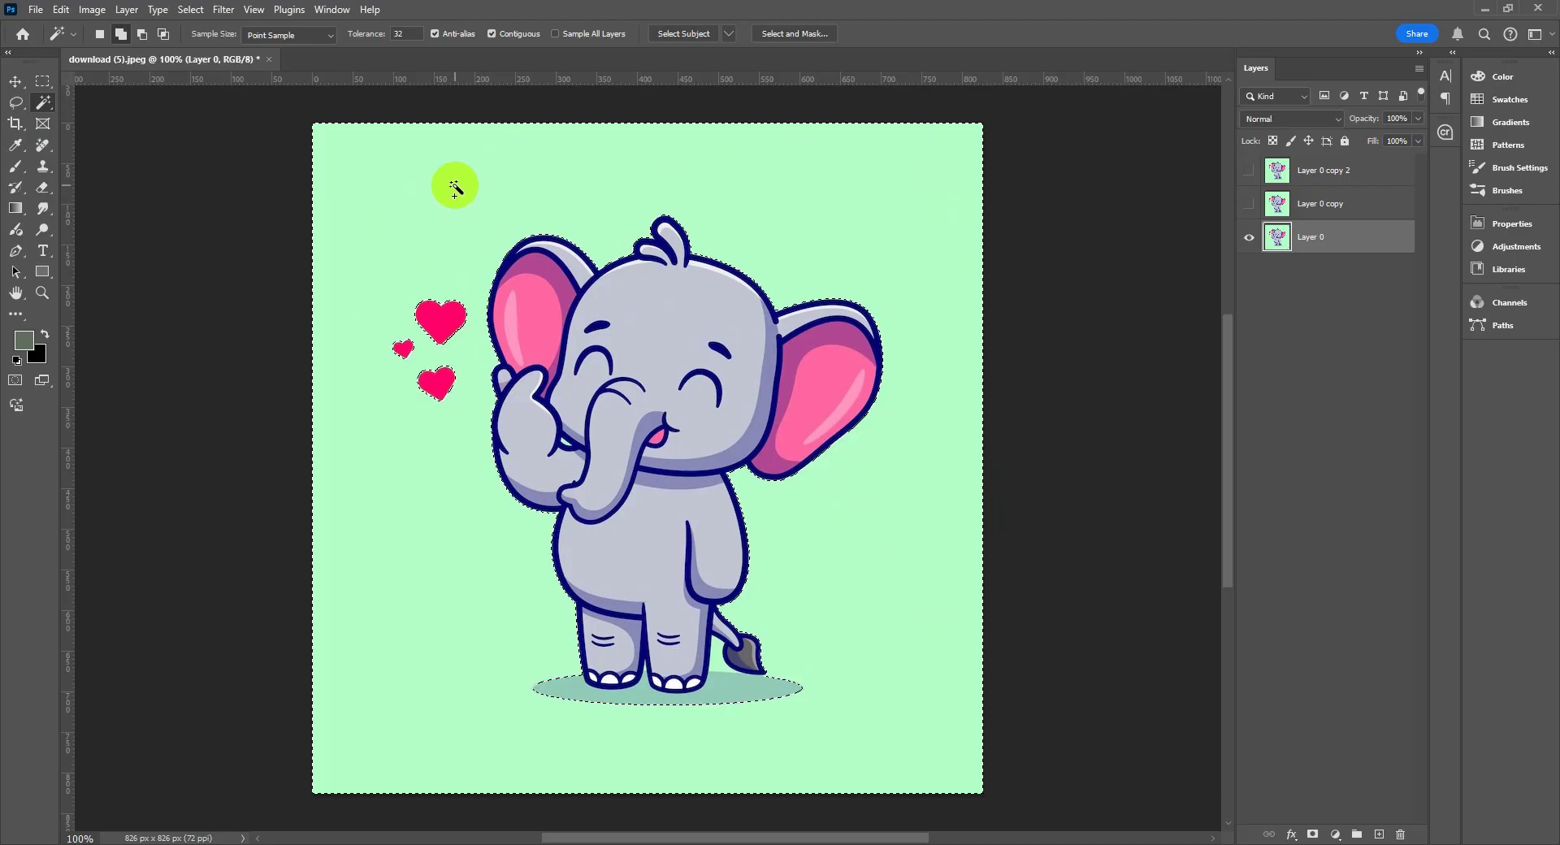
- Erase the selected green background on Layer 0 with the 150 px Eraser Tool and deselect
{"action": "right_click", "coordinate": [42, 187]}
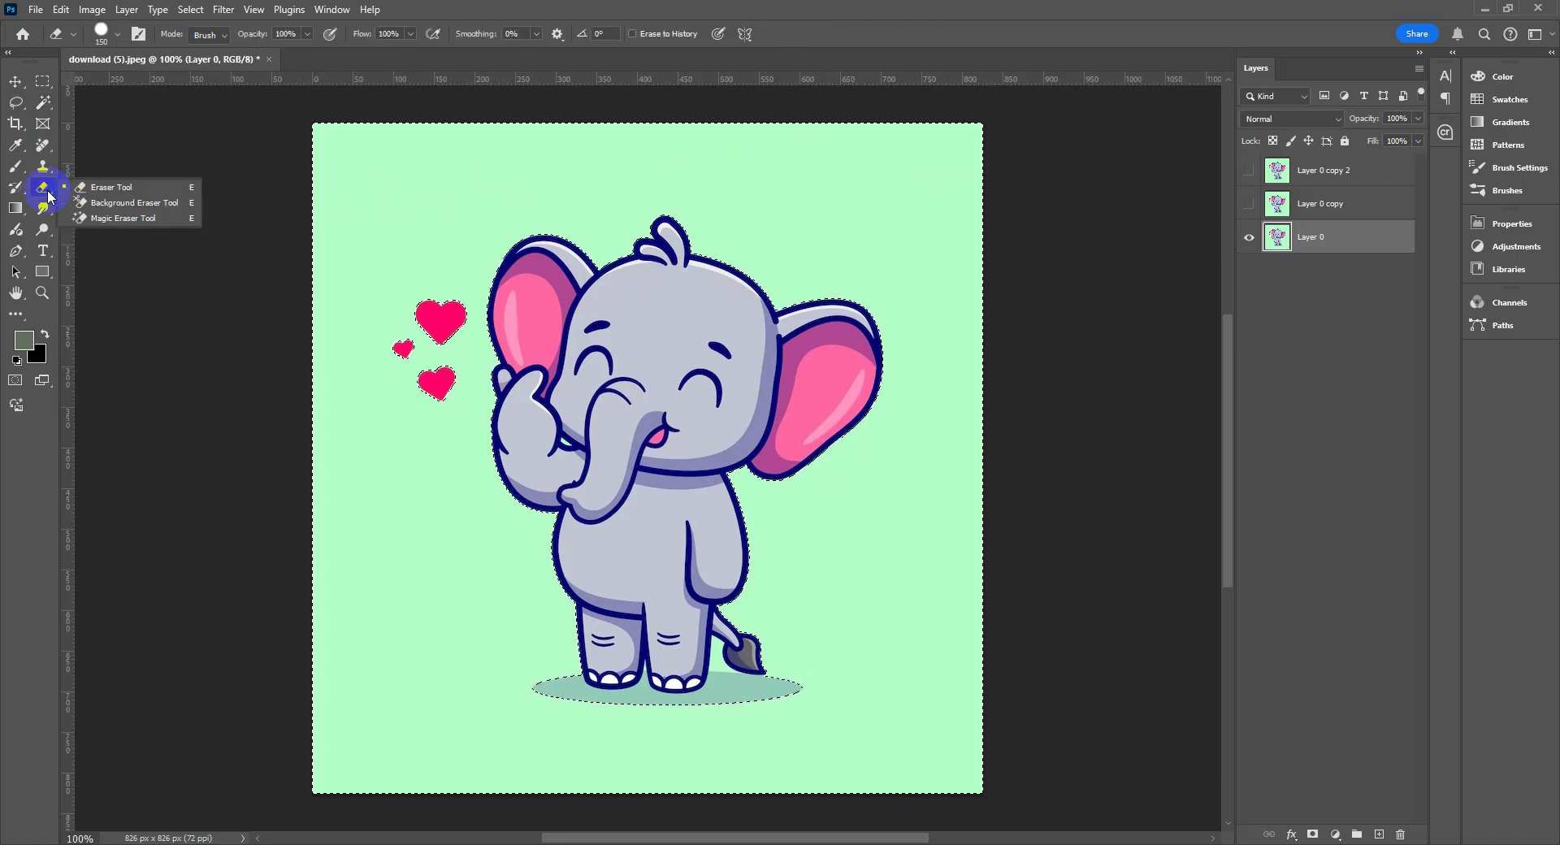
{"action": "left_click", "coordinate": [106, 182]}
{"action": "mouse_move", "coordinate": [486, 256]}
{"action": "left_mouse_down"}
{"action": "mouse_move", "coordinate": [398, 341]}
{"action": "mouse_move", "coordinate": [627, 261]}
{"action": "mouse_move", "coordinate": [935, 301]}
{"action": "left_mouse_up"}
{"action": "mouse_move", "coordinate": [486, 391]}
{"action": "left_mouse_down"}
{"action": "mouse_move", "coordinate": [602, 455]}
{"action": "mouse_move", "coordinate": [648, 617]}
{"action": "mouse_move", "coordinate": [568, 681]}
{"action": "mouse_move", "coordinate": [773, 690]}
{"action": "mouse_move", "coordinate": [599, 672]}
{"action": "mouse_move", "coordinate": [546, 599]}
{"action": "mouse_move", "coordinate": [444, 585]}
{"action": "mouse_move", "coordinate": [402, 479]}
{"action": "mouse_move", "coordinate": [394, 262]}
{"action": "mouse_move", "coordinate": [341, 177]}
{"action": "mouse_move", "coordinate": [655, 143]}
{"action": "mouse_move", "coordinate": [870, 159]}
{"action": "mouse_move", "coordinate": [950, 347]}
{"action": "mouse_move", "coordinate": [894, 289]}
{"action": "mouse_move", "coordinate": [832, 598]}
{"action": "mouse_move", "coordinate": [926, 669]}
{"action": "mouse_move", "coordinate": [909, 771]}
{"action": "mouse_move", "coordinate": [287, 745]}
{"action": "mouse_move", "coordinate": [372, 585]}
{"action": "mouse_move", "coordinate": [320, 604]}
{"action": "mouse_move", "coordinate": [679, 652]}
{"action": "mouse_move", "coordinate": [829, 584]}
{"action": "left_mouse_up"}
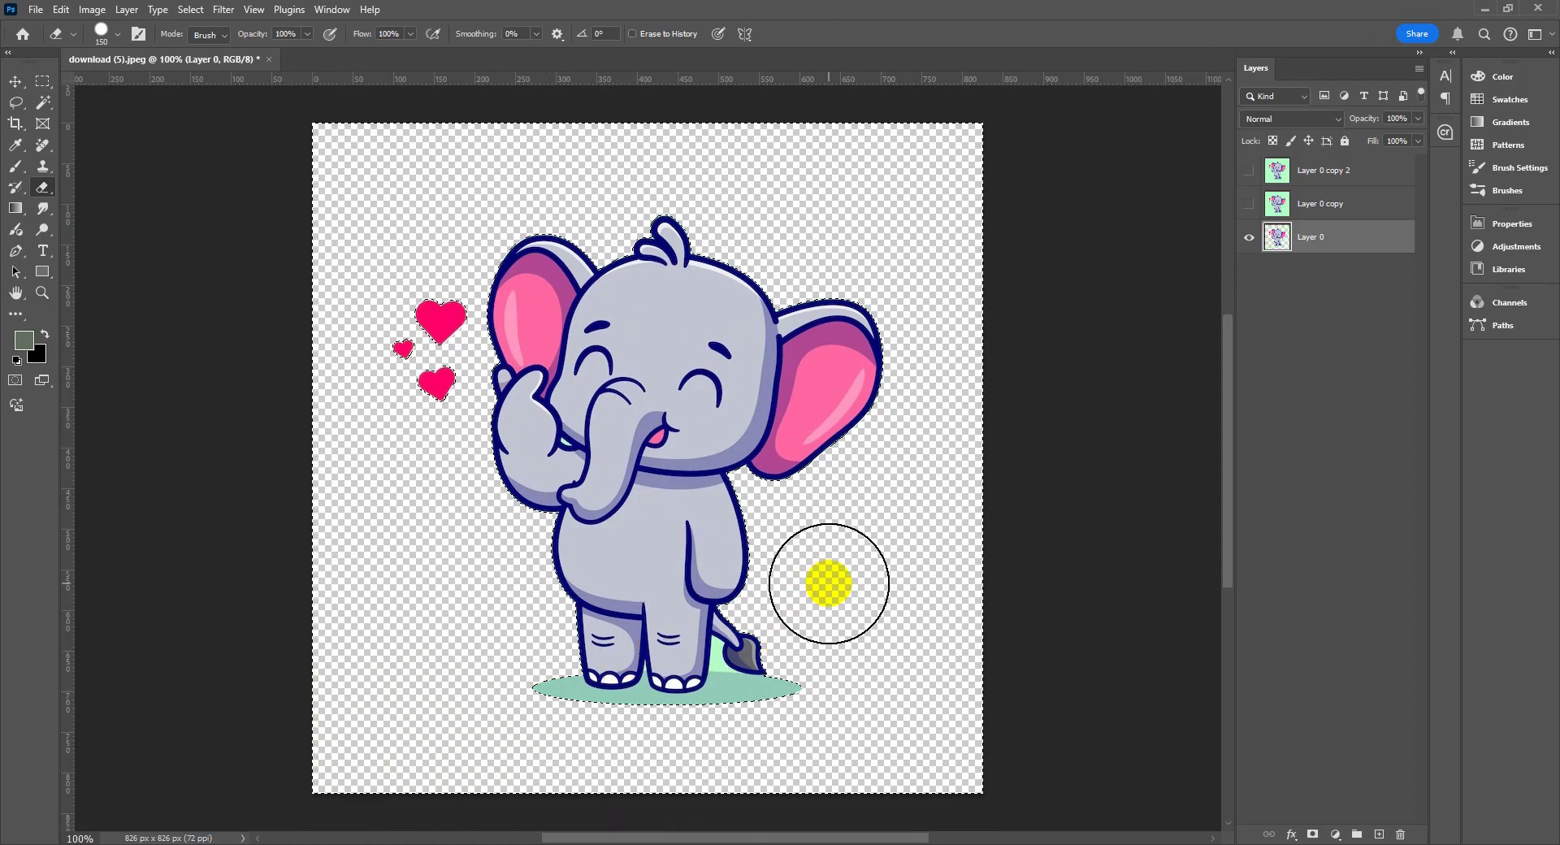
{"action": "key", "text": "ctrl+d"}
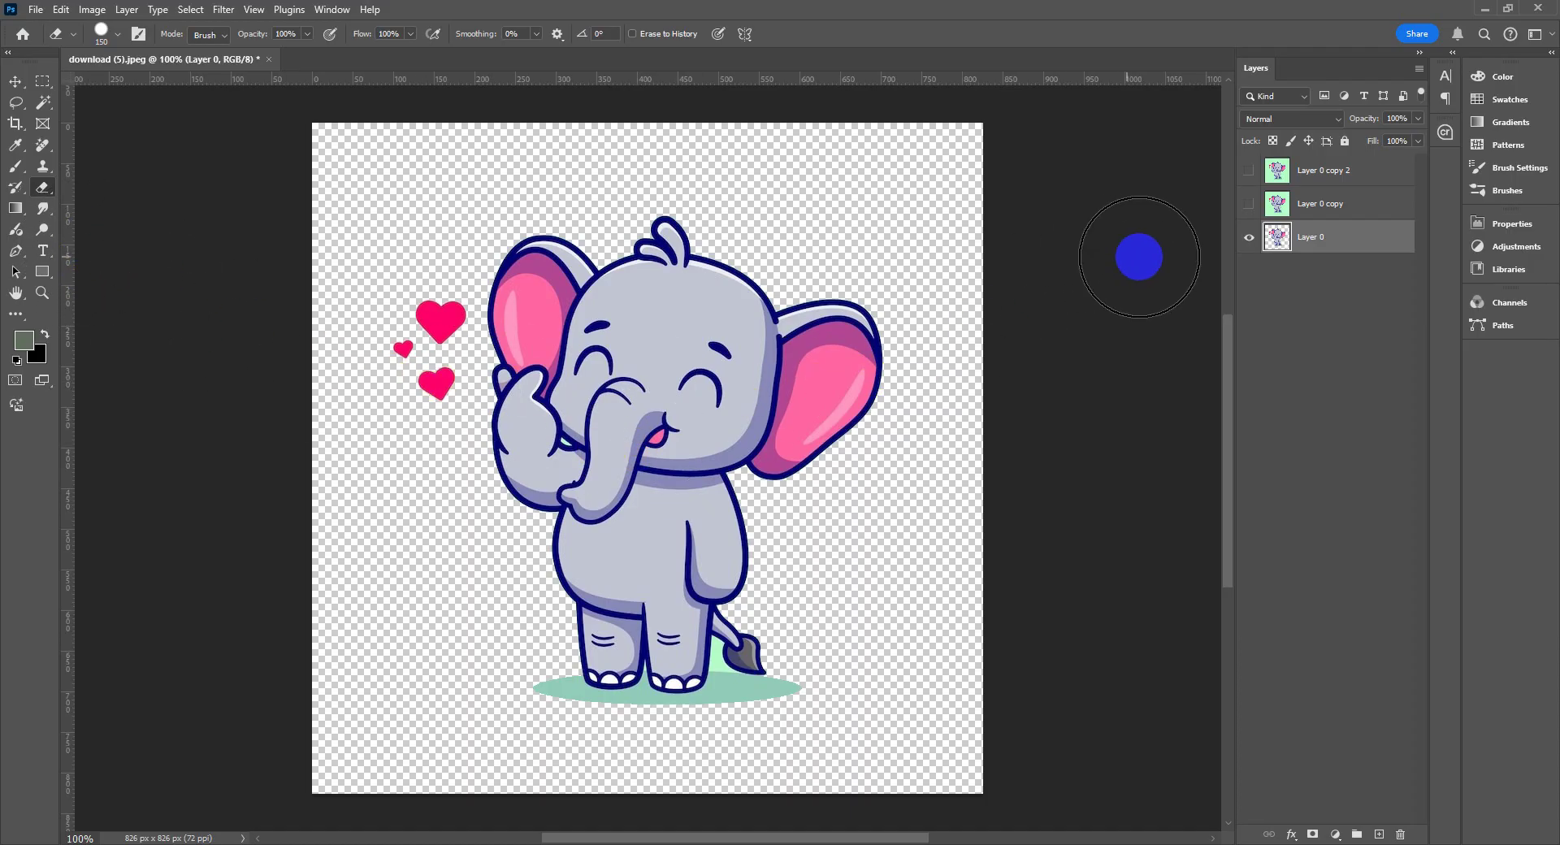
- Hide Layer 0, and show and activate Layer 0 copy
{"action": "left_click", "coordinate": [1246, 238]}
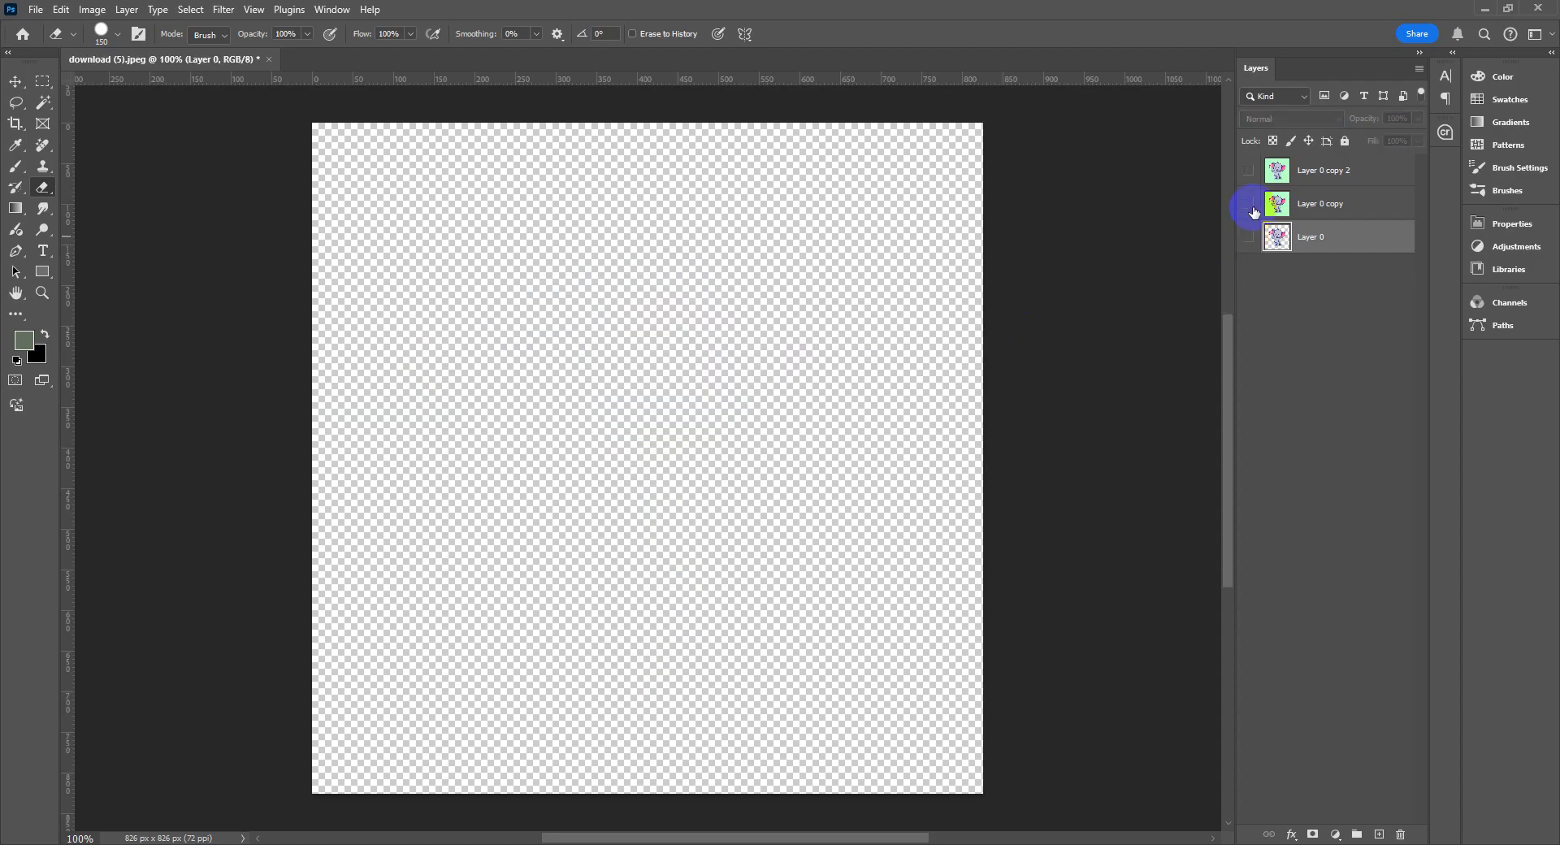
{"action": "left_click", "coordinate": [1249, 204]}
{"action": "left_click", "coordinate": [1317, 206]}
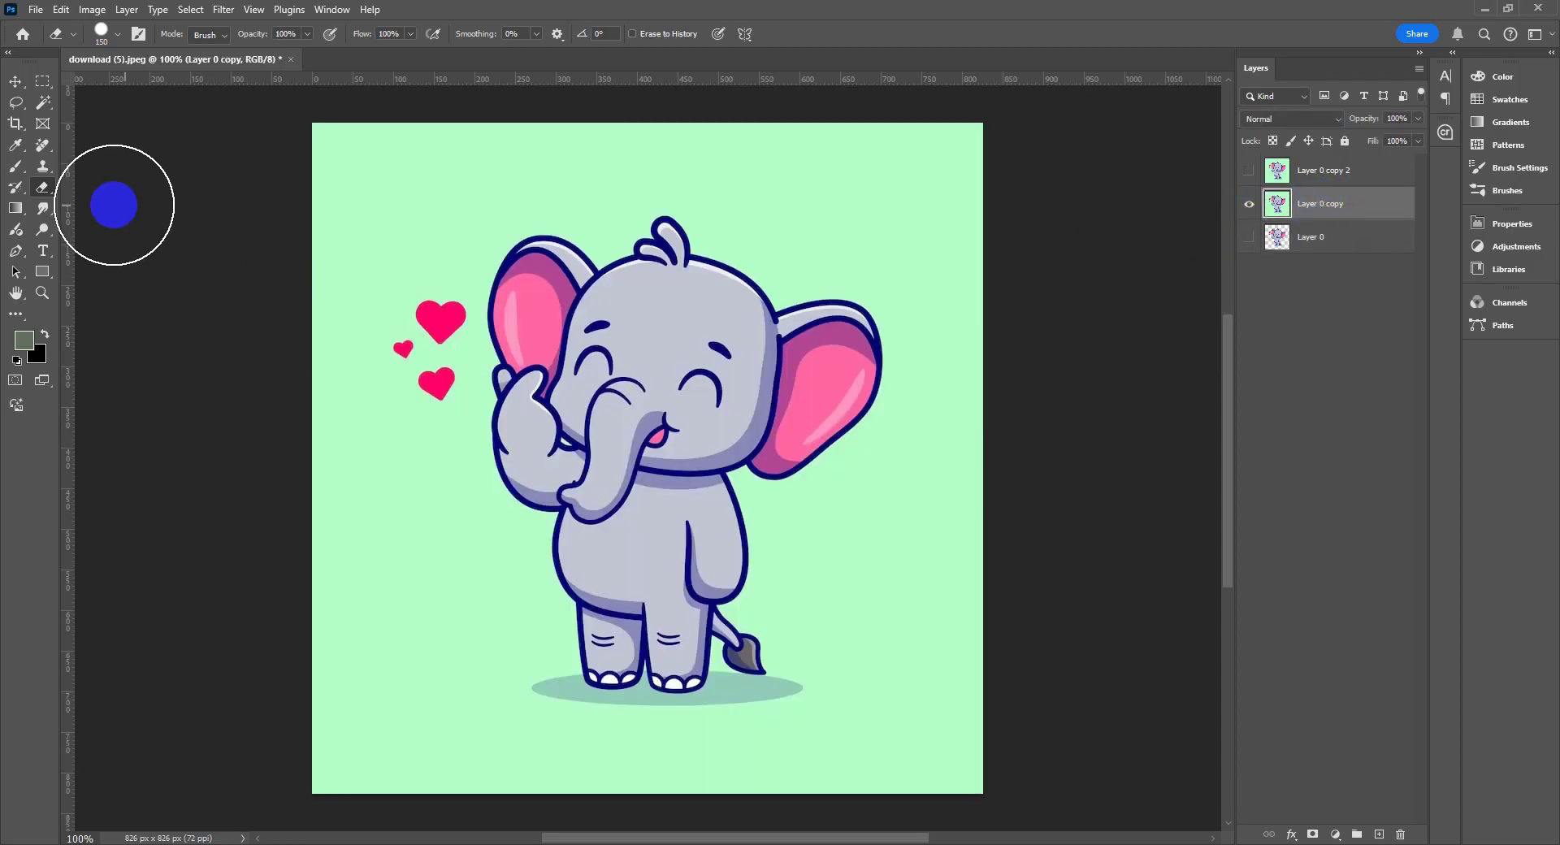
- Rename Layer 0 as Eraser
{"action": "double_click", "coordinate": [1311, 237]}
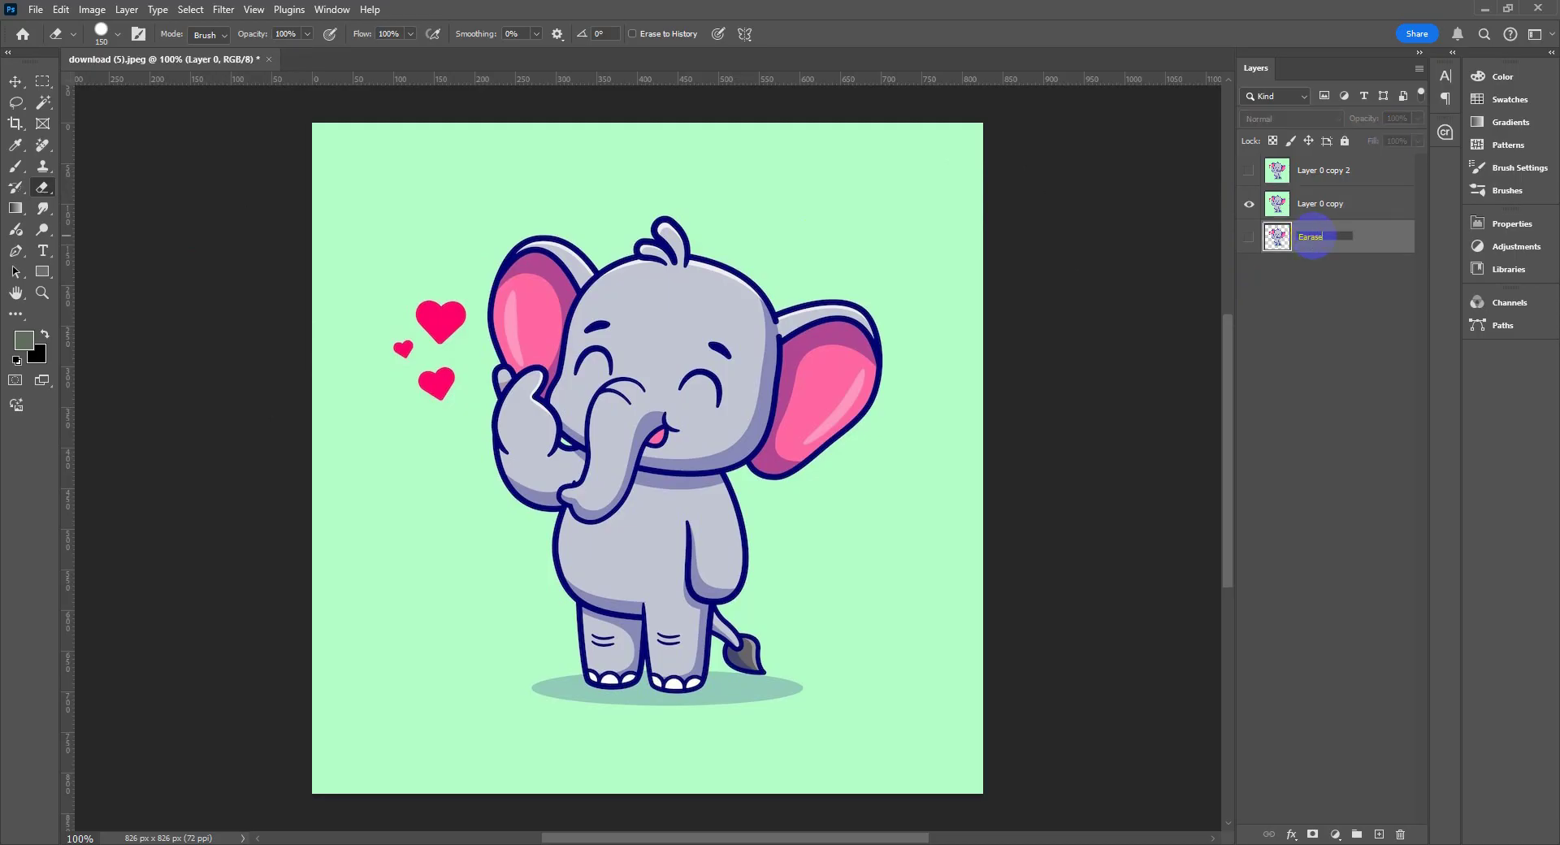
{"action": "left_click", "coordinate": [1339, 208]}
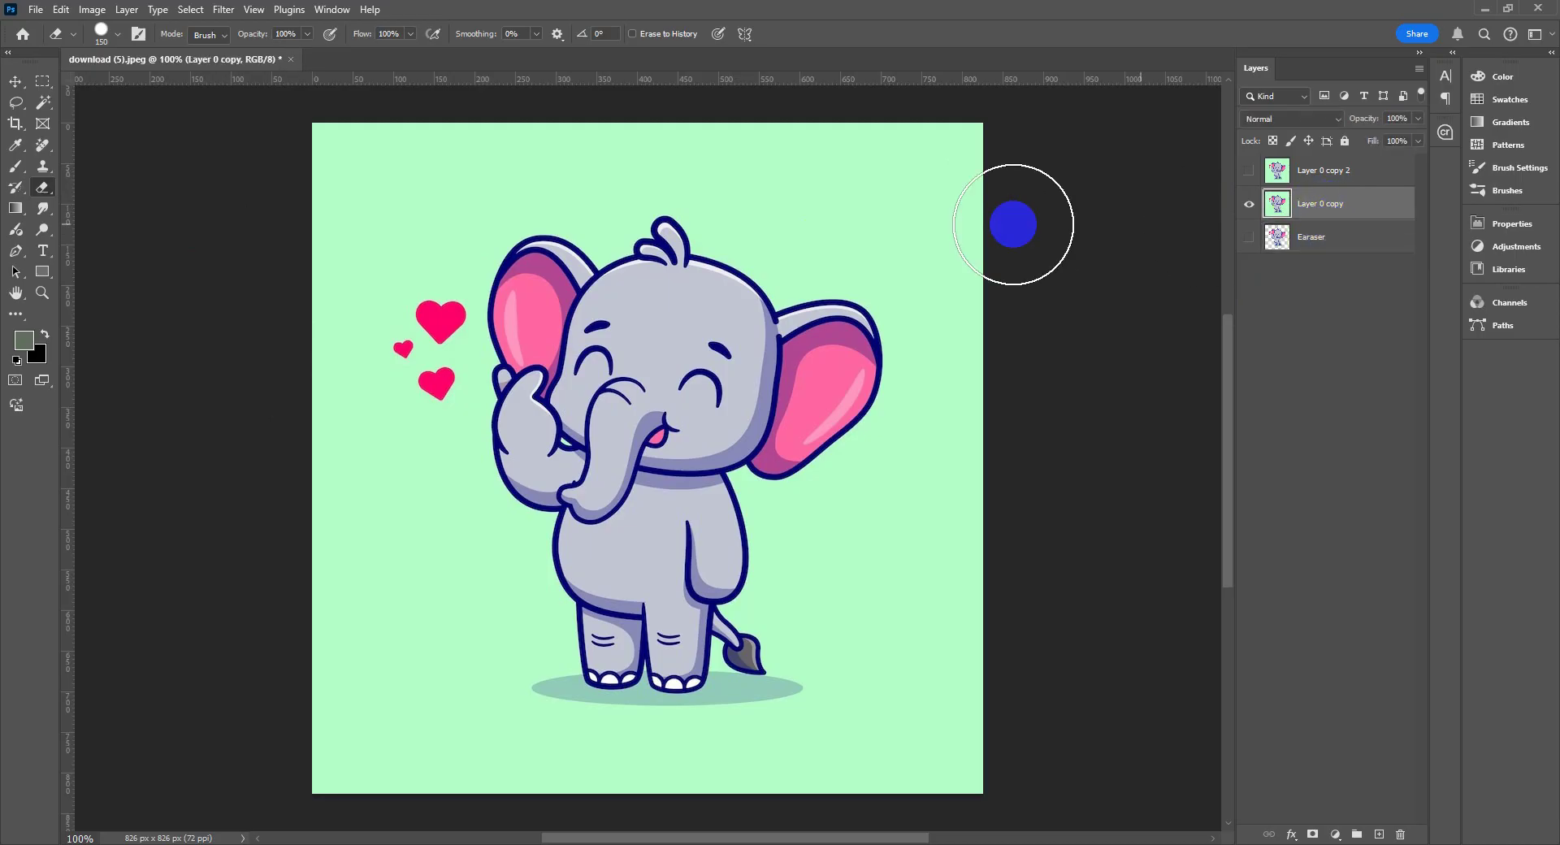
{"action": "right_click", "coordinate": [43, 192]}
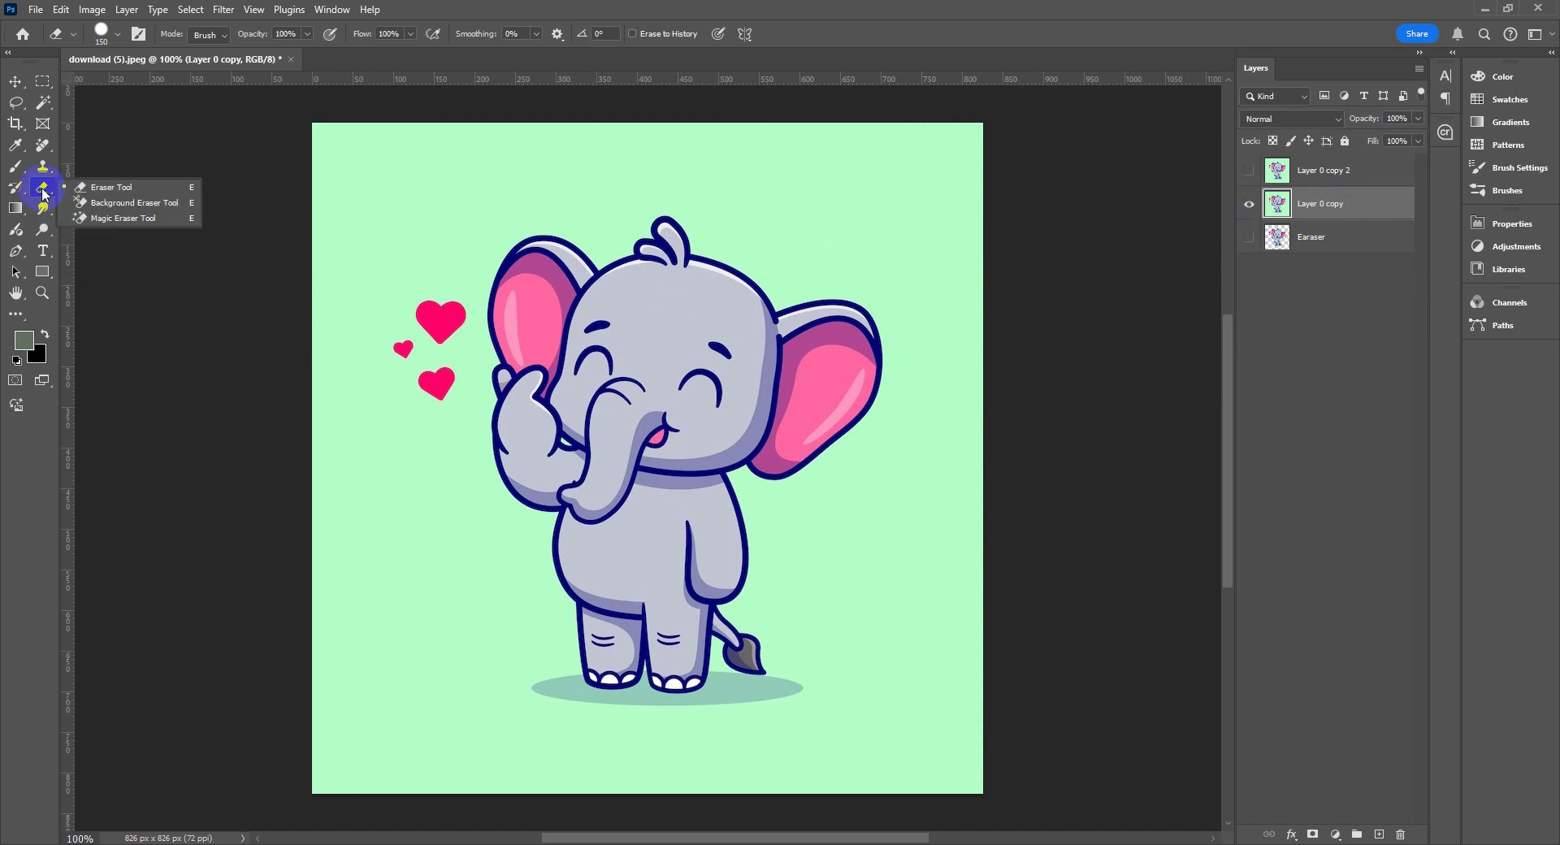
{"action": "left_click", "coordinate": [1317, 242]}
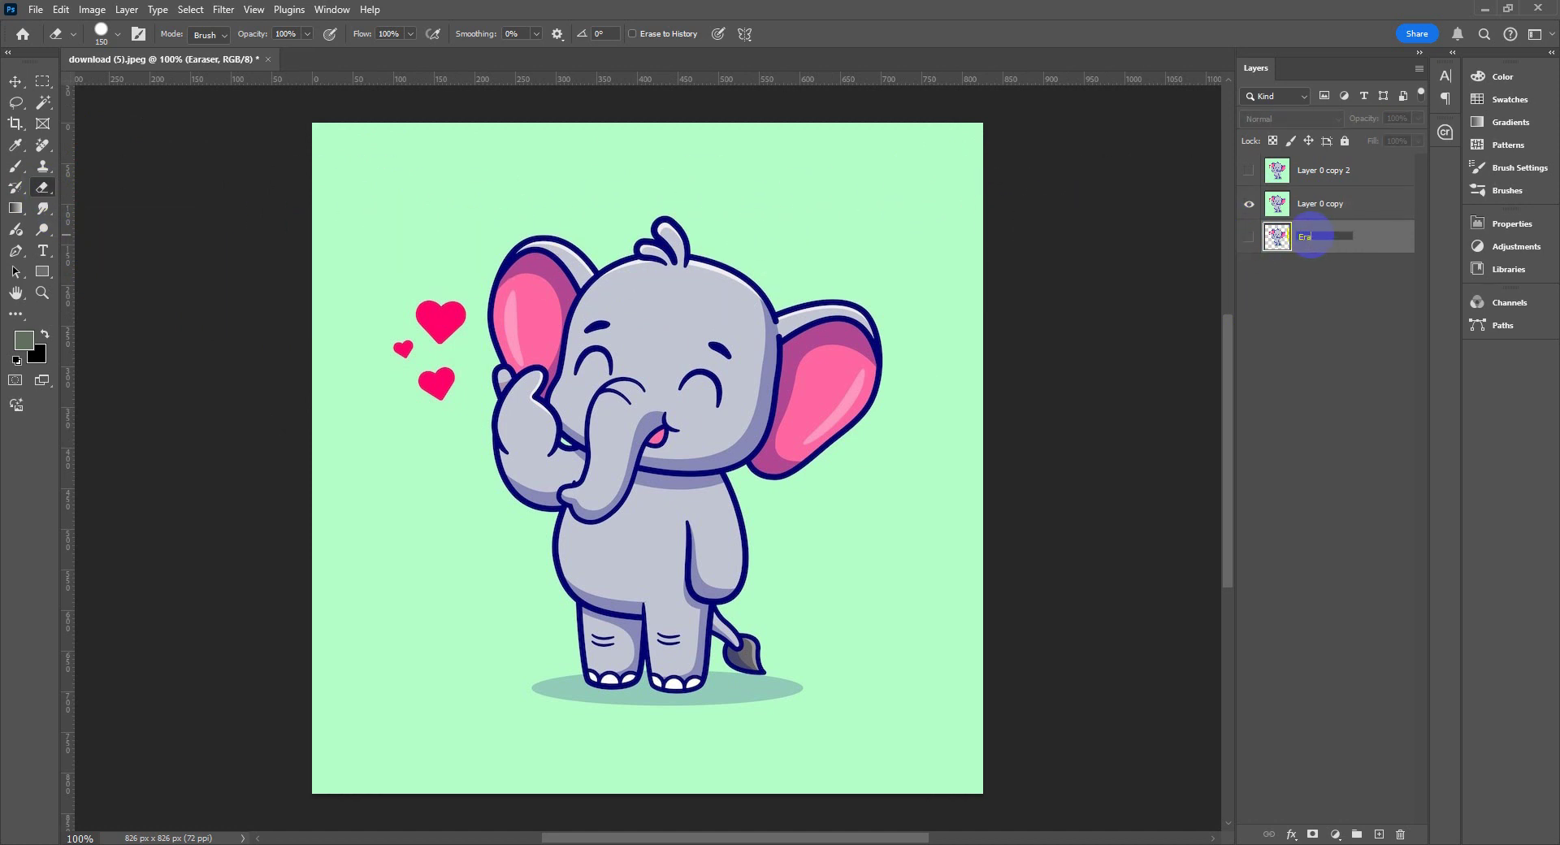
- Rename Layer 0 copy as BG Eraser and Layer 0 copy 2 as Majic
{"action": "left_click", "coordinate": [1310, 209]}
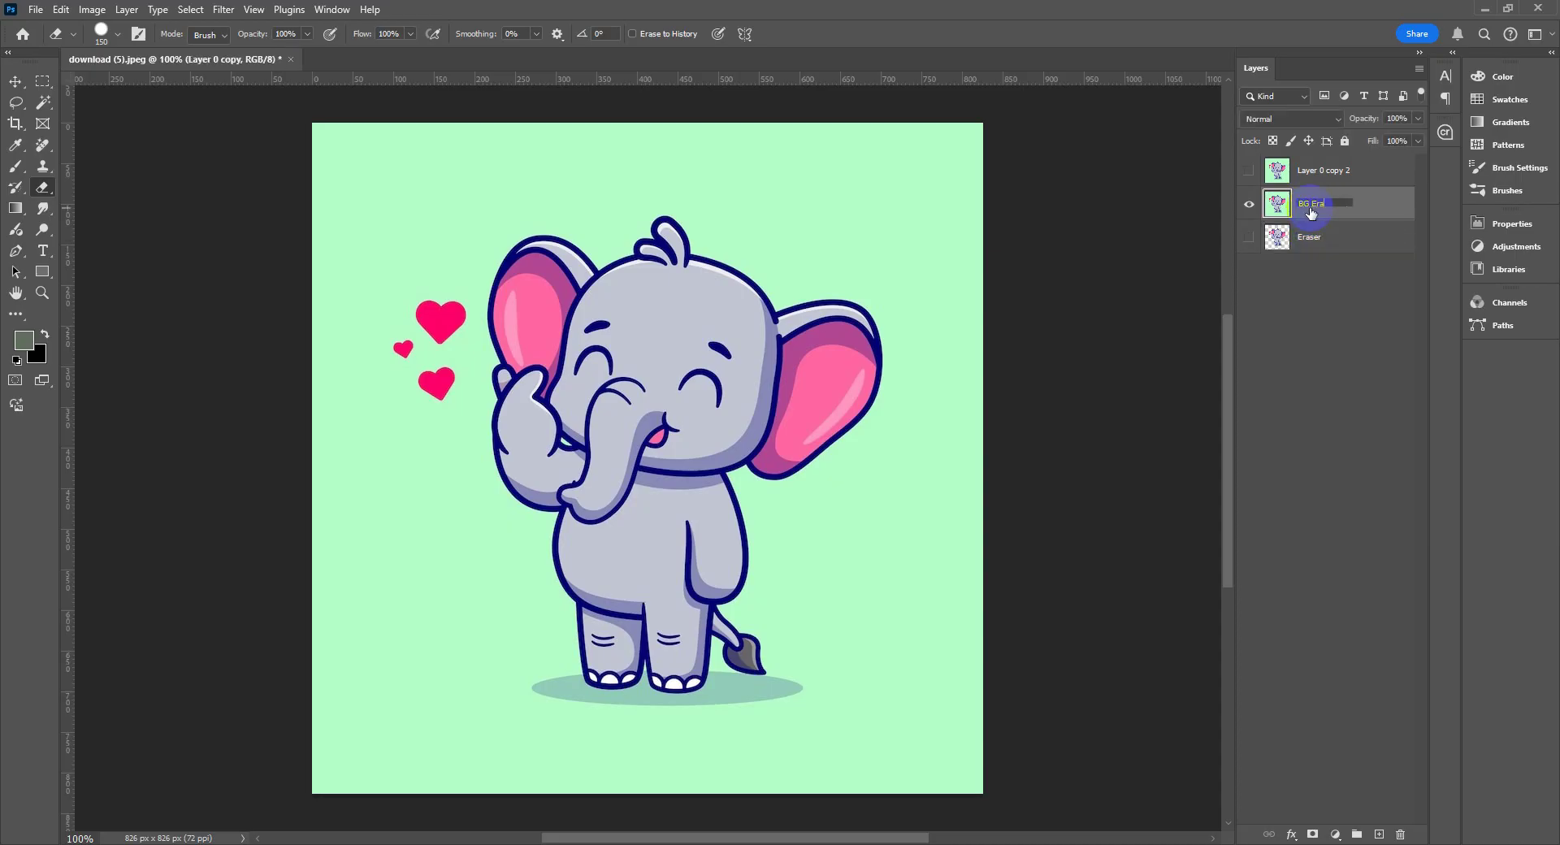
{"action": "type", "text": "BG Eraser"}
{"action": "left_click", "coordinate": [1328, 171]}
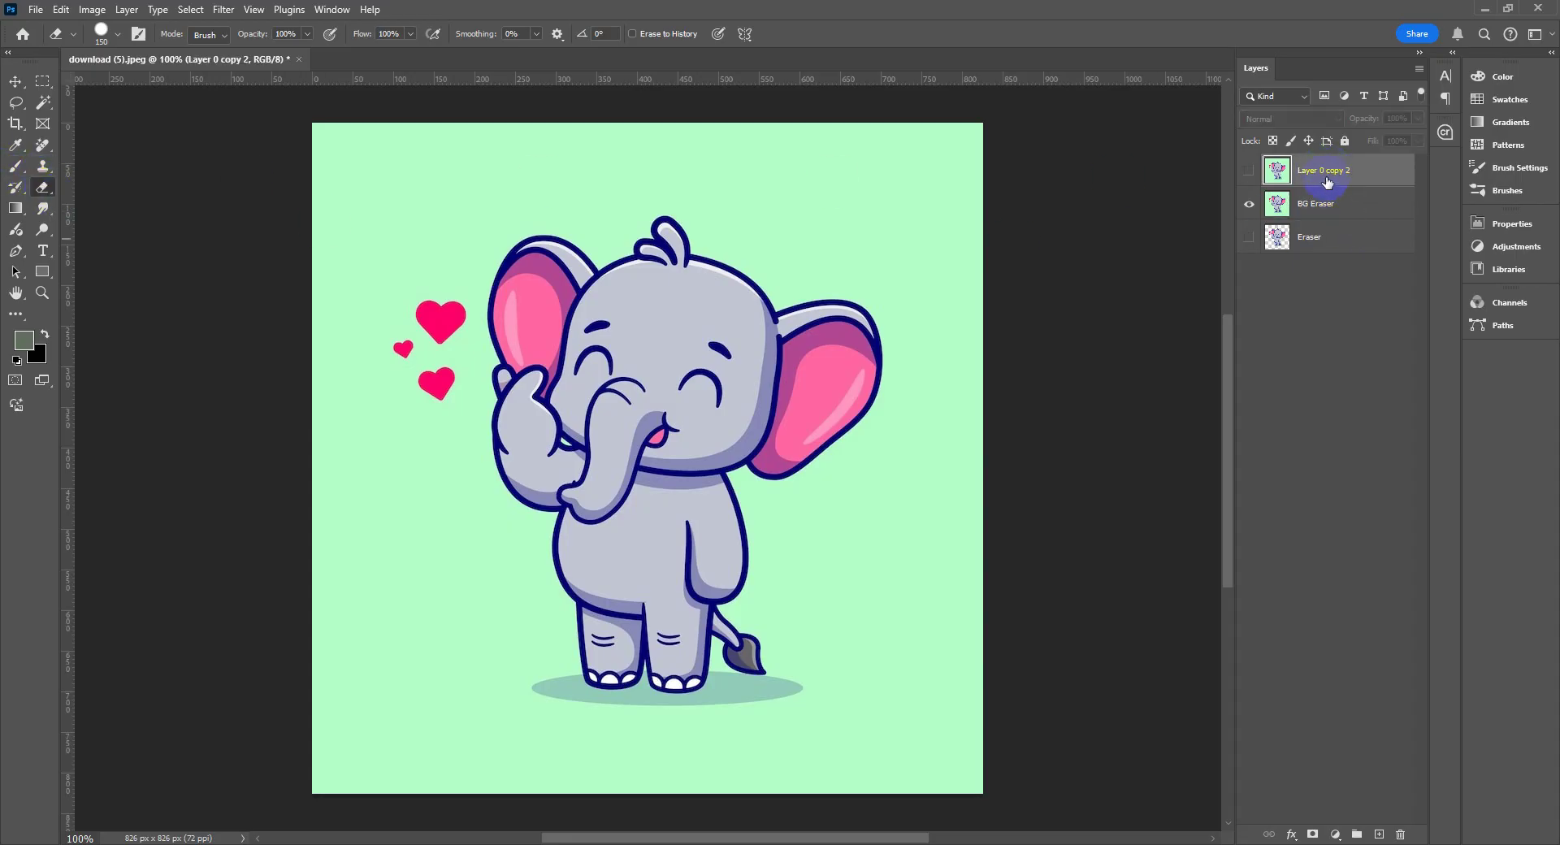
{"action": "double_click", "coordinate": [1325, 174]}
{"action": "type", "text": "Majic"}
- With the Background Eraser Tool on the BG Eraser layer, sample the image's green (b4ffc7) as the background color
{"action": "left_click", "coordinate": [1331, 210]}
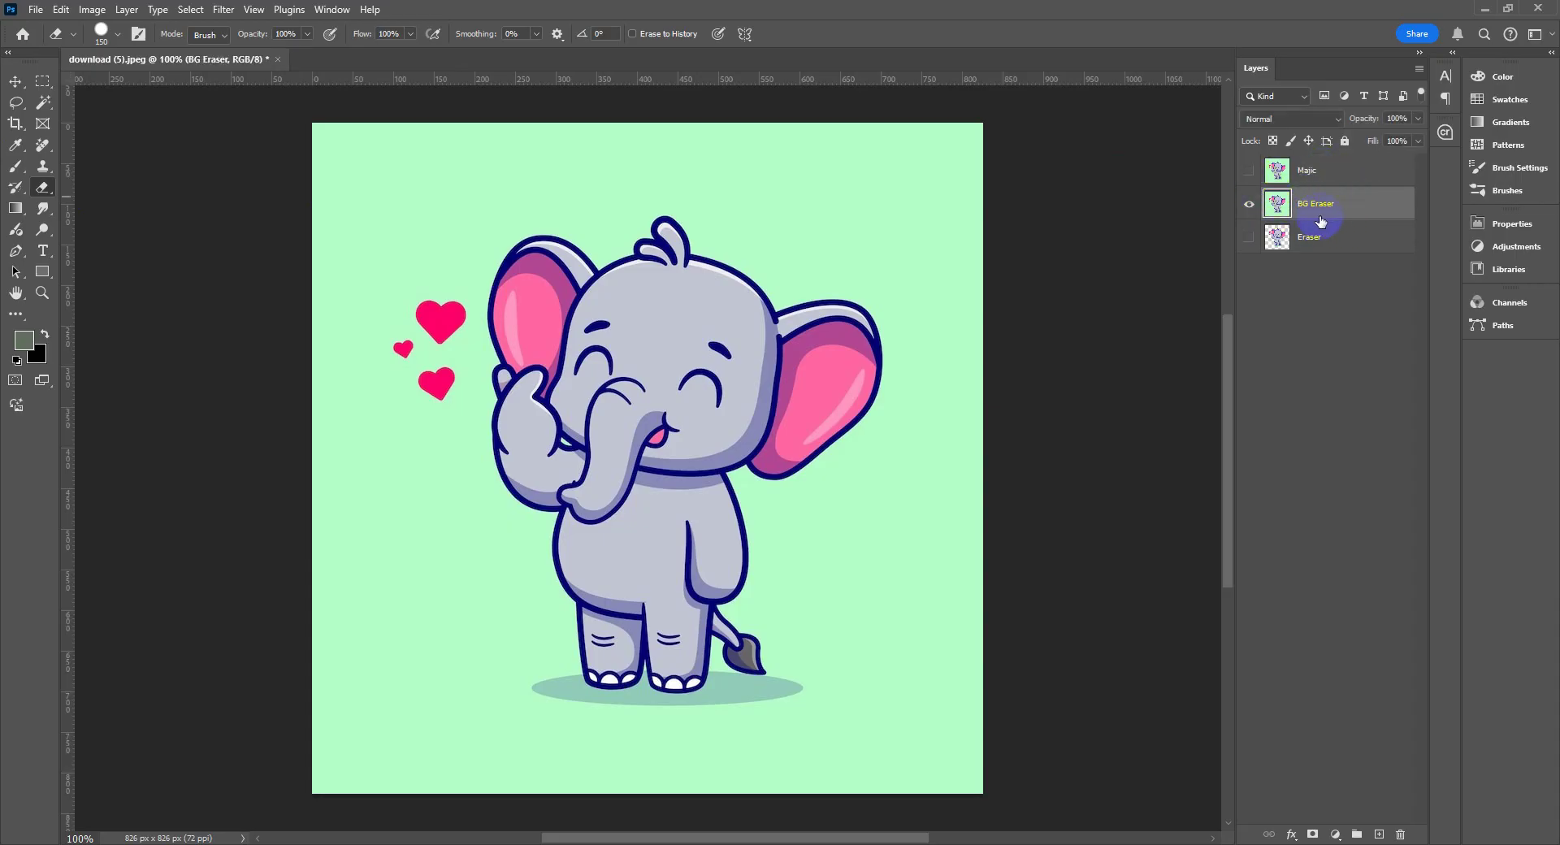
{"action": "left_click_drag", "start_coordinate": [42, 188], "coordinate": [132, 213]}
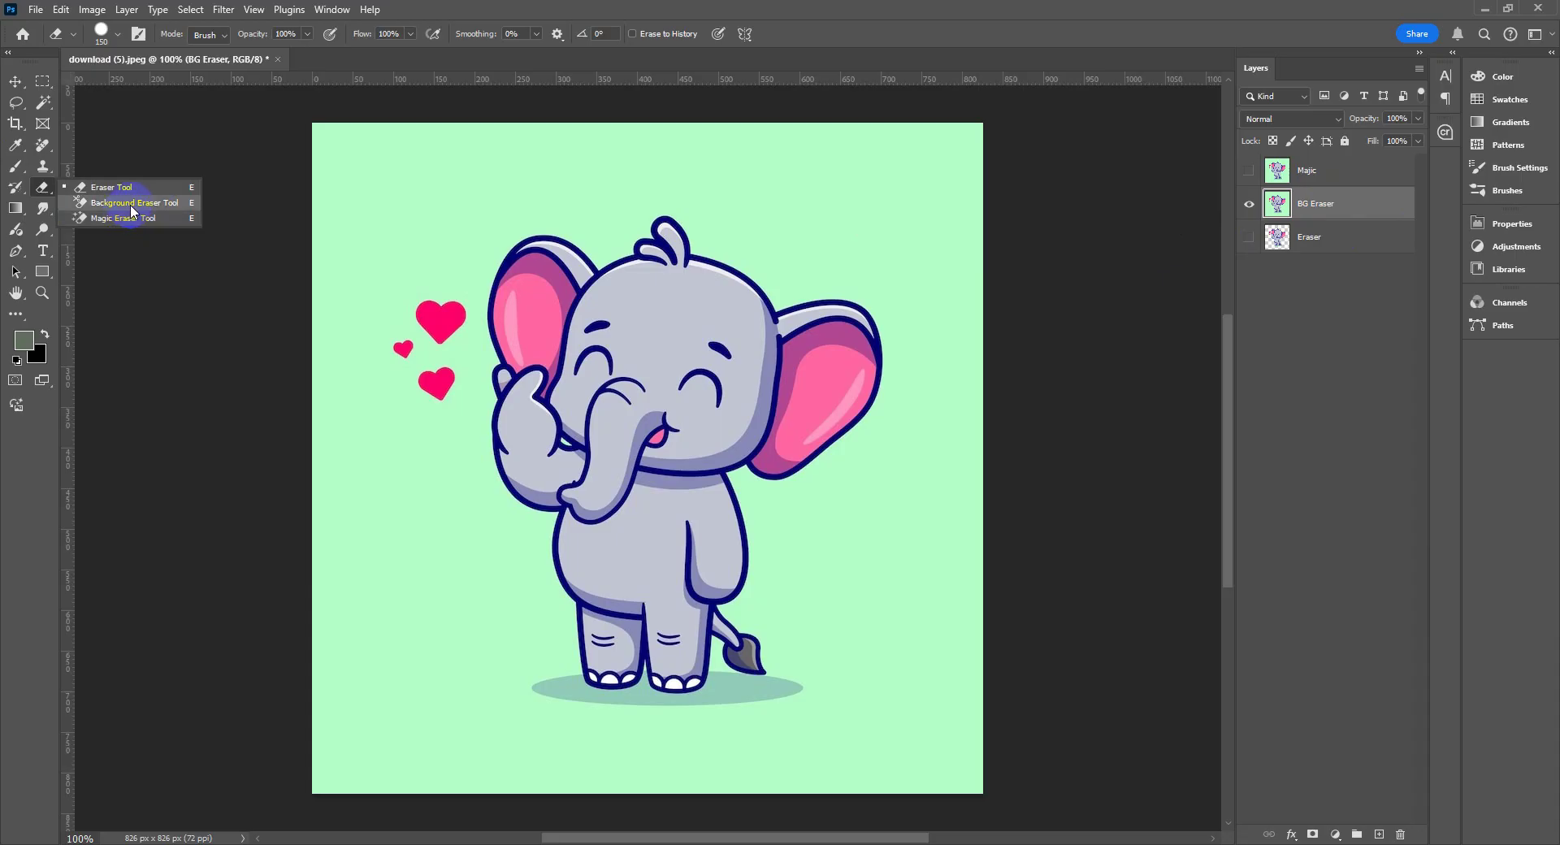
{"action": "left_click_drag", "start_coordinate": [132, 210], "coordinate": [130, 207]}
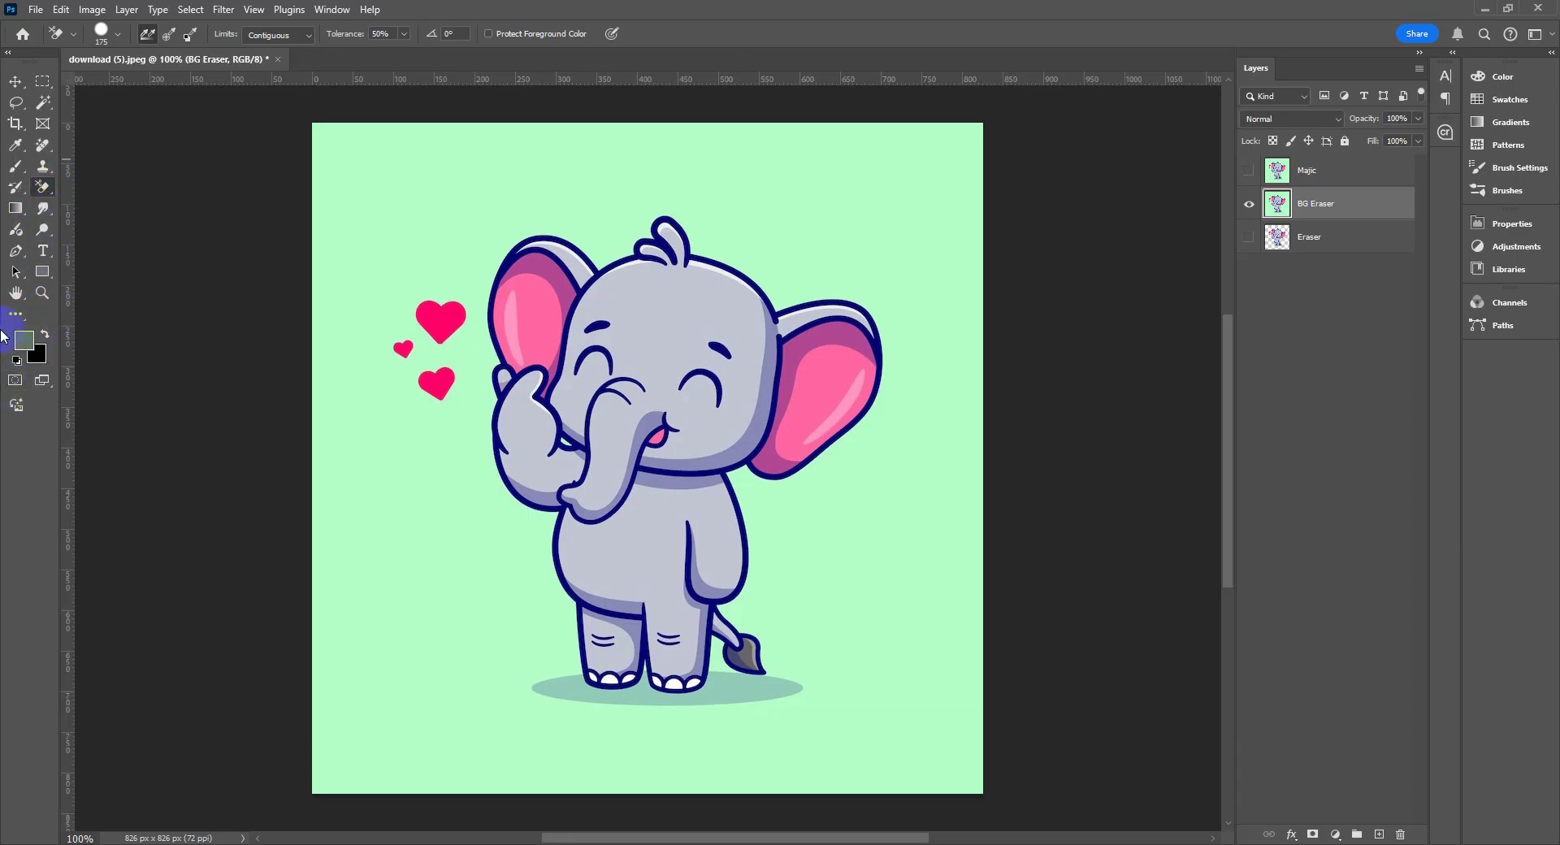
{"action": "left_click", "coordinate": [36, 356]}
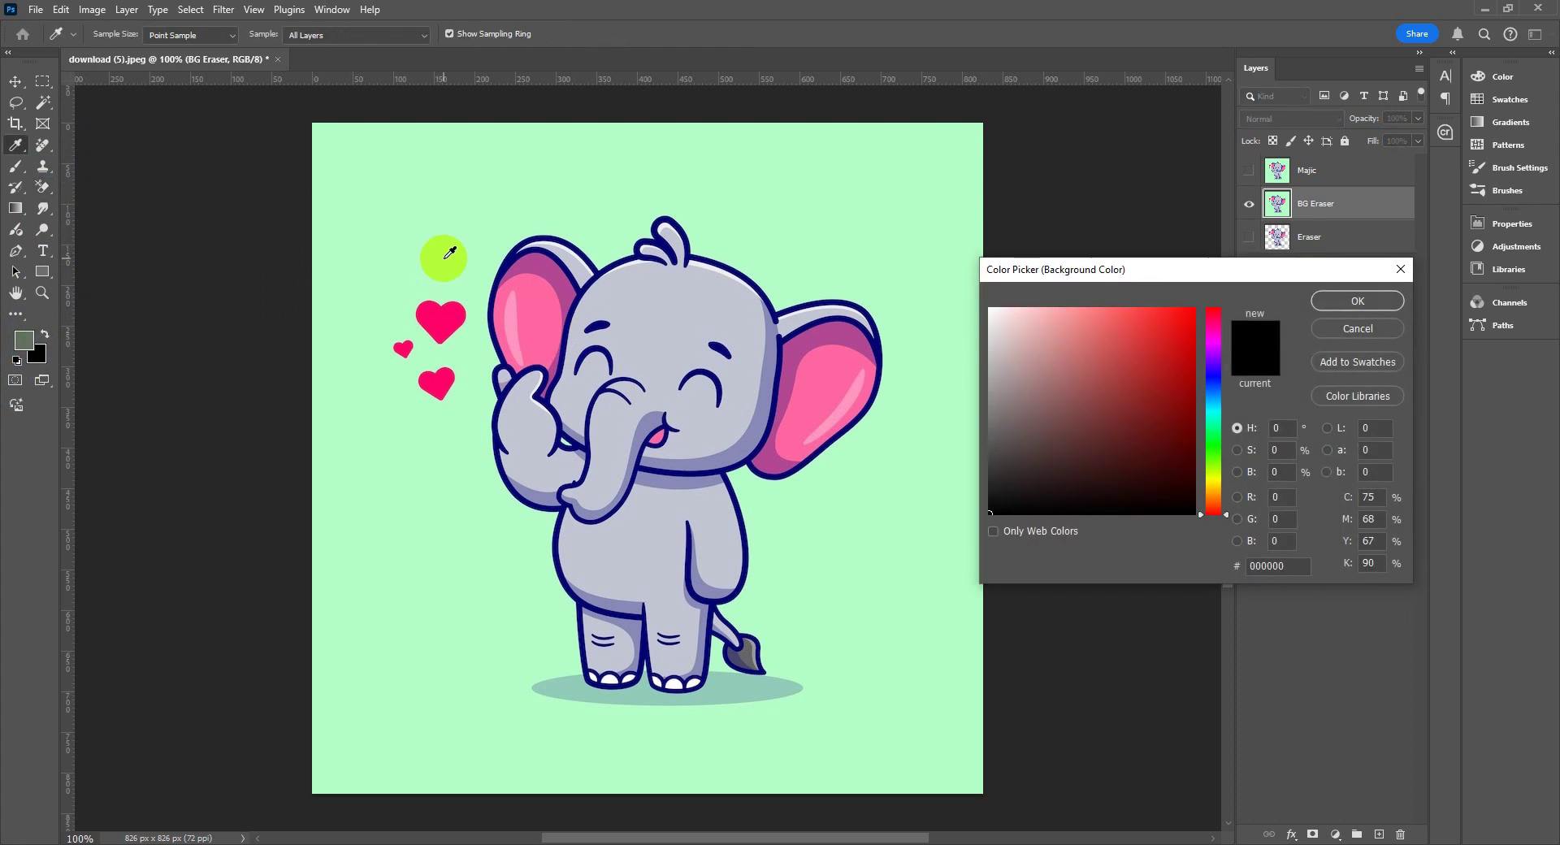
{"action": "left_click", "coordinate": [461, 237]}
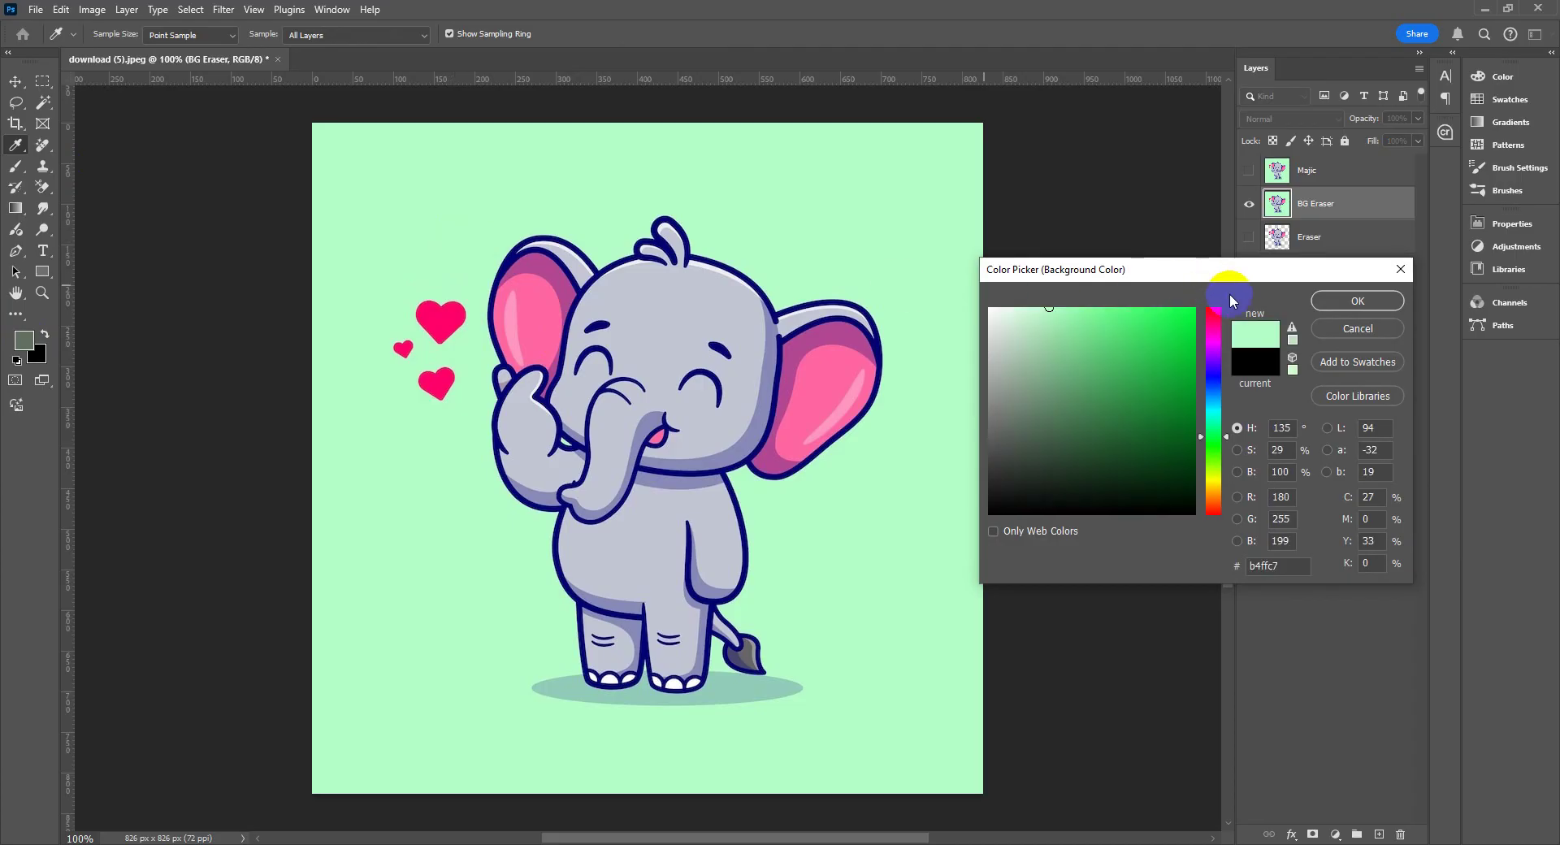
{"action": "left_click", "coordinate": [1357, 300]}
{"action": "key", "text": "e"}
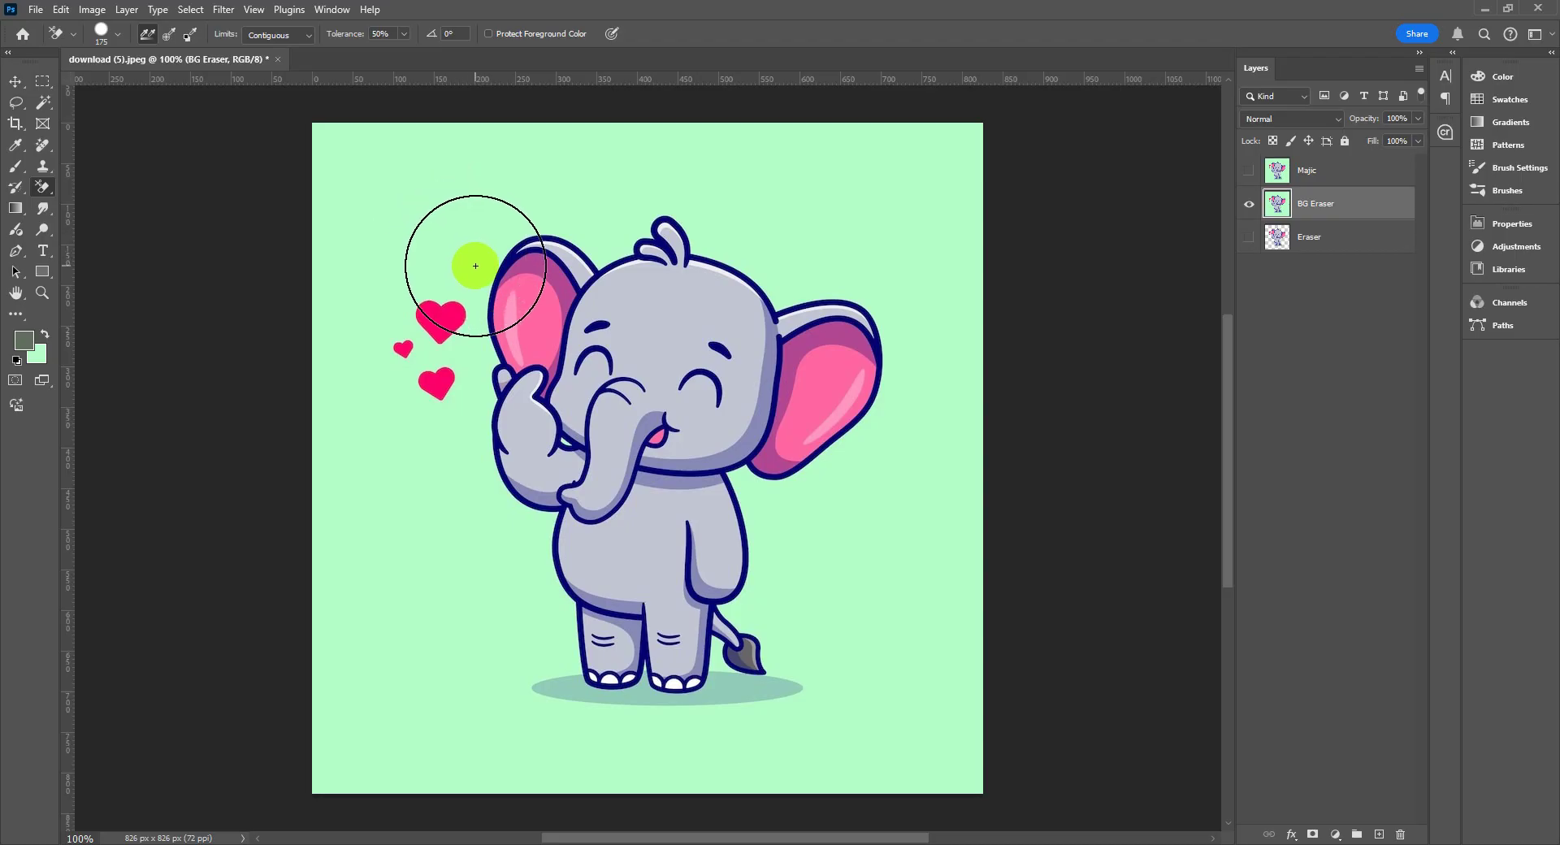
- Erase much of the green around the elephant's head, body and feet on the BG Eraser layer
{"action": "left_click", "coordinate": [464, 225]}
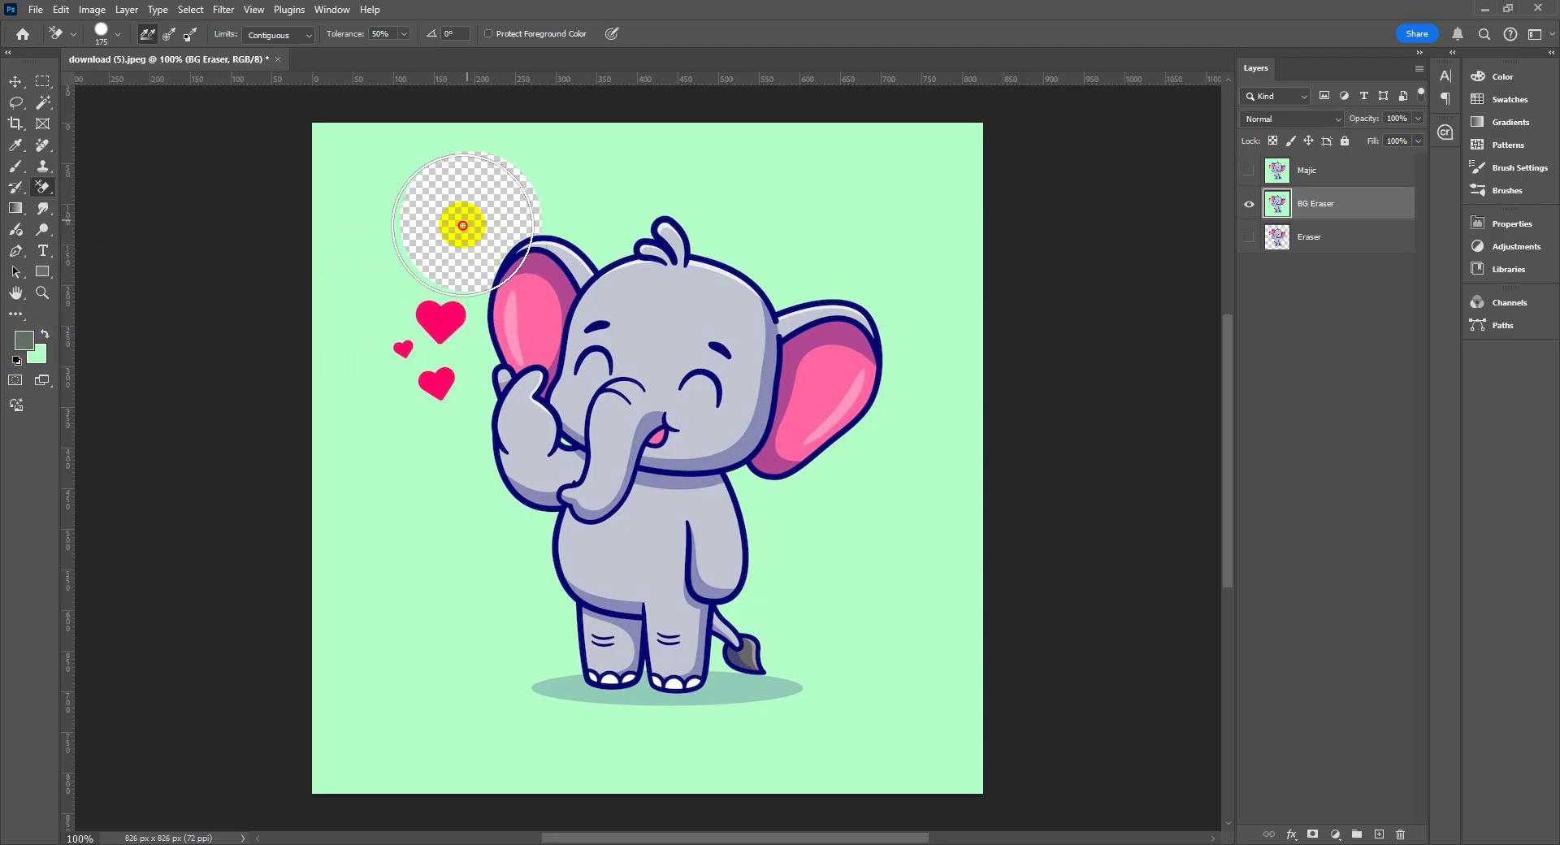
{"action": "mouse_move", "coordinate": [463, 226]}
{"action": "left_mouse_down"}
{"action": "mouse_move", "coordinate": [411, 251]}
{"action": "mouse_move", "coordinate": [495, 198]}
{"action": "mouse_move", "coordinate": [547, 195]}
{"action": "mouse_move", "coordinate": [612, 230]}
{"action": "mouse_move", "coordinate": [616, 202]}
{"action": "mouse_move", "coordinate": [686, 209]}
{"action": "mouse_move", "coordinate": [867, 275]}
{"action": "mouse_move", "coordinate": [902, 331]}
{"action": "mouse_move", "coordinate": [883, 452]}
{"action": "mouse_move", "coordinate": [780, 509]}
{"action": "mouse_move", "coordinate": [794, 587]}
{"action": "mouse_move", "coordinate": [895, 577]}
{"action": "mouse_move", "coordinate": [905, 613]}
{"action": "mouse_move", "coordinate": [863, 696]}
{"action": "mouse_move", "coordinate": [745, 728]}
{"action": "mouse_move", "coordinate": [651, 728]}
{"action": "mouse_move", "coordinate": [515, 669]}
{"action": "mouse_move", "coordinate": [495, 564]}
{"action": "mouse_move", "coordinate": [415, 498]}
{"action": "mouse_move", "coordinate": [428, 498]}
{"action": "left_mouse_up"}
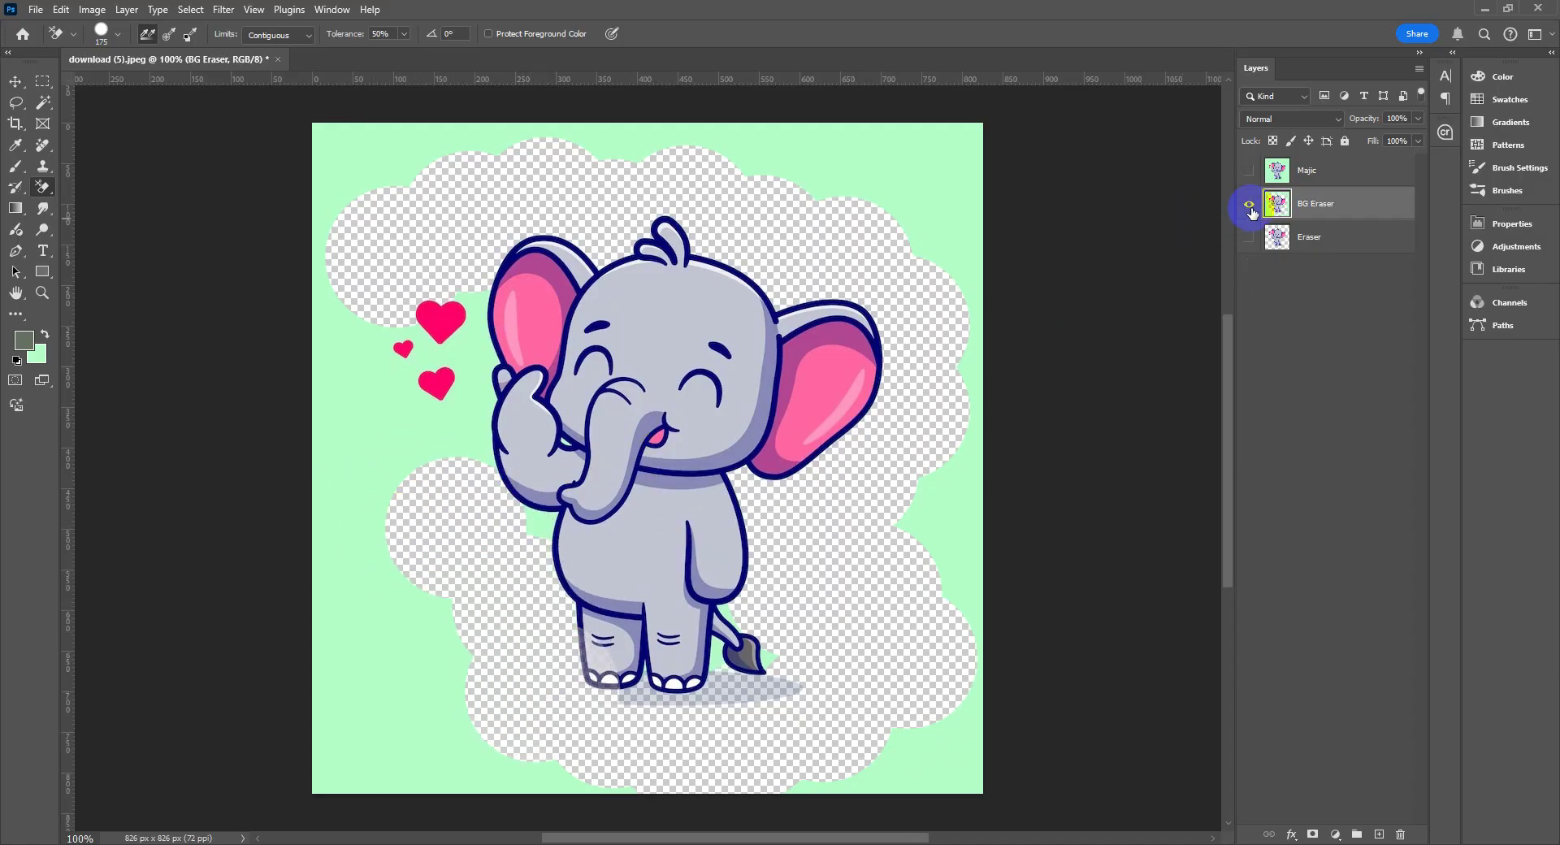
- Hide the BG Eraser layer, and show and activate the Majic layer
{"action": "left_click", "coordinate": [1250, 204]}
{"action": "left_click", "coordinate": [1249, 170]}
{"action": "left_click", "coordinate": [1321, 170]}
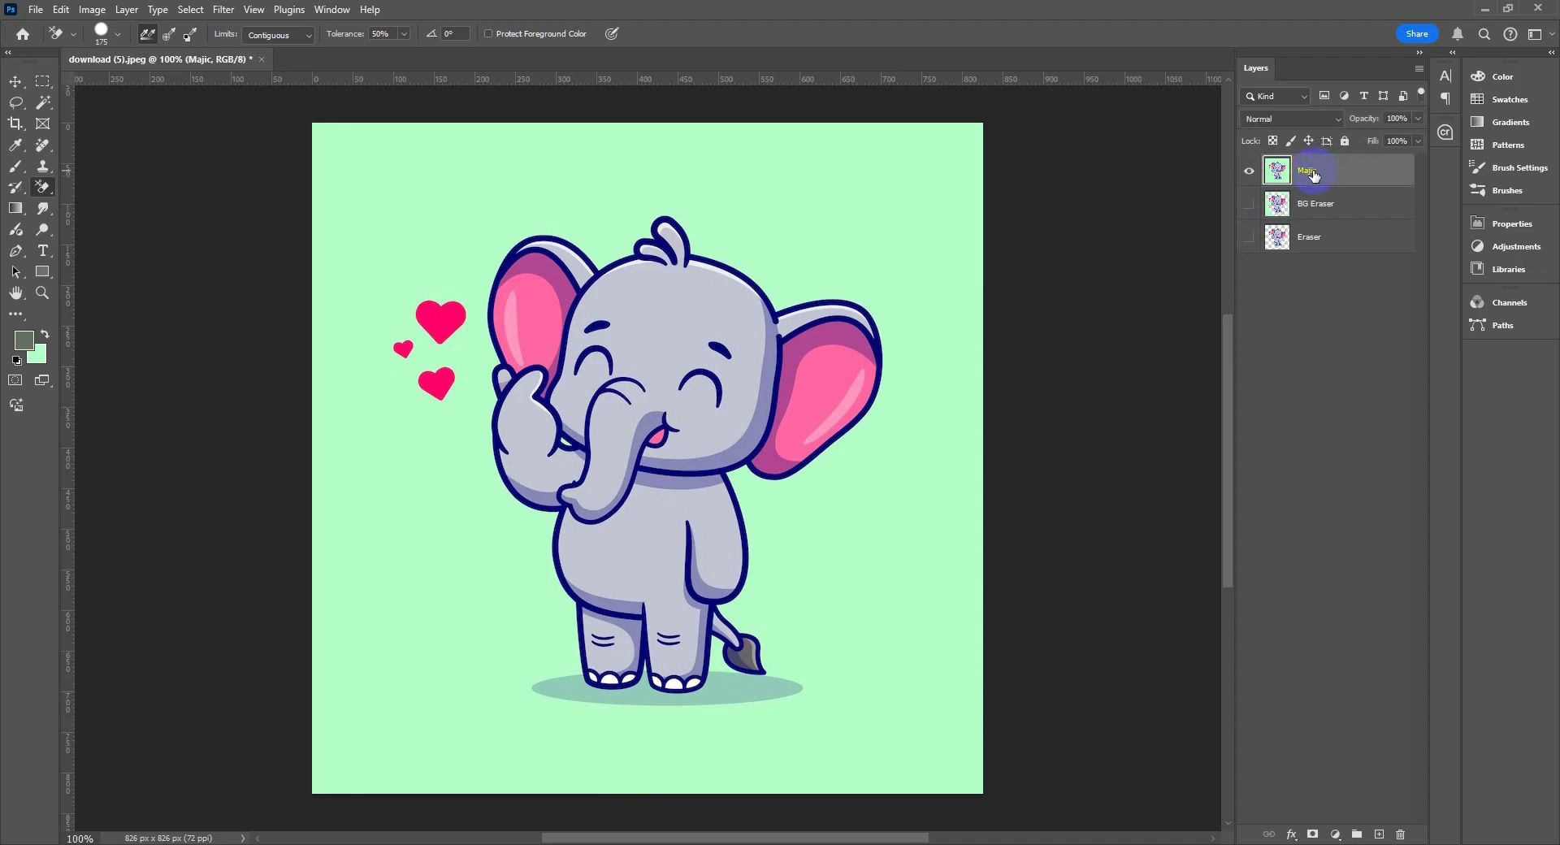
- Erase the green background around the elephant on the Majic layer with the Magic Eraser Tool
{"action": "left_click", "coordinate": [438, 337]}
{"action": "left_click", "coordinate": [364, 351]}
{"action": "right_click", "coordinate": [42, 187]}
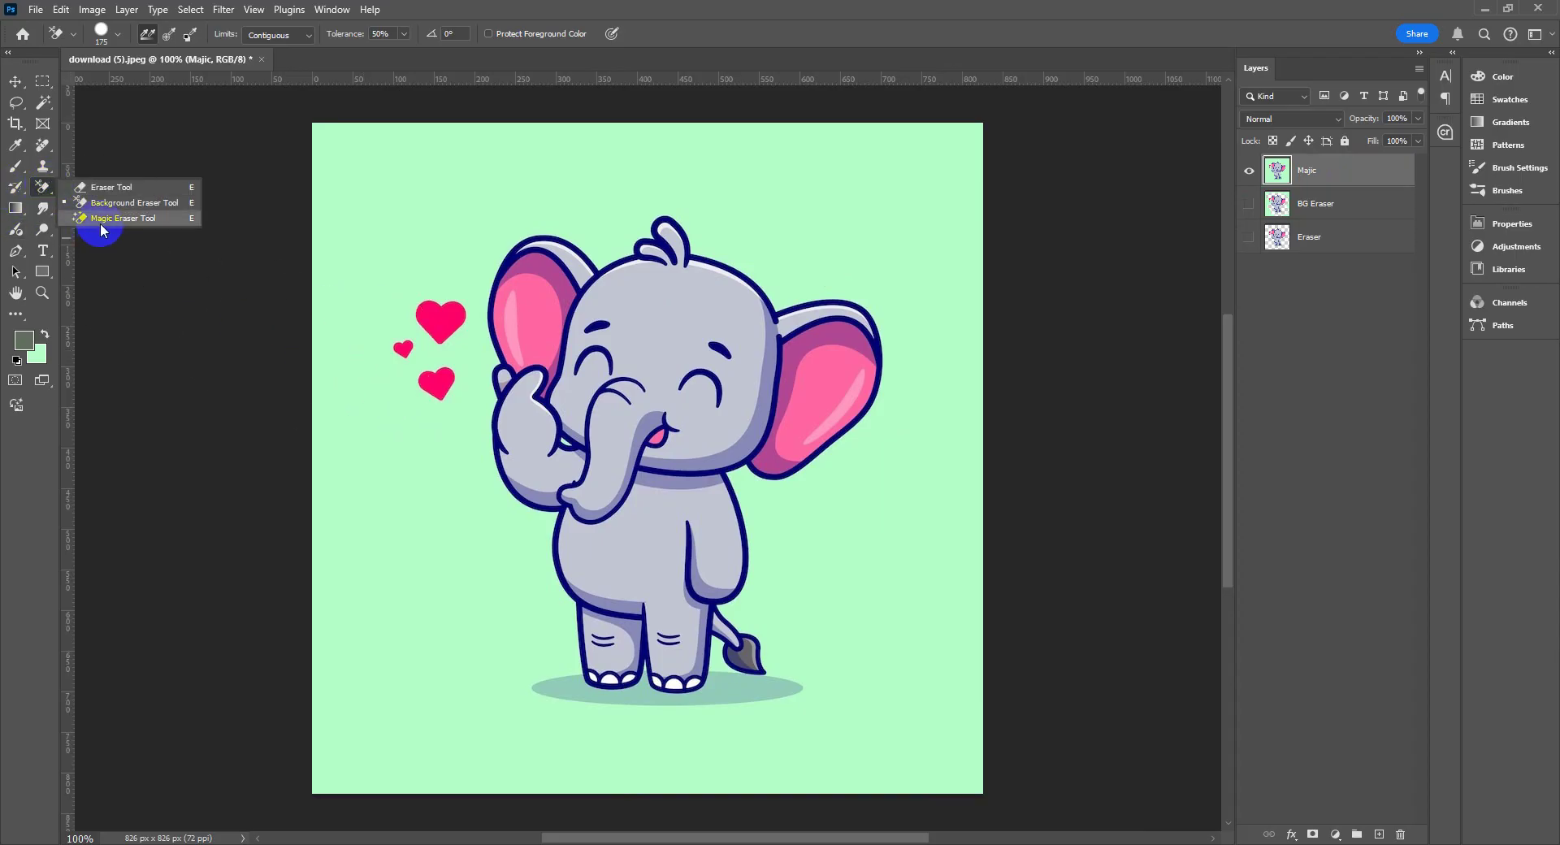
{"action": "left_click", "coordinate": [104, 220]}
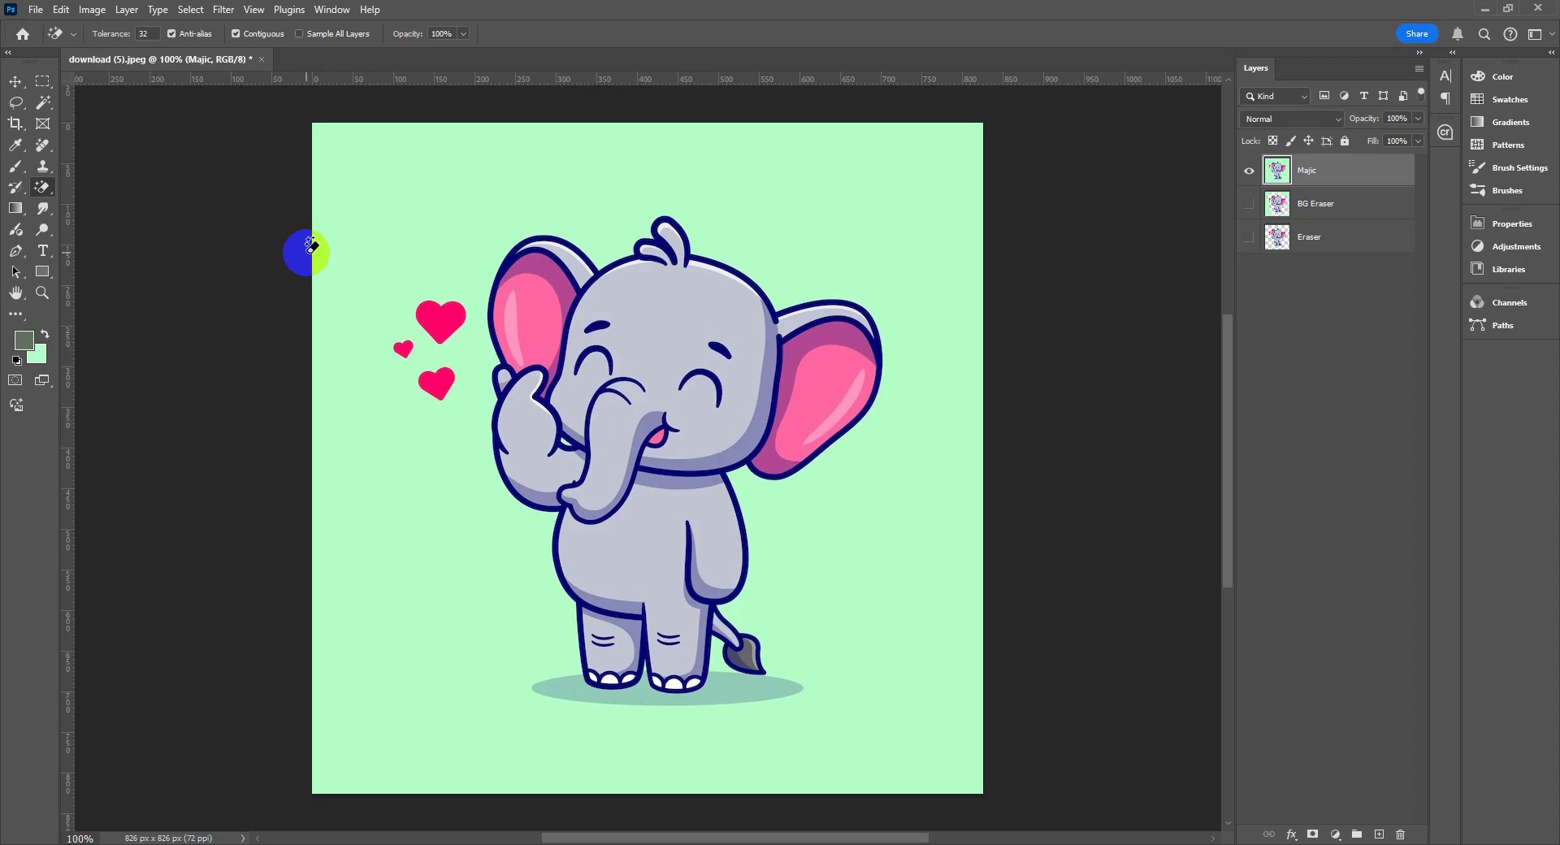
{"action": "left_click", "coordinate": [525, 192]}
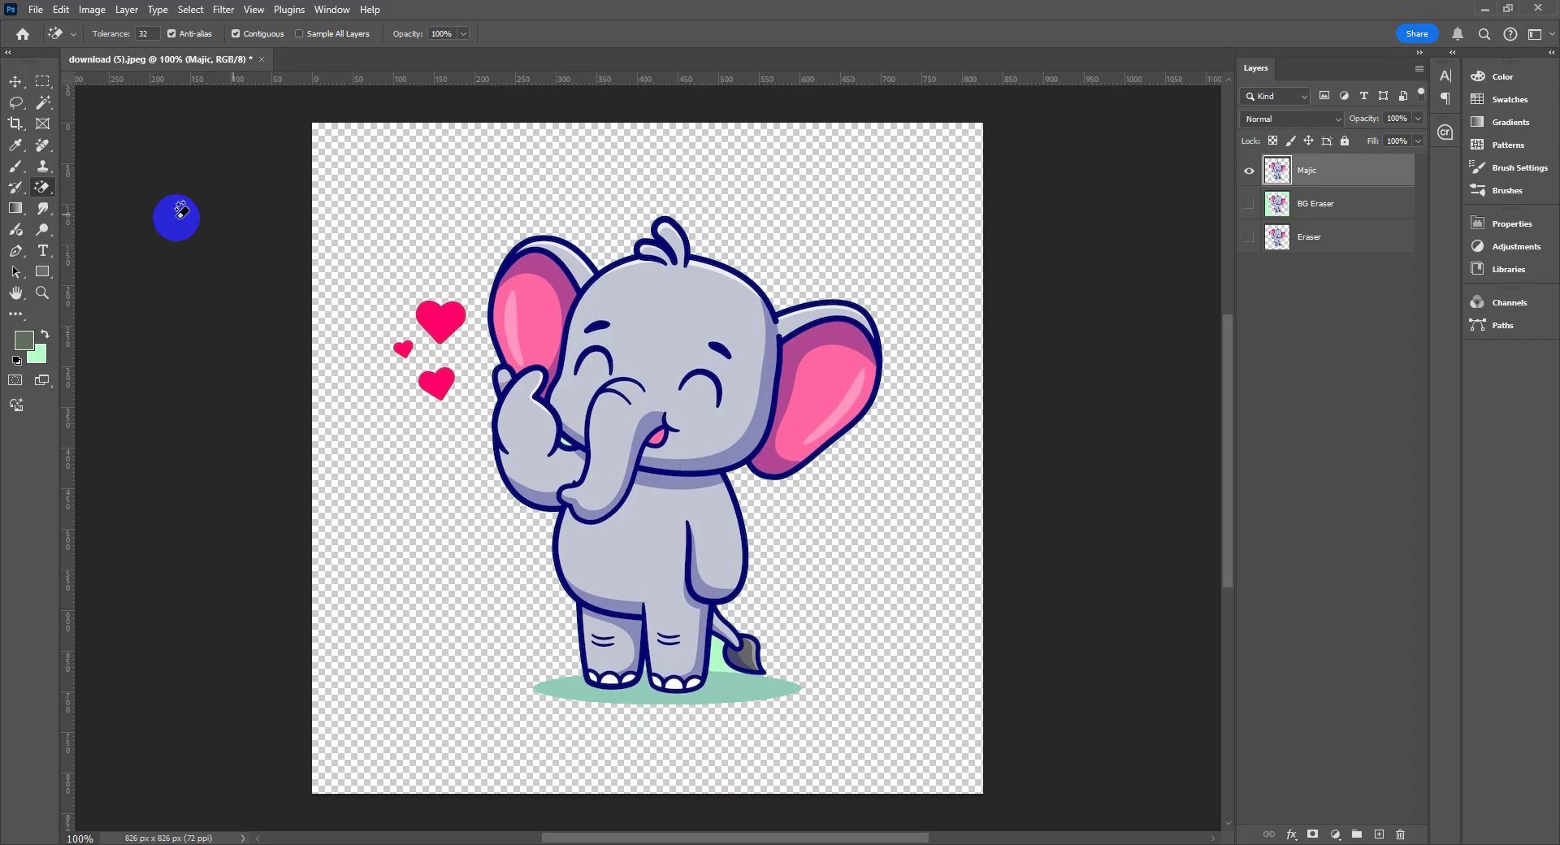
{"action": "right_click", "coordinate": [42, 187]}
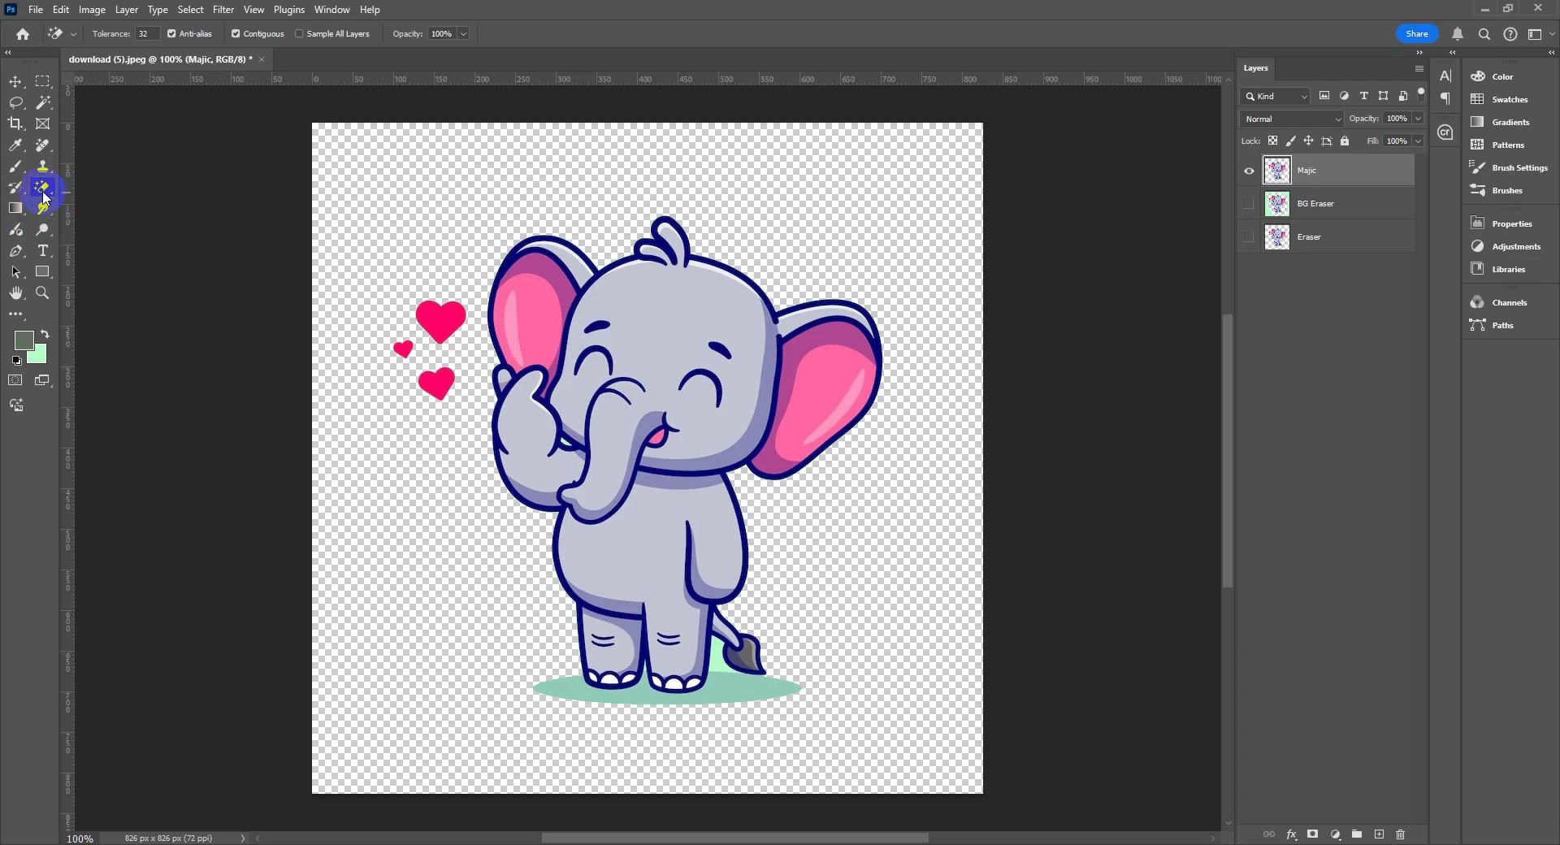
{"action": "right_click", "coordinate": [42, 189]}
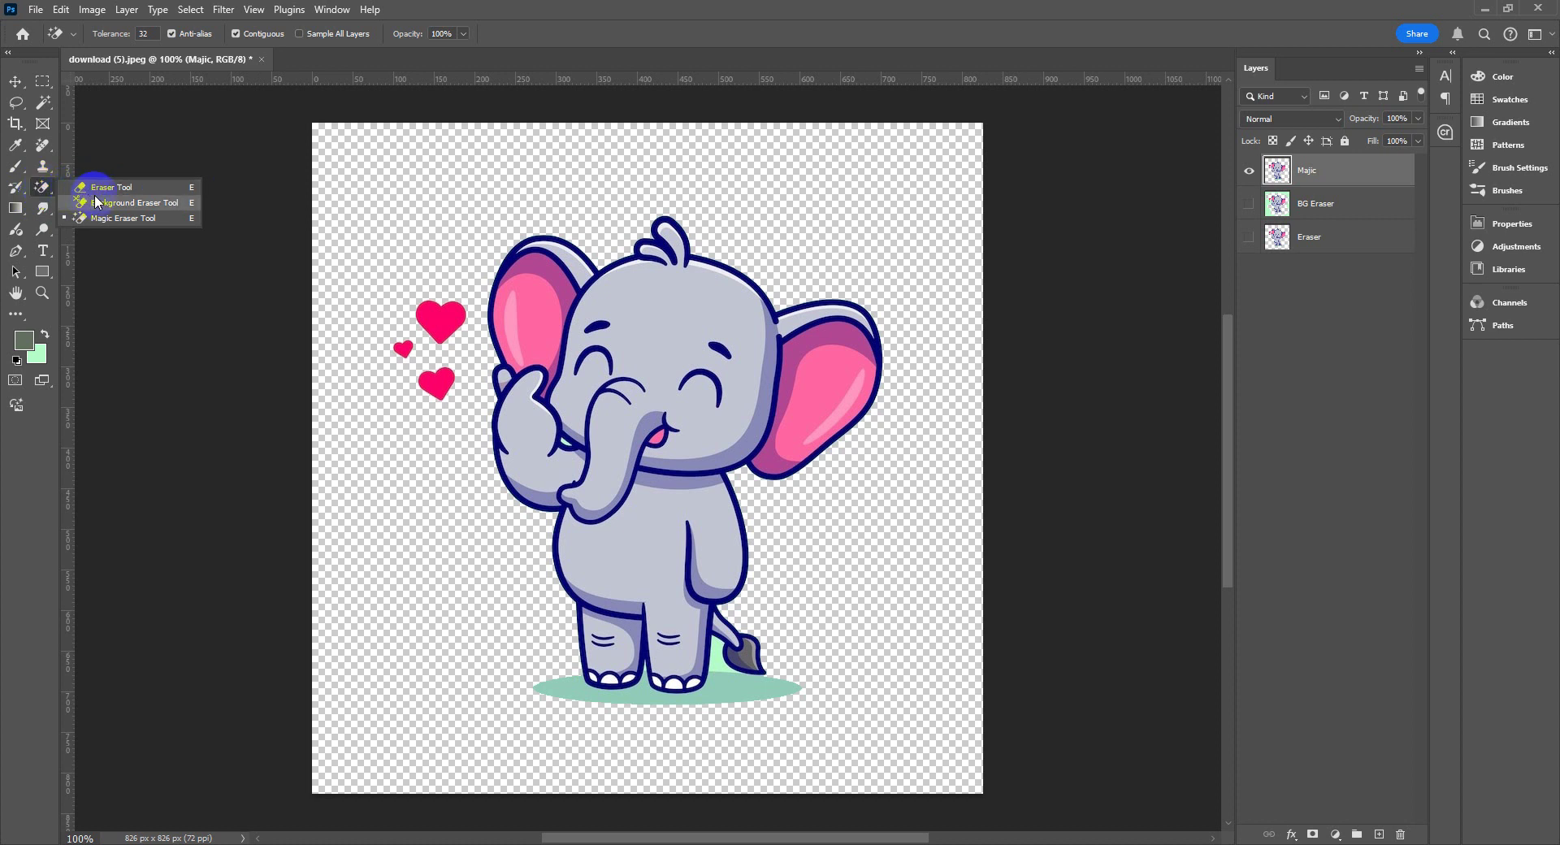
{"action": "right_click", "coordinate": [37, 190]}
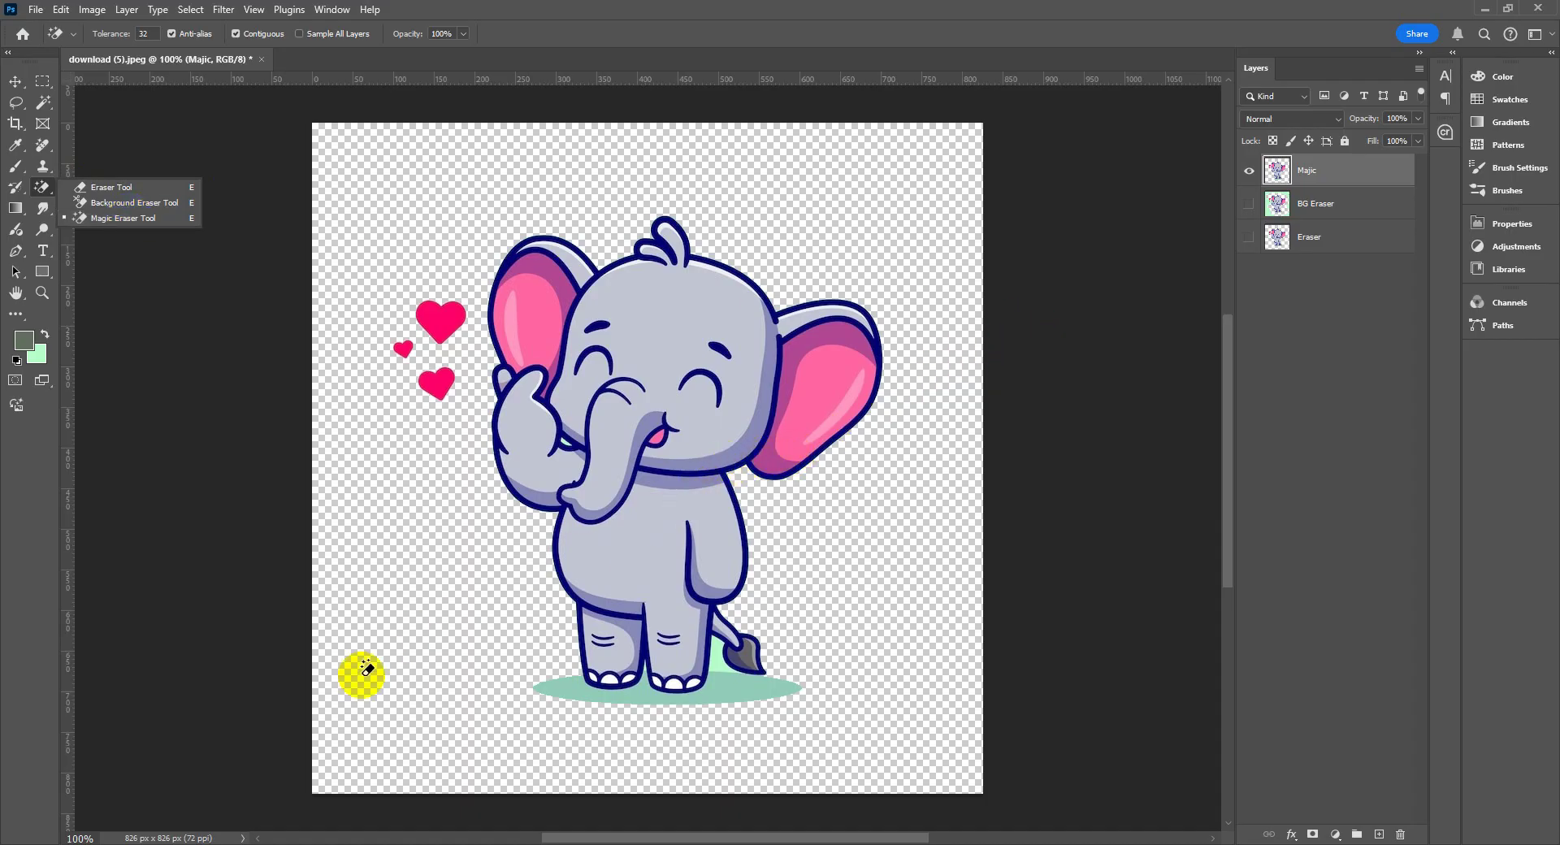
- Switch to the Bg Remove folder in File Explorer and open the download (3) image in Photoshop as a new document
{"action": "key", "text": "alt+Tab"}
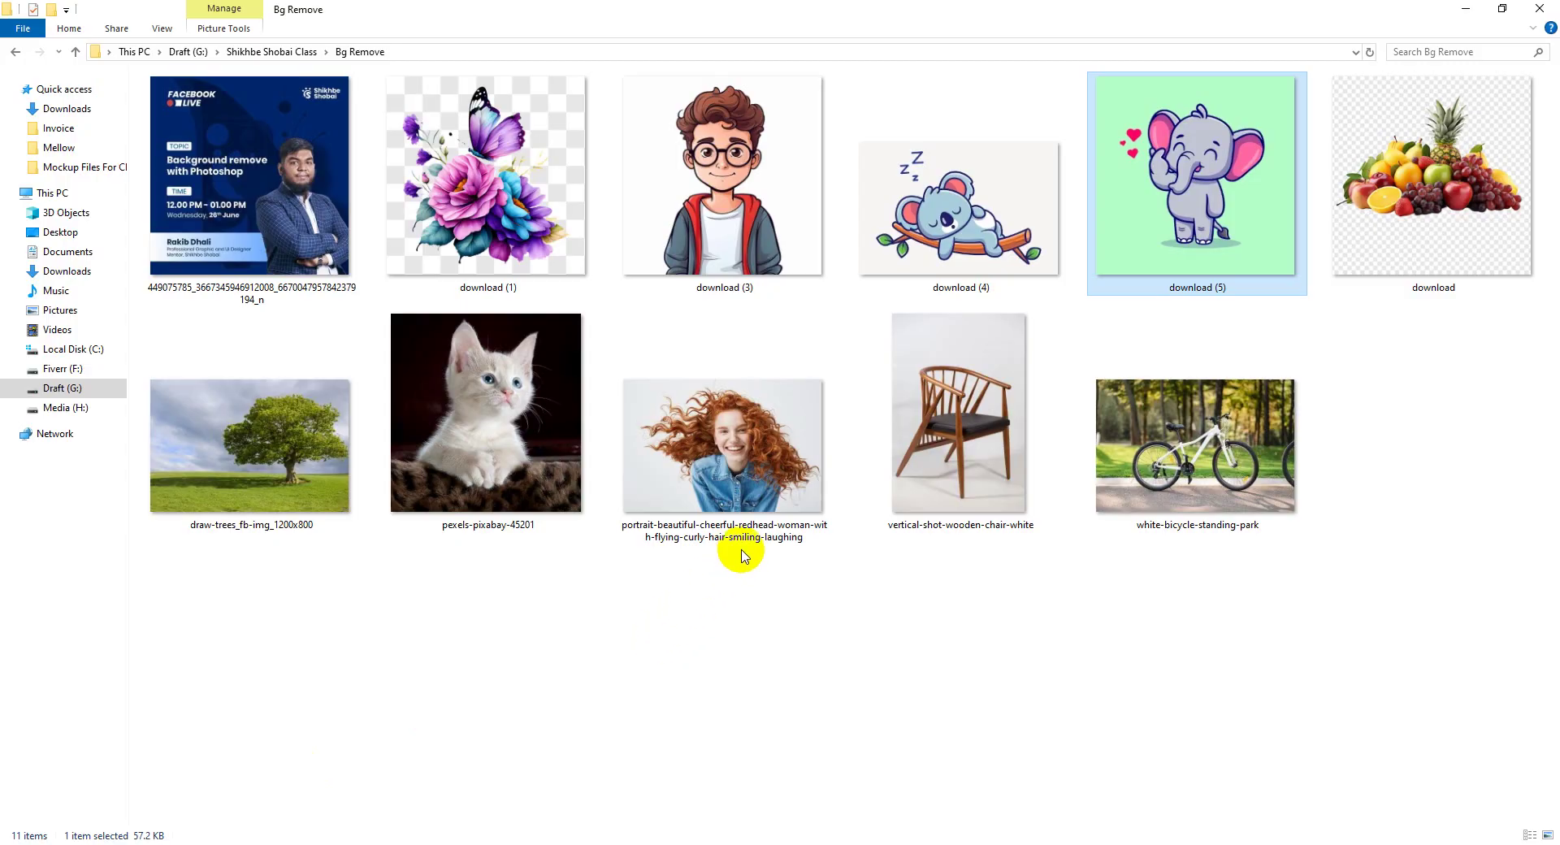
{"action": "left_click", "coordinate": [779, 229]}
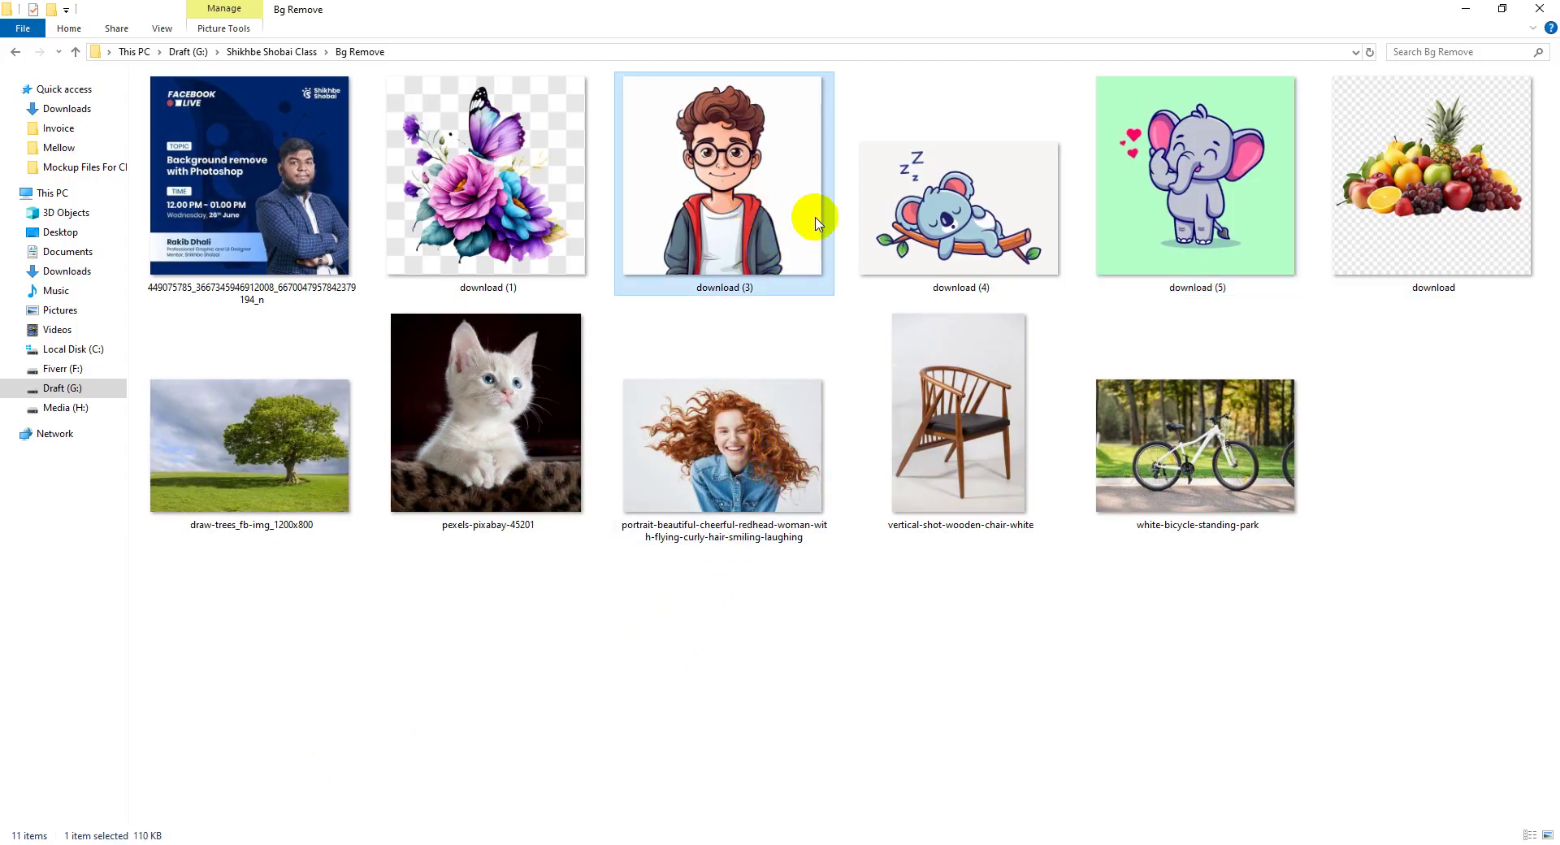
{"action": "left_click_drag", "start_coordinate": [817, 222], "coordinate": [512, 61]}
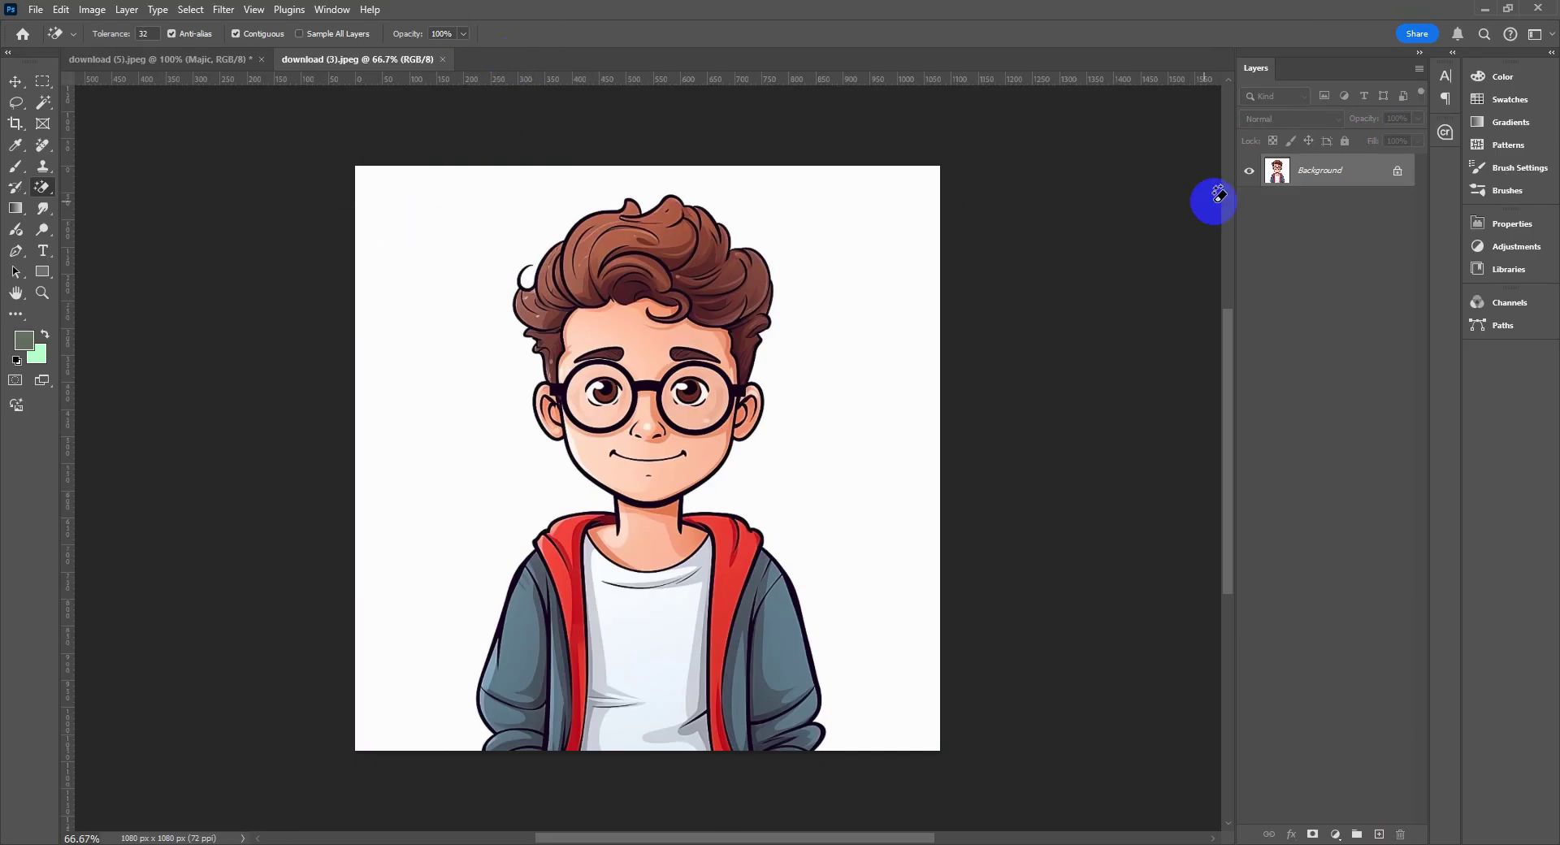
- Unlock the Background layer and erase the white area around the cartoon boy with the Magic Eraser Tool
{"action": "left_click", "coordinate": [1398, 171]}
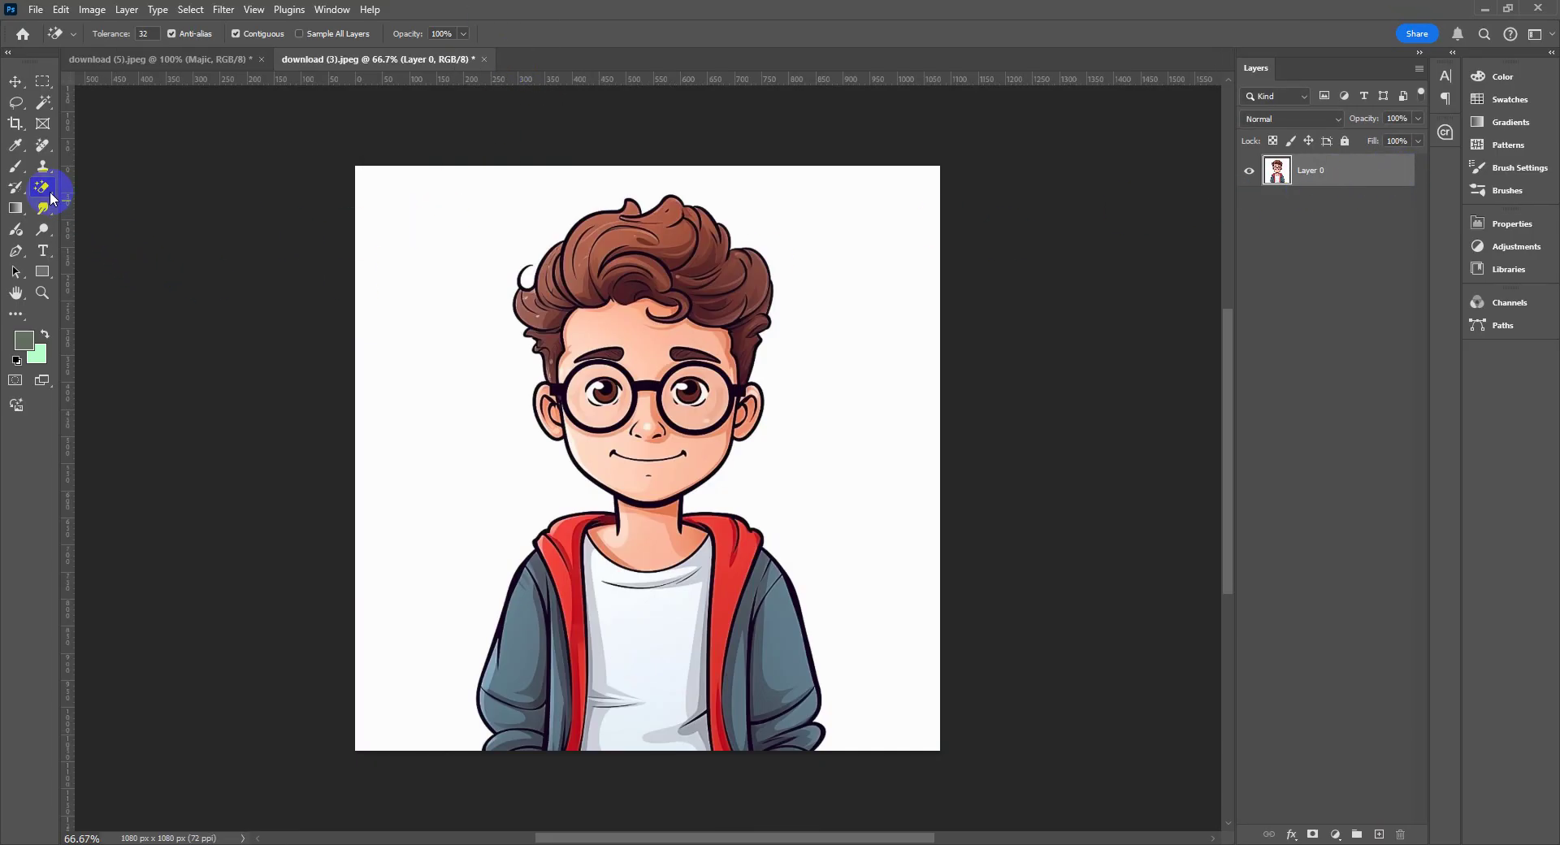
{"action": "left_click_drag", "start_coordinate": [51, 199], "coordinate": [128, 229]}
{"action": "left_click", "coordinate": [116, 219]}
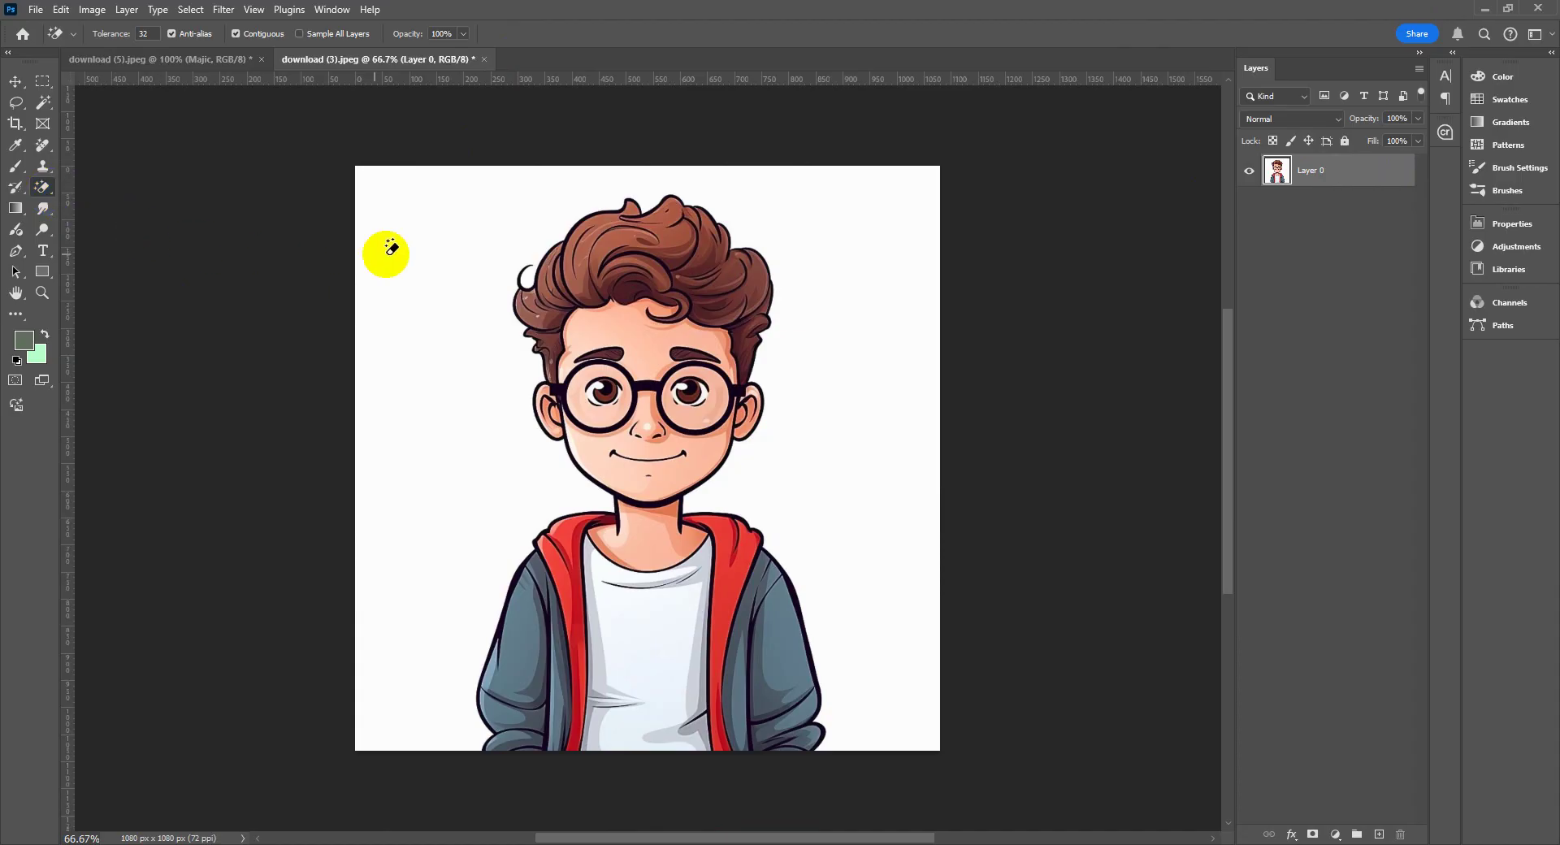
{"action": "left_click", "coordinate": [416, 238]}
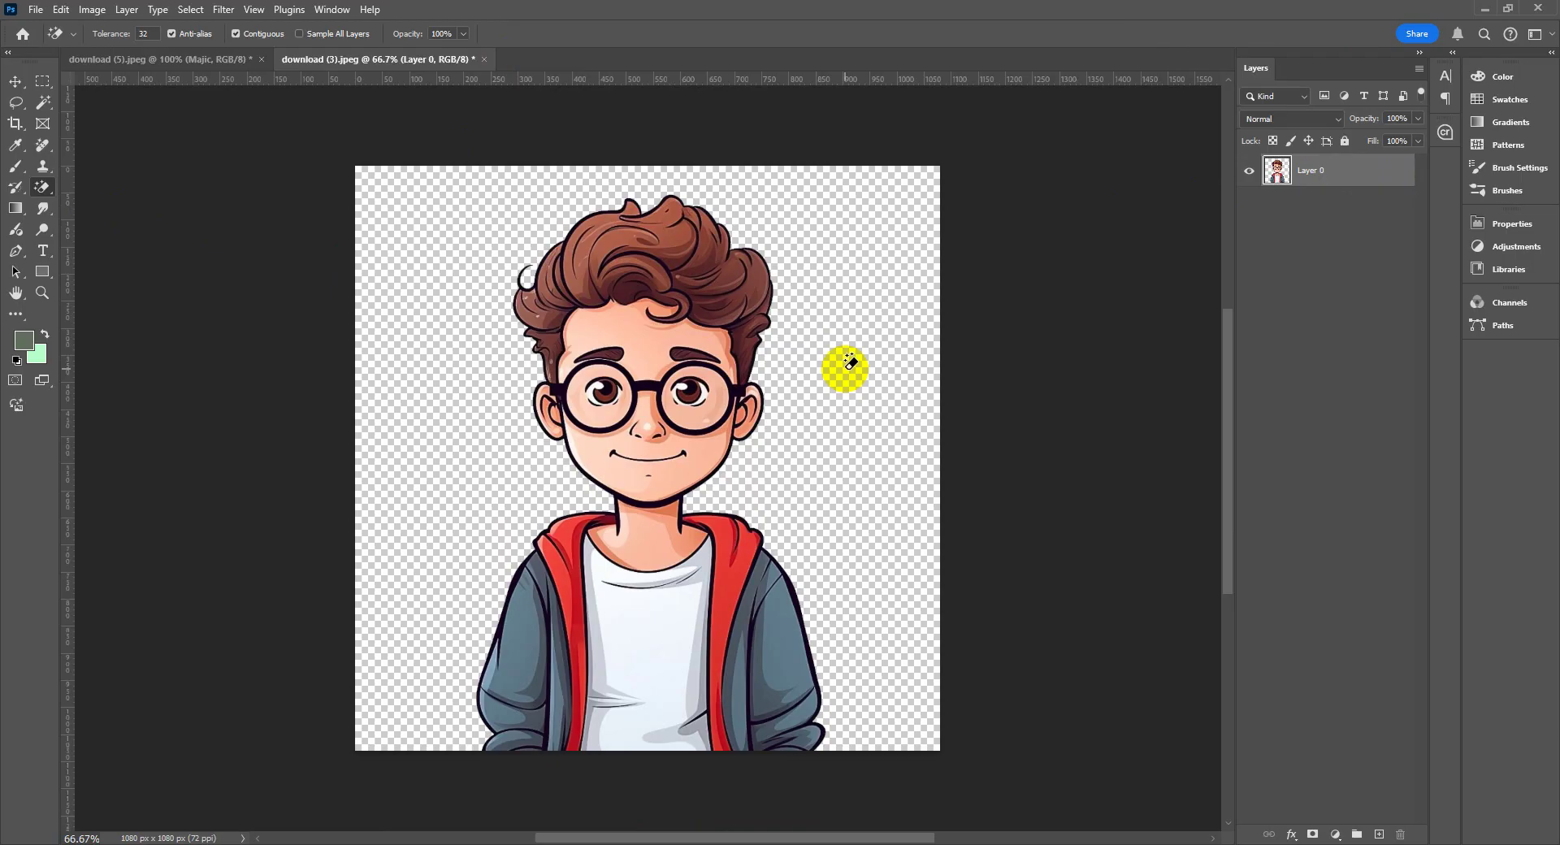
- Add a Solid Color fill layer in 627061 and place it beneath the cartoon boy's layer
{"action": "left_click", "coordinate": [1335, 834]}
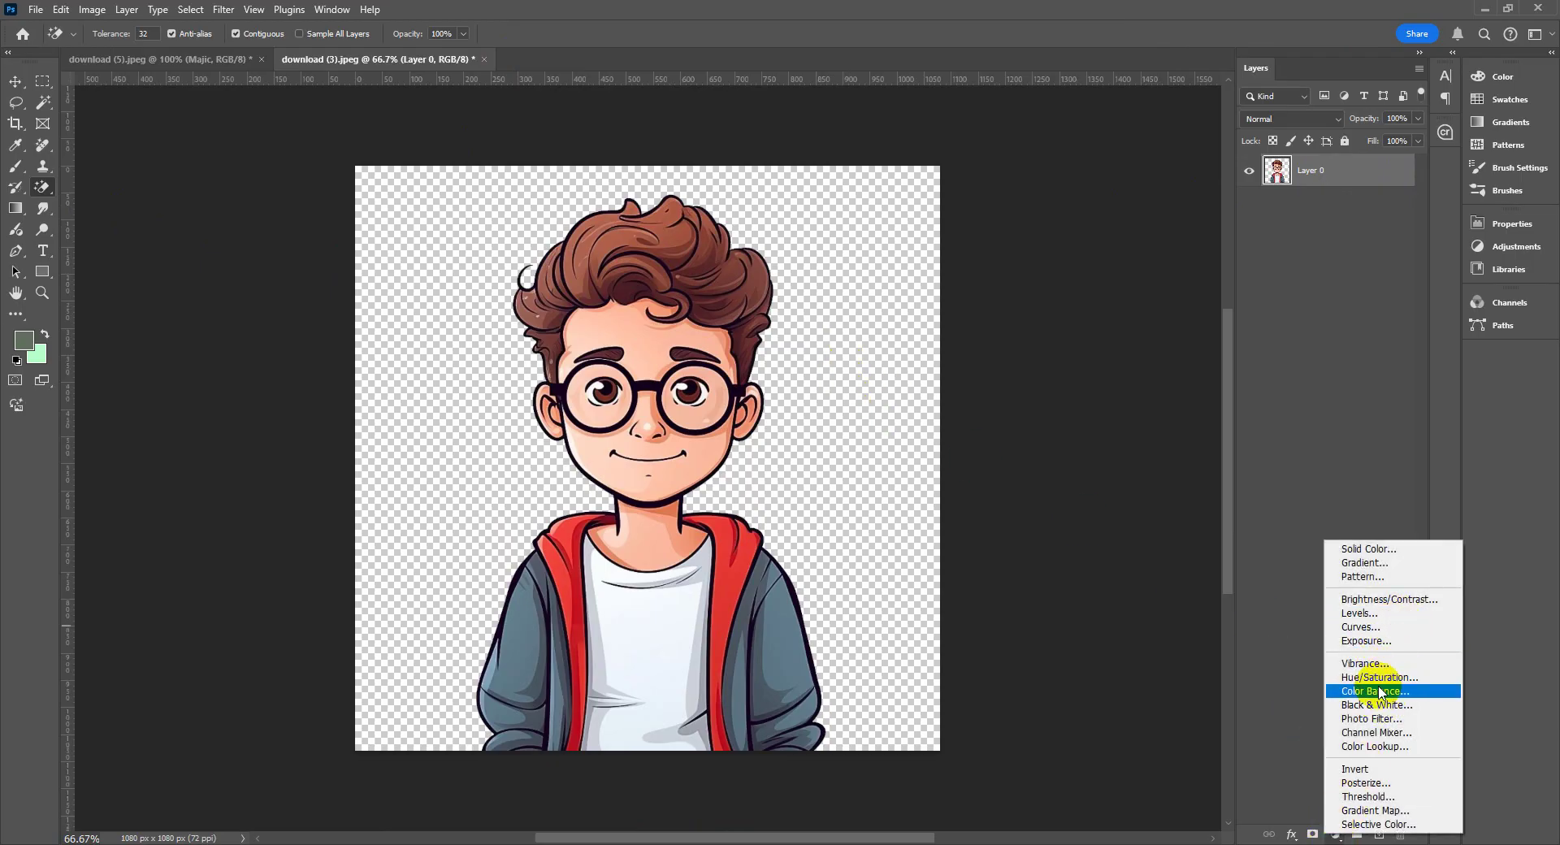
{"action": "left_click", "coordinate": [1373, 549]}
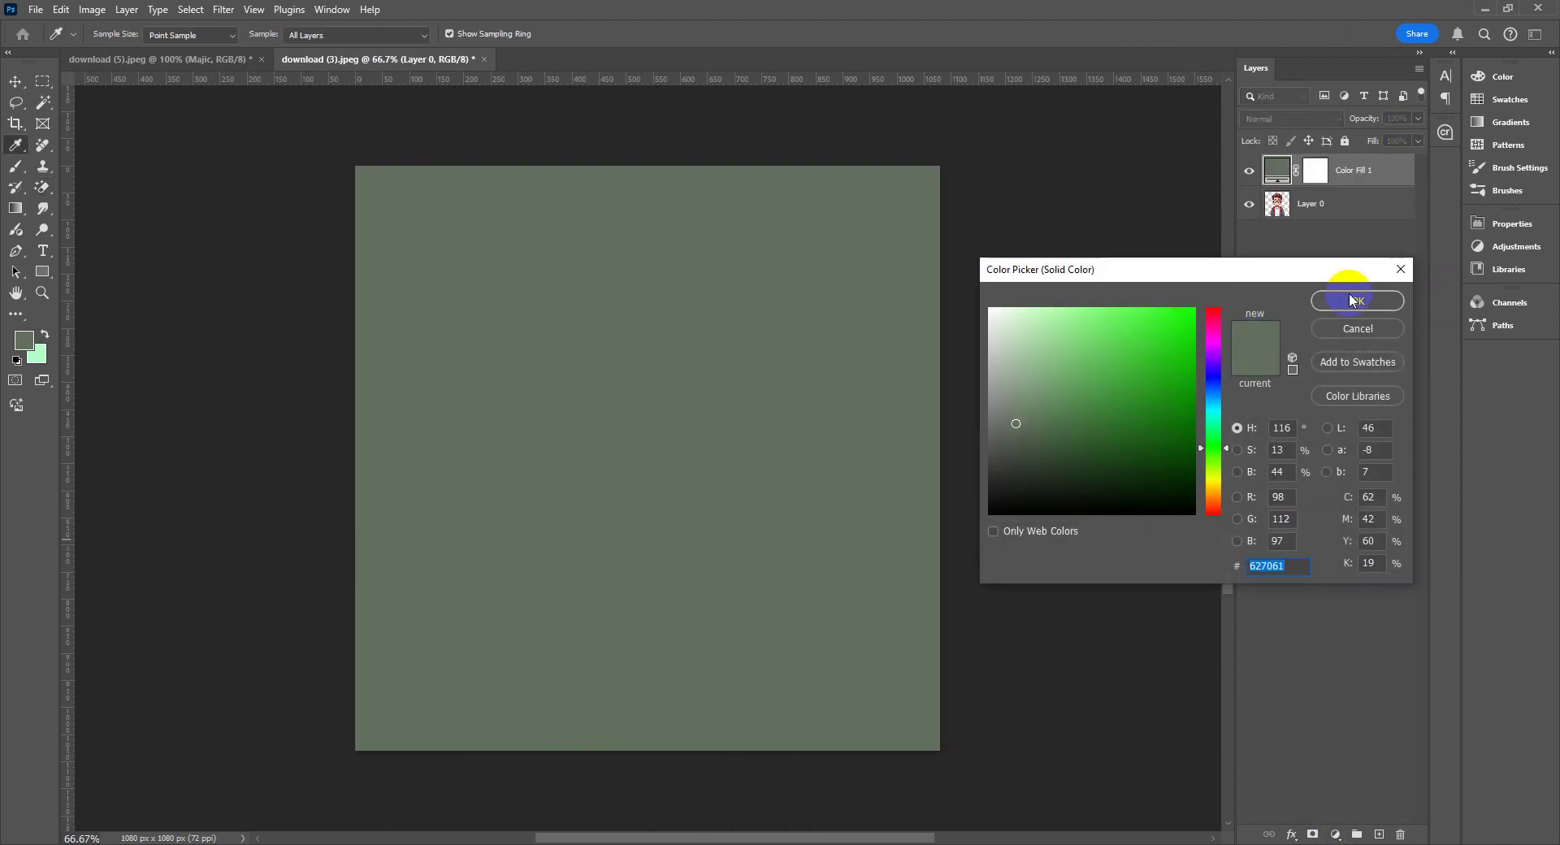
{"action": "left_click", "coordinate": [1352, 299]}
{"action": "left_click_drag", "start_coordinate": [1353, 179], "coordinate": [1349, 228]}
{"action": "key", "text": "e"}
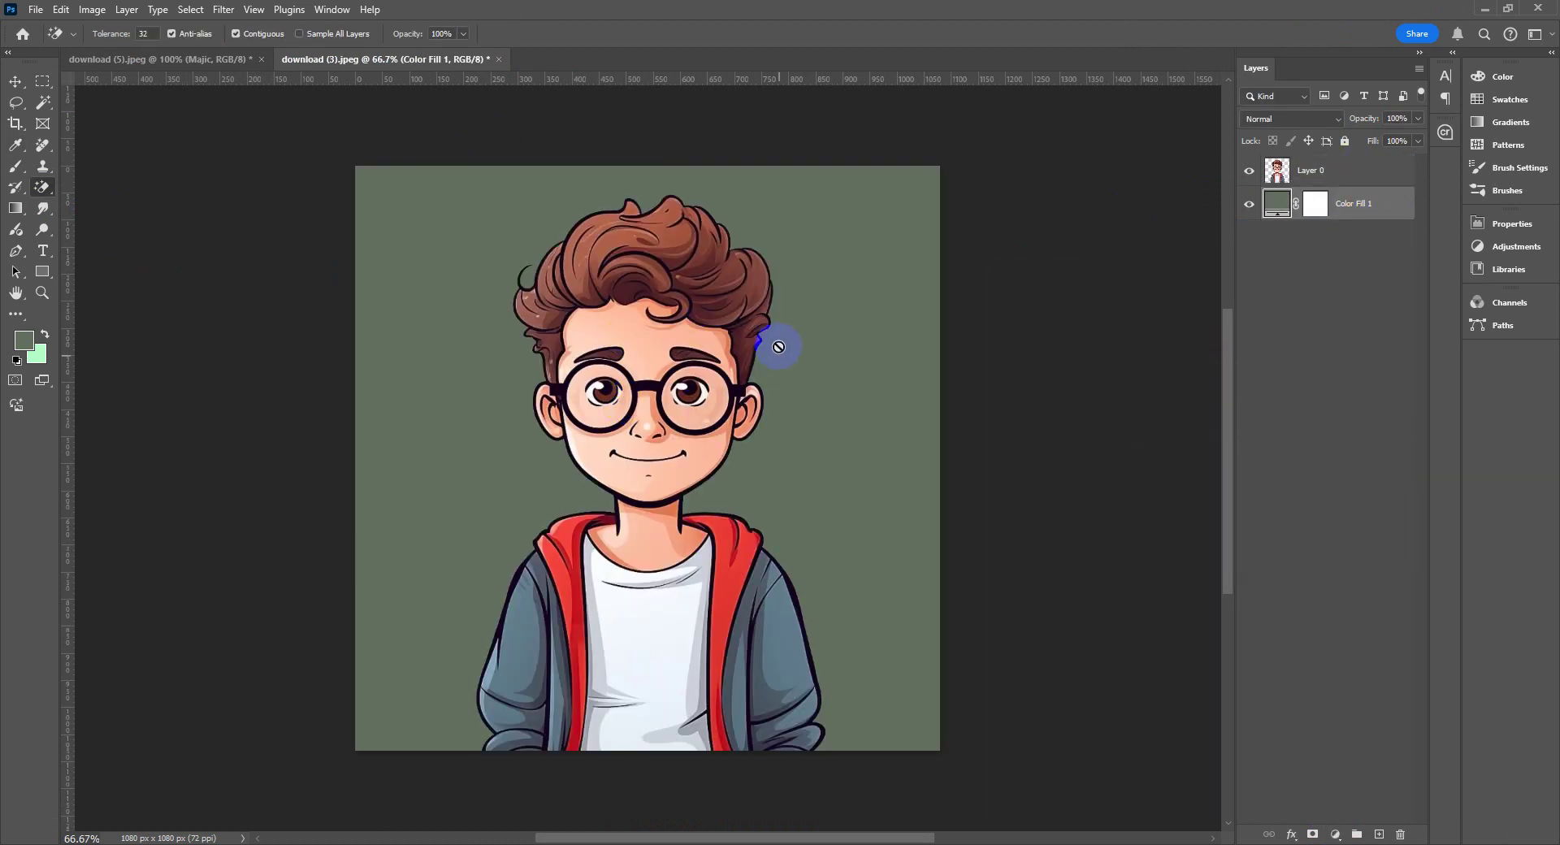
{"action": "left_click", "coordinate": [1316, 207]}
{"action": "double_click", "coordinate": [1280, 202]}
{"action": "mouse_move", "coordinate": [1138, 353]}
{"action": "left_mouse_down"}
{"action": "mouse_move", "coordinate": [1149, 442]}
{"action": "mouse_move", "coordinate": [1055, 484]}
{"action": "mouse_move", "coordinate": [1034, 361]}
{"action": "mouse_move", "coordinate": [1007, 334]}
{"action": "mouse_move", "coordinate": [1110, 317]}
{"action": "mouse_move", "coordinate": [1180, 345]}
{"action": "mouse_move", "coordinate": [1185, 415]}
{"action": "left_mouse_up"}
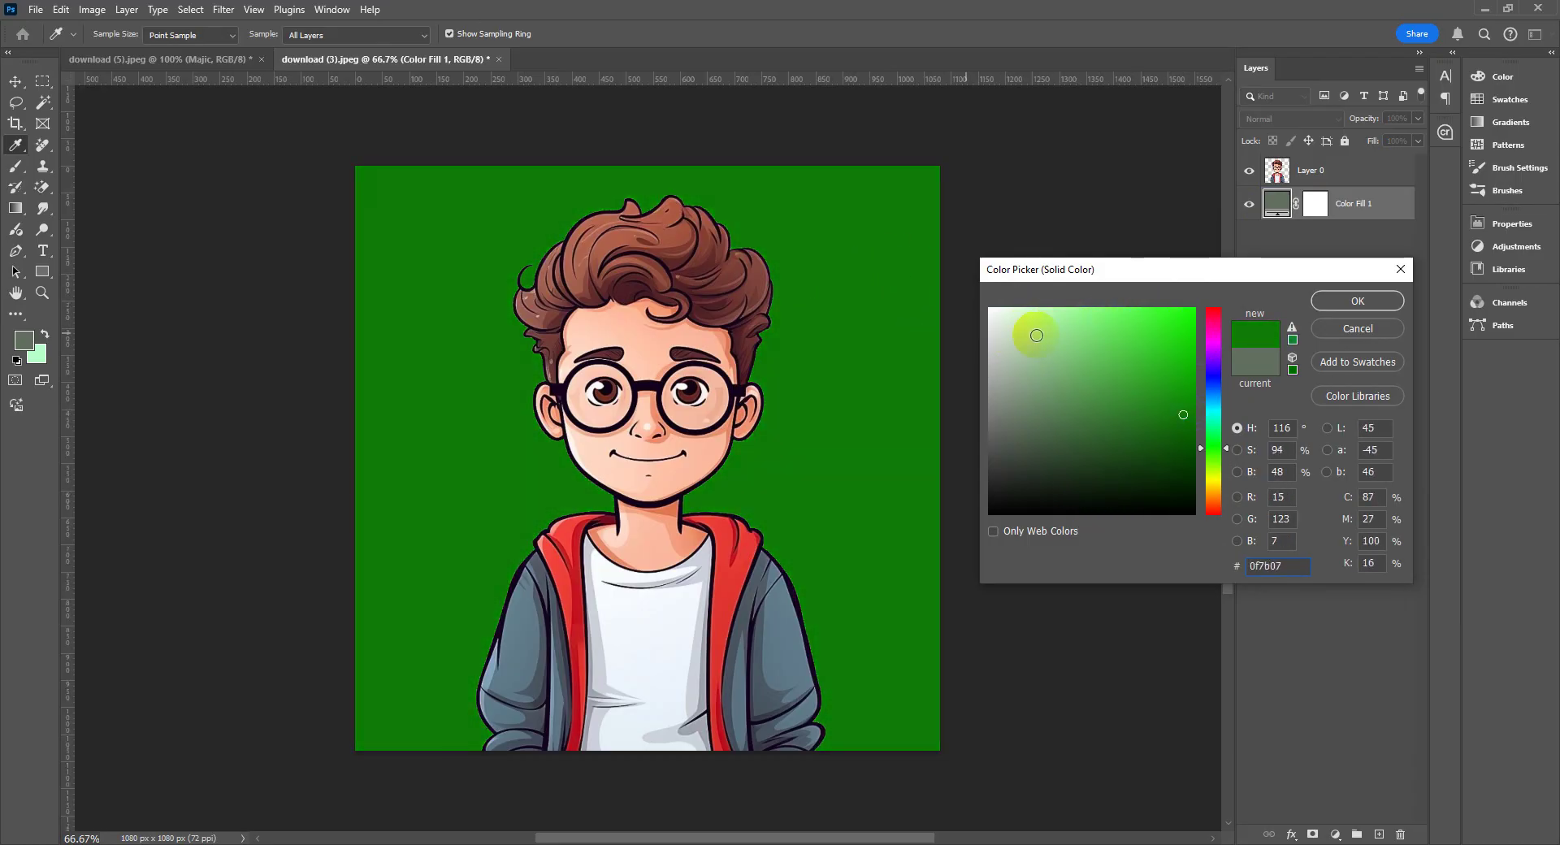
{"action": "left_click", "coordinate": [1355, 329]}
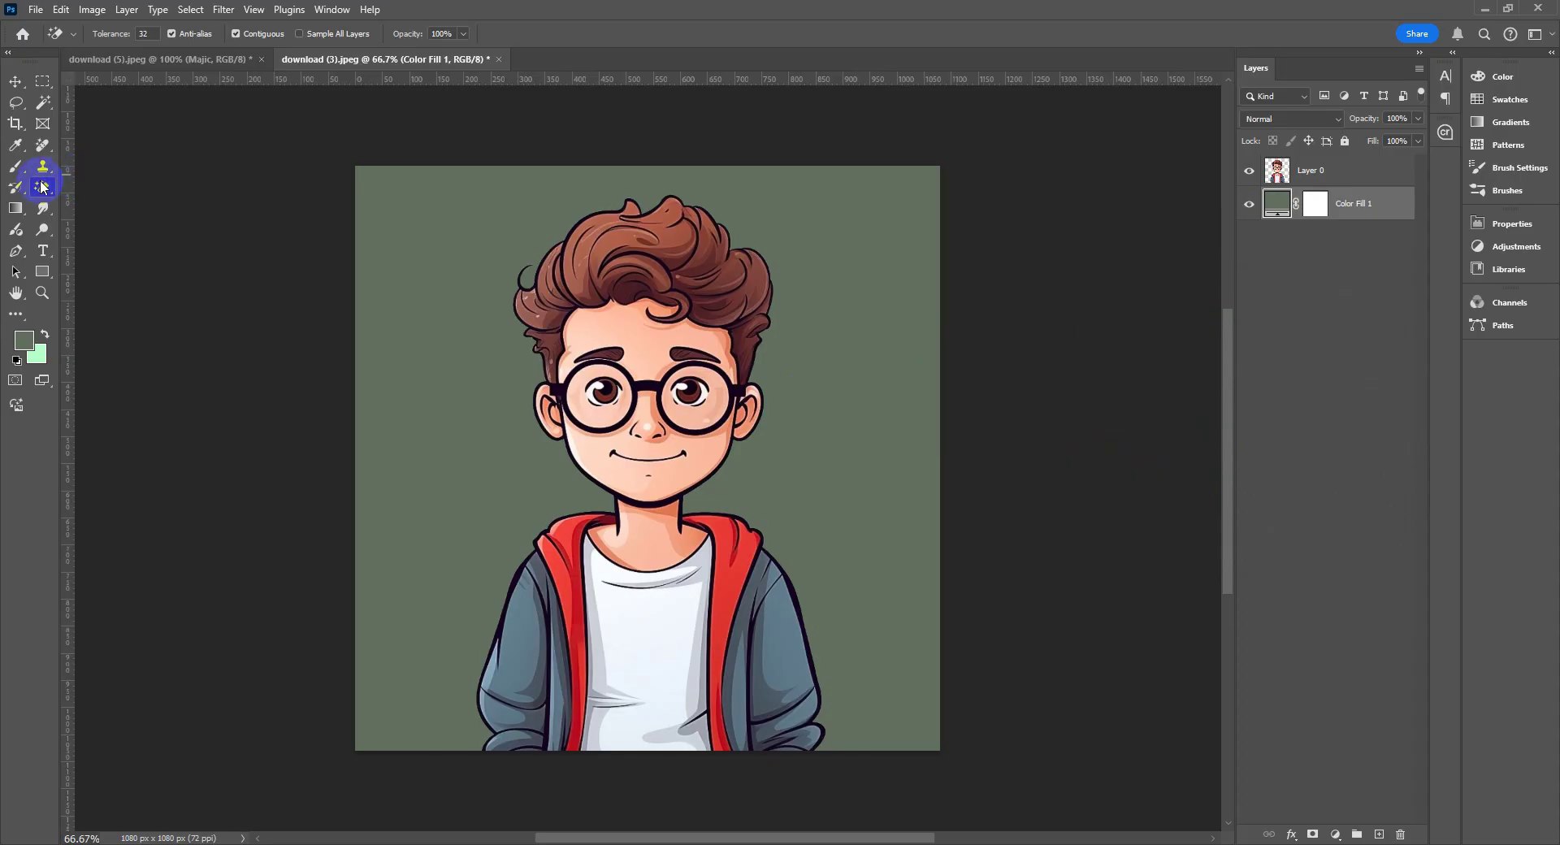
{"action": "left_click_drag", "start_coordinate": [42, 187], "coordinate": [147, 221]}
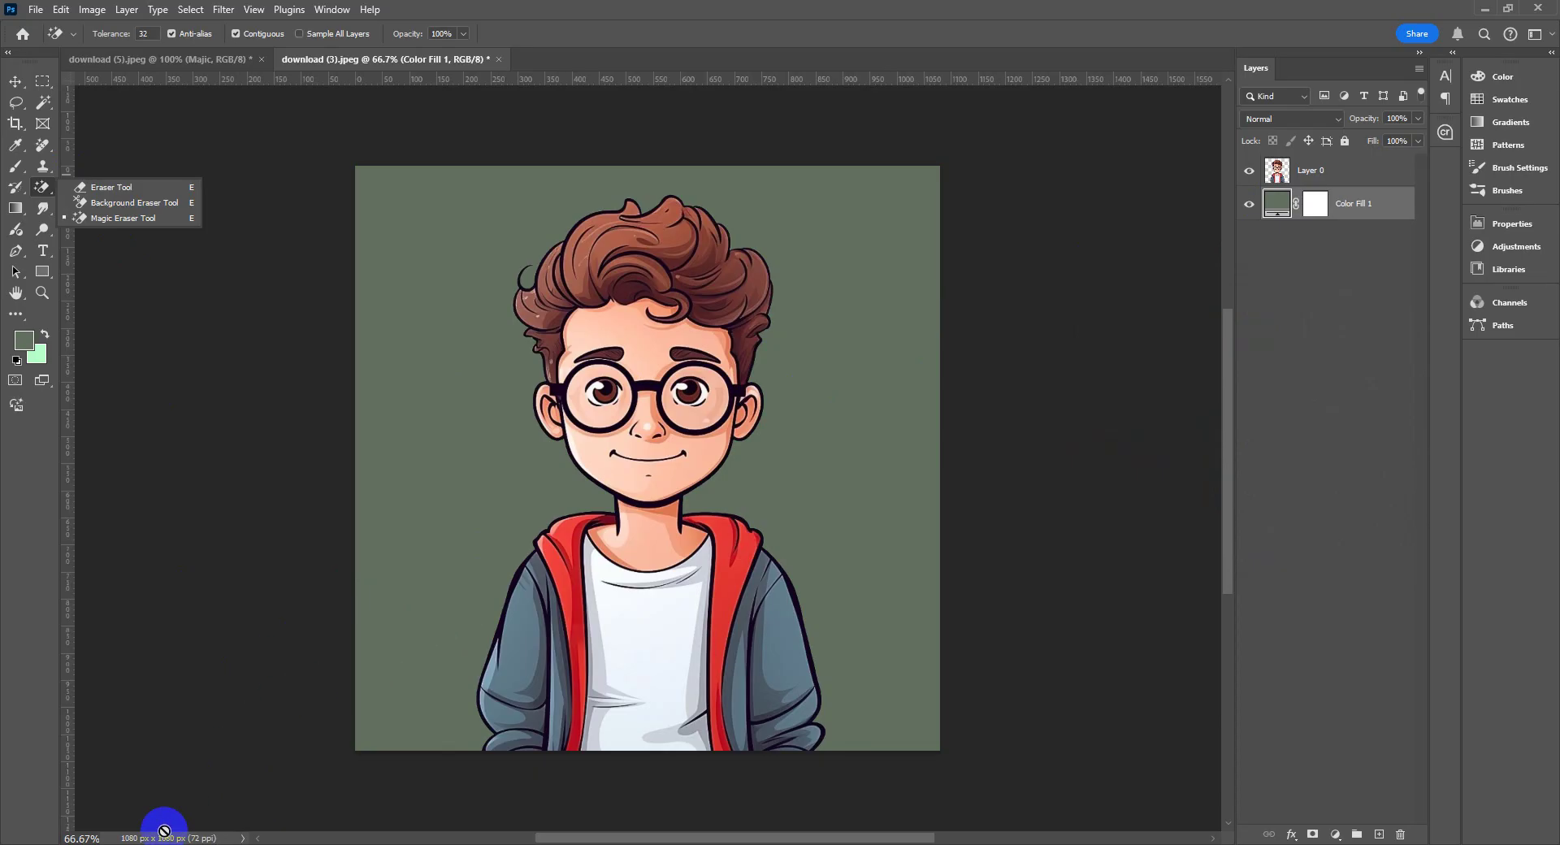
- Switch to File Explorer, preview the tree and kitten photos, and open pexels-pixabay-45201 in Photoshop as a new document
{"action": "left_click", "coordinate": [138, 844]}
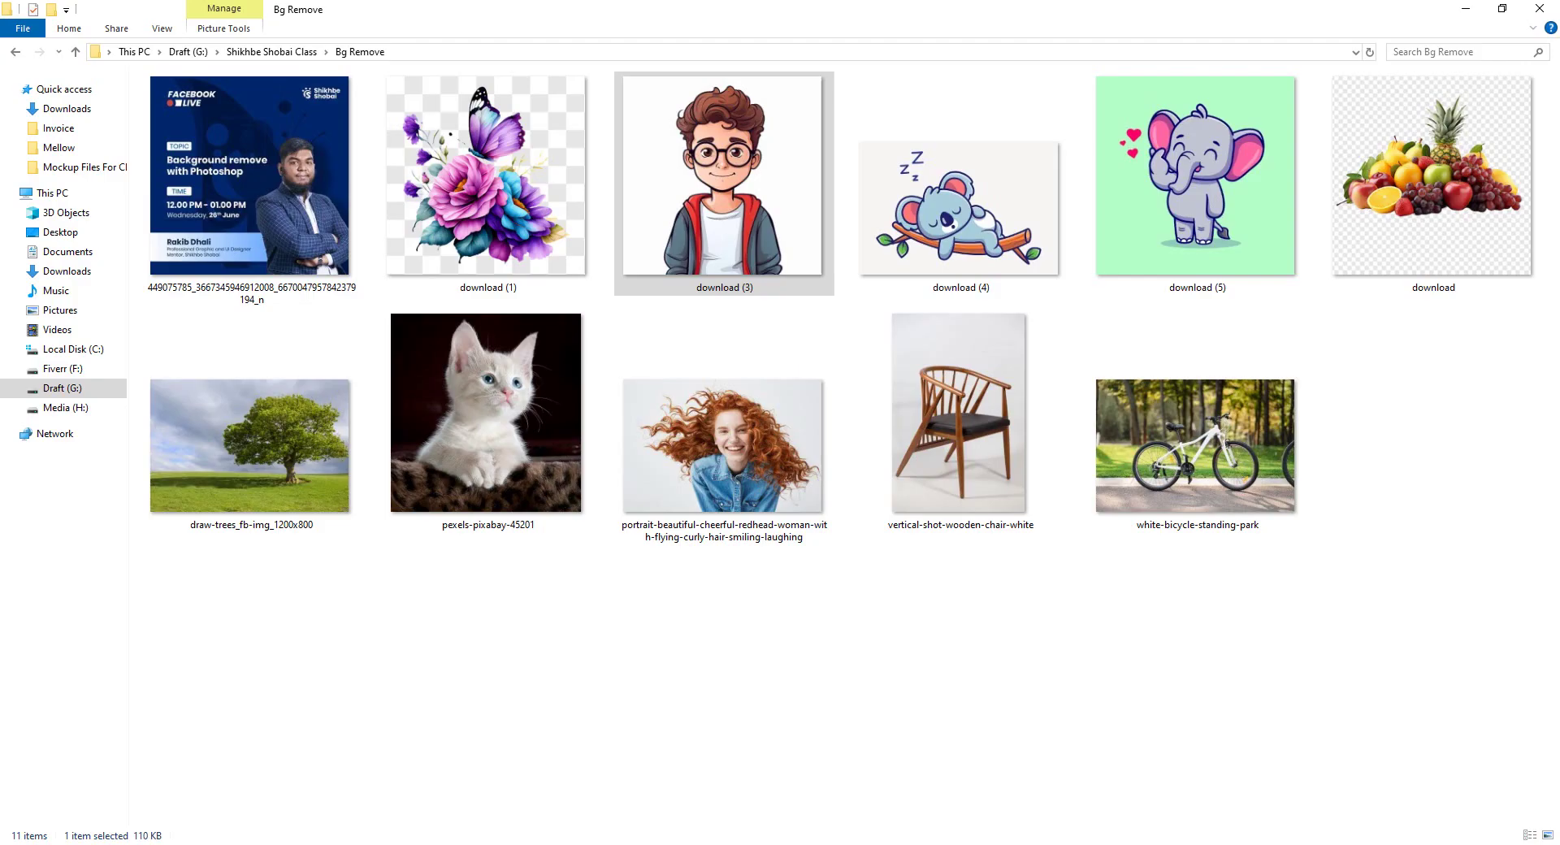
{"action": "double_click", "coordinate": [301, 486]}
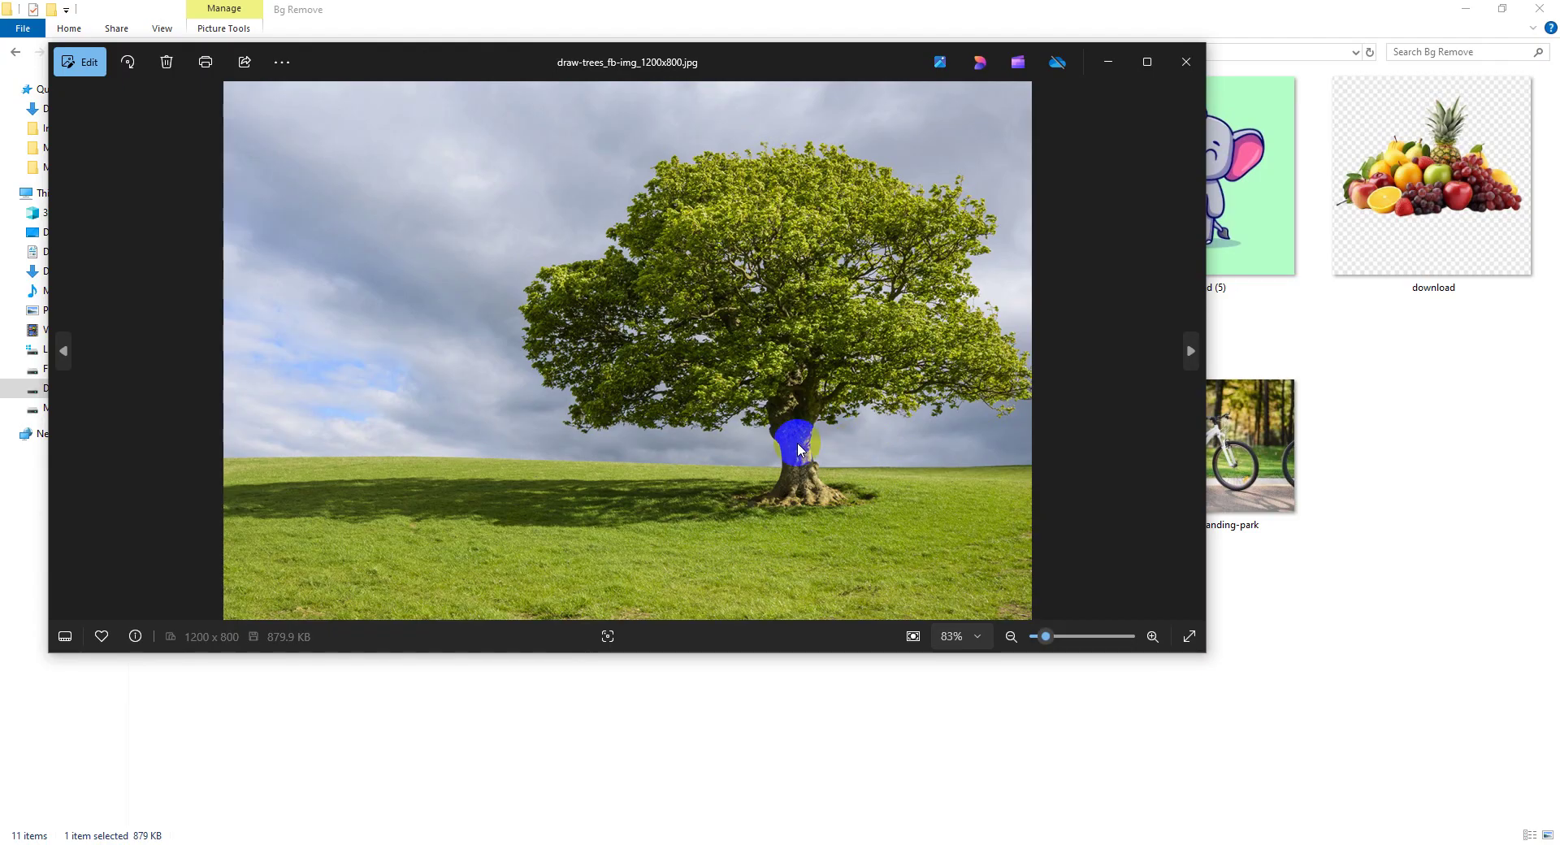
{"action": "scroll", "coordinate": [799, 448], "scroll_direction": "down", "scroll_amount": 1}
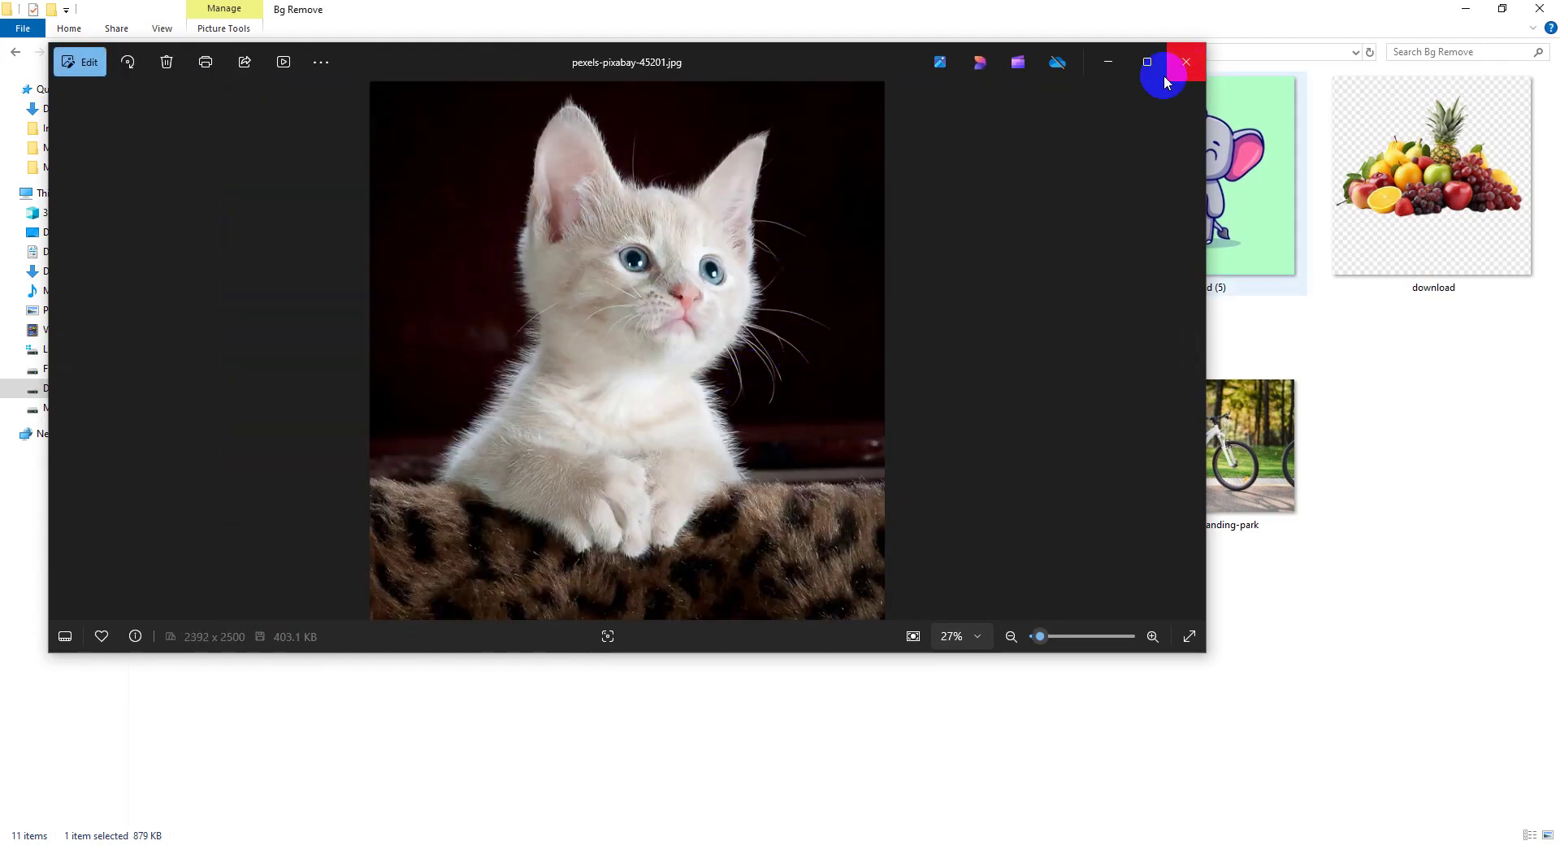
{"action": "left_click", "coordinate": [1187, 62]}
{"action": "left_click_drag", "start_coordinate": [528, 416], "coordinate": [730, 59]}
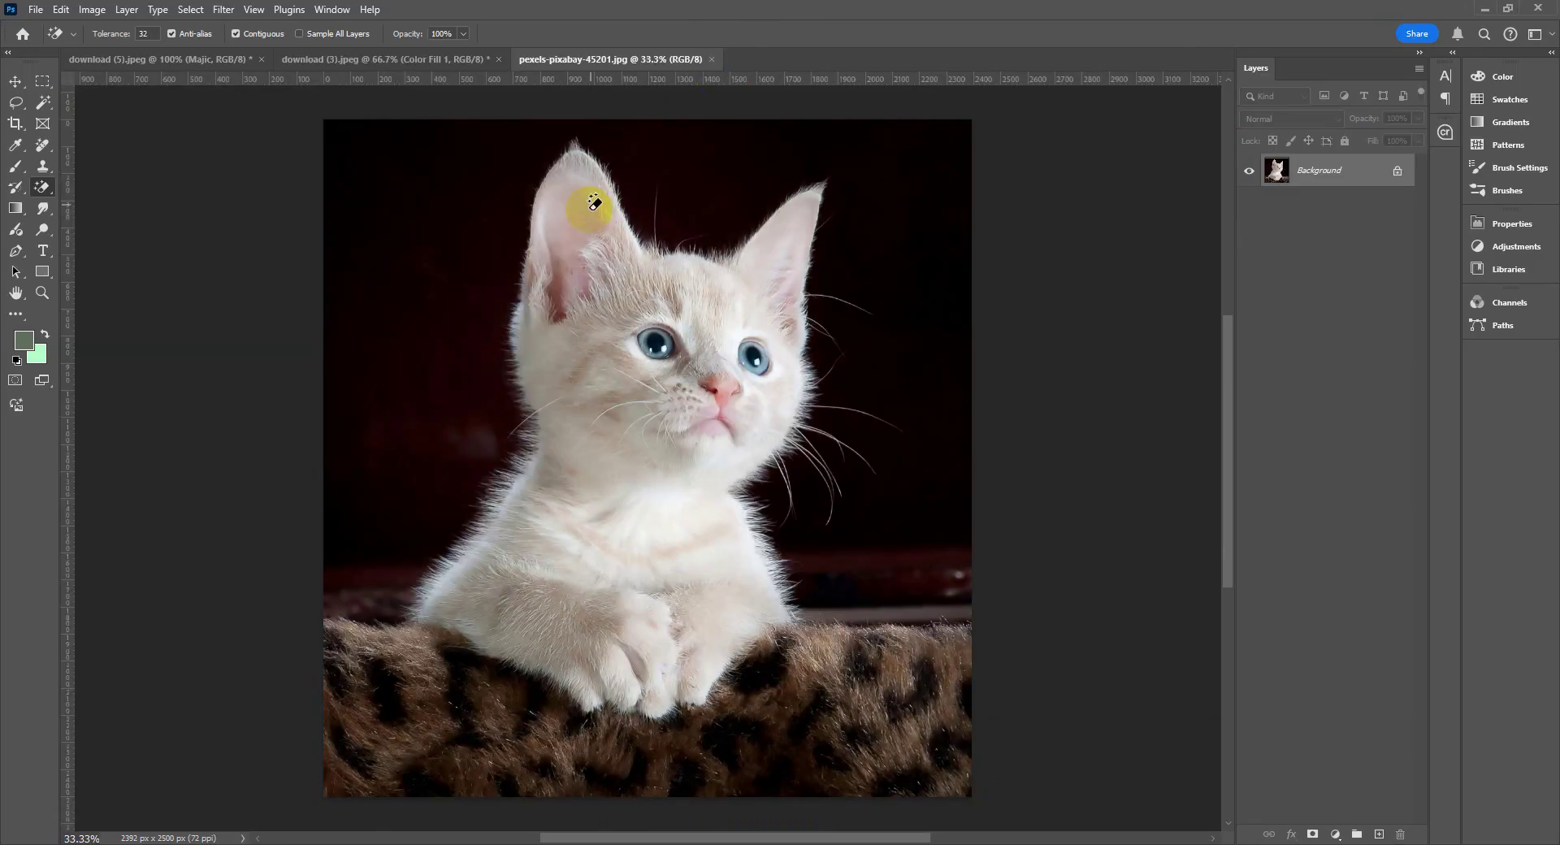
- Unlock the kitten photo's Background layer, duplicate it, and hide the original layer
{"action": "left_click", "coordinate": [1398, 173]}
{"action": "key", "text": "ctrl+j"}
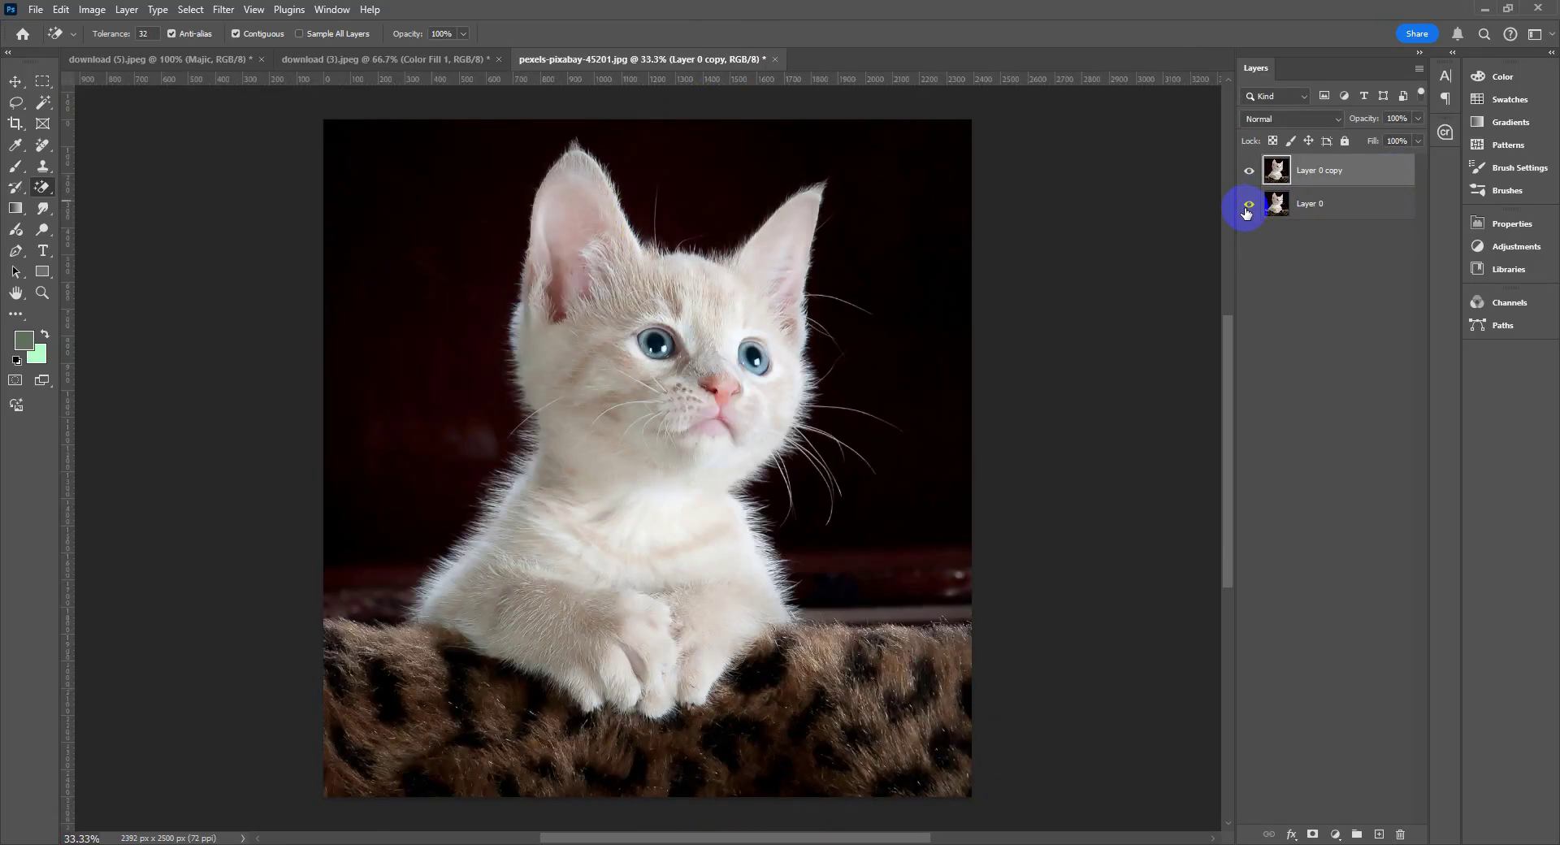
{"action": "left_click", "coordinate": [658, 246]}
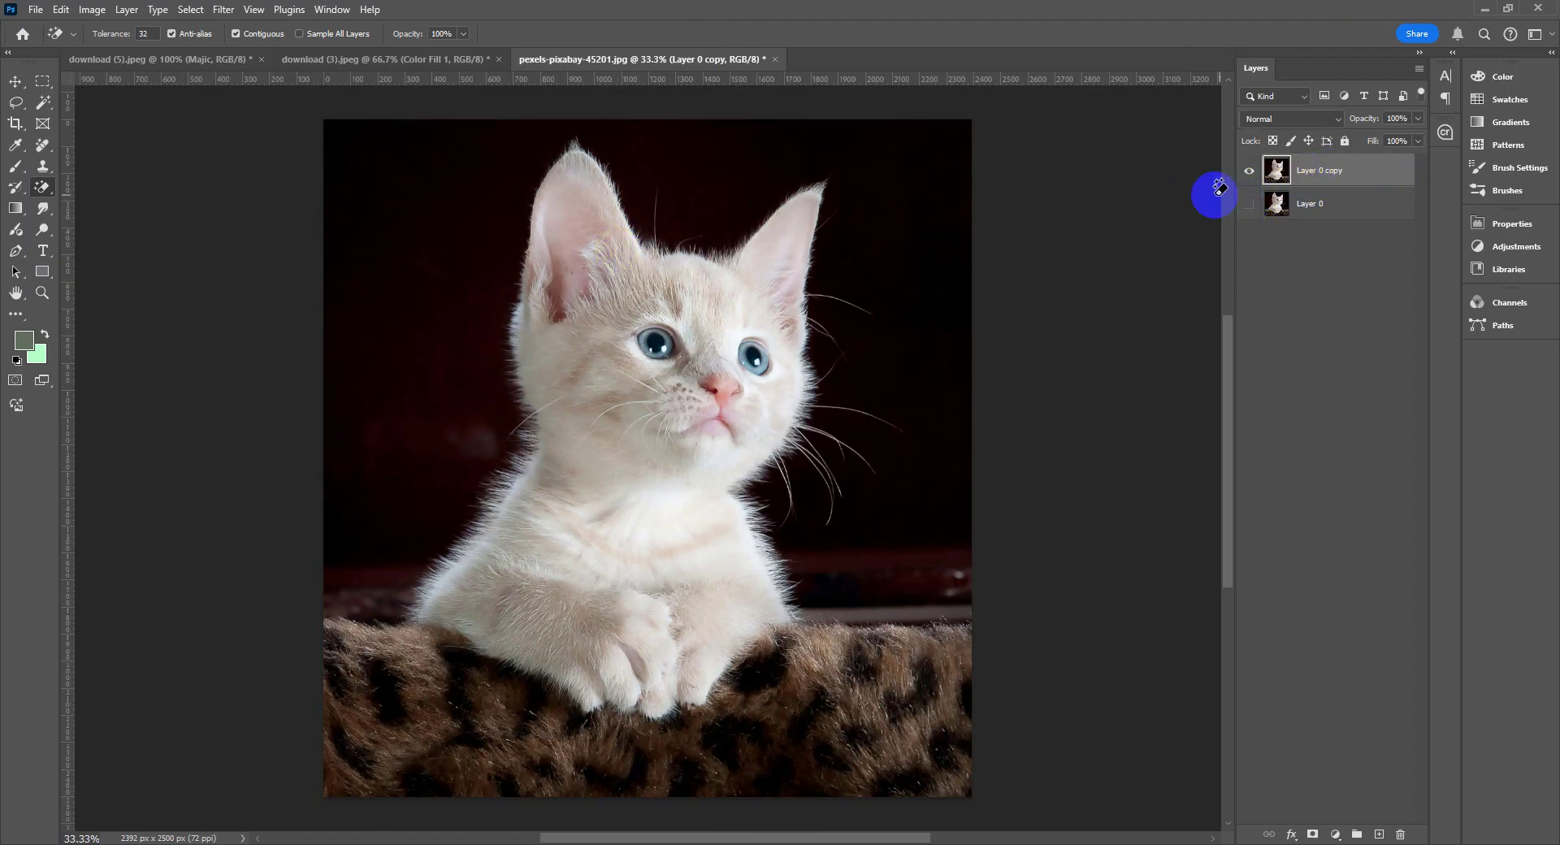
- Erase the dark background around the kitten on Layer 0 copy with the Magic Eraser Tool and inspect the fur edges
{"action": "left_click", "coordinate": [45, 190]}
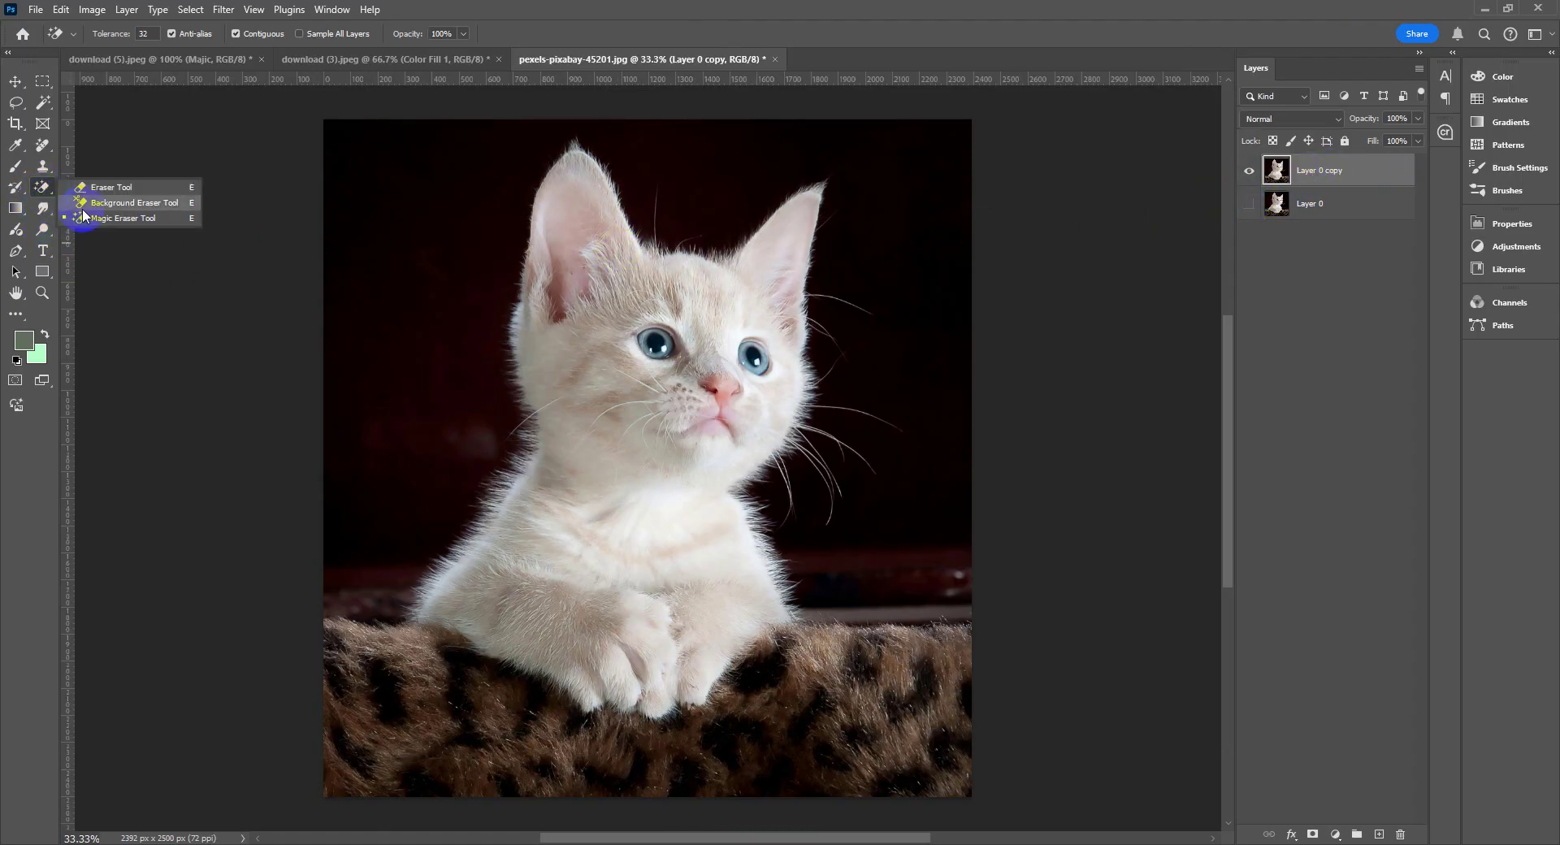
{"action": "left_click", "coordinate": [98, 215]}
{"action": "left_click", "coordinate": [401, 242]}
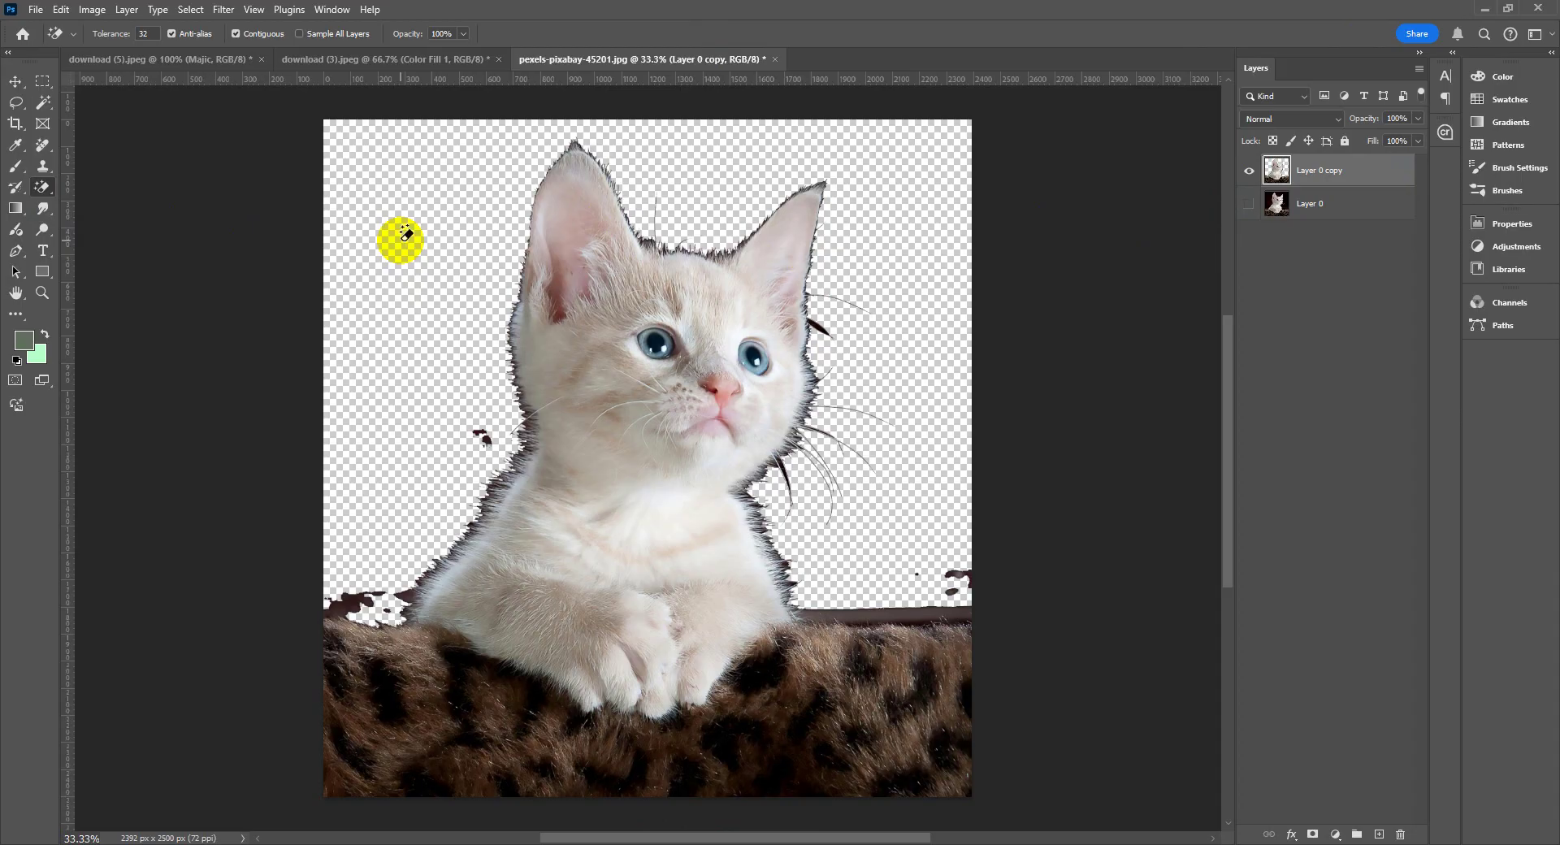
{"action": "mouse_move", "coordinate": [825, 375]}
{"action": "left_mouse_down"}
{"action": "mouse_move", "coordinate": [801, 452]}
{"action": "mouse_move", "coordinate": [811, 360]}
{"action": "mouse_move", "coordinate": [744, 473]}
{"action": "mouse_move", "coordinate": [762, 583]}
{"action": "mouse_move", "coordinate": [439, 536]}
{"action": "mouse_move", "coordinate": [462, 515]}
{"action": "left_mouse_up"}
{"action": "left_click", "coordinate": [520, 260]}
{"action": "mouse_move", "coordinate": [621, 216]}
{"action": "left_mouse_down"}
{"action": "mouse_move", "coordinate": [710, 254]}
{"action": "mouse_move", "coordinate": [808, 195]}
{"action": "mouse_move", "coordinate": [818, 303]}
{"action": "mouse_move", "coordinate": [723, 481]}
{"action": "mouse_move", "coordinate": [795, 535]}
{"action": "left_mouse_up"}
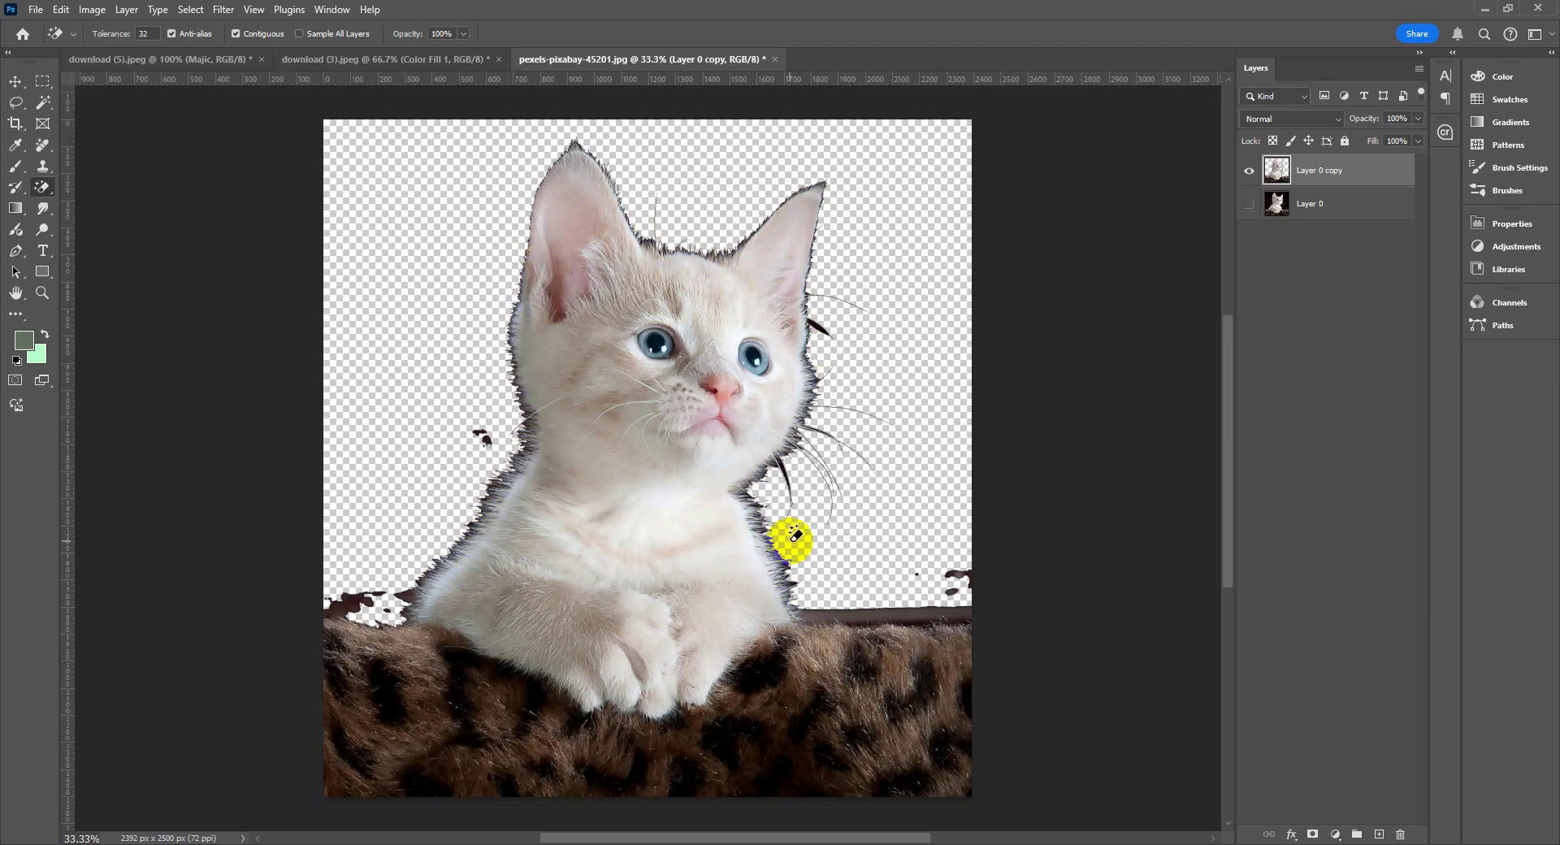
- Switch to remove.bg in the browser and upload pexels-pixabay-45201 from Draft (G:) > Shikhbe Shobai Class > Bg Remove
{"action": "left_click", "coordinate": [213, 844]}
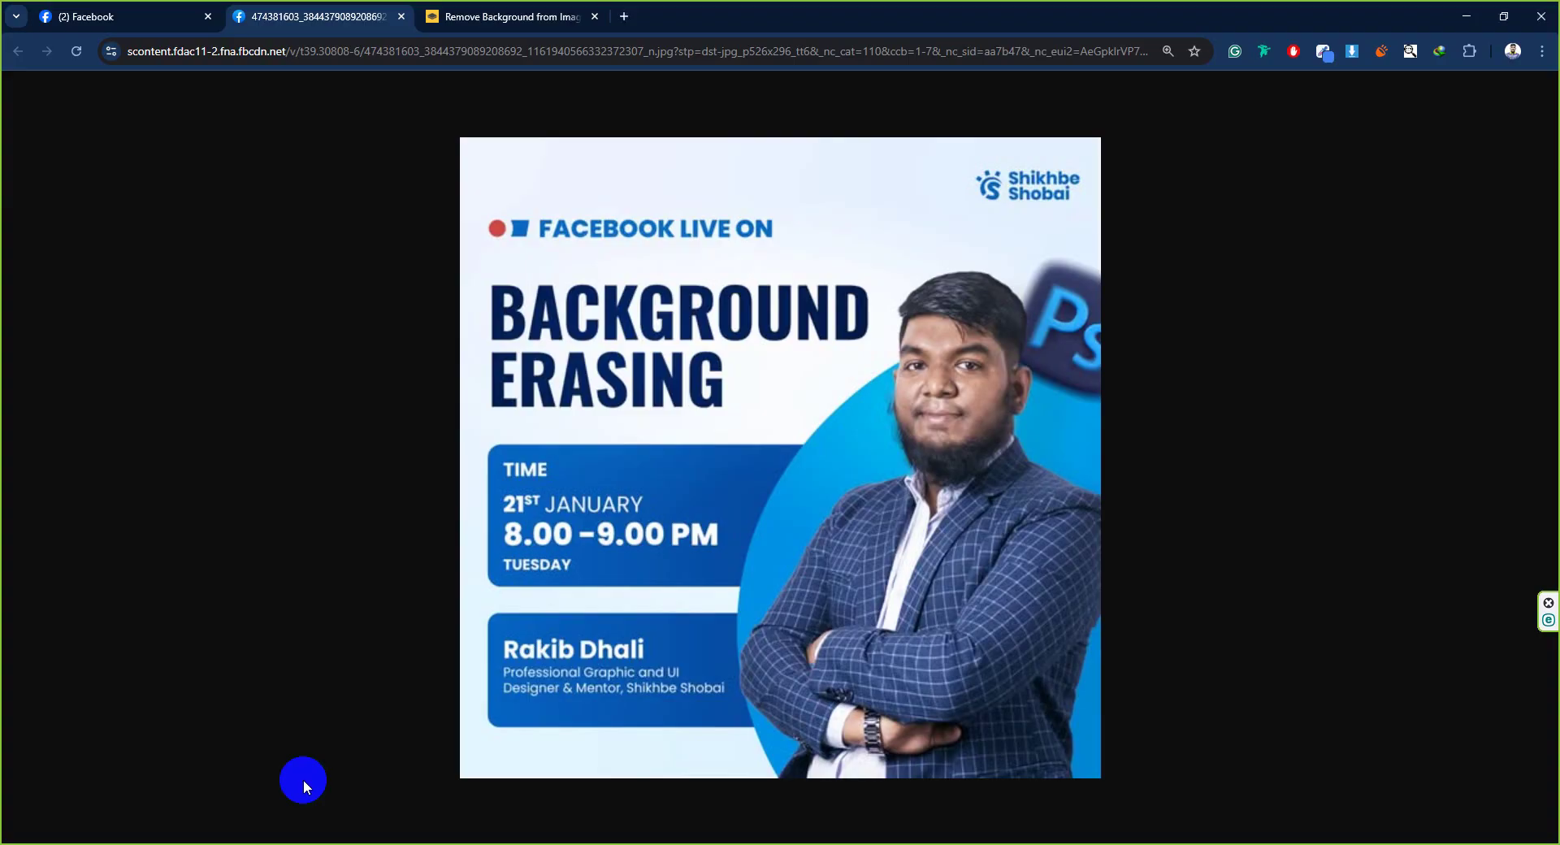
{"action": "left_click", "coordinate": [509, 13]}
{"action": "left_click", "coordinate": [948, 492]}
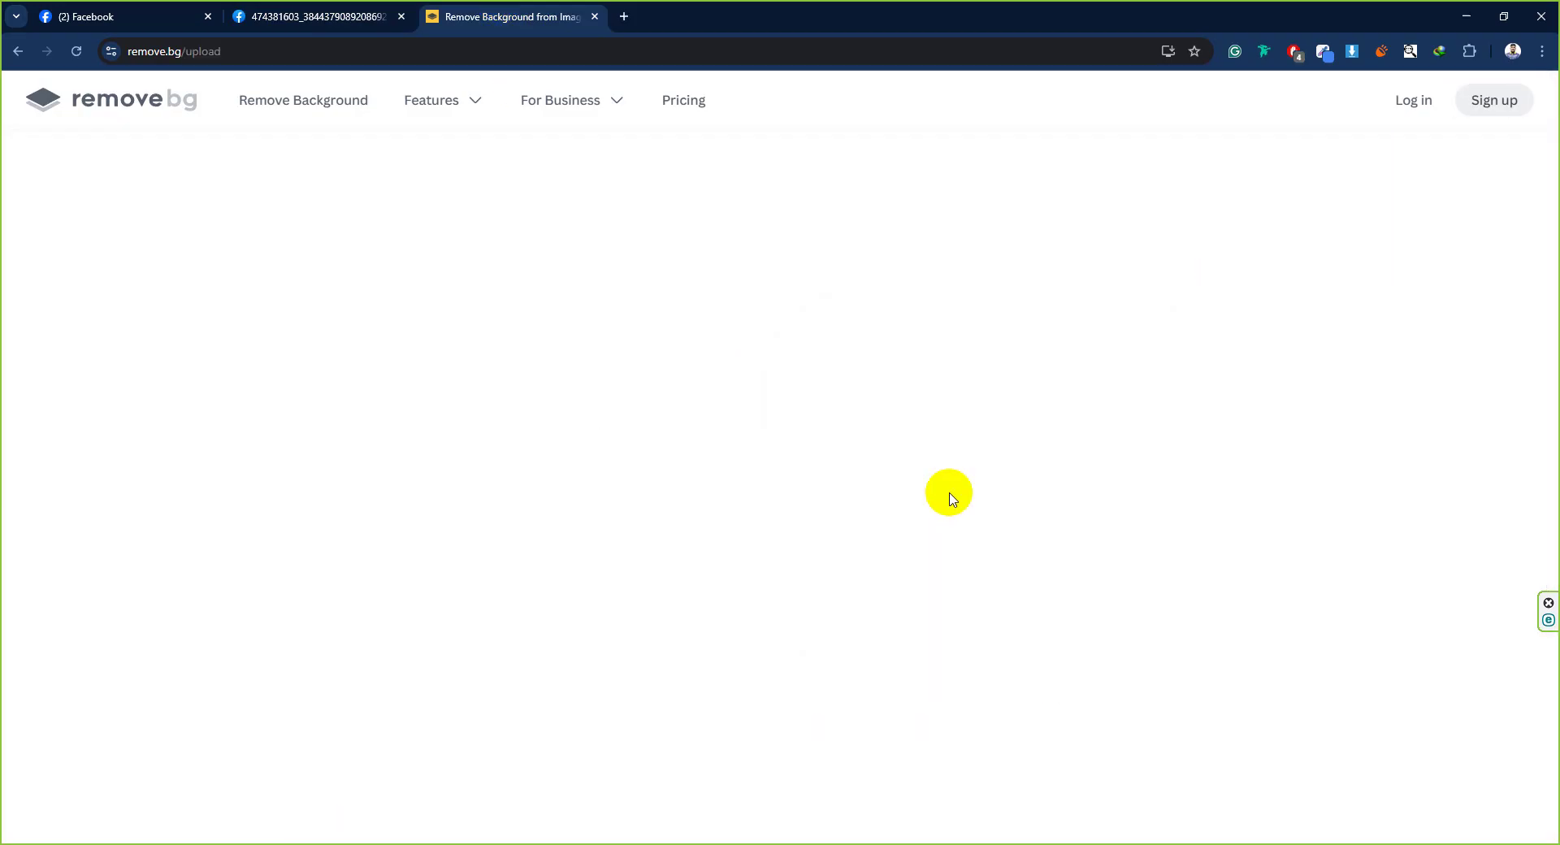
{"action": "scroll", "coordinate": [61, 309], "scroll_direction": "down", "scroll_amount": 1}
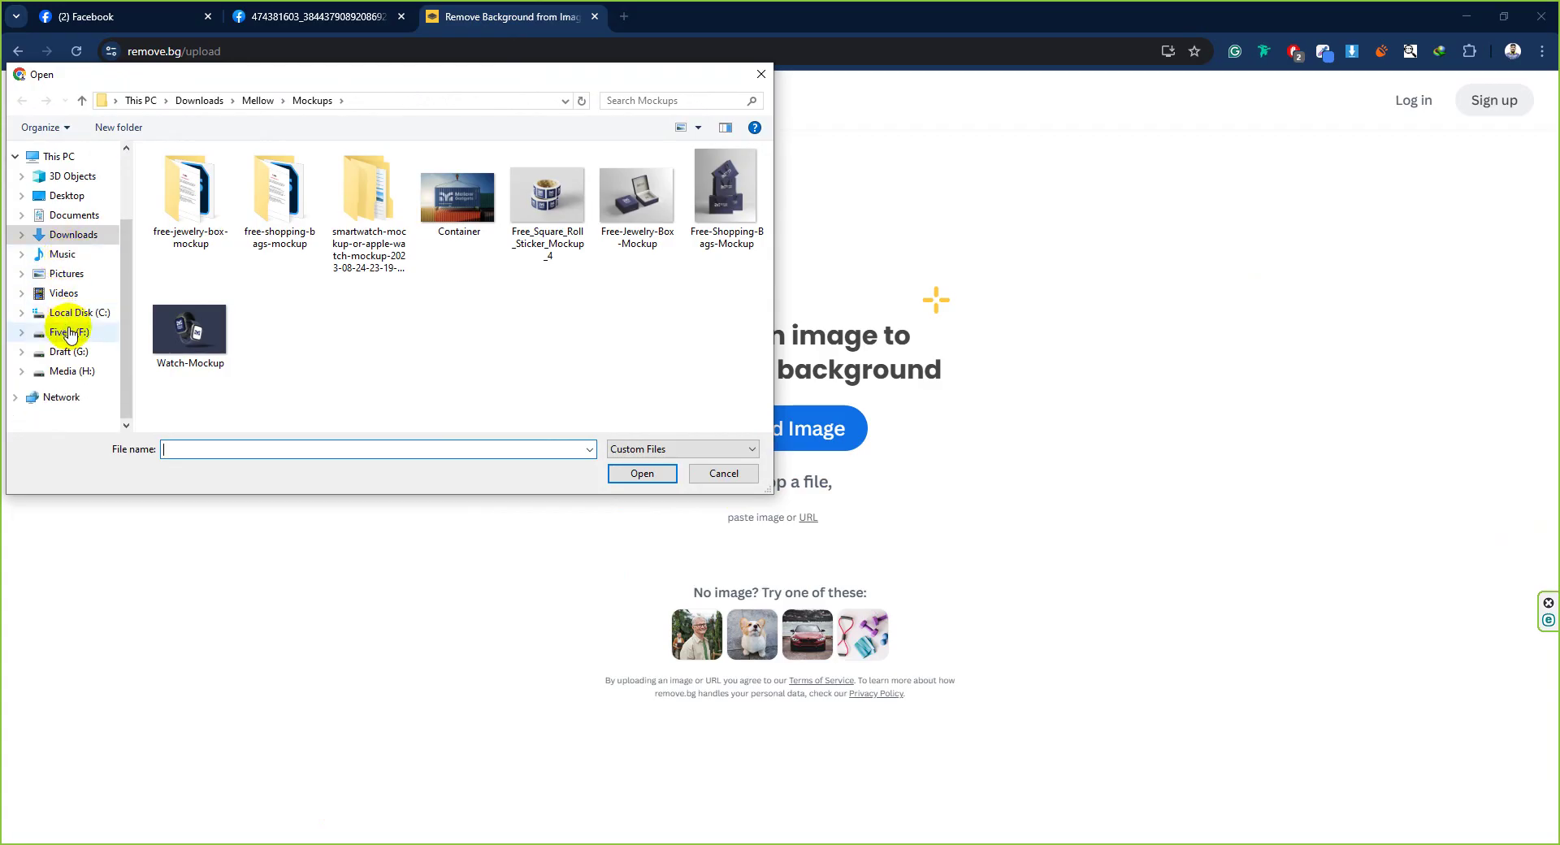
{"action": "left_click", "coordinate": [78, 372]}
{"action": "left_click", "coordinate": [70, 351]}
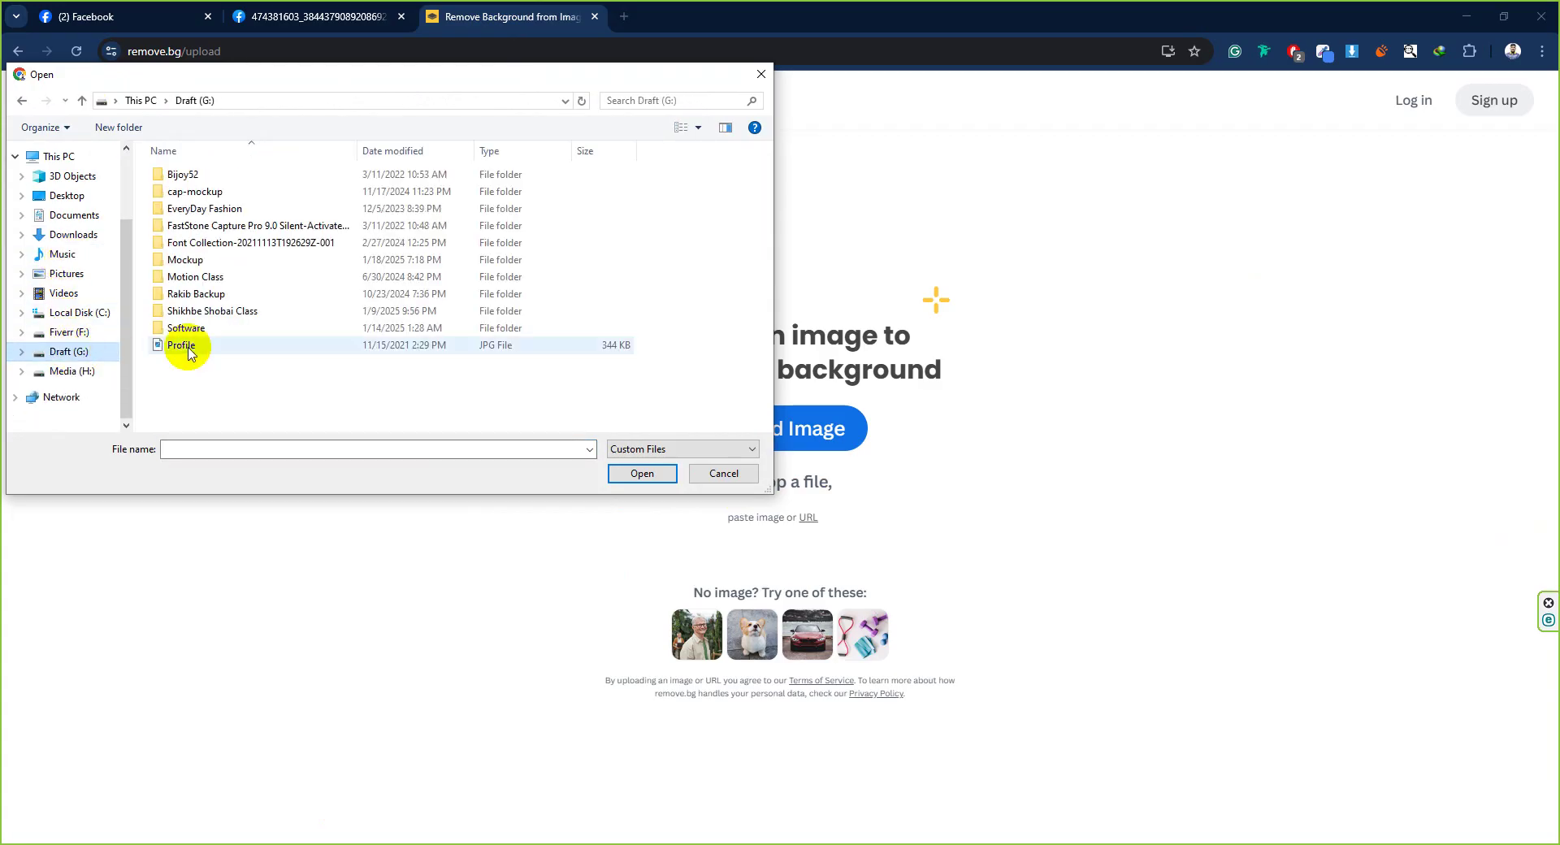
{"action": "double_click", "coordinate": [245, 310]}
{"action": "double_click", "coordinate": [365, 199]}
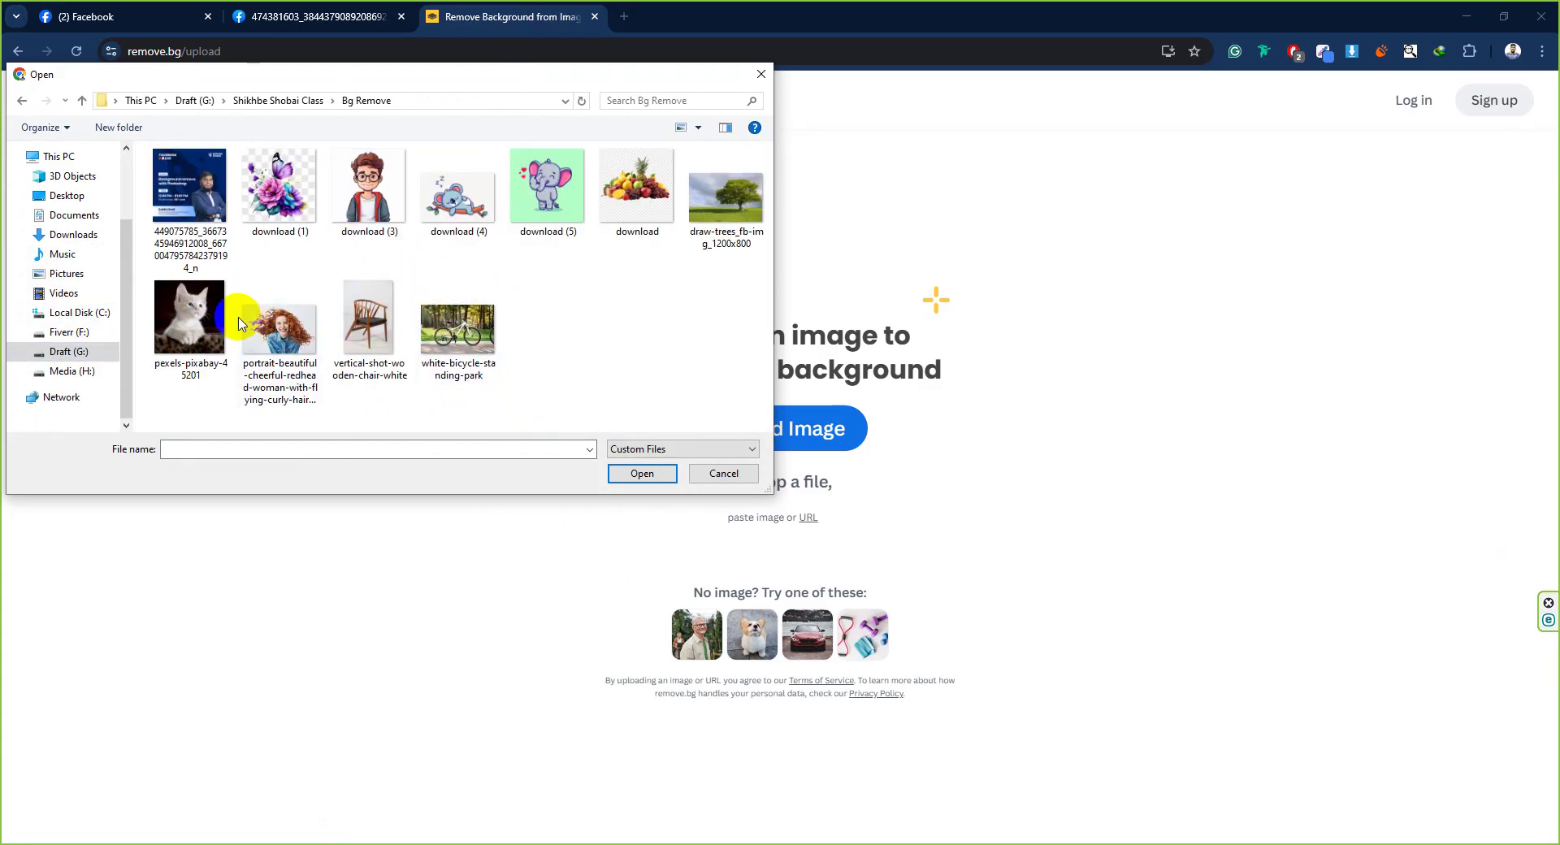
{"action": "left_click", "coordinate": [199, 321]}
{"action": "left_click", "coordinate": [655, 473]}
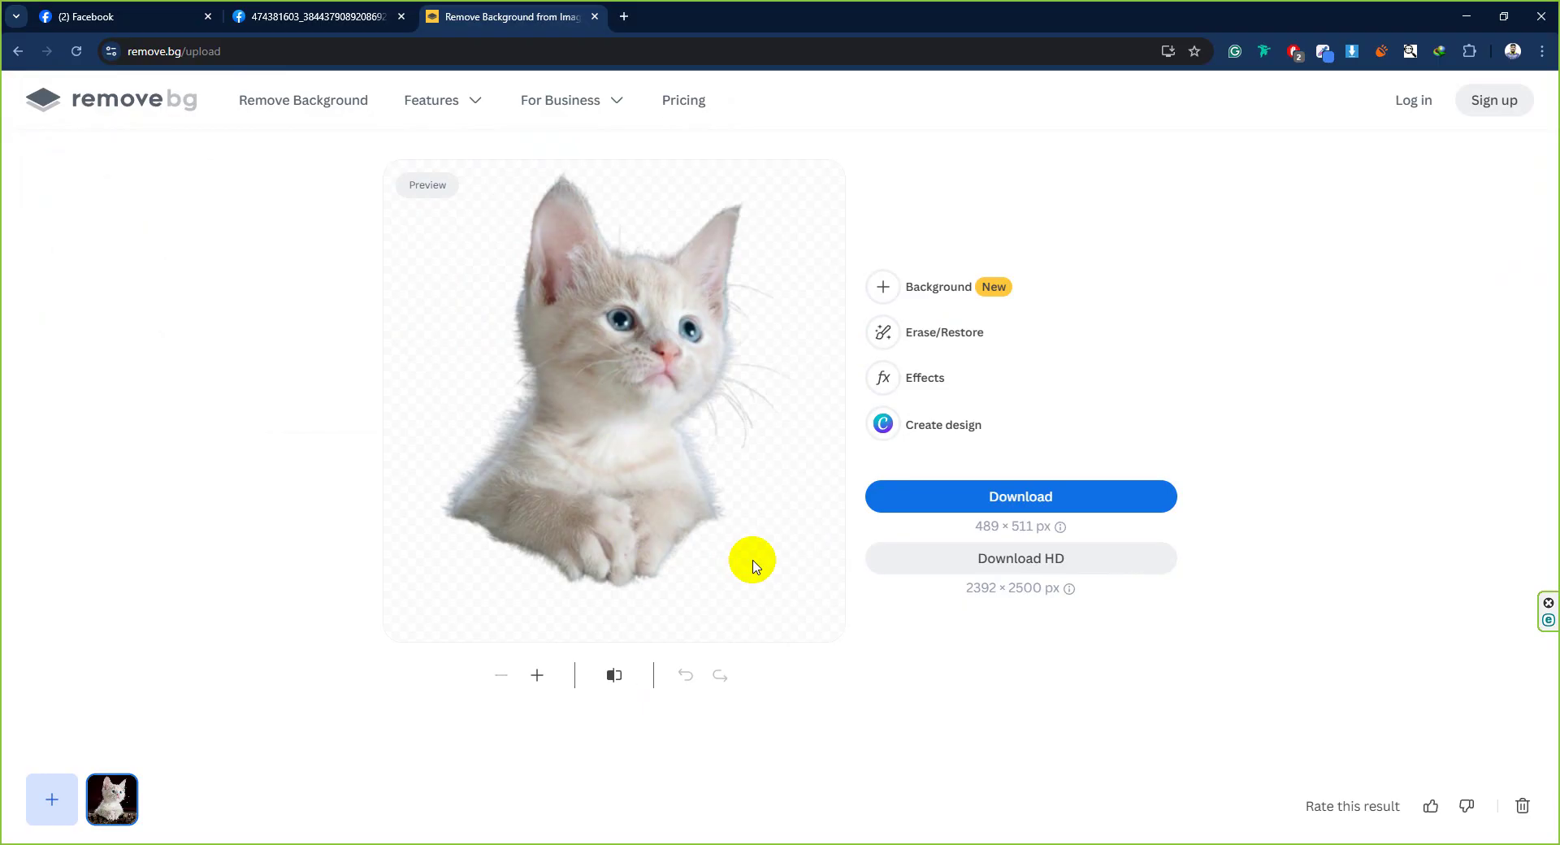
- Compare the kitten cutout with the original photo in the remove.bg preview
{"action": "left_click", "coordinate": [613, 675]}
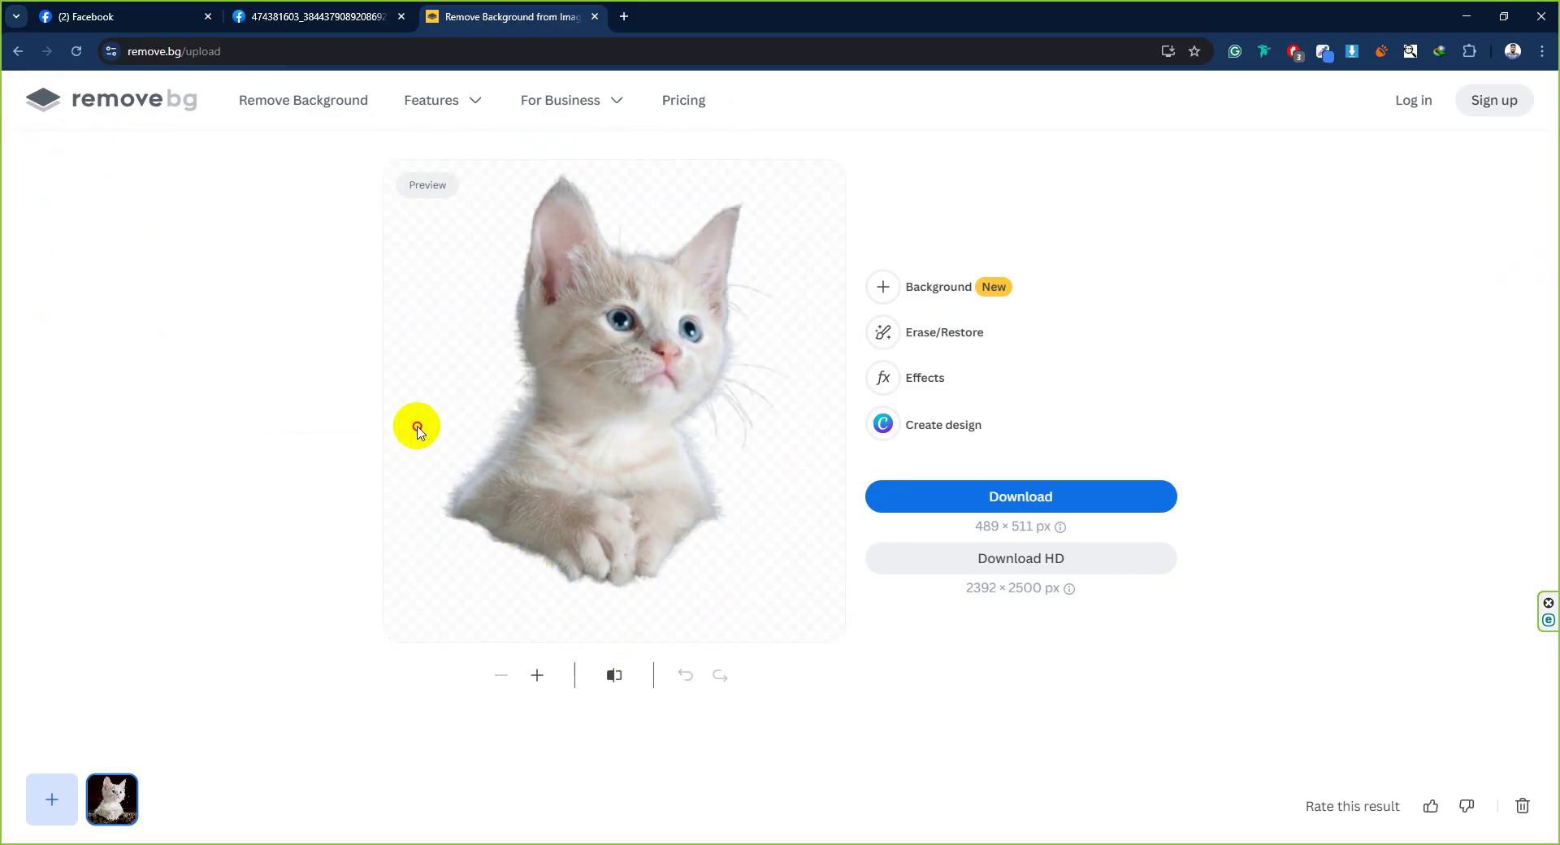
{"action": "left_click", "coordinate": [611, 678]}
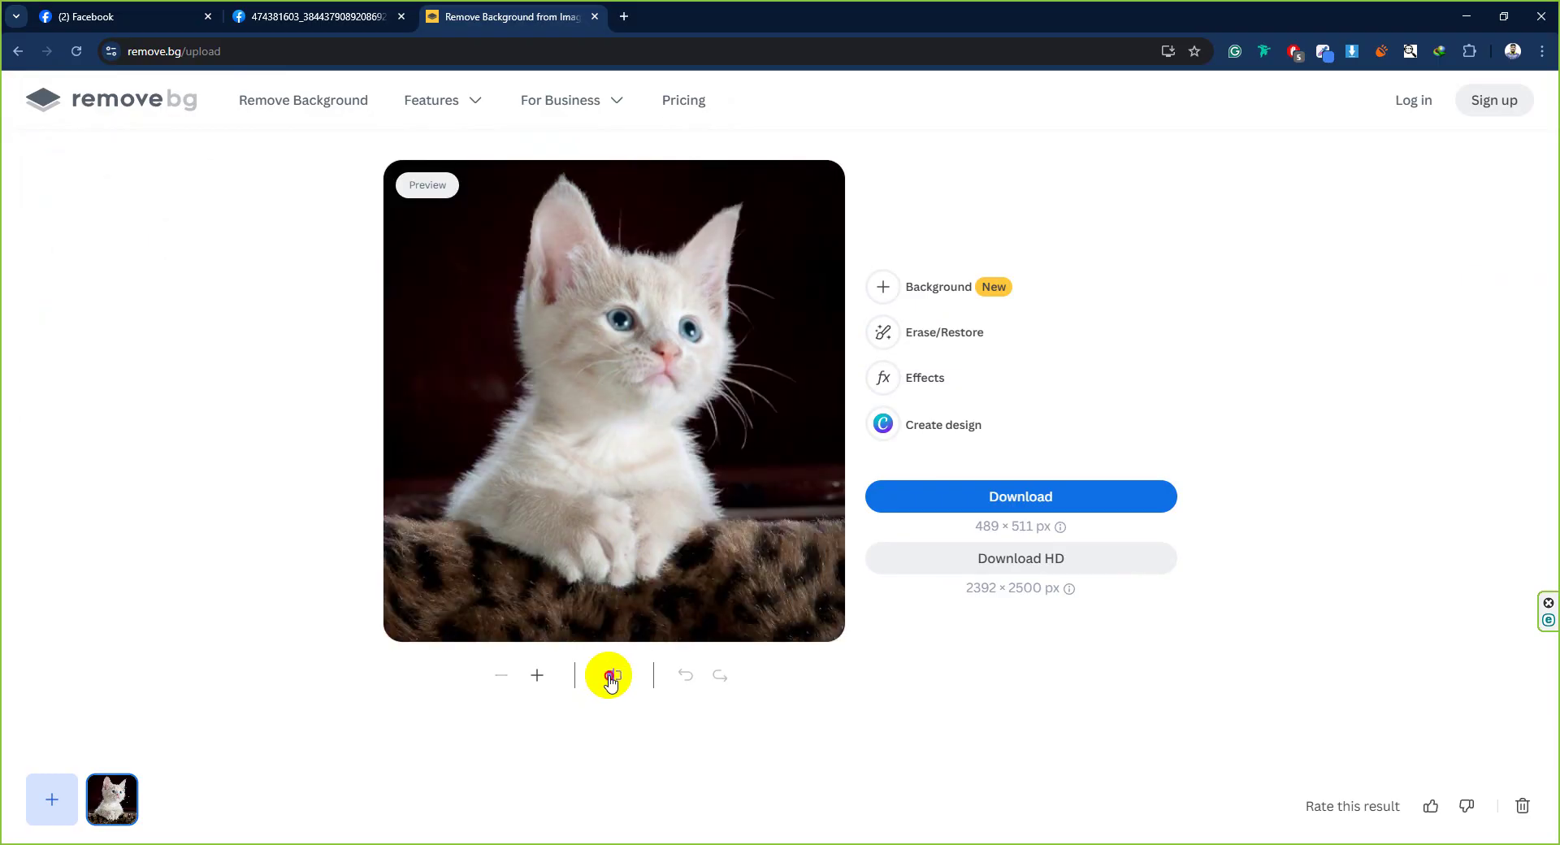
- Toggle the kitten preview repeatedly between original and cutout, examining the whiskers, fur edges and paws
{"action": "left_click", "coordinate": [604, 678]}
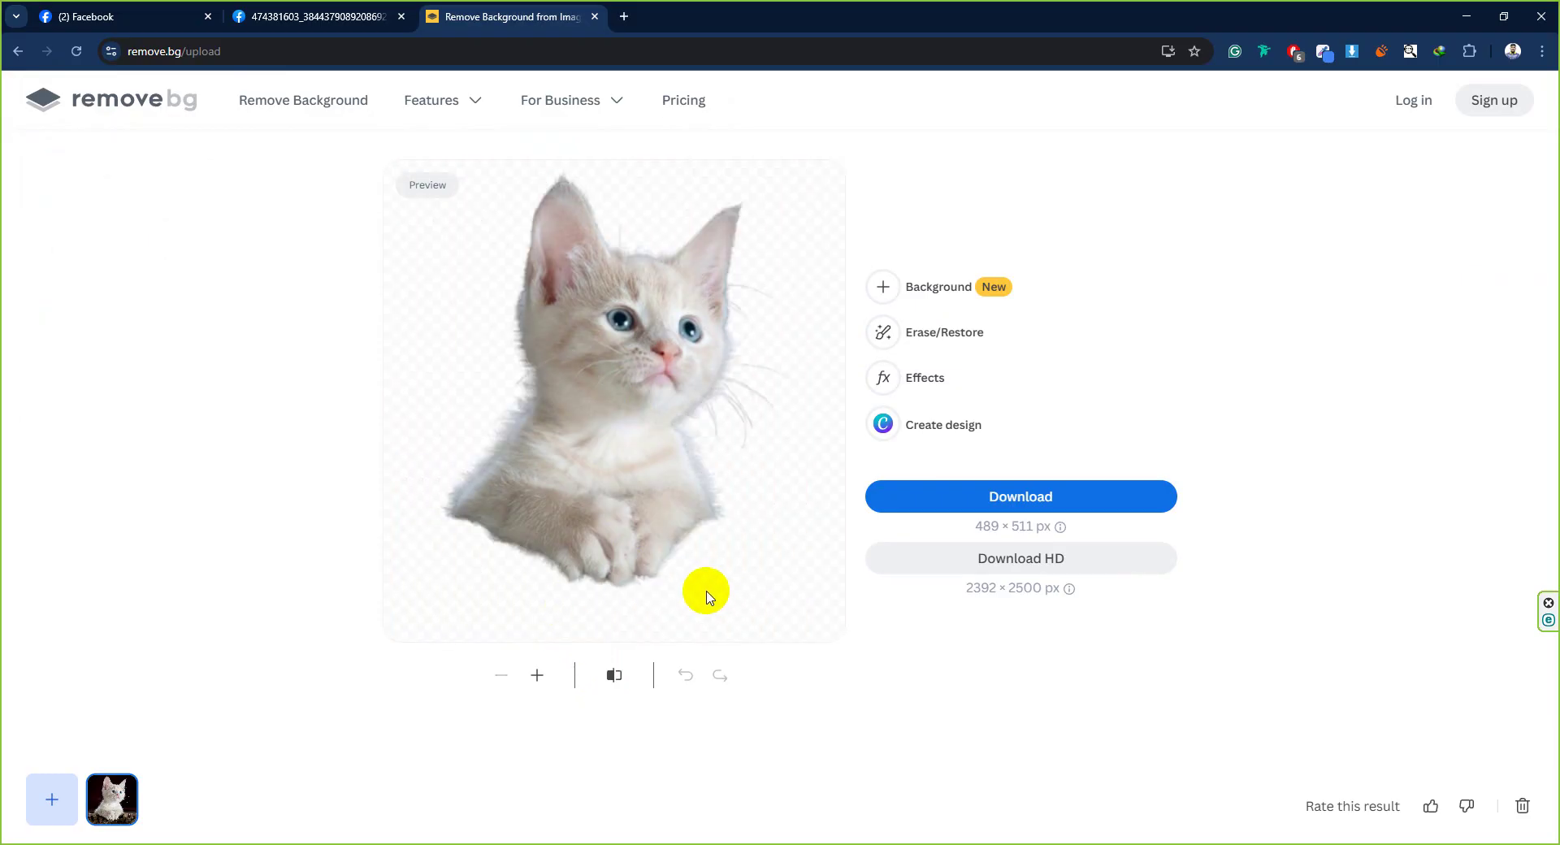
{"action": "left_click", "coordinate": [619, 684]}
{"action": "left_click", "coordinate": [620, 684]}
{"action": "left_click", "coordinate": [620, 684]}
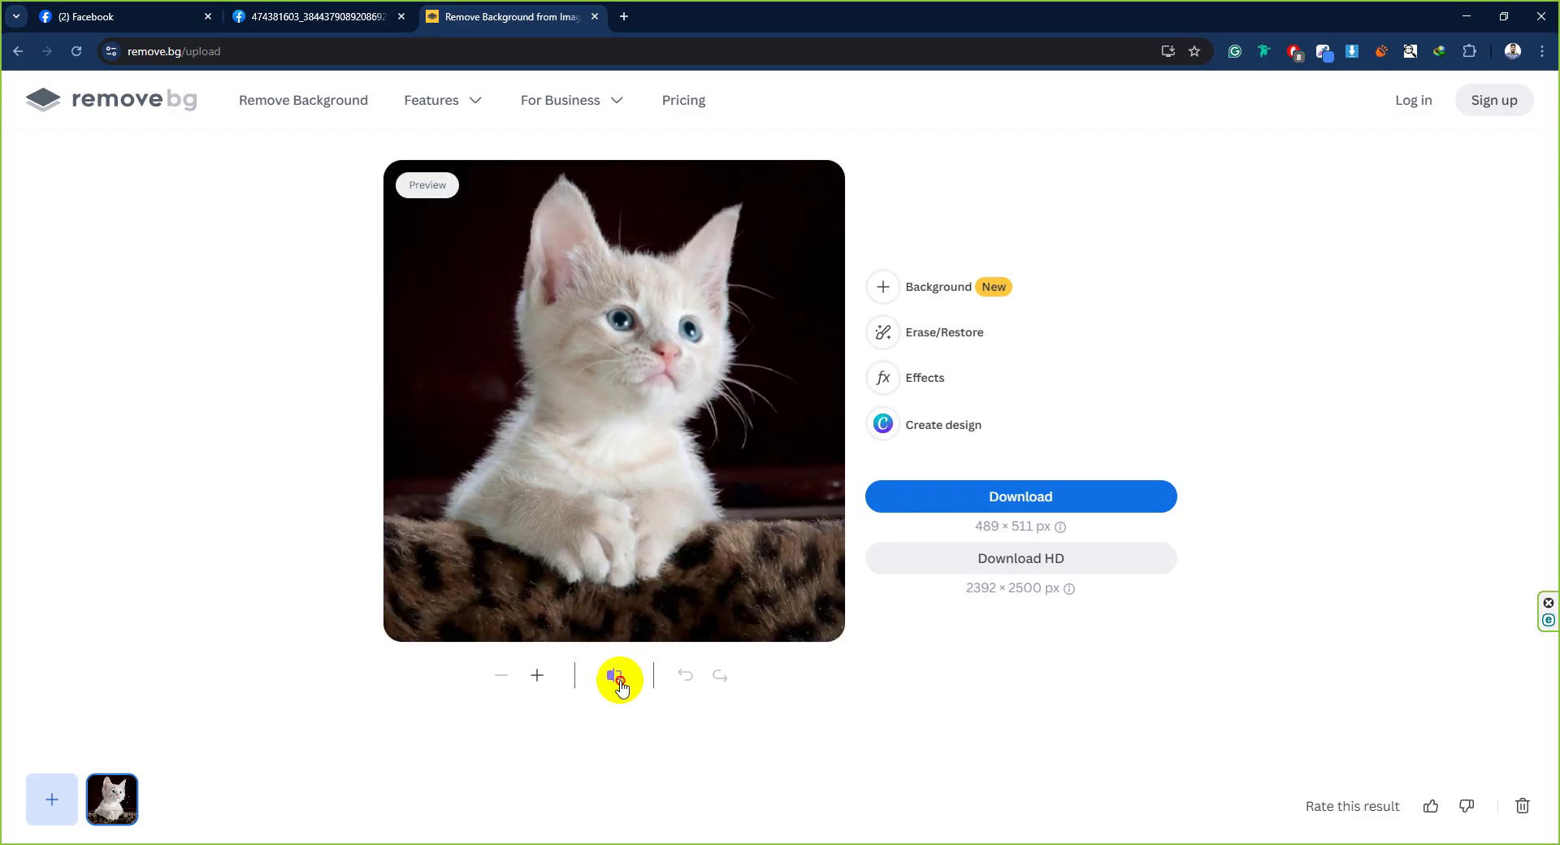
{"action": "left_click", "coordinate": [620, 684]}
{"action": "left_click", "coordinate": [620, 685]}
{"action": "left_click", "coordinate": [620, 685]}
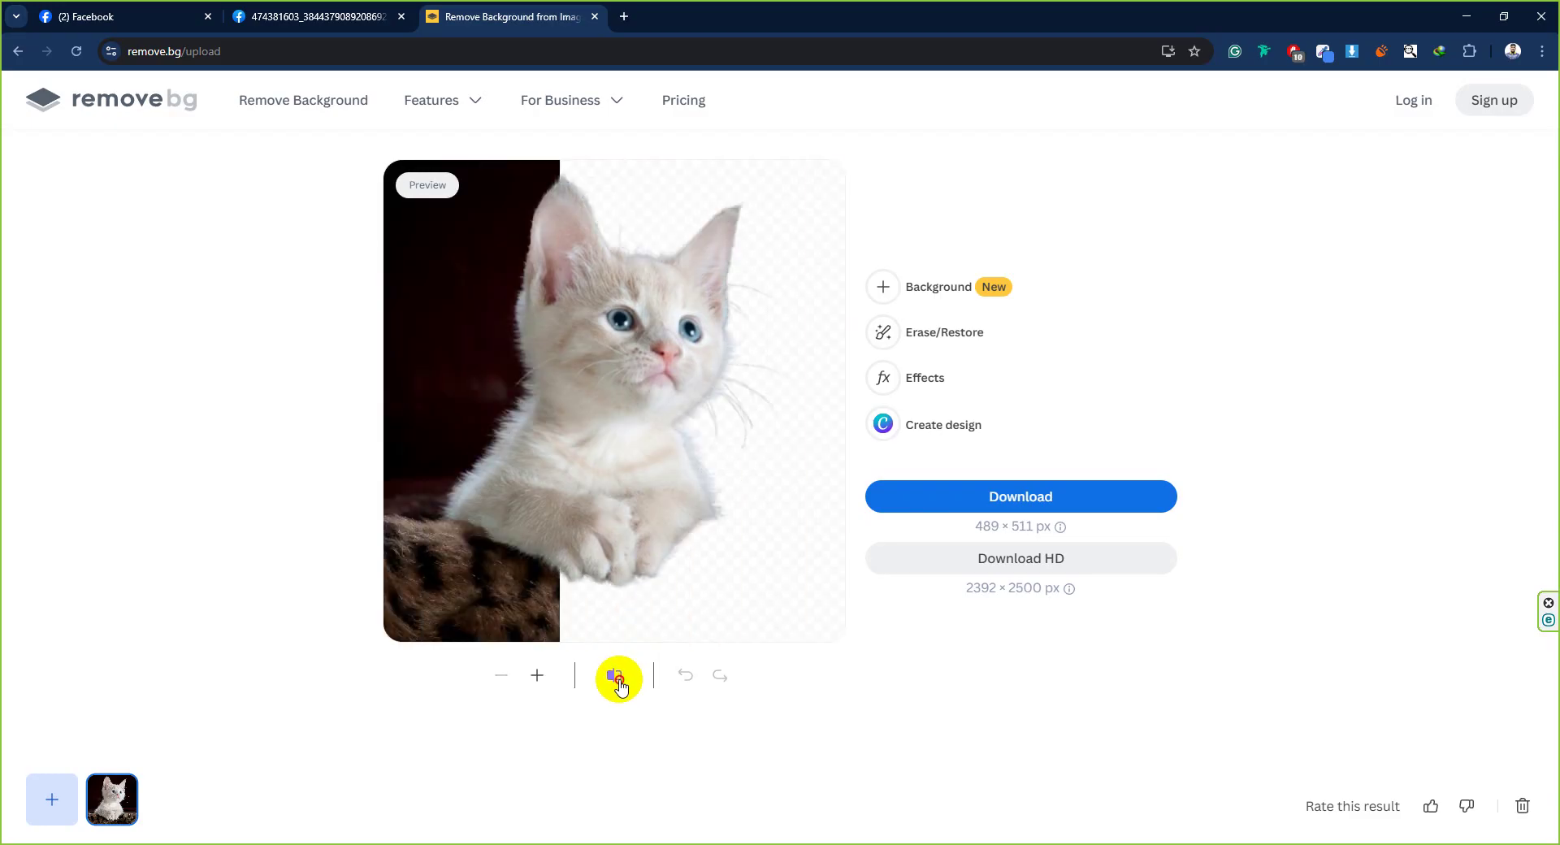
{"action": "left_click", "coordinate": [620, 684]}
{"action": "left_click", "coordinate": [620, 684]}
{"action": "left_click", "coordinate": [620, 684]}
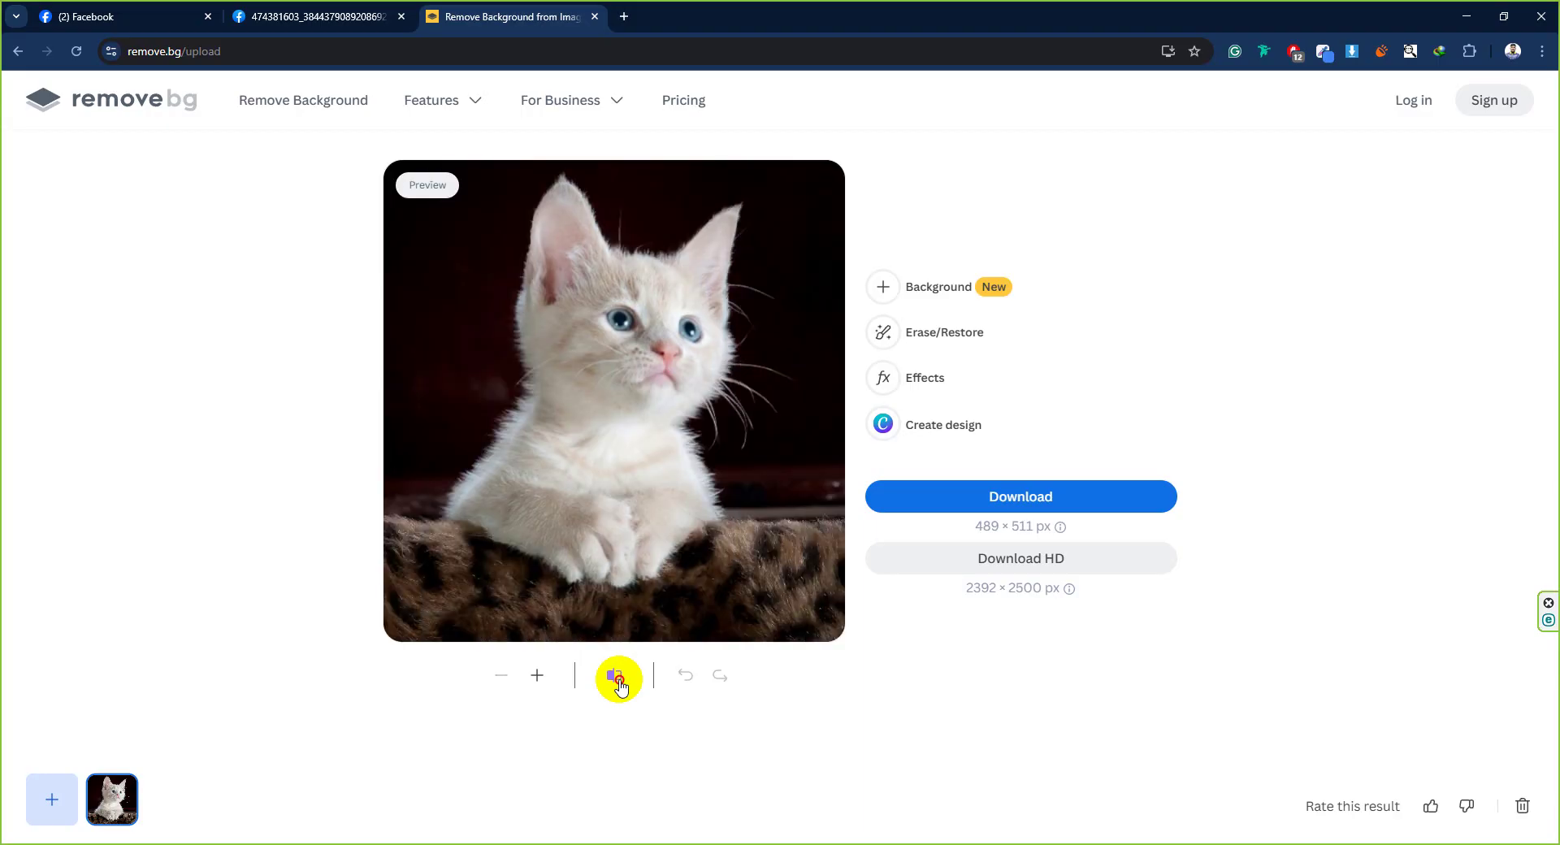
{"action": "left_click", "coordinate": [620, 684]}
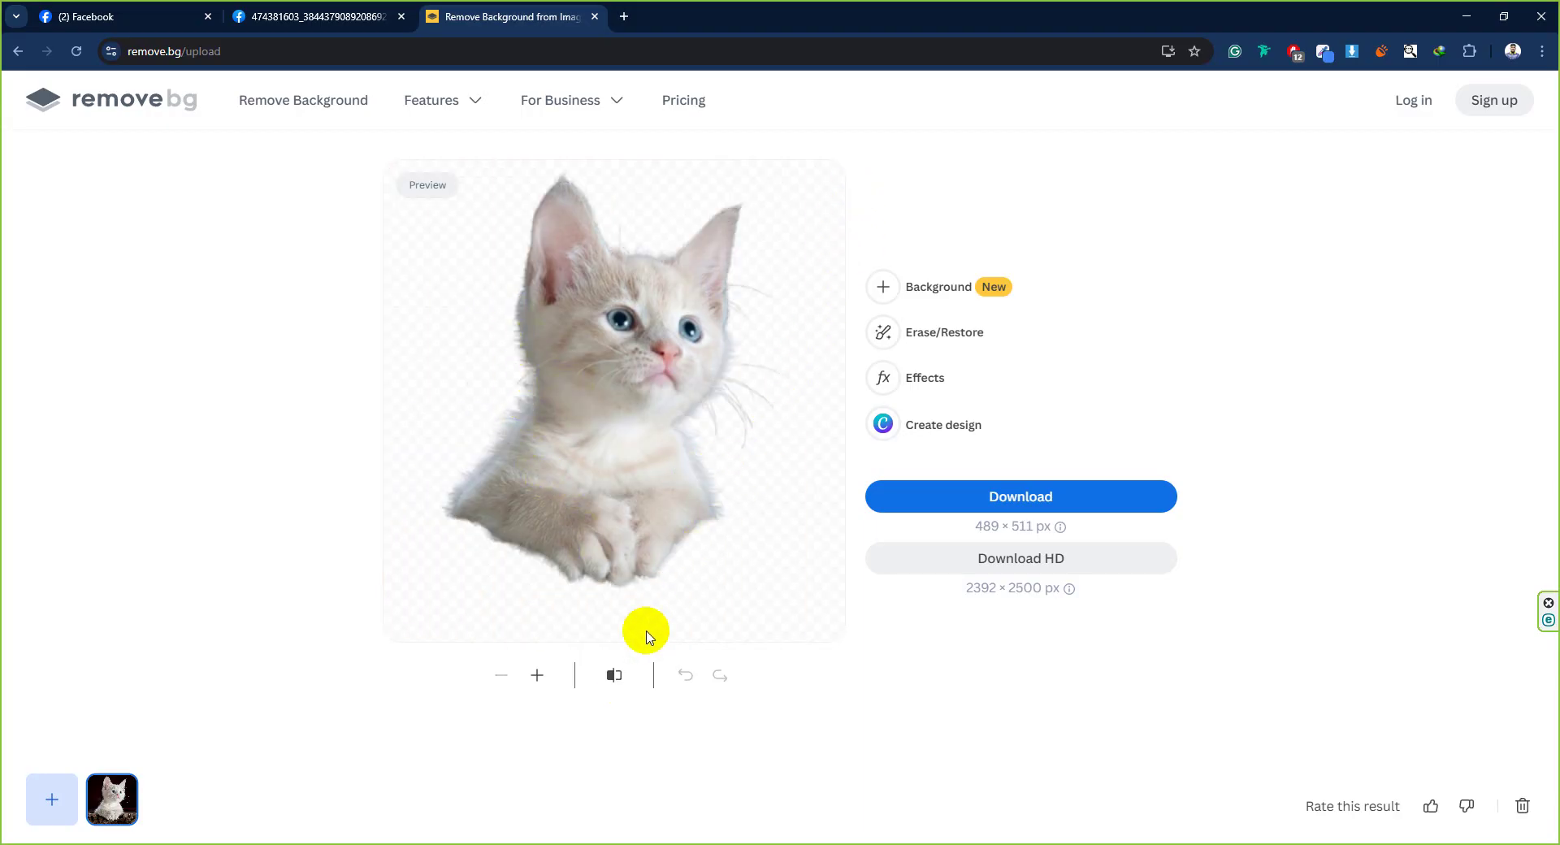
{"action": "left_click", "coordinate": [622, 688]}
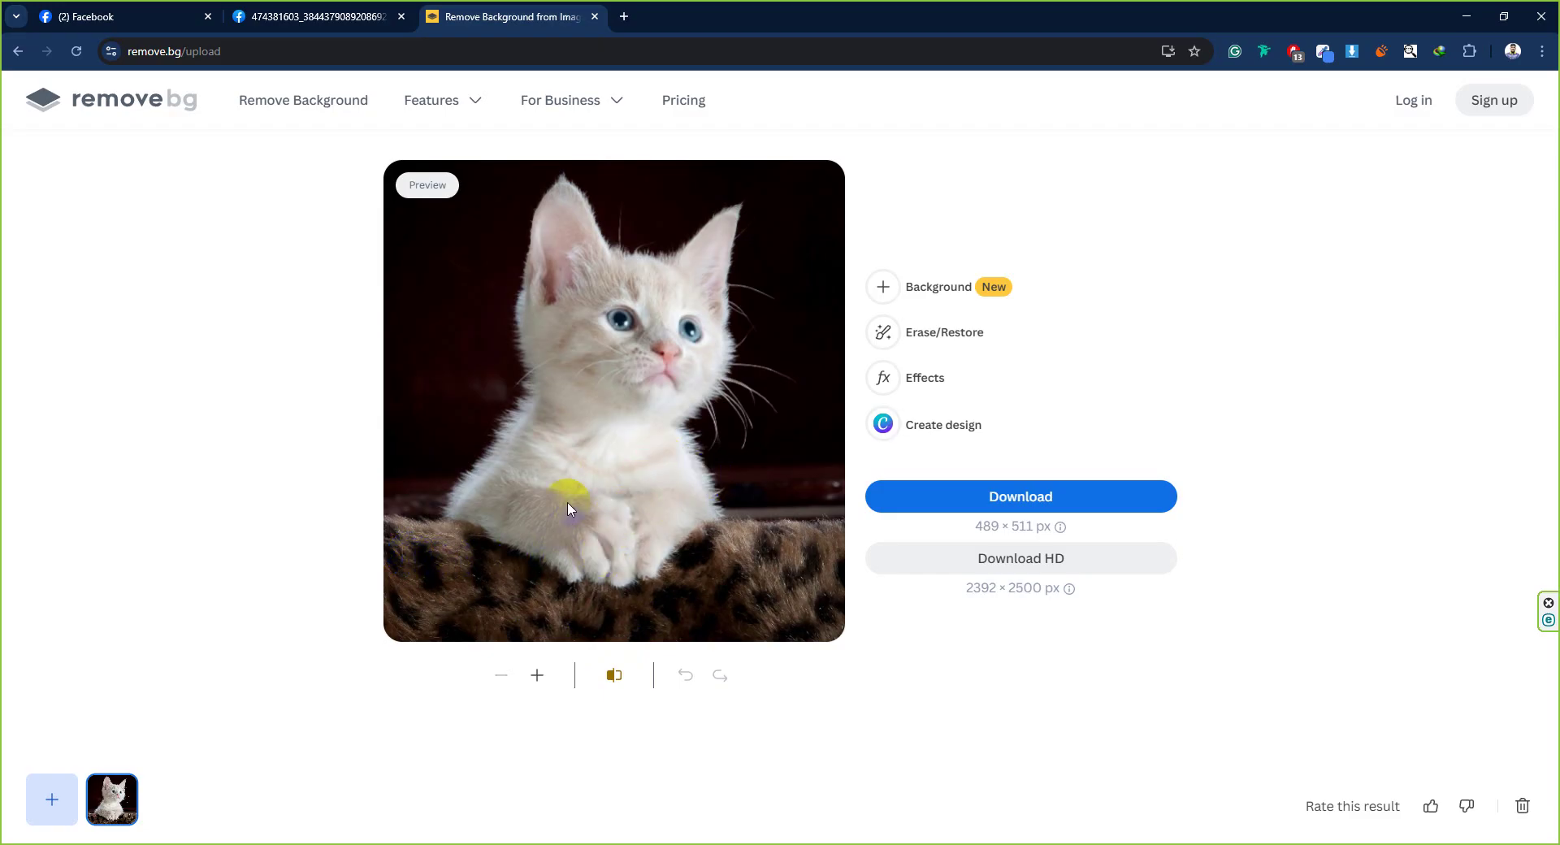
- Switch back to Photoshop, undo the Magic Eraser removal on Layer 0 copy, and select the kitten with the Object Selection Tool
{"action": "left_click", "coordinate": [510, 567]}
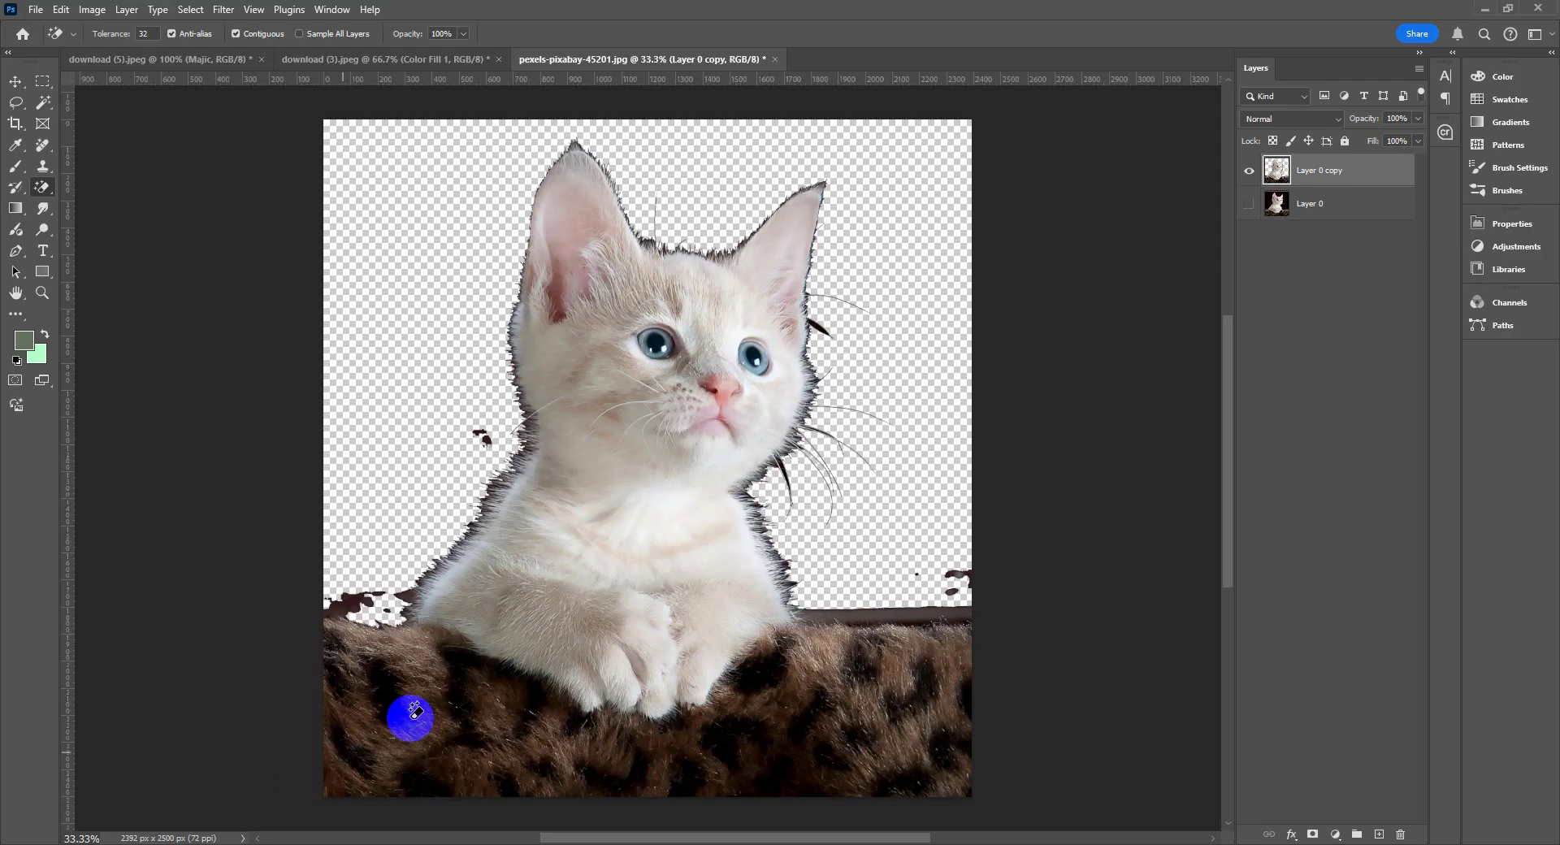
{"action": "key", "text": "ctrl+z"}
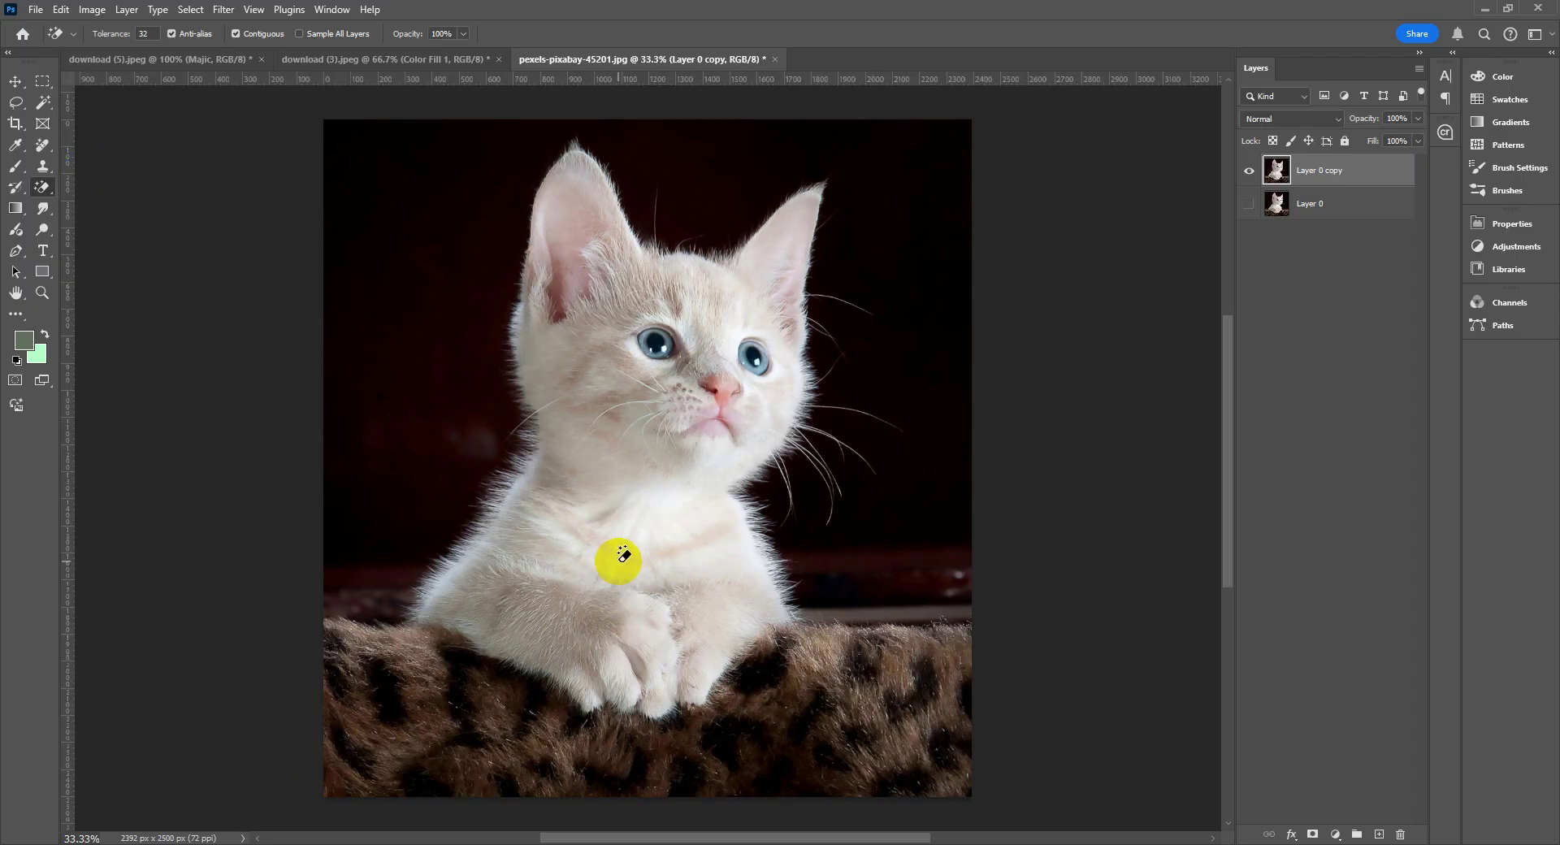
{"action": "left_click", "coordinate": [44, 107]}
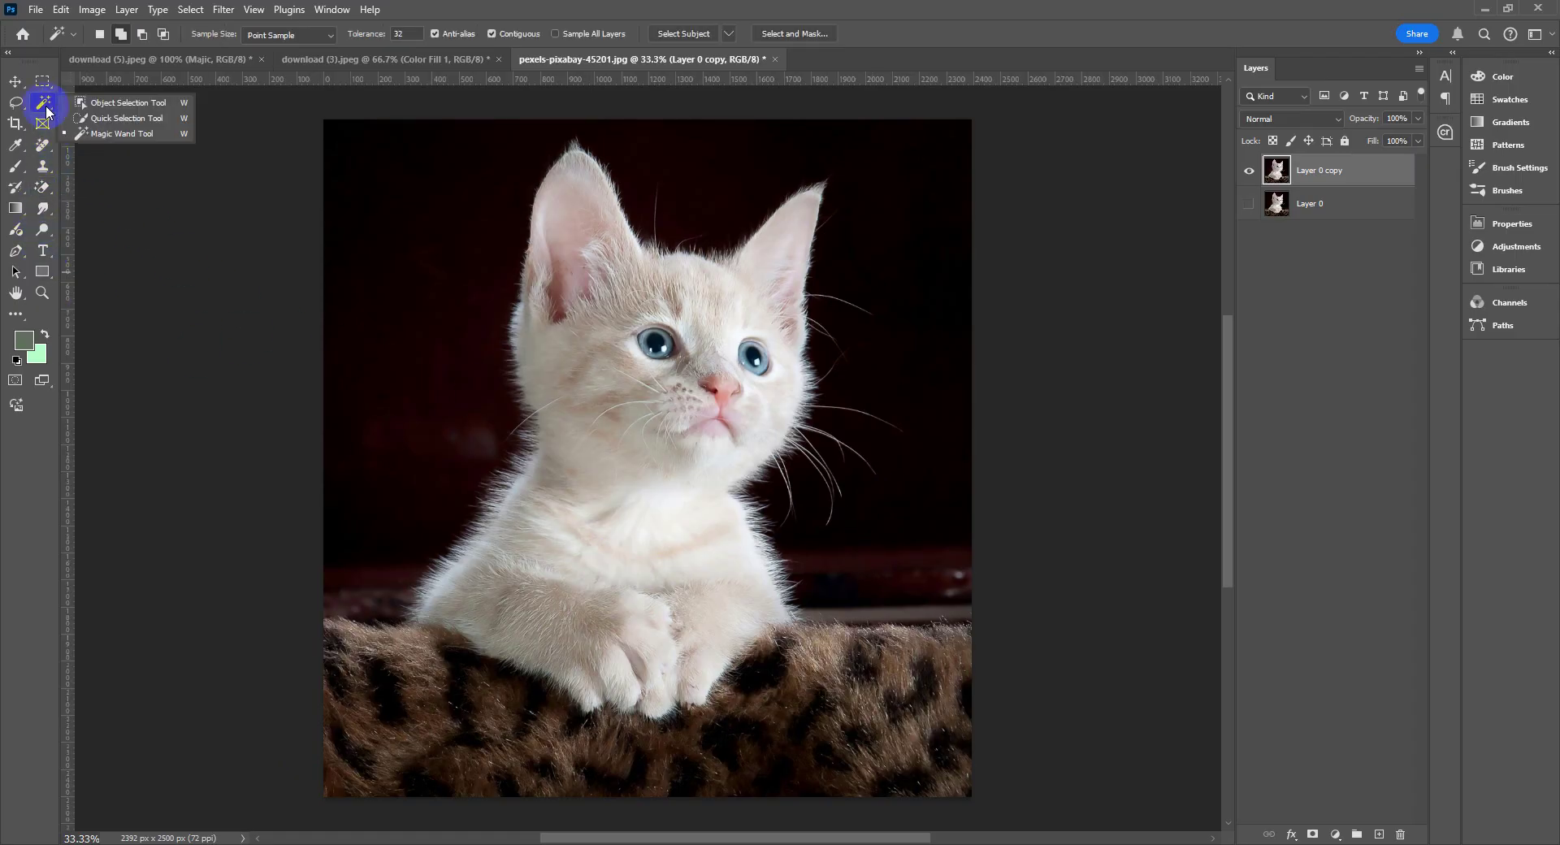
{"action": "left_click", "coordinate": [106, 110]}
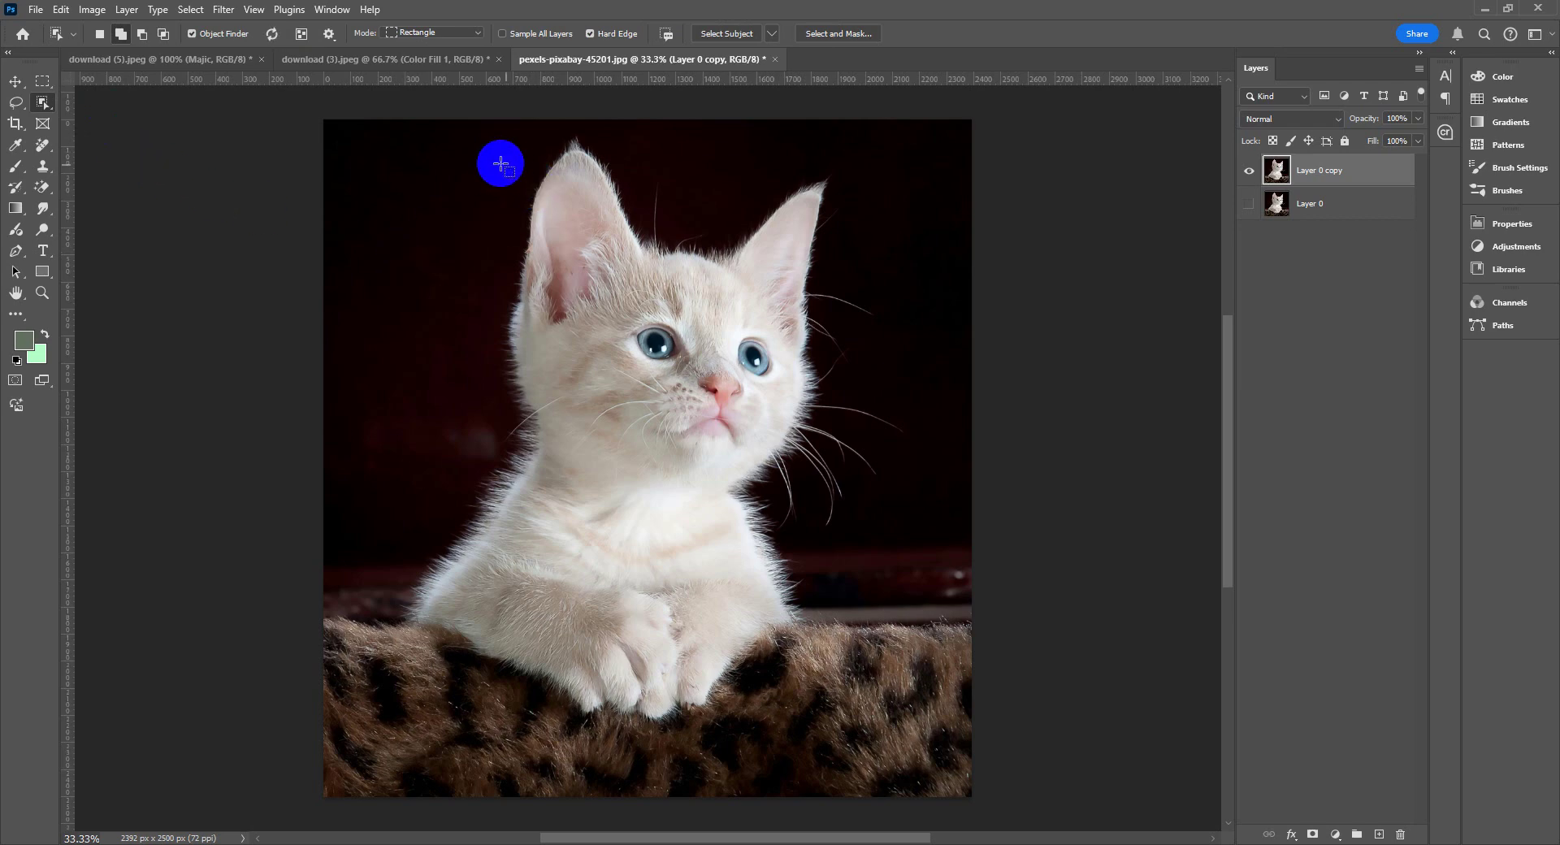
{"action": "left_click_drag", "start_coordinate": [380, 141], "coordinate": [898, 707]}
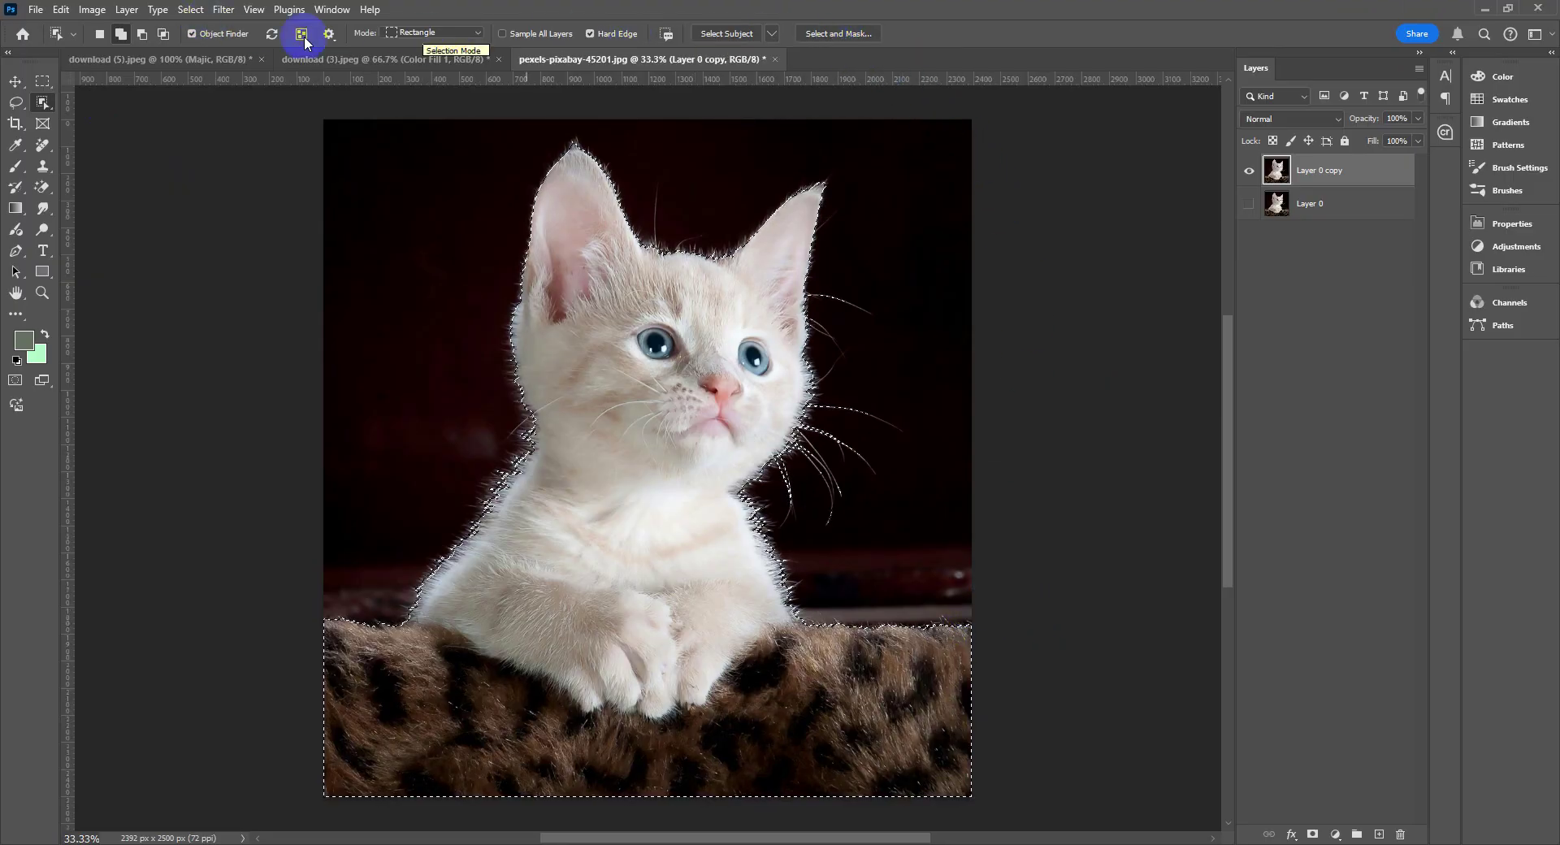
- Open the selection in Select and Mask and try the Black & White, On Black and On White views before returning to Overlay
{"action": "left_click", "coordinate": [847, 33]}
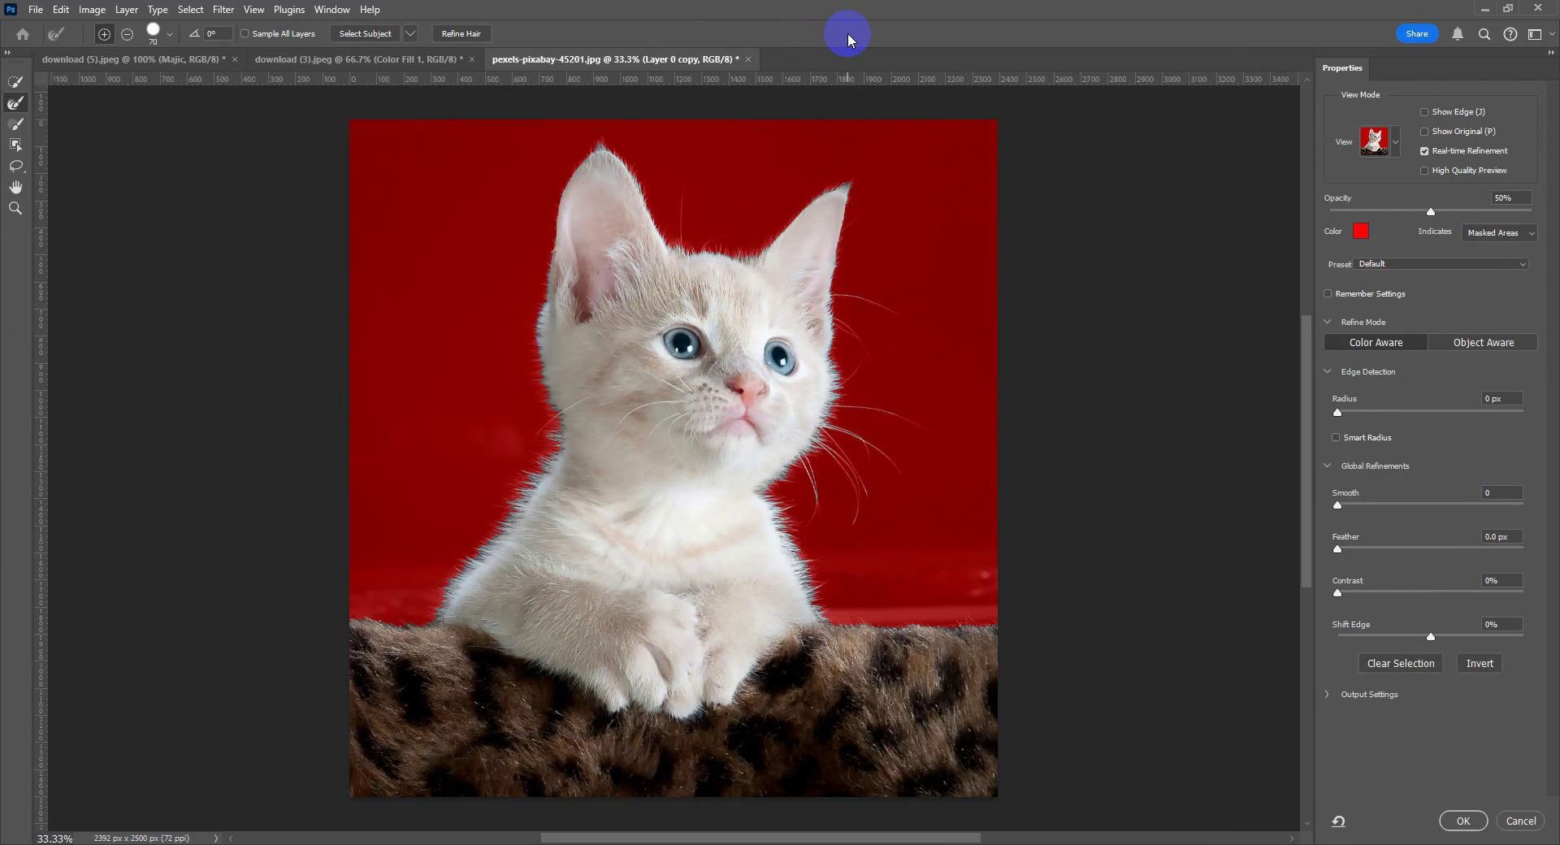
{"action": "left_click", "coordinate": [1396, 154]}
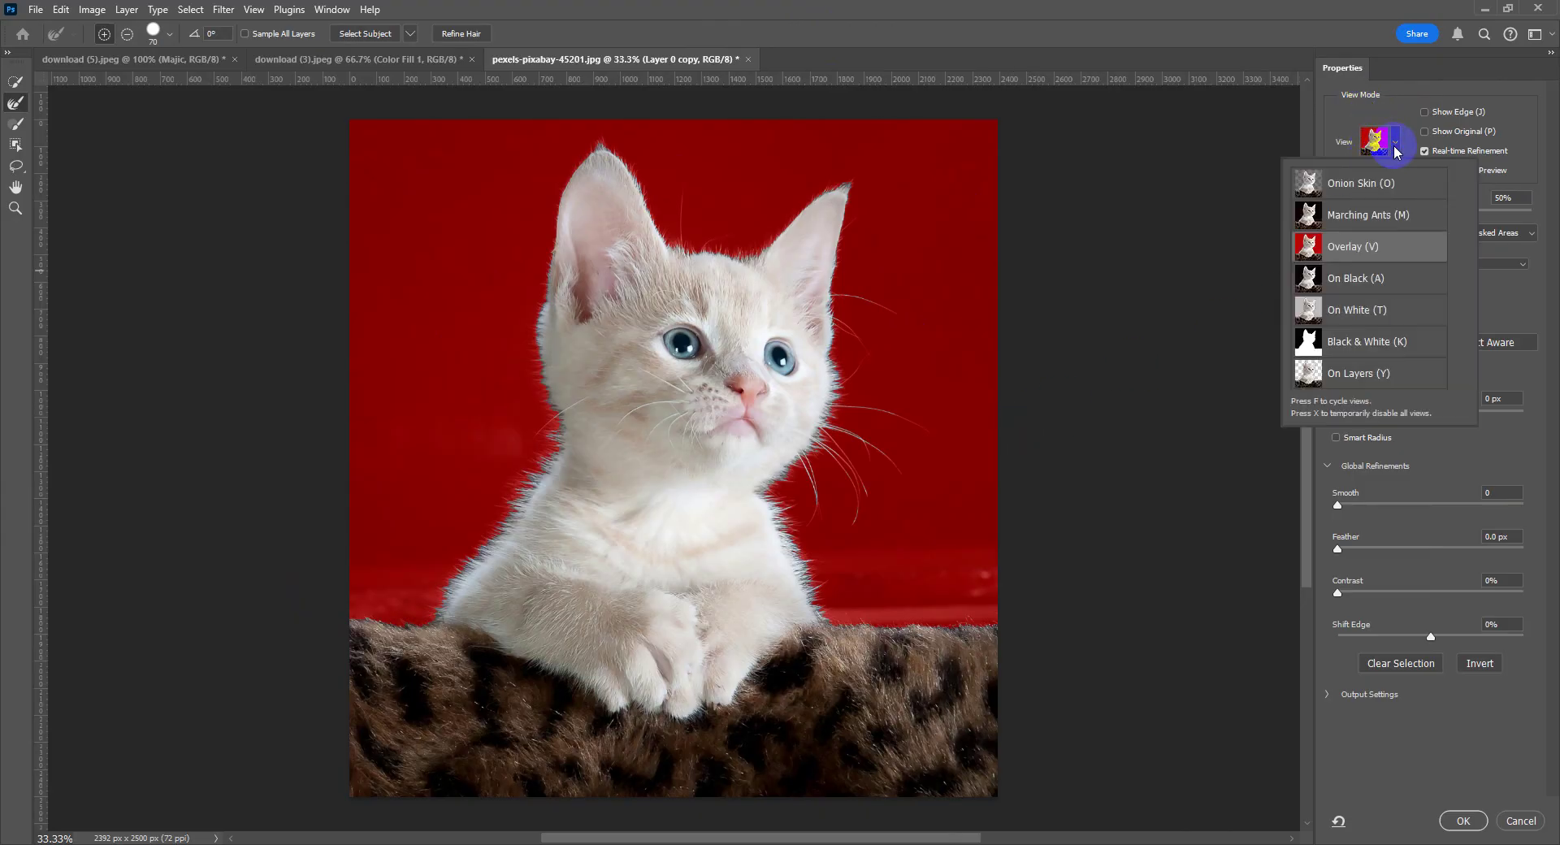
{"action": "left_click", "coordinate": [1351, 344]}
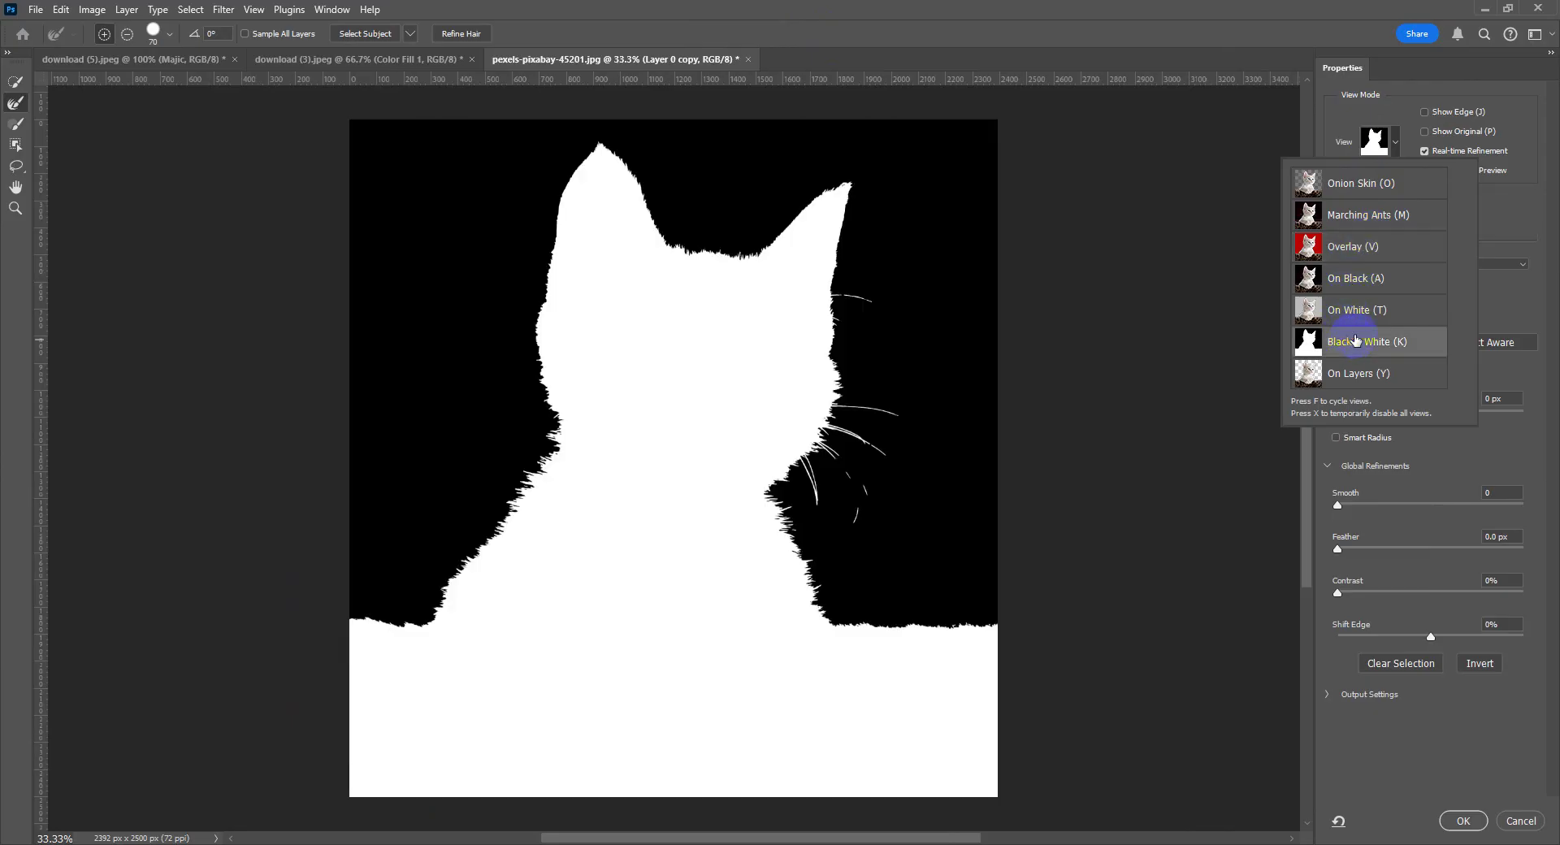
{"action": "left_click", "coordinate": [1359, 285]}
{"action": "left_click", "coordinate": [1366, 316]}
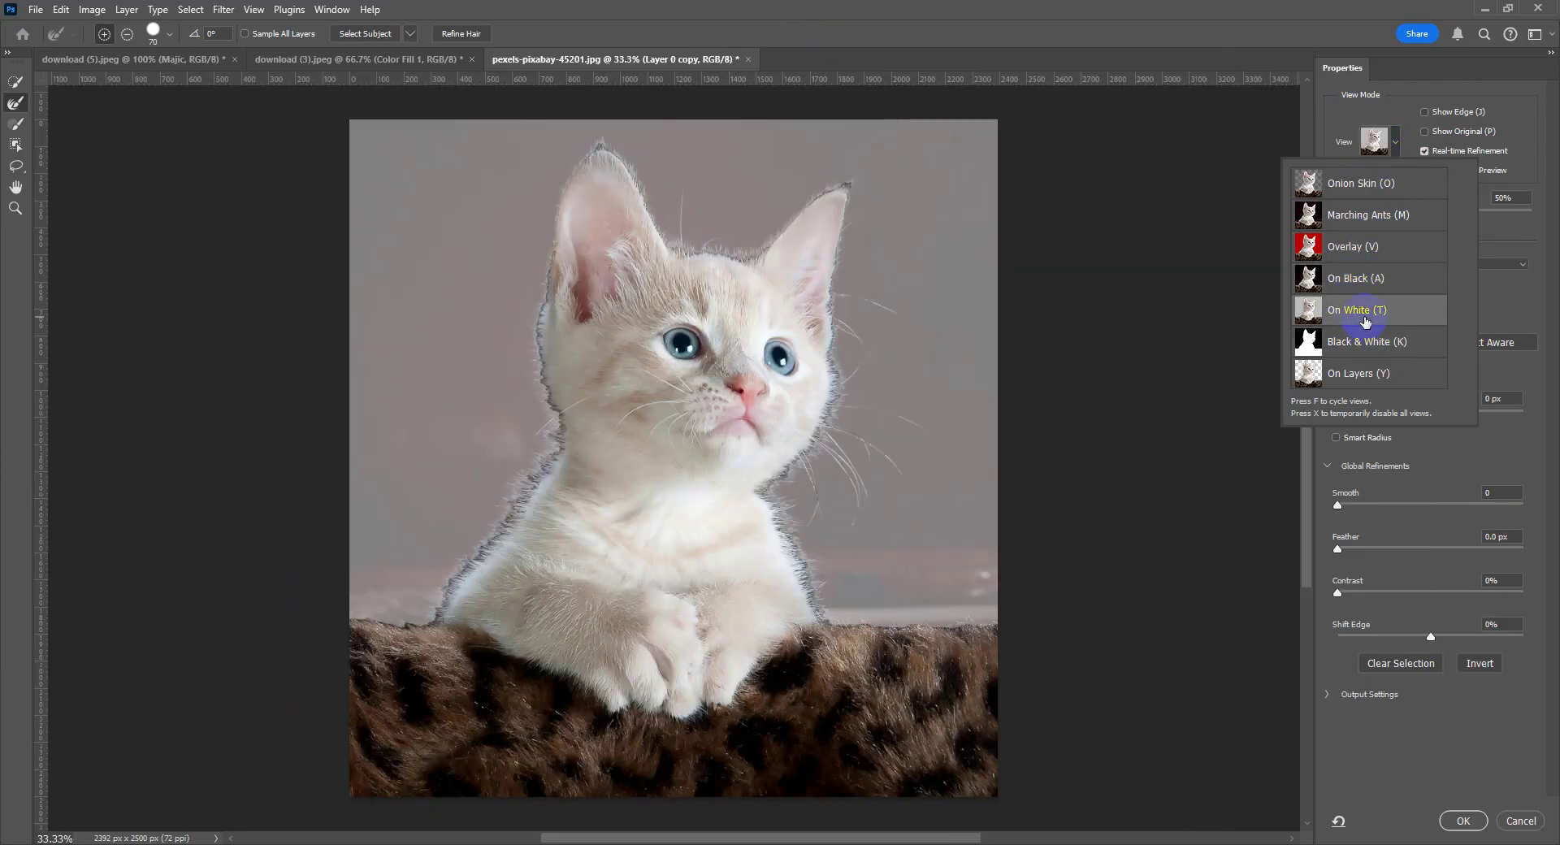
{"action": "left_click", "coordinate": [1362, 254]}
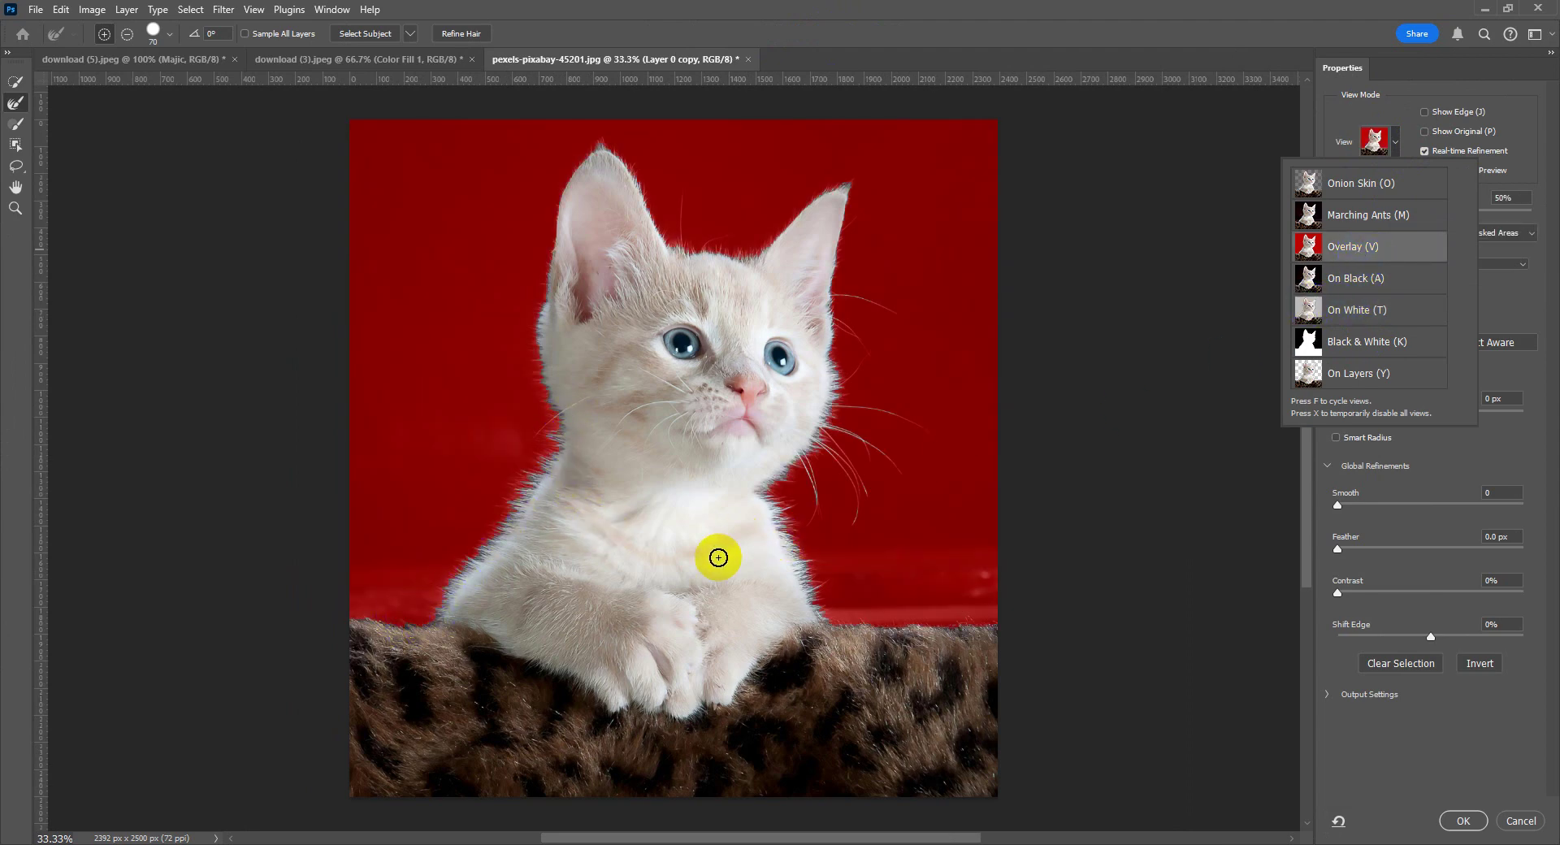
- Enlarge the Refine Edge Brush to 150 and brush along the fur edges around the kitten's outline
{"action": "left_click", "coordinate": [11, 108]}
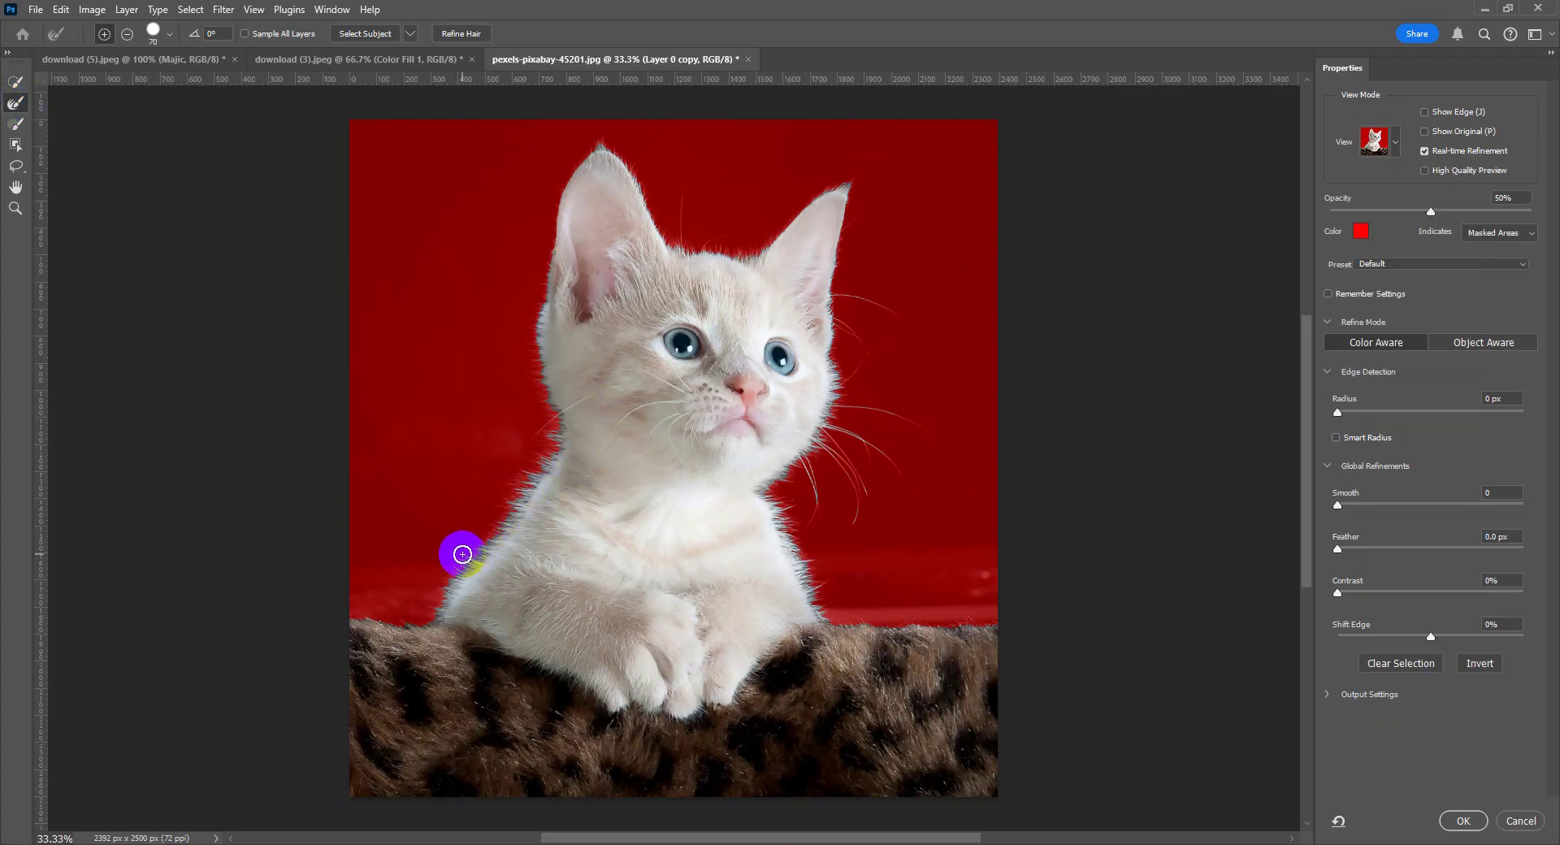
{"action": "key", "text": "bracketright"}
{"action": "key", "text": "bracketright"}
{"action": "key", "text": "bracketright"}
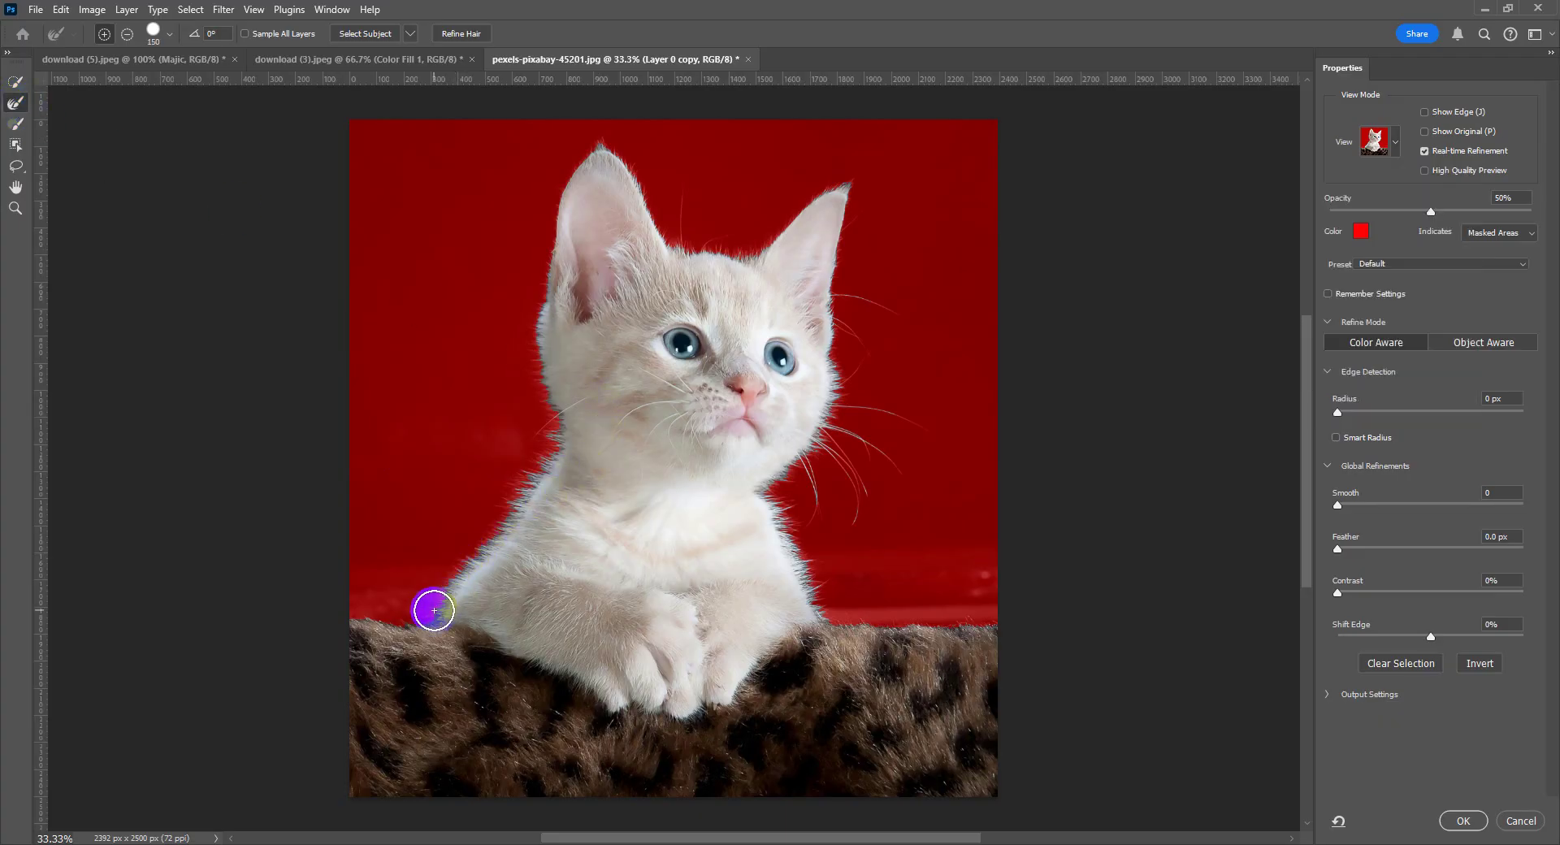
{"action": "mouse_move", "coordinate": [434, 610]}
{"action": "left_mouse_down"}
{"action": "mouse_move", "coordinate": [531, 482]}
{"action": "mouse_move", "coordinate": [552, 410]}
{"action": "left_mouse_up"}
{"action": "mouse_move", "coordinate": [542, 368]}
{"action": "left_mouse_down"}
{"action": "mouse_move", "coordinate": [577, 163]}
{"action": "mouse_move", "coordinate": [608, 152]}
{"action": "mouse_move", "coordinate": [662, 231]}
{"action": "mouse_move", "coordinate": [735, 264]}
{"action": "mouse_move", "coordinate": [841, 188]}
{"action": "mouse_move", "coordinate": [854, 264]}
{"action": "mouse_move", "coordinate": [844, 324]}
{"action": "mouse_move", "coordinate": [831, 315]}
{"action": "mouse_move", "coordinate": [830, 419]}
{"action": "mouse_move", "coordinate": [770, 490]}
{"action": "mouse_move", "coordinate": [791, 572]}
{"action": "mouse_move", "coordinate": [823, 614]}
{"action": "mouse_move", "coordinate": [1068, 617]}
{"action": "mouse_move", "coordinate": [979, 613]}
{"action": "left_mouse_up"}
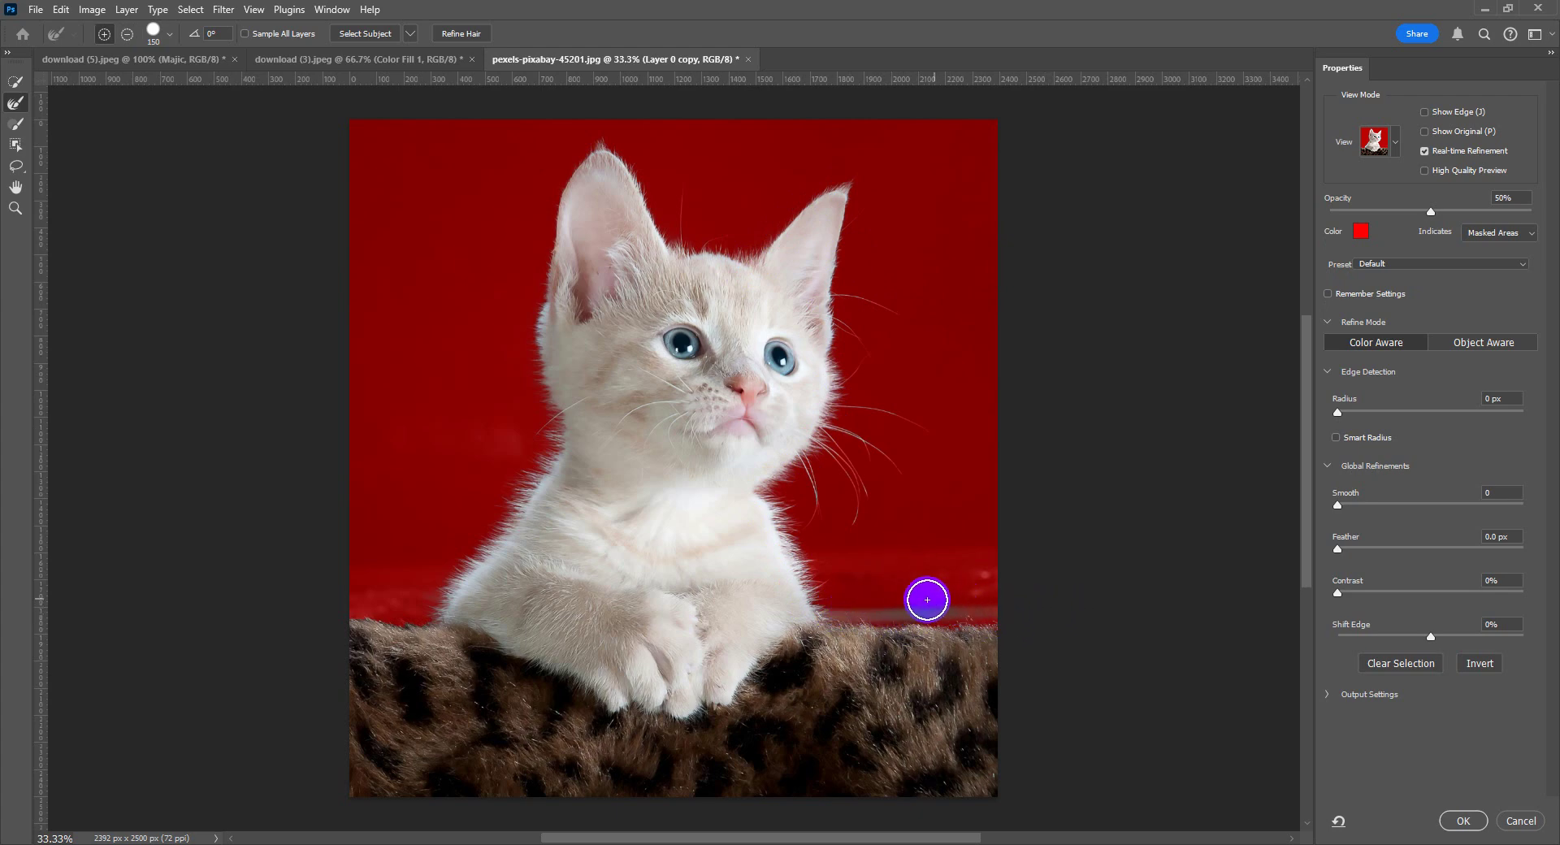
- Try the Refine Edge Brush's subtract mode, and make further strokes over the kitten's body, head and ear edges
{"action": "key", "text": "alt"}
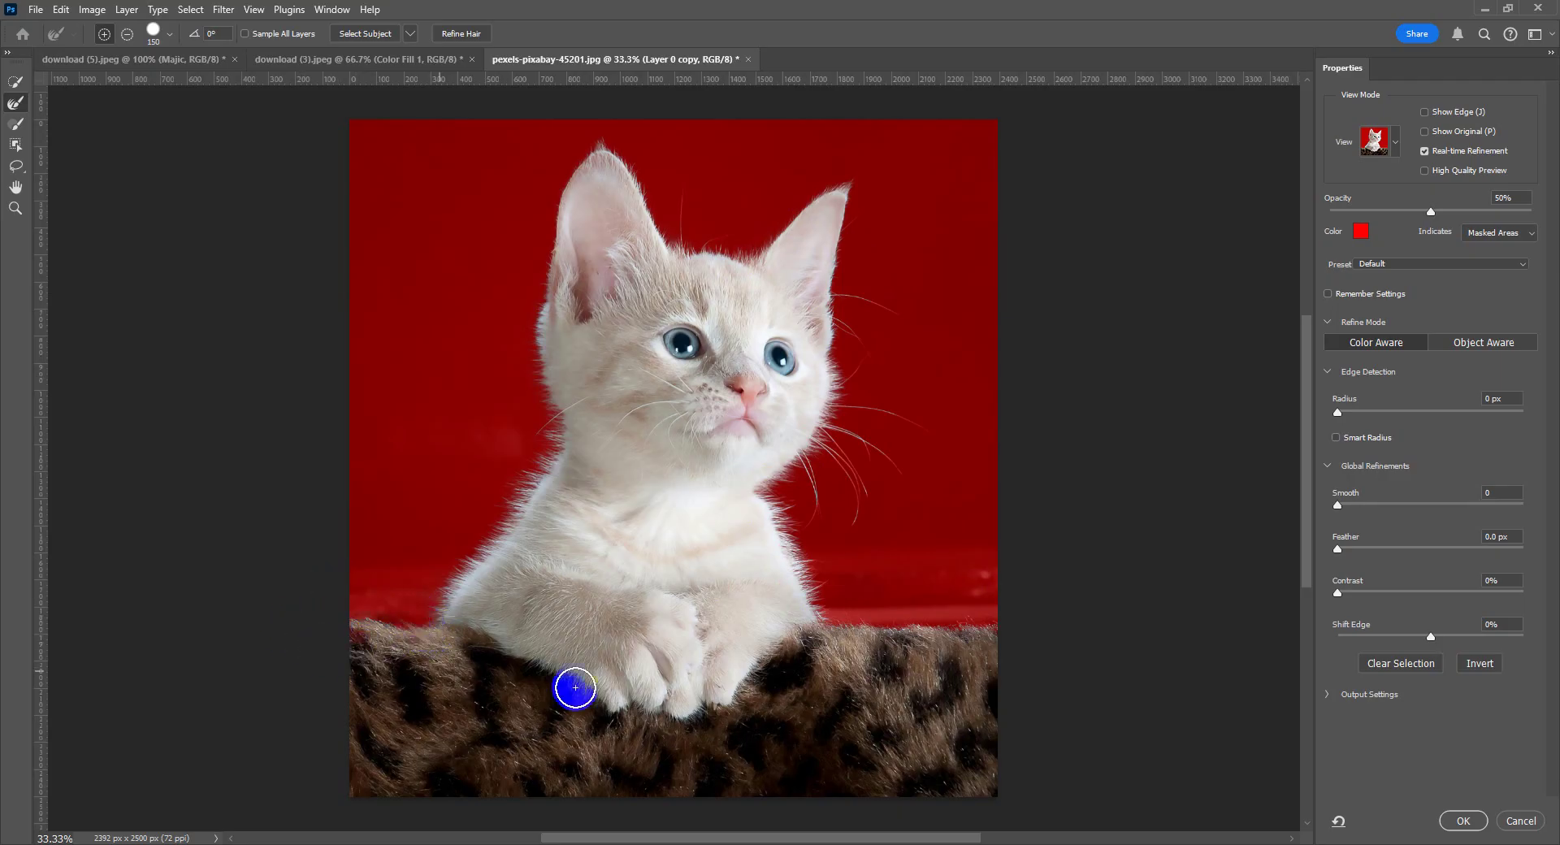
{"action": "left_click", "coordinate": [754, 643]}
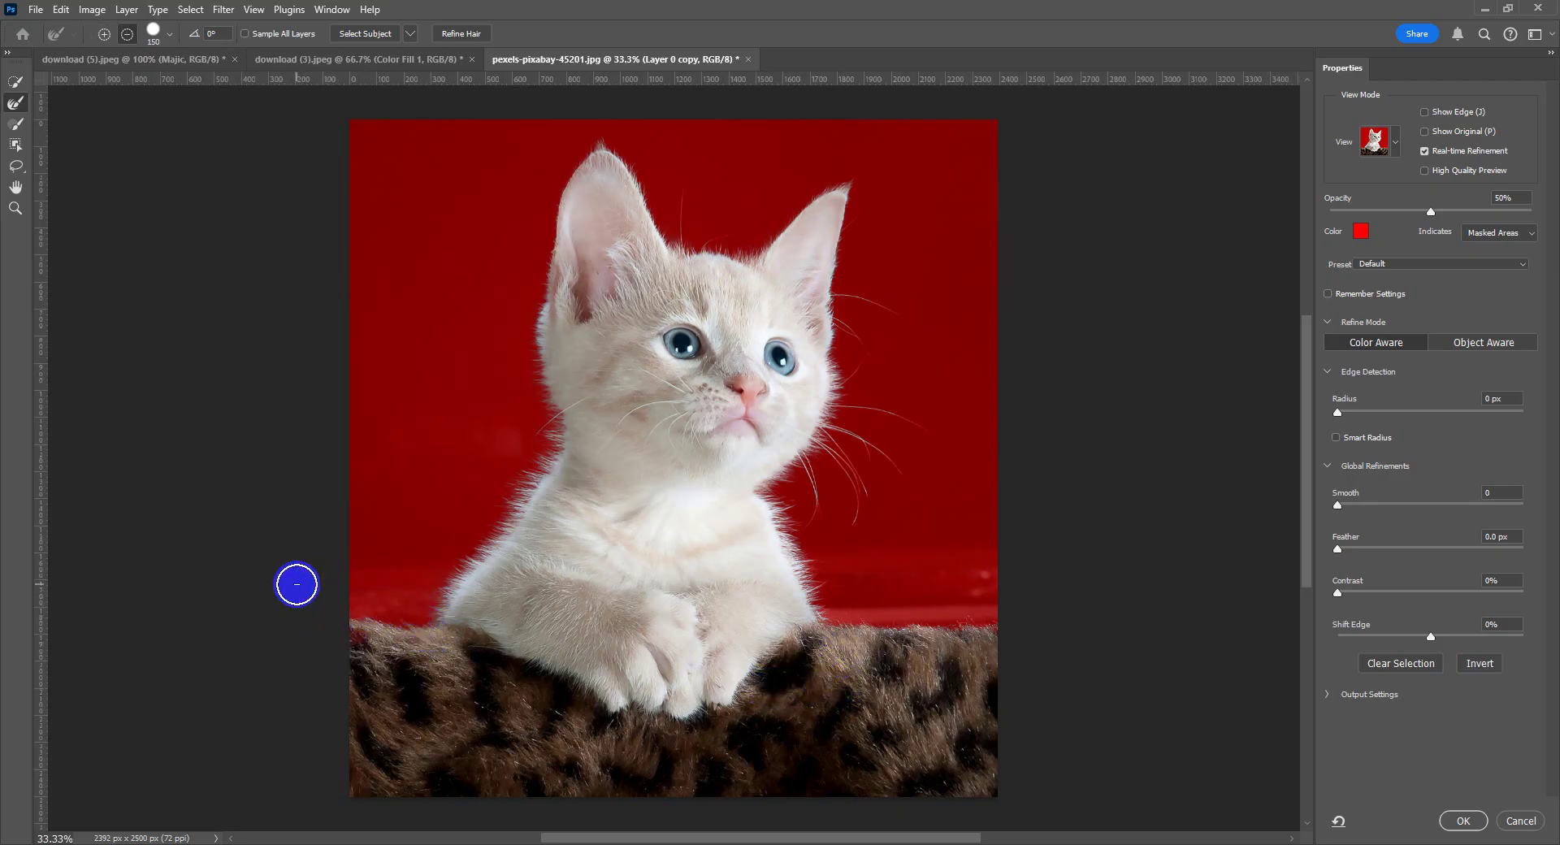
{"action": "left_click_drag", "start_coordinate": [511, 618], "coordinate": [533, 310]}
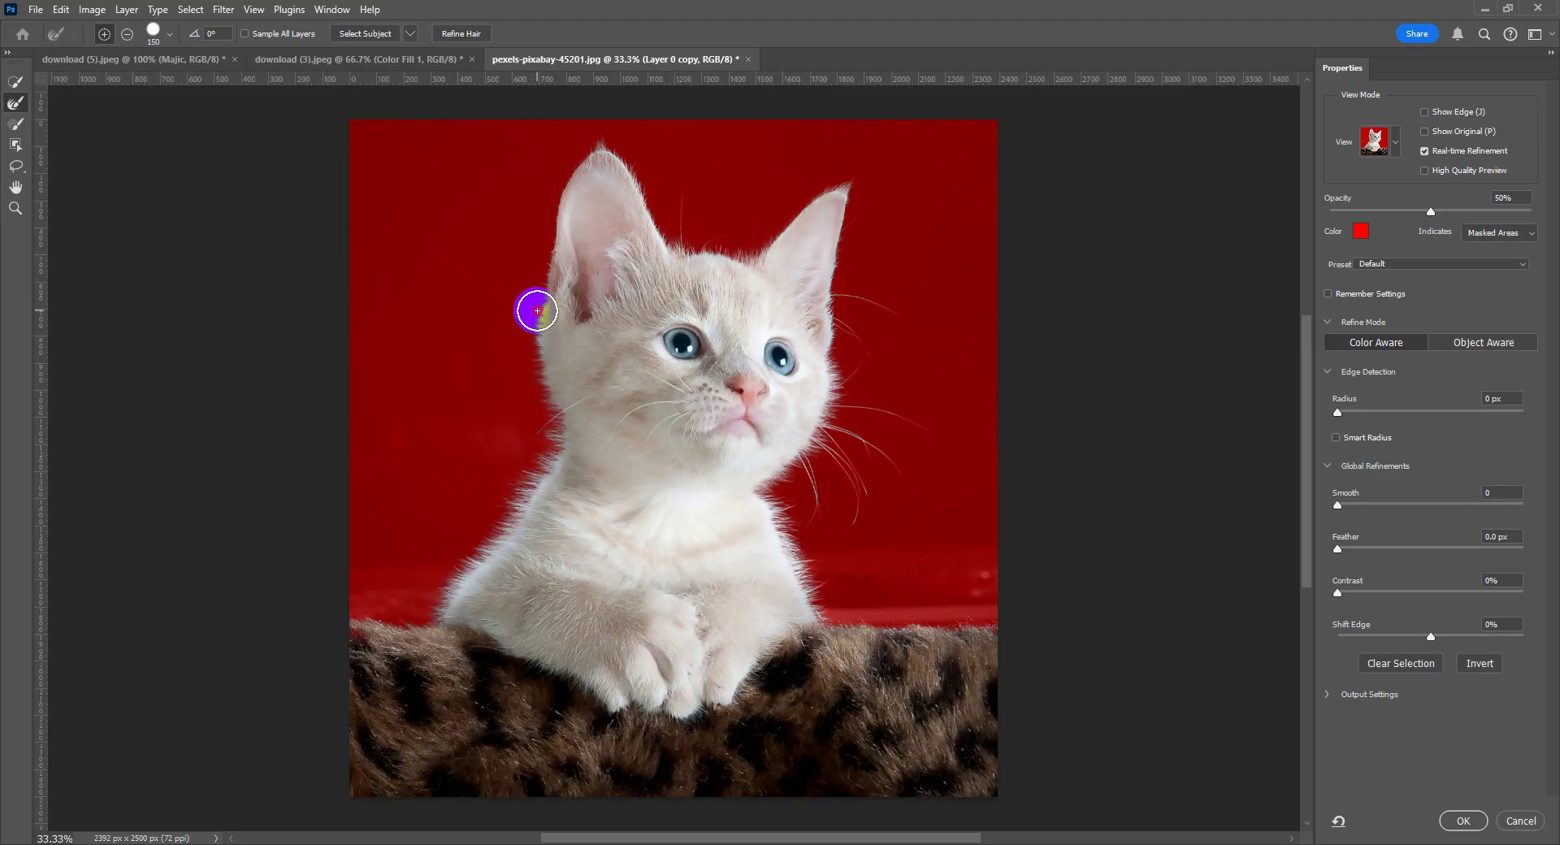
{"action": "left_click_drag", "start_coordinate": [683, 345], "coordinate": [825, 326]}
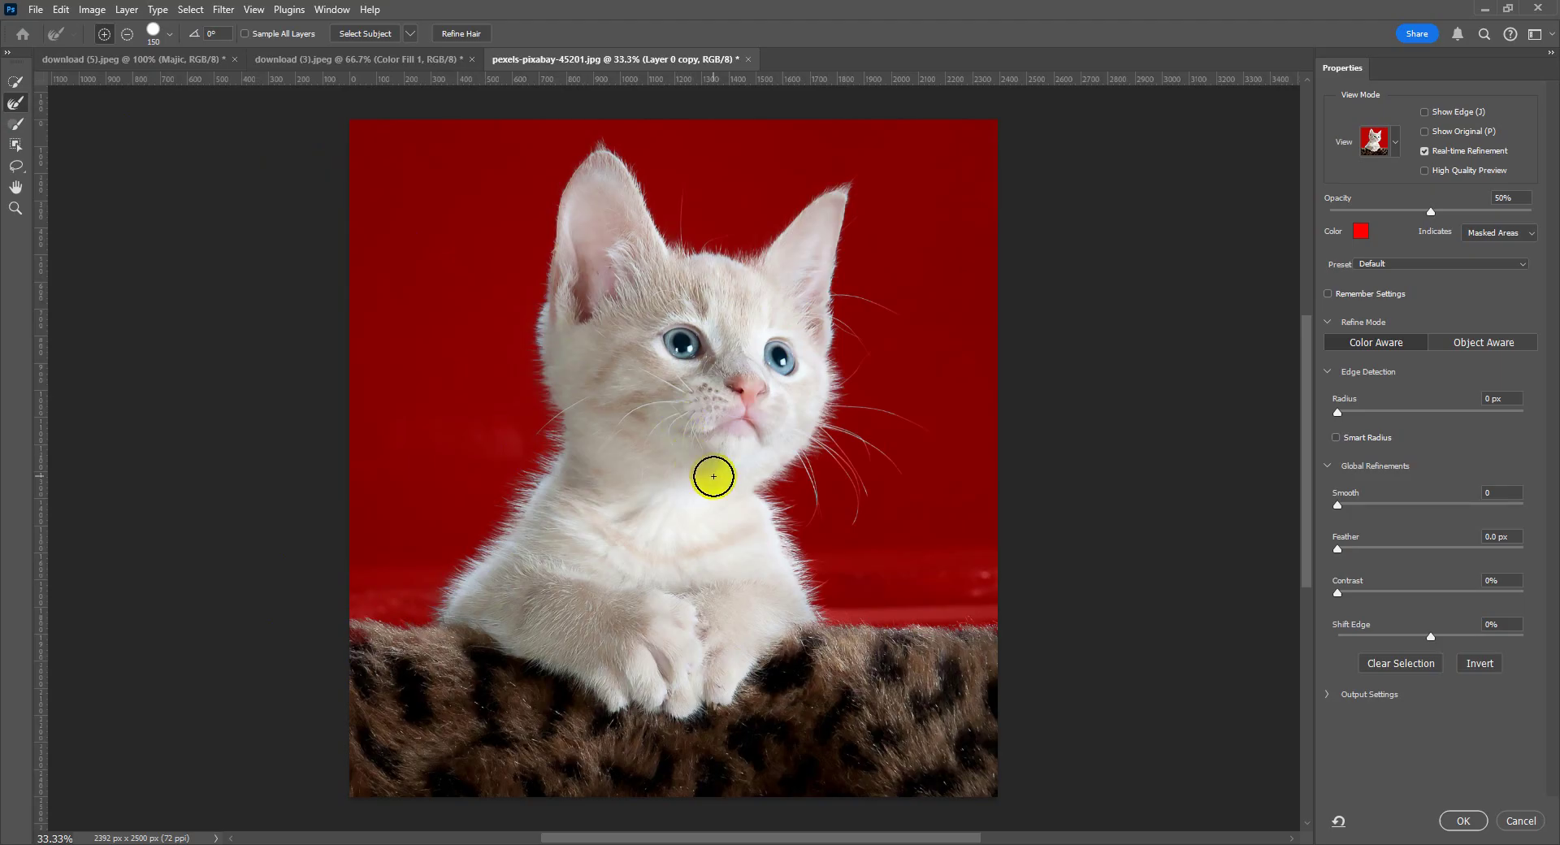
{"action": "mouse_move", "coordinate": [713, 476]}
{"action": "left_mouse_down"}
{"action": "mouse_move", "coordinate": [723, 439]}
{"action": "mouse_move", "coordinate": [761, 439]}
{"action": "mouse_move", "coordinate": [822, 368]}
{"action": "mouse_move", "coordinate": [830, 394]}
{"action": "mouse_move", "coordinate": [837, 329]}
{"action": "left_mouse_up"}
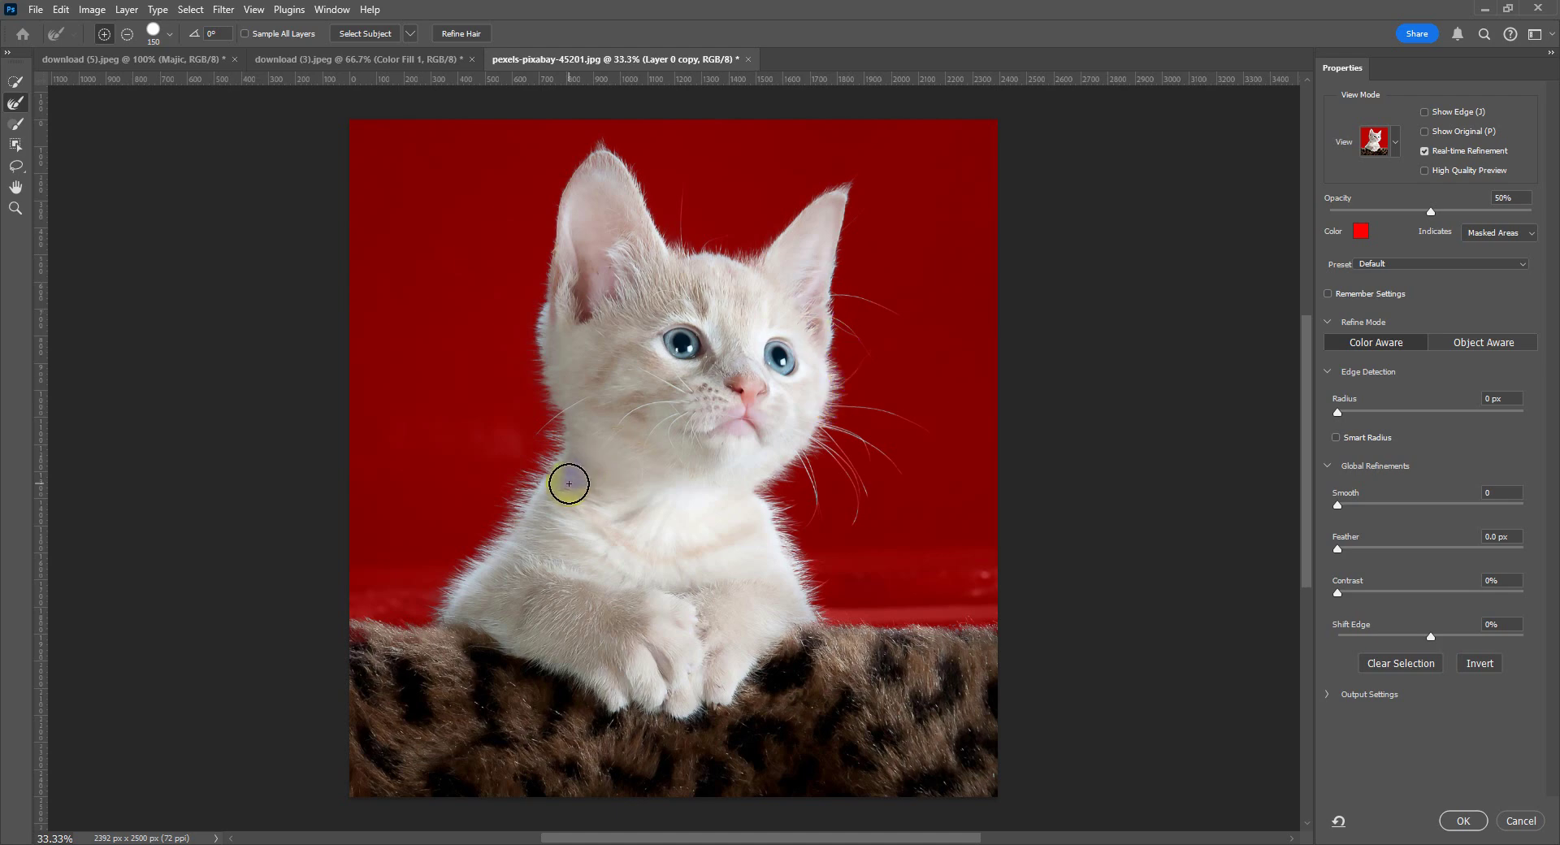
{"action": "mouse_move", "coordinate": [569, 483]}
{"action": "left_mouse_down"}
{"action": "mouse_move", "coordinate": [905, 251]}
{"action": "mouse_move", "coordinate": [641, 271]}
{"action": "mouse_move", "coordinate": [697, 374]}
{"action": "left_mouse_up"}
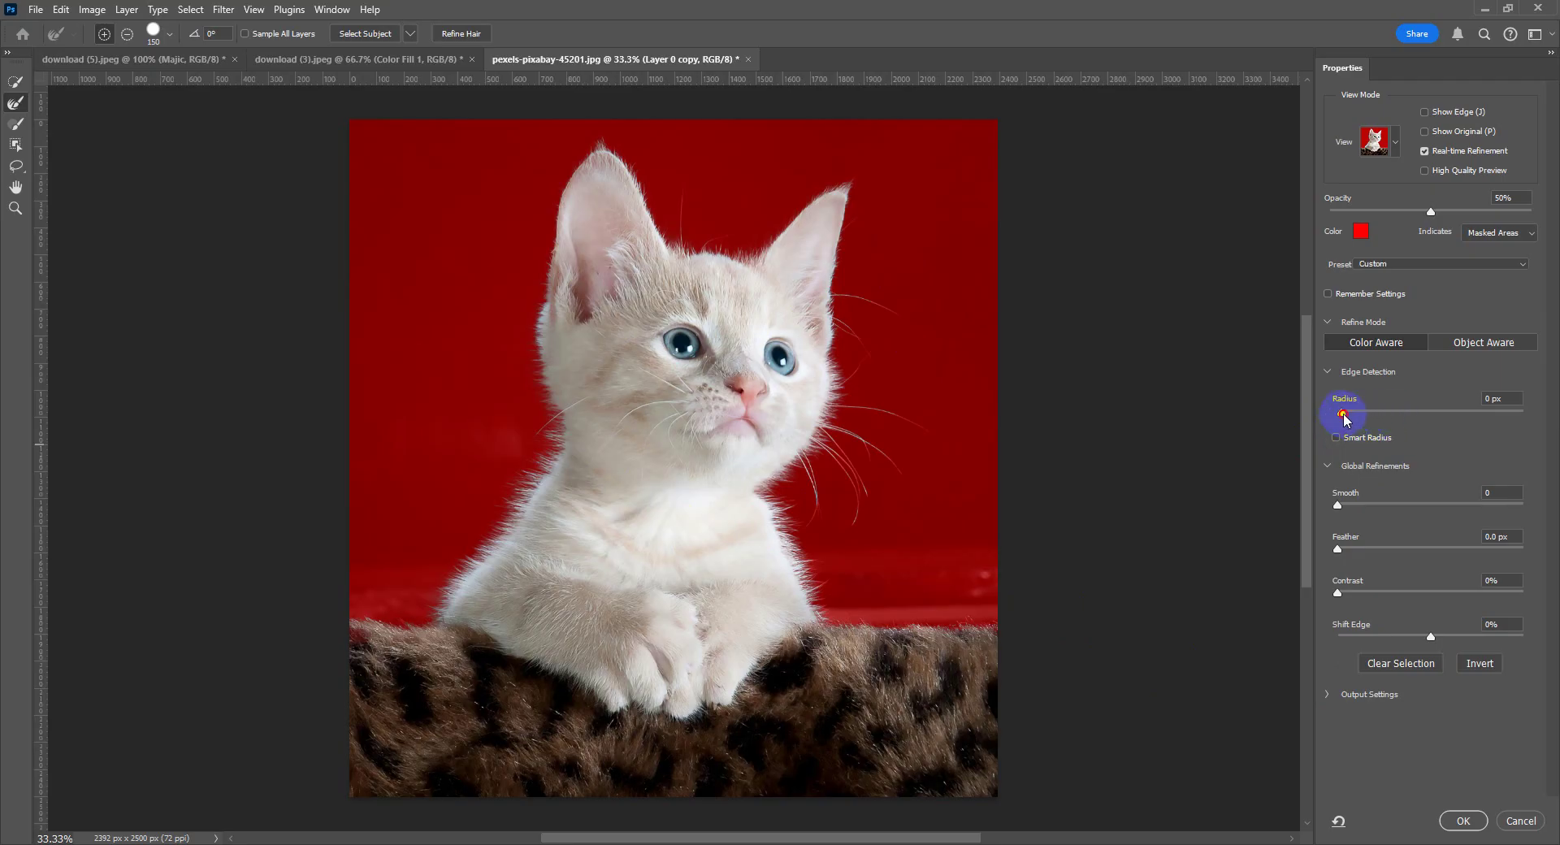
- Set the edge radius to 2 px, smooth to 17 and feather to 3.9 px, and mask Layer 0 copy with the refined selection
{"action": "left_click_drag", "start_coordinate": [1363, 413], "coordinate": [1364, 413]}
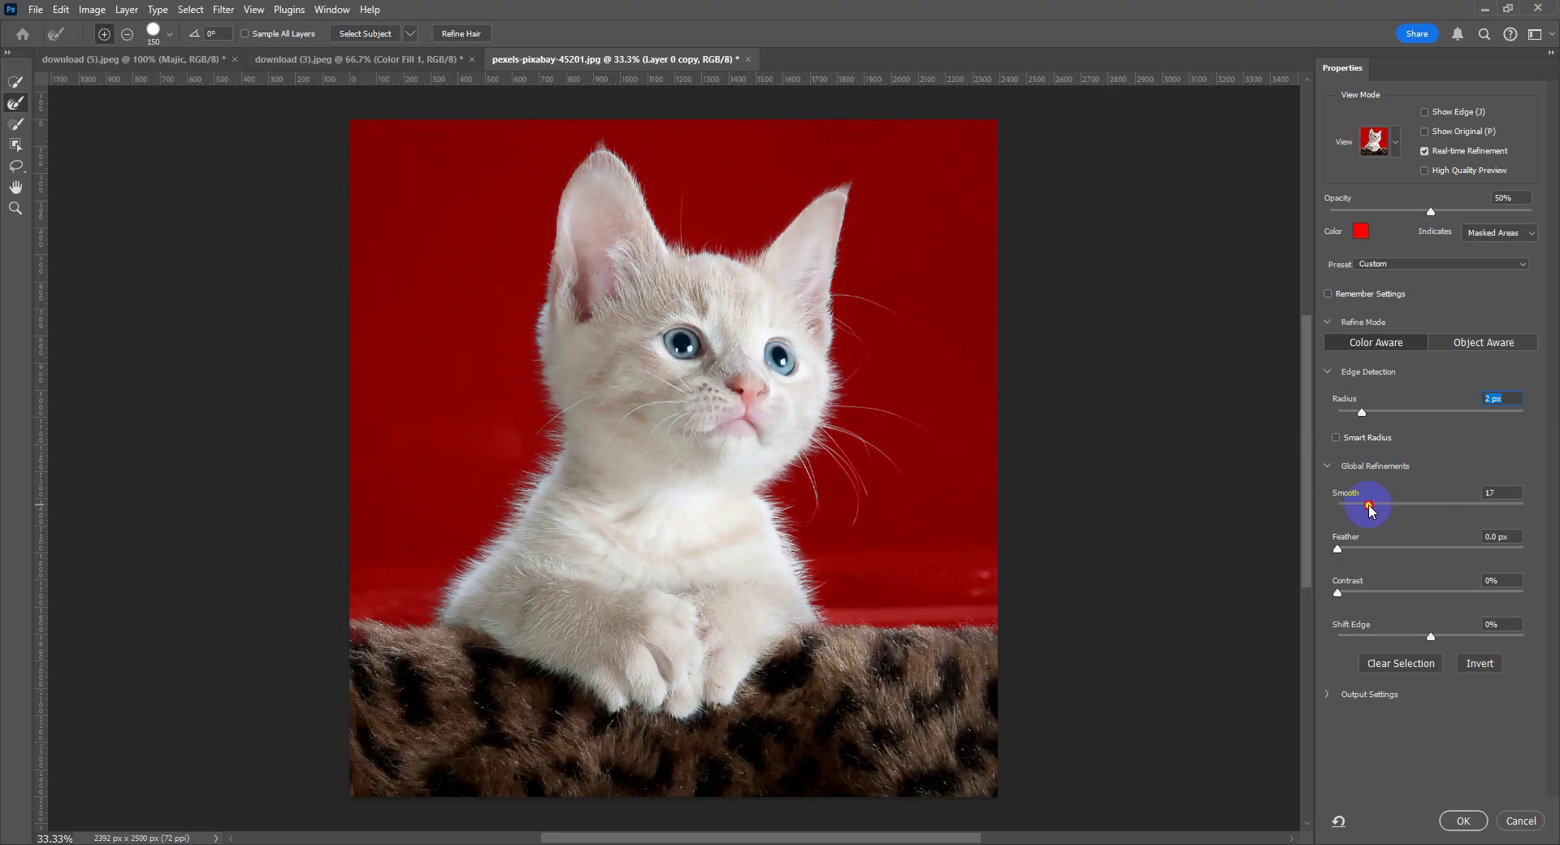
{"action": "left_click_drag", "start_coordinate": [1370, 508], "coordinate": [1378, 555]}
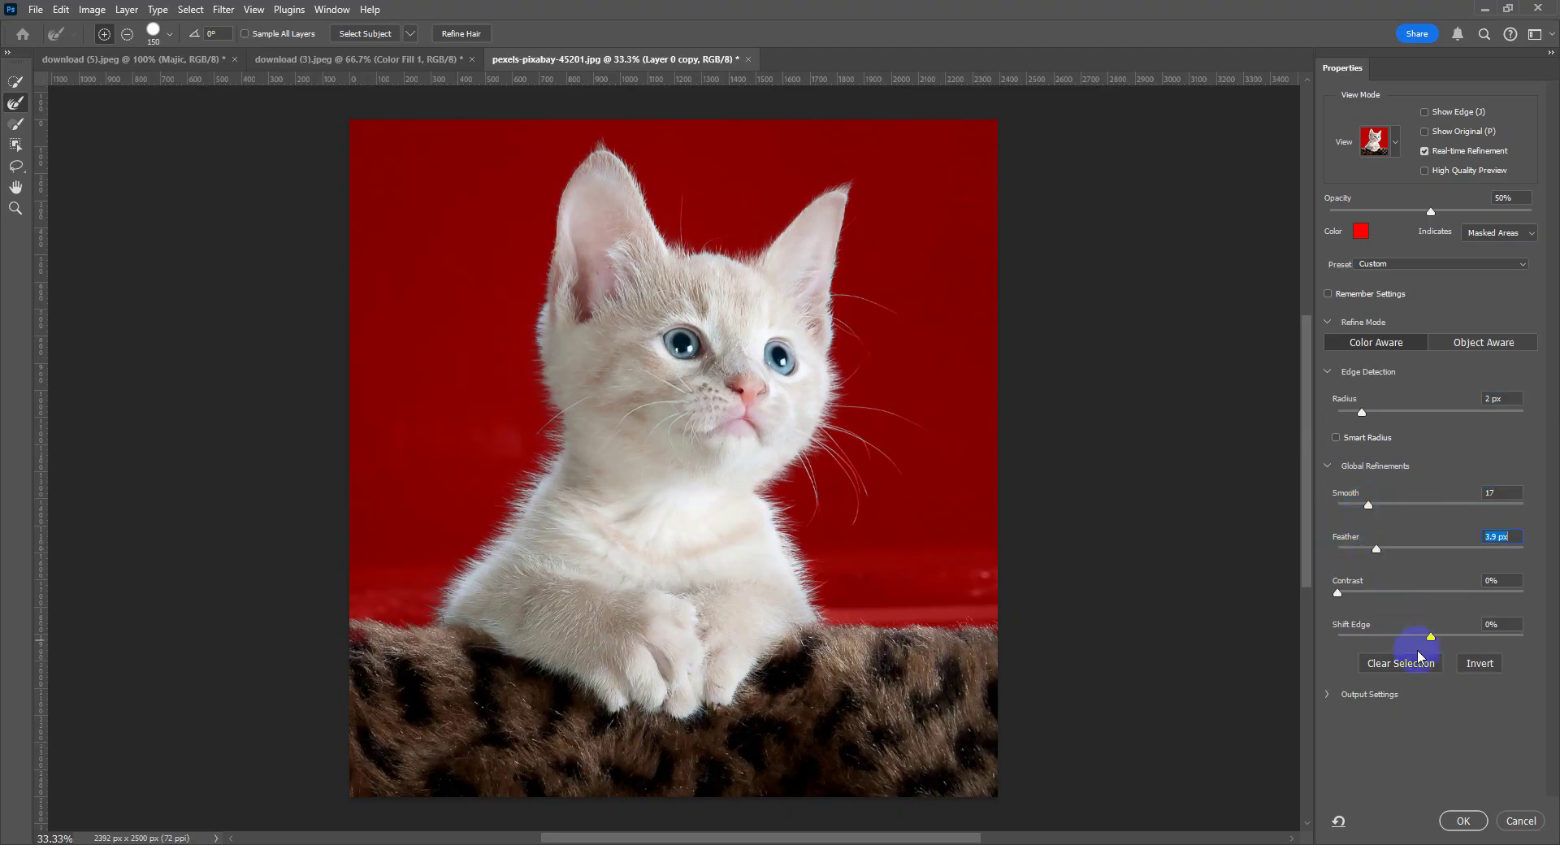
{"action": "left_click", "coordinate": [1463, 821]}
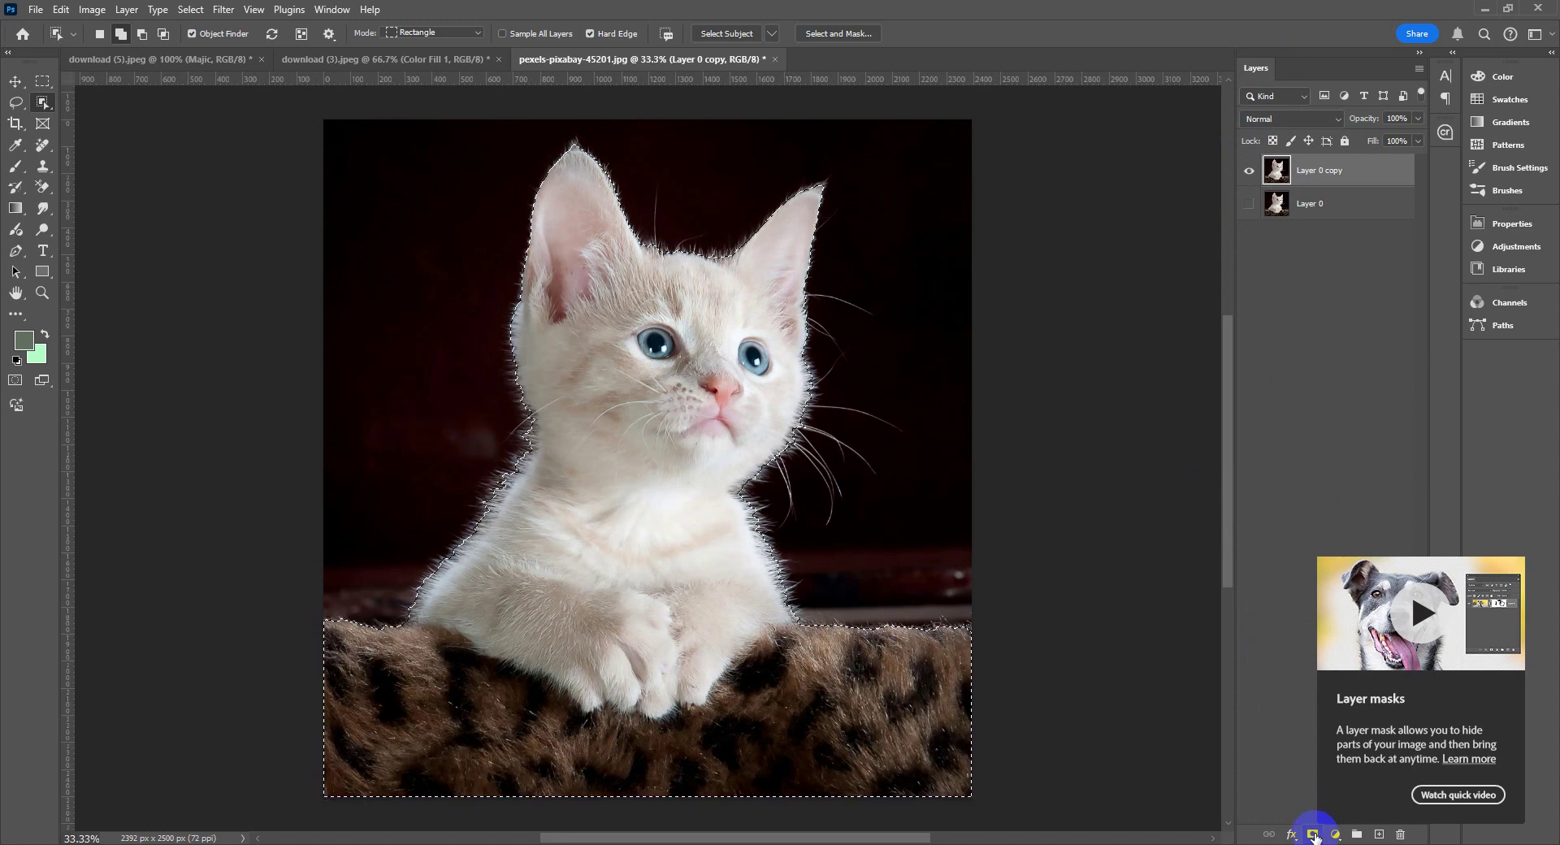
{"action": "left_click", "coordinate": [1314, 835]}
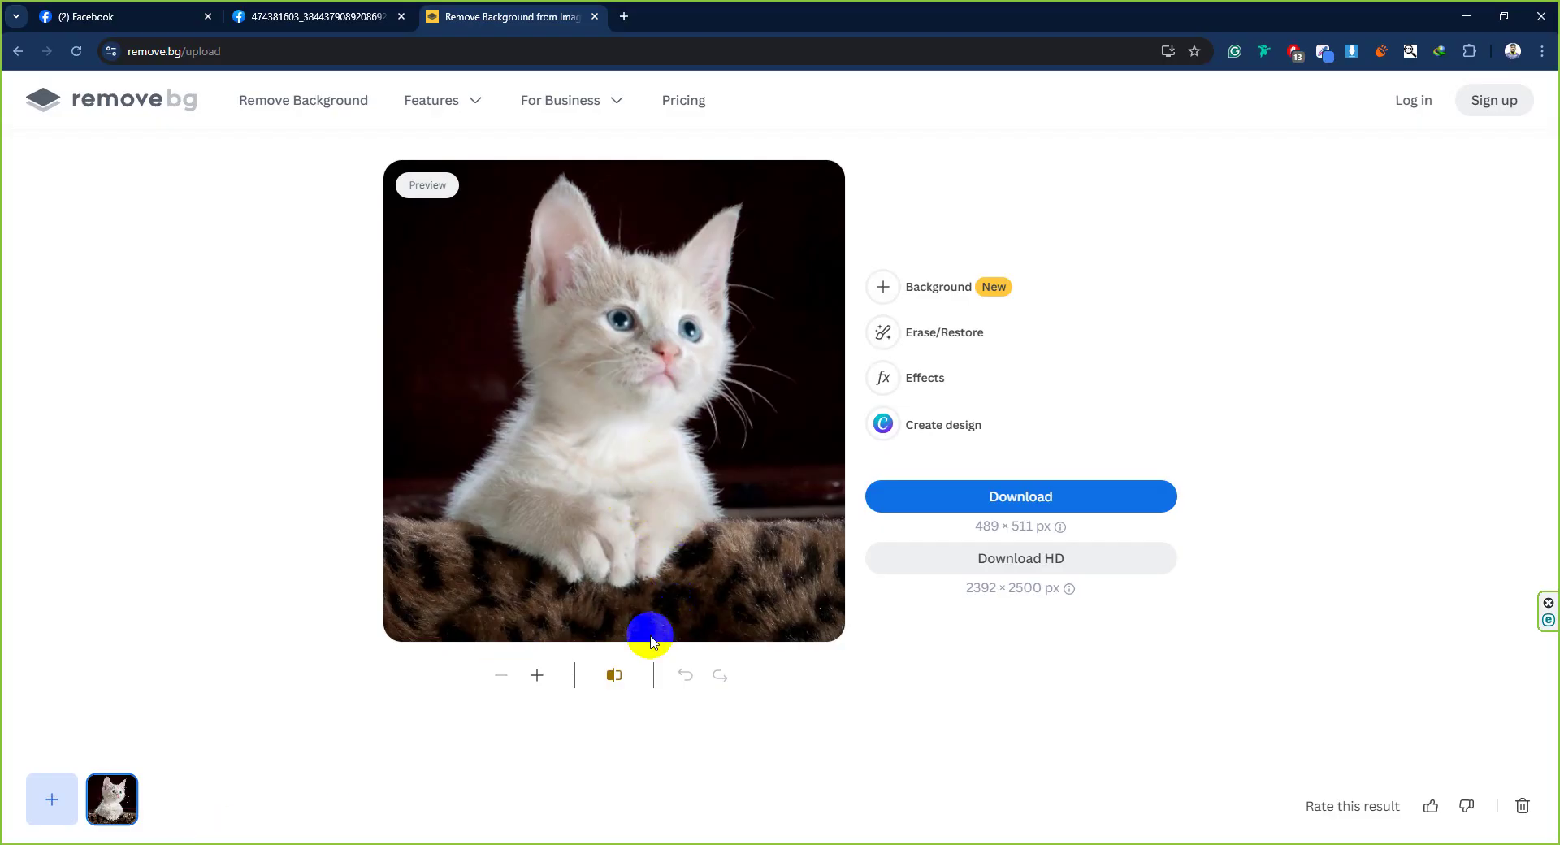
- Switch to remove.bg, upload draw-trees_fb-img_1200x800 from the Bg Remove folder, and compare its cutout with the original
{"action": "left_click", "coordinate": [614, 675]}
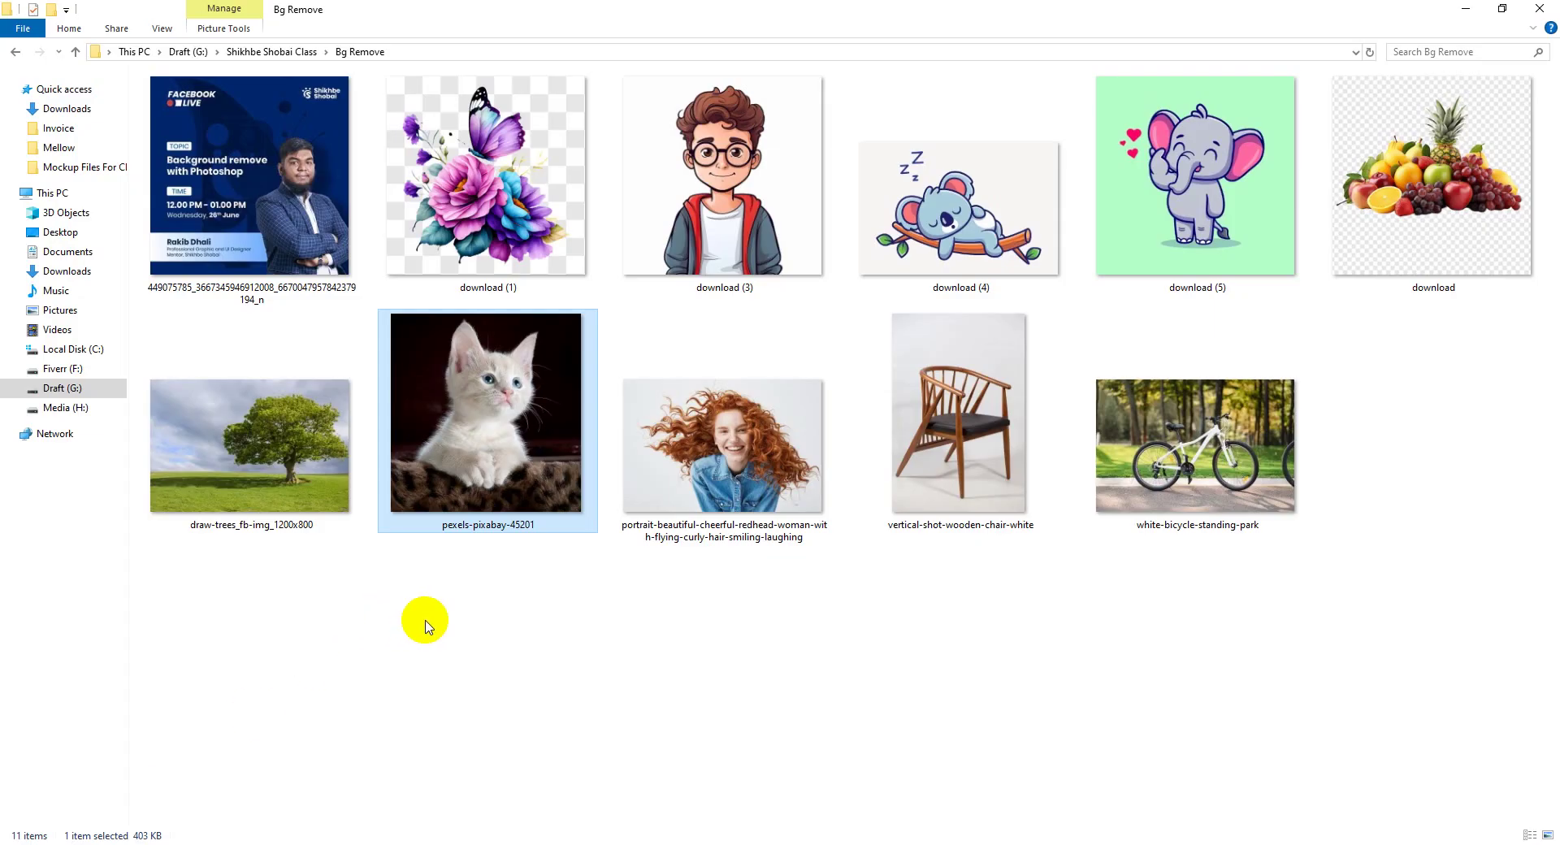
{"action": "left_click", "coordinate": [244, 483]}
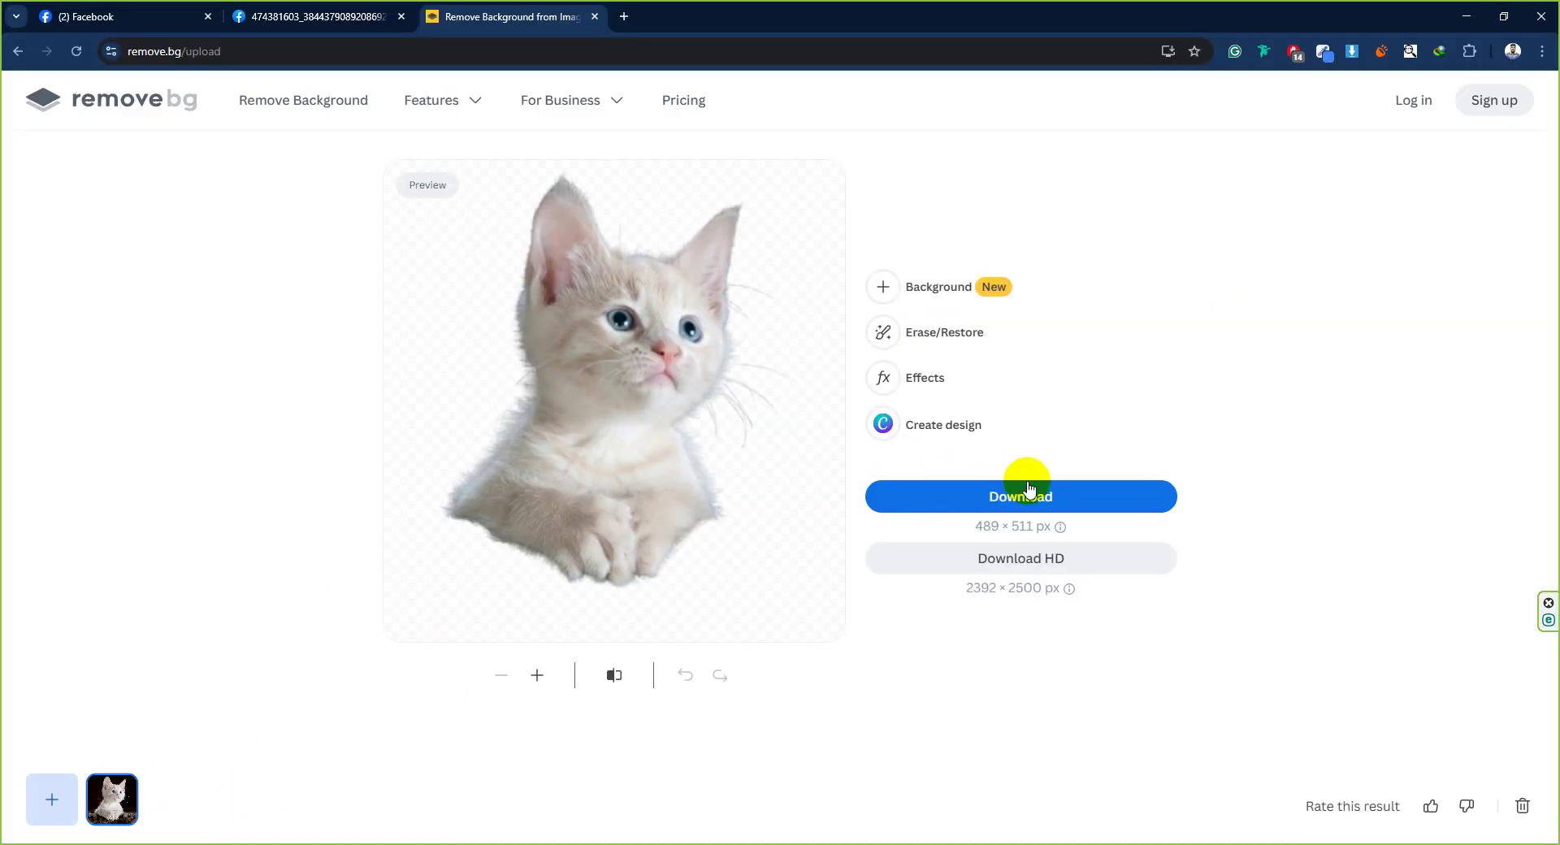
{"action": "left_click", "coordinate": [17, 52]}
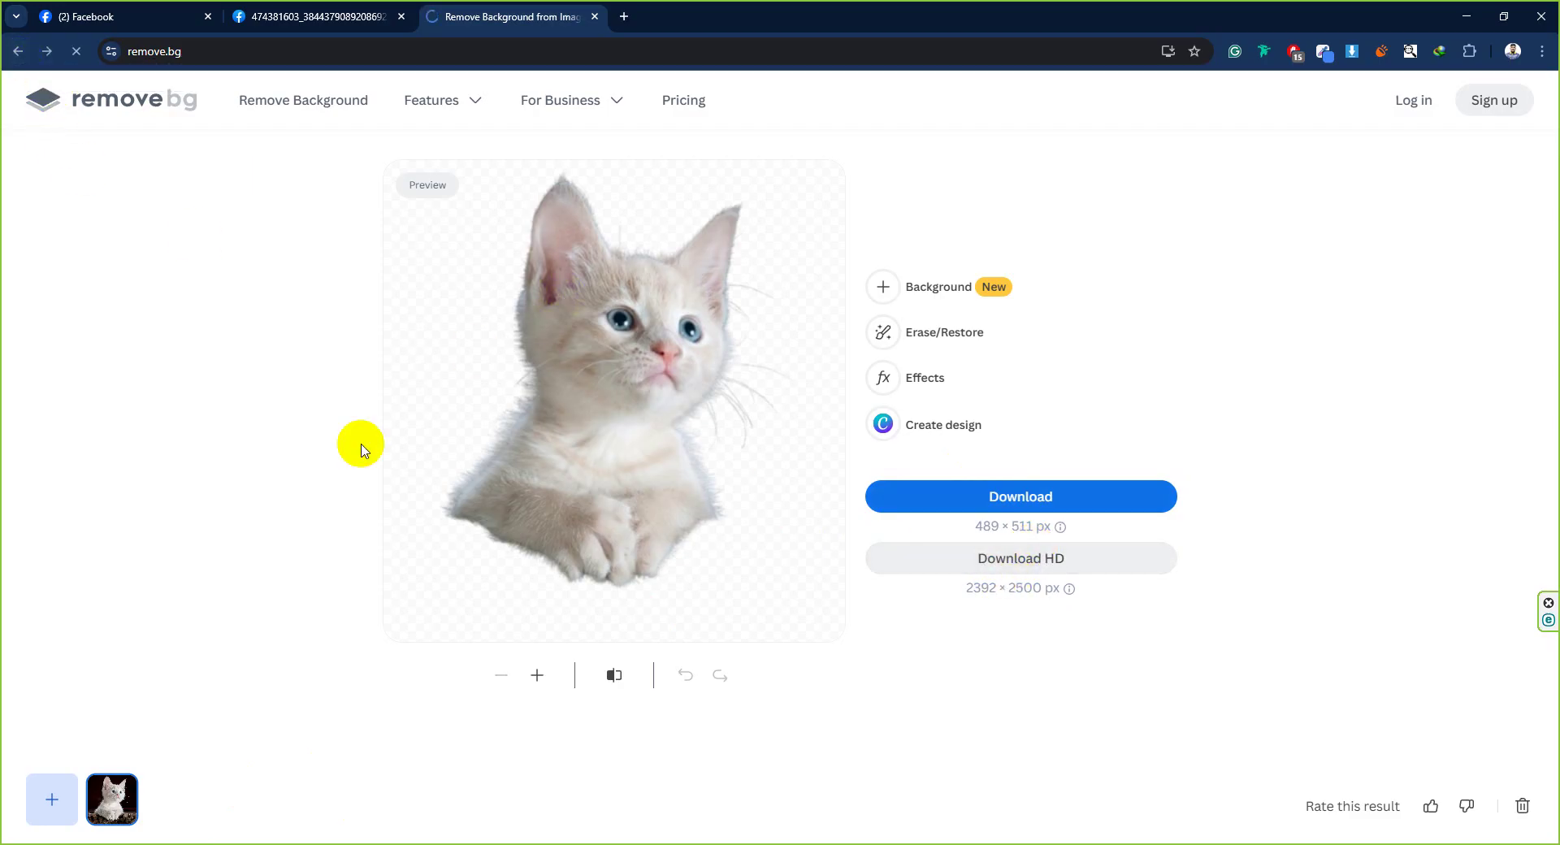
{"action": "left_click", "coordinate": [959, 493]}
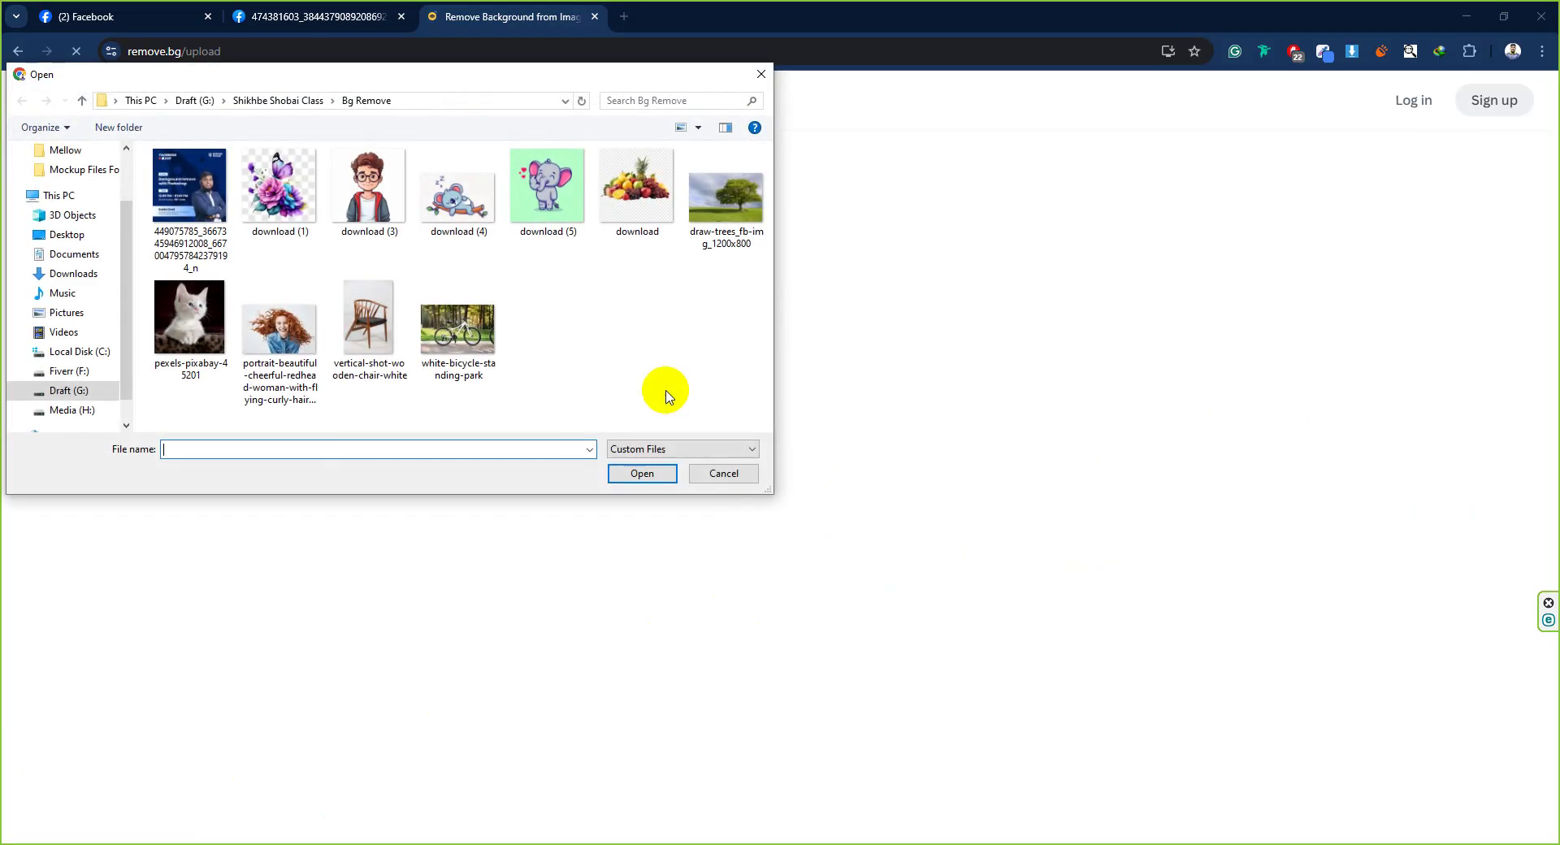
{"action": "left_click", "coordinate": [720, 193]}
{"action": "left_click", "coordinate": [649, 474]}
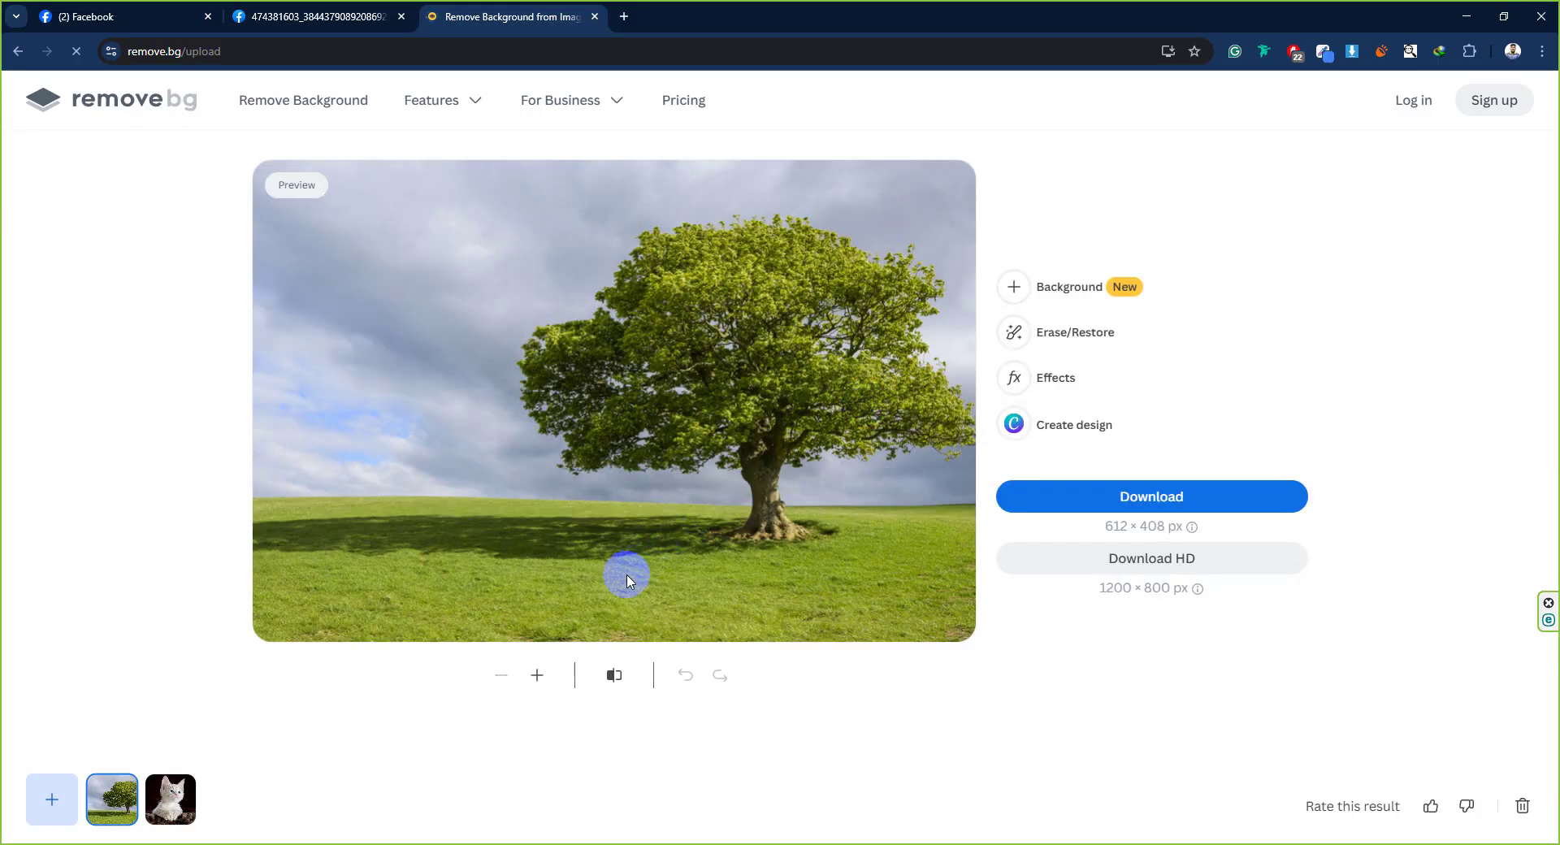
{"action": "left_click", "coordinate": [616, 675]}
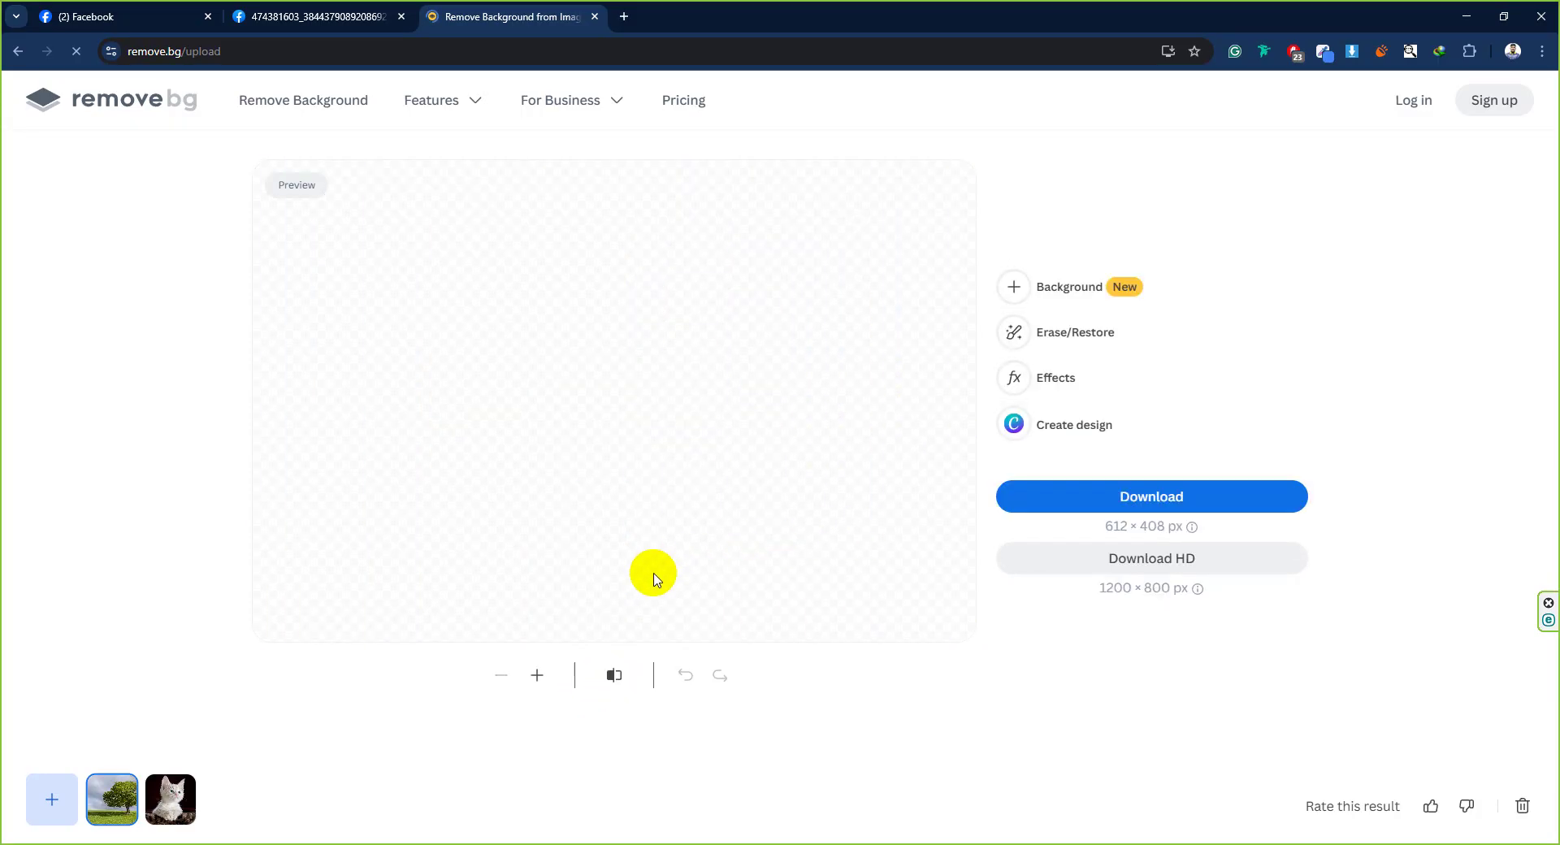
- Compare the tree's cutout with the original photo in remove.bg, checking the foliage edges and gaps between the branches
{"action": "left_click", "coordinate": [617, 675]}
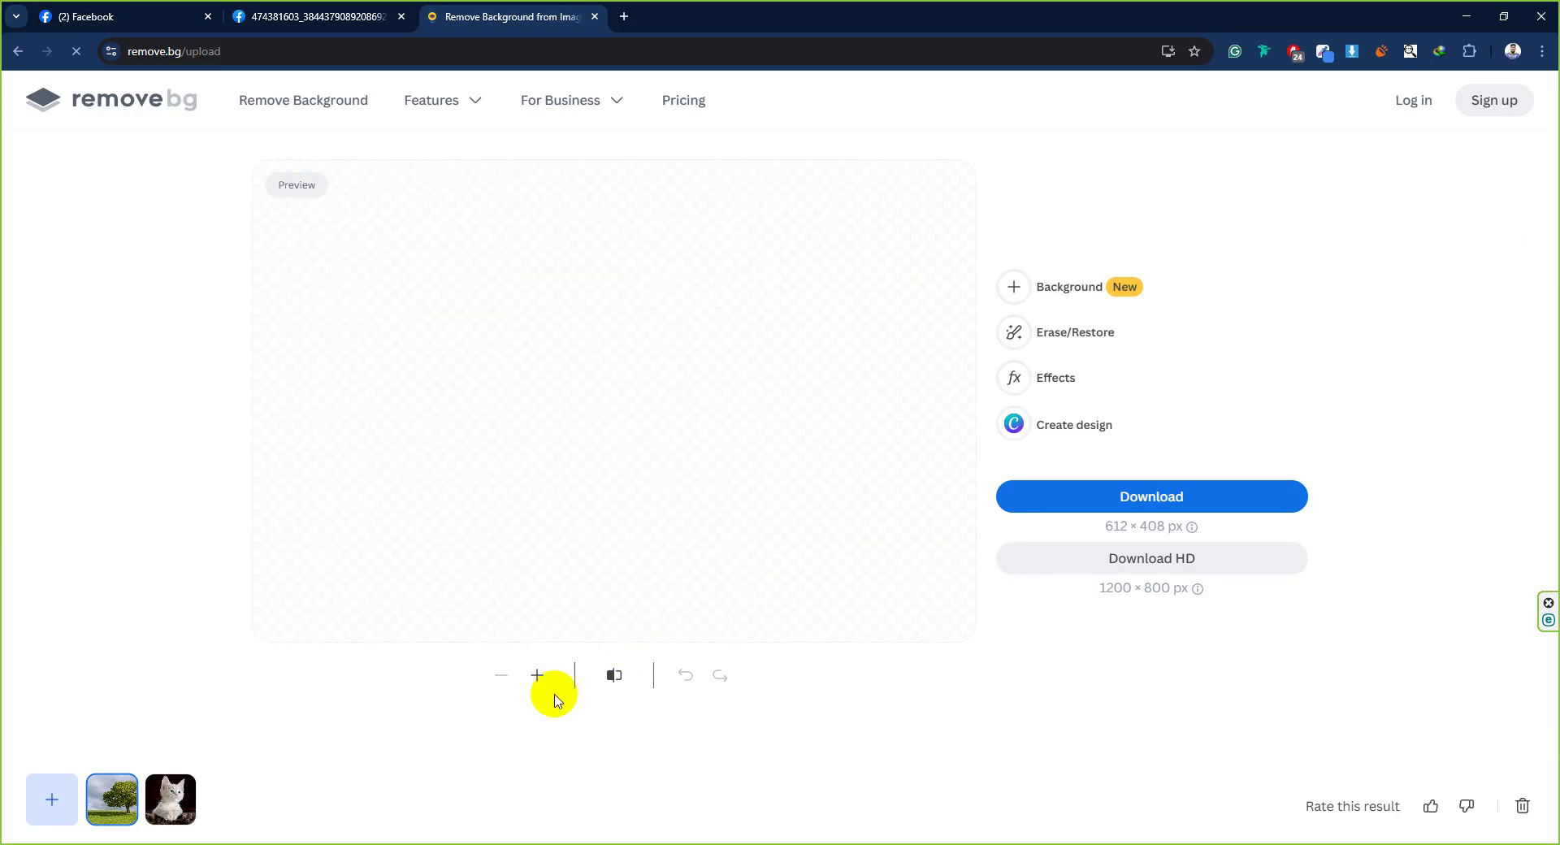
{"action": "left_click", "coordinate": [604, 687]}
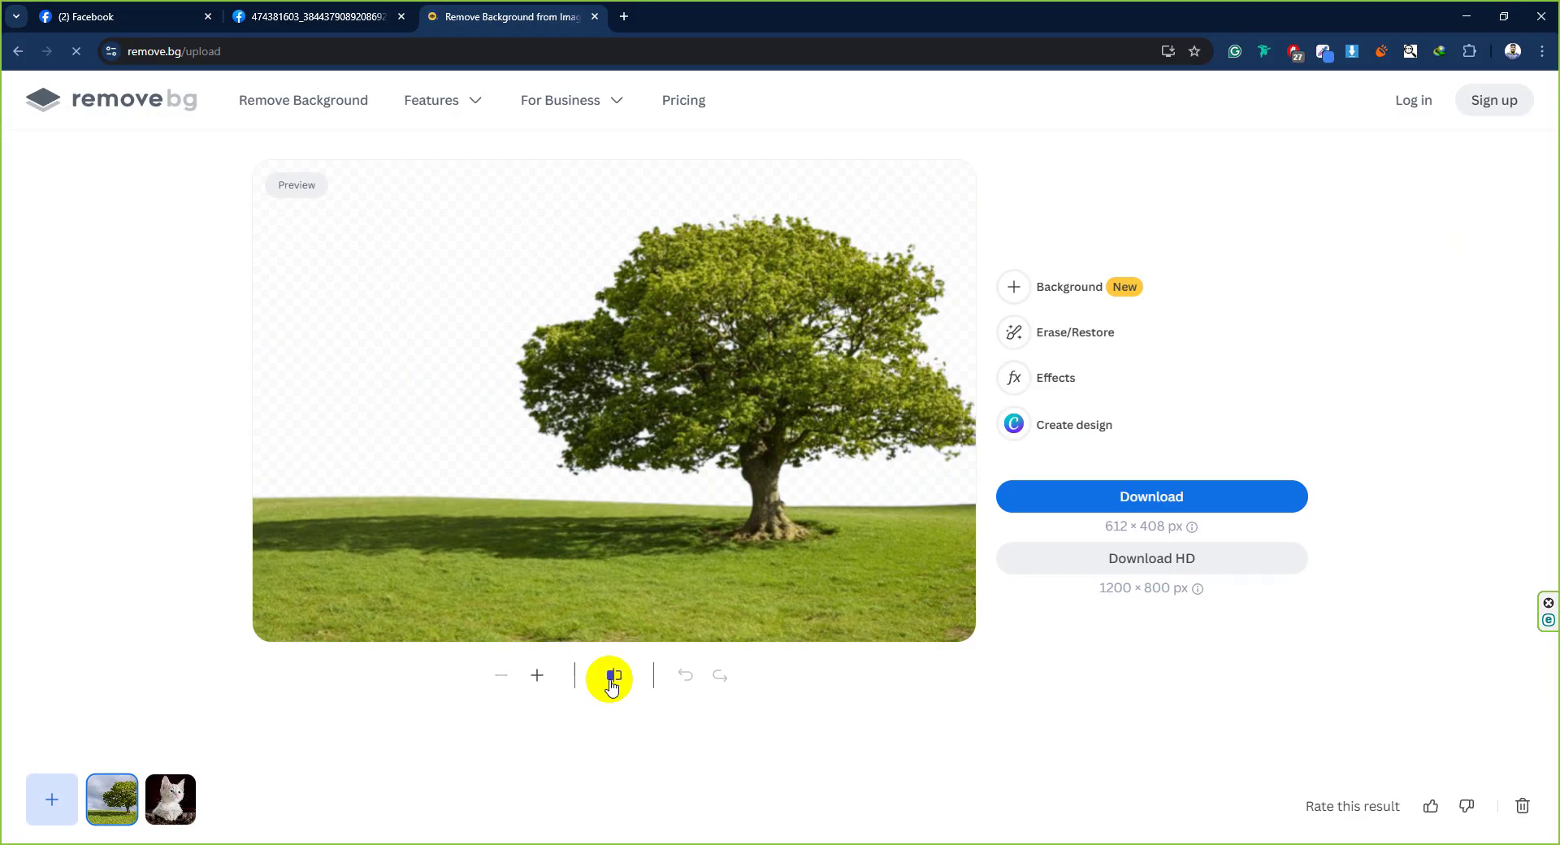
{"action": "left_click", "coordinate": [612, 685]}
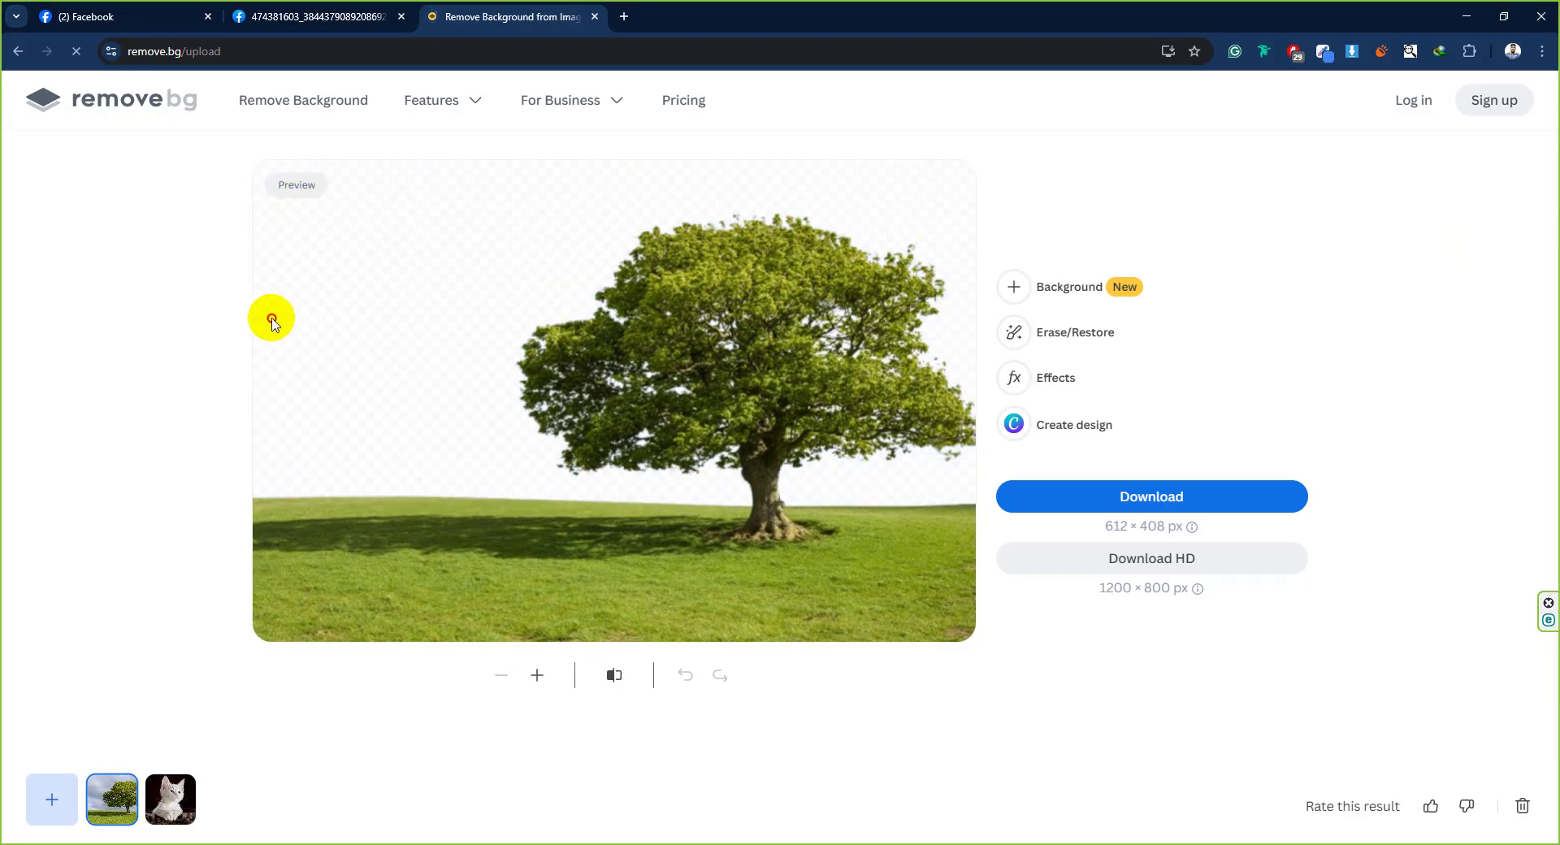
{"action": "left_click", "coordinate": [620, 675]}
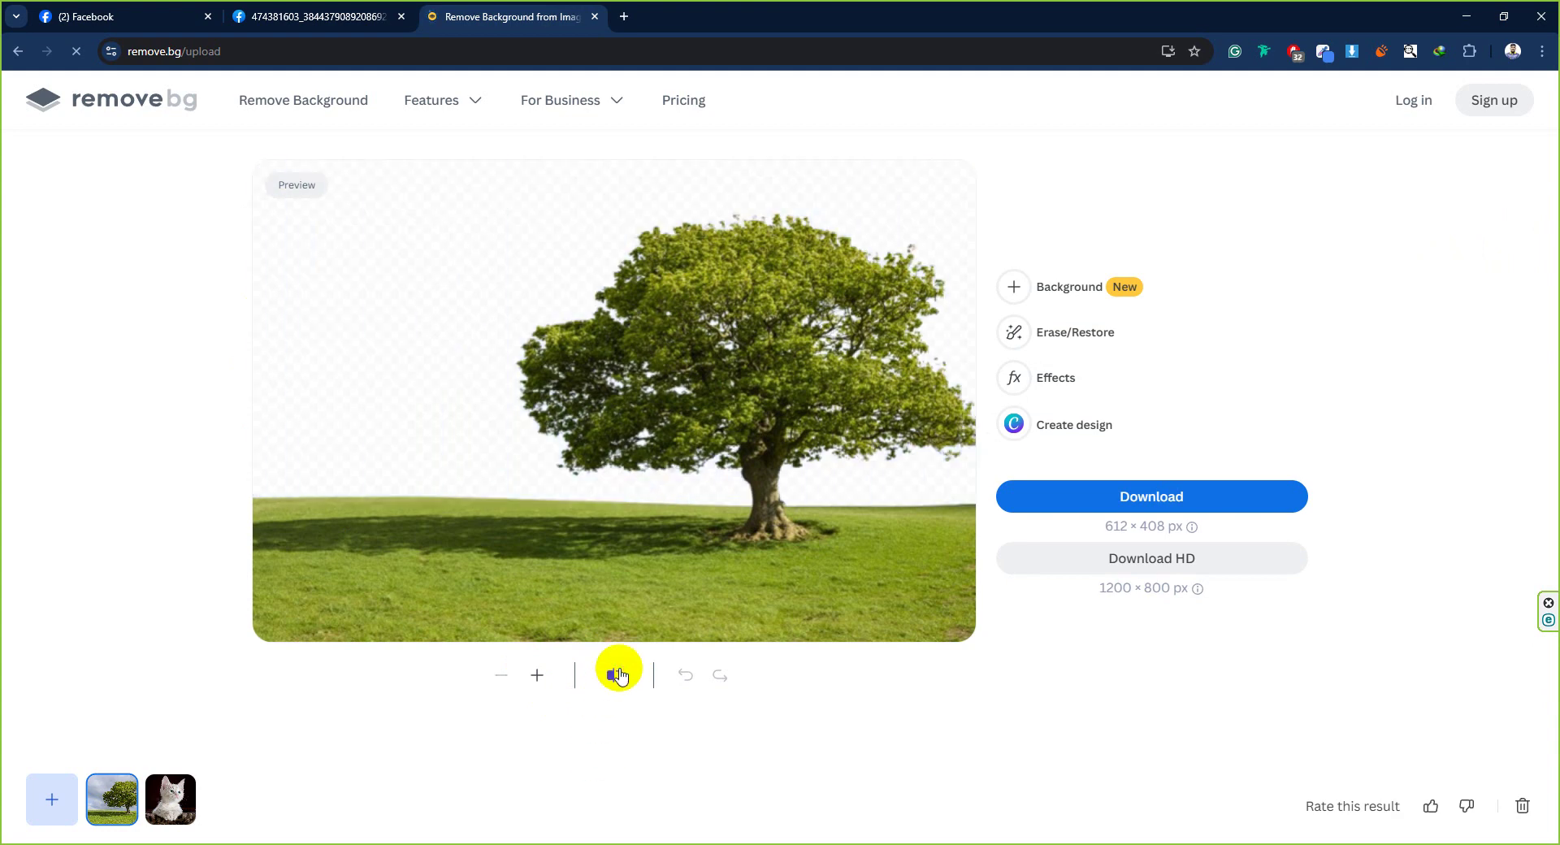
{"action": "left_click", "coordinate": [619, 674]}
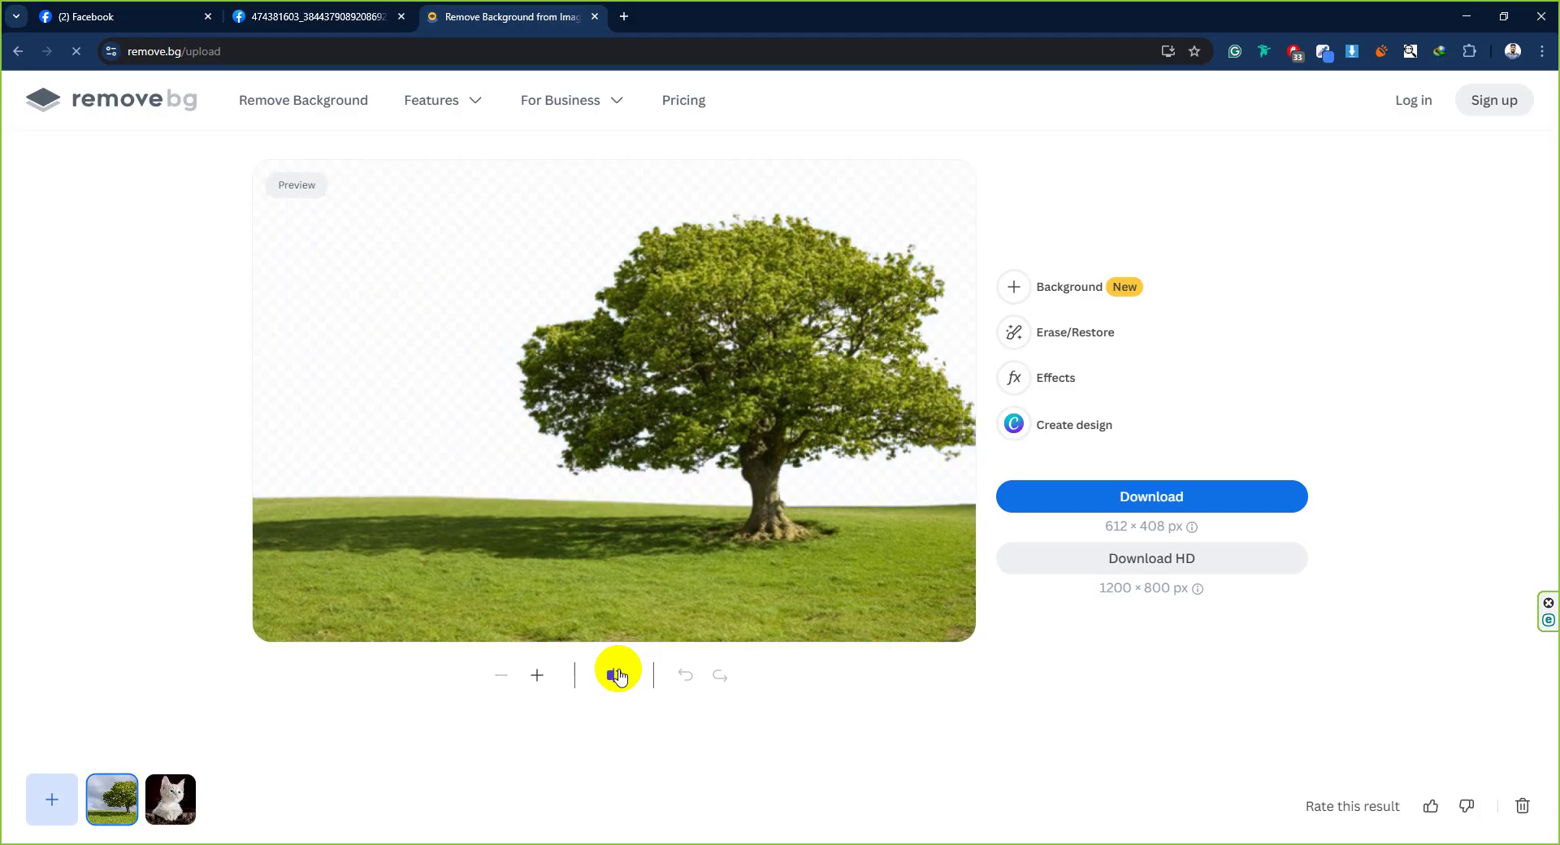
{"action": "left_click", "coordinate": [619, 679]}
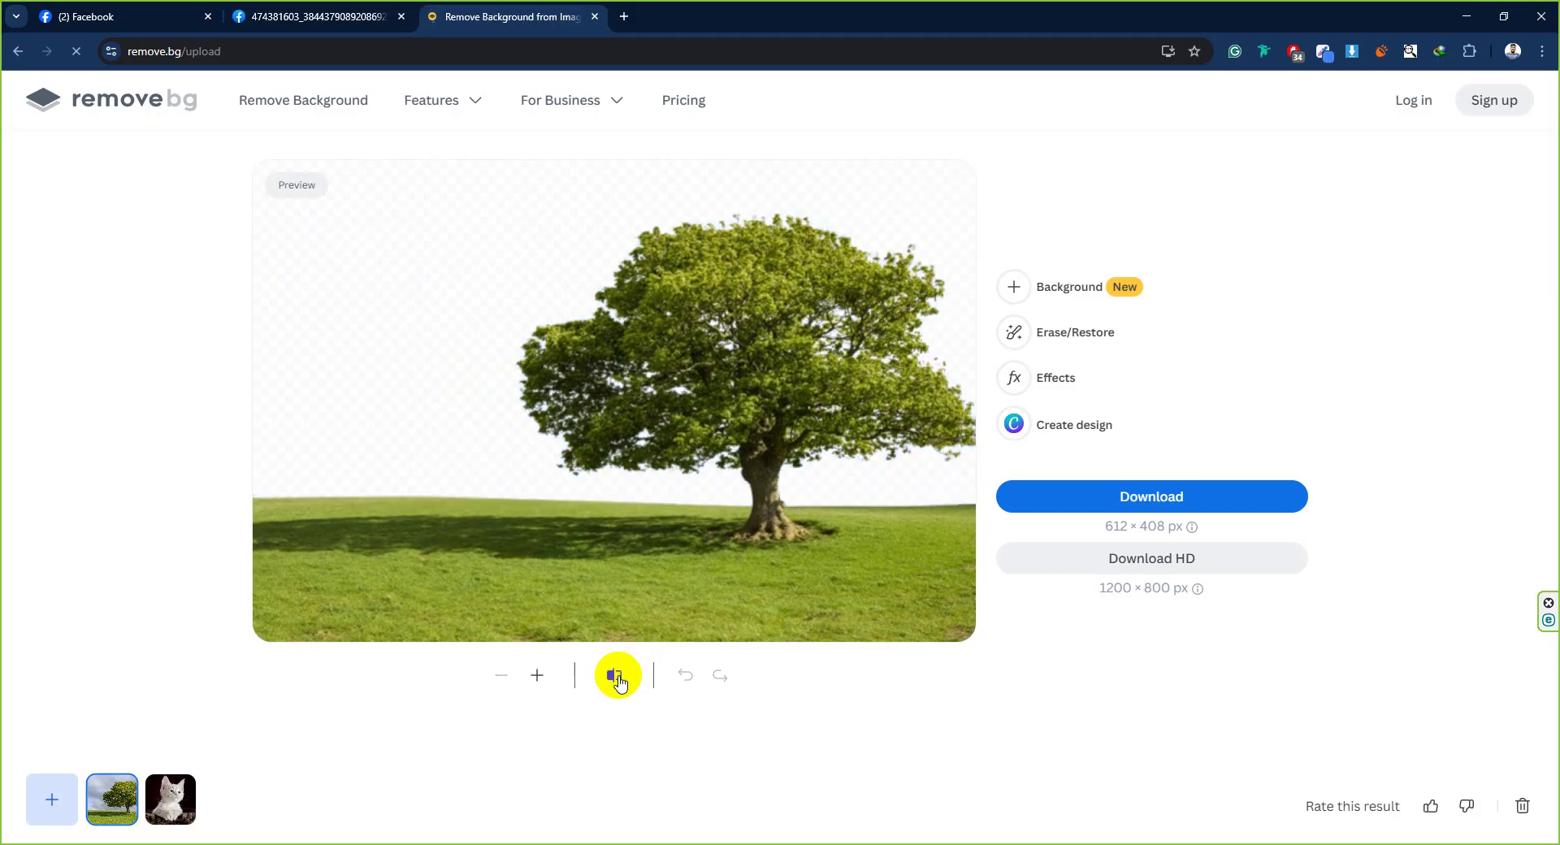
{"action": "left_click", "coordinate": [618, 680]}
{"action": "left_click", "coordinate": [618, 680]}
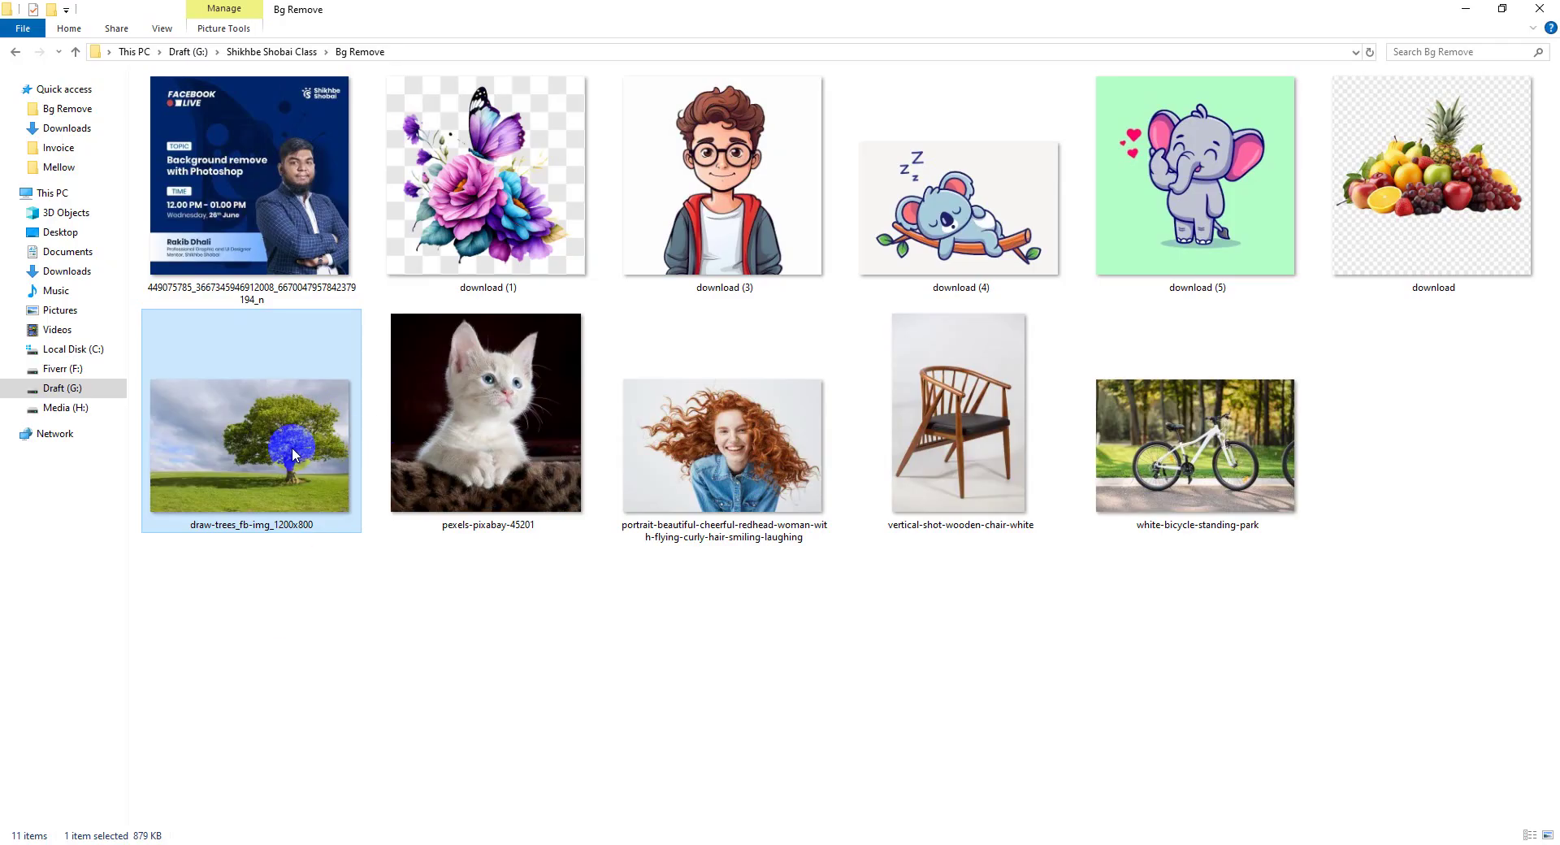
- Switch to Photoshop, open draw-trees_fb-img_1200x800 from the Bg Remove folder as a new document, and unlock its background layer
{"action": "mouse_move", "coordinate": [291, 448]}
{"action": "left_mouse_down"}
{"action": "mouse_move", "coordinate": [218, 825]}
{"action": "mouse_move", "coordinate": [783, 148]}
{"action": "mouse_move", "coordinate": [904, 56]}
{"action": "left_mouse_up"}
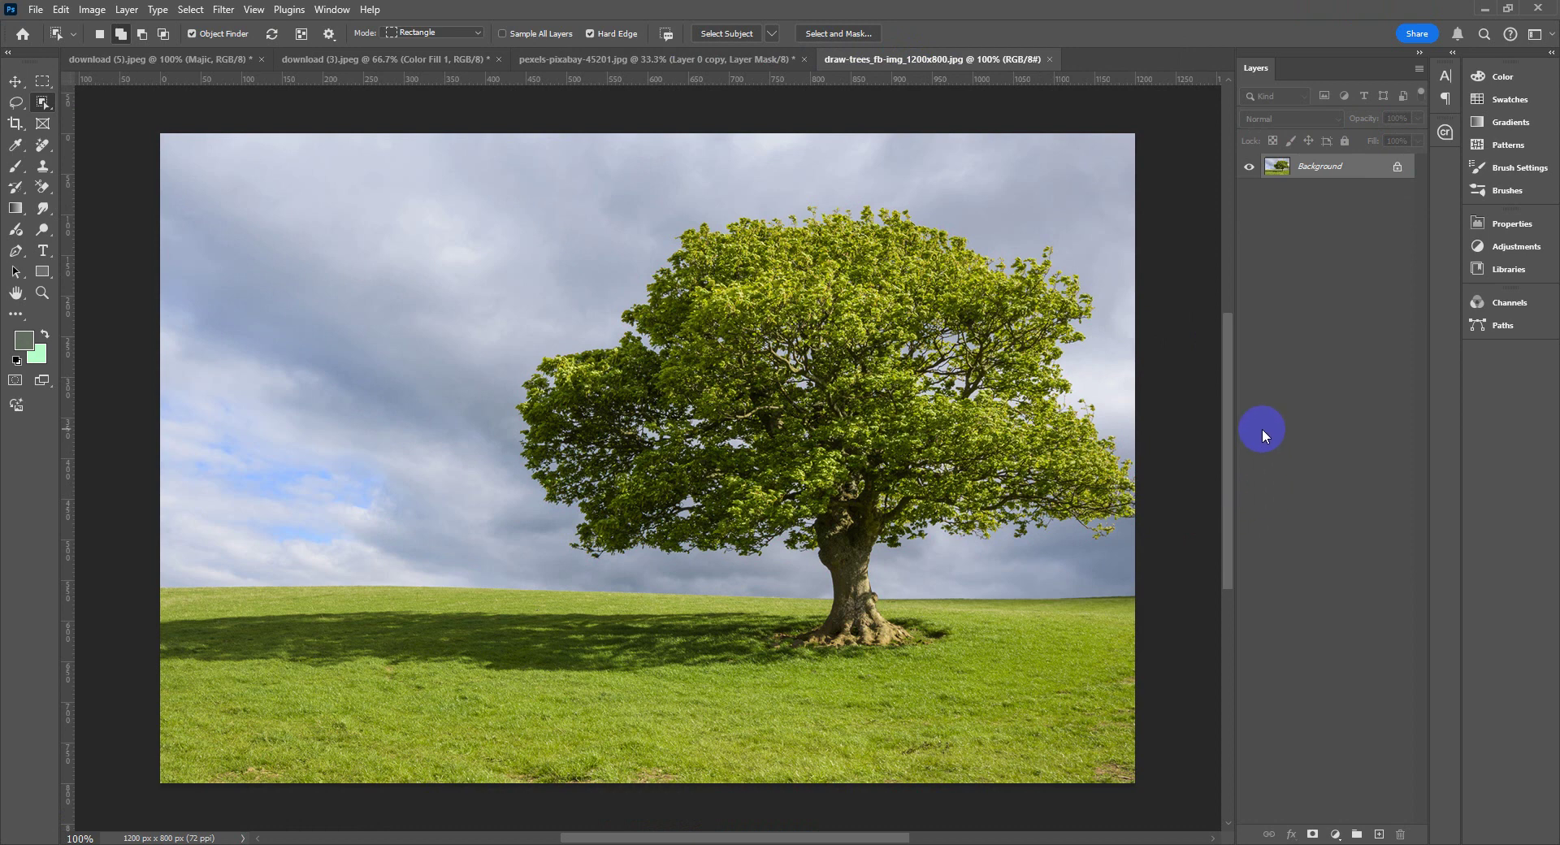
{"action": "left_click", "coordinate": [1397, 166]}
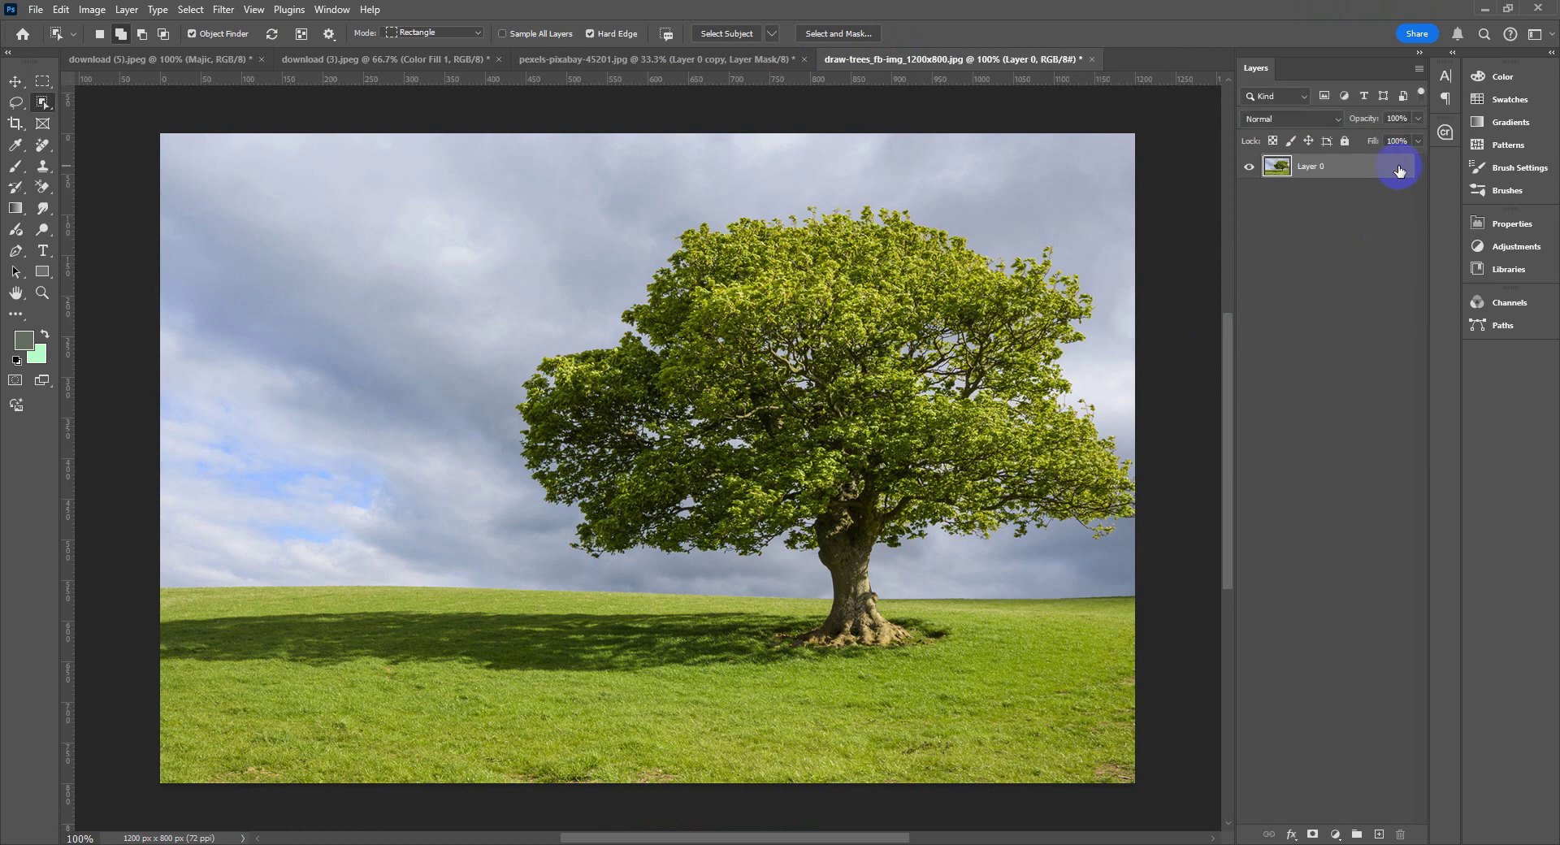
- Isolate the tree photo's Blue channel and duplicate it
{"action": "left_click", "coordinate": [1510, 304]}
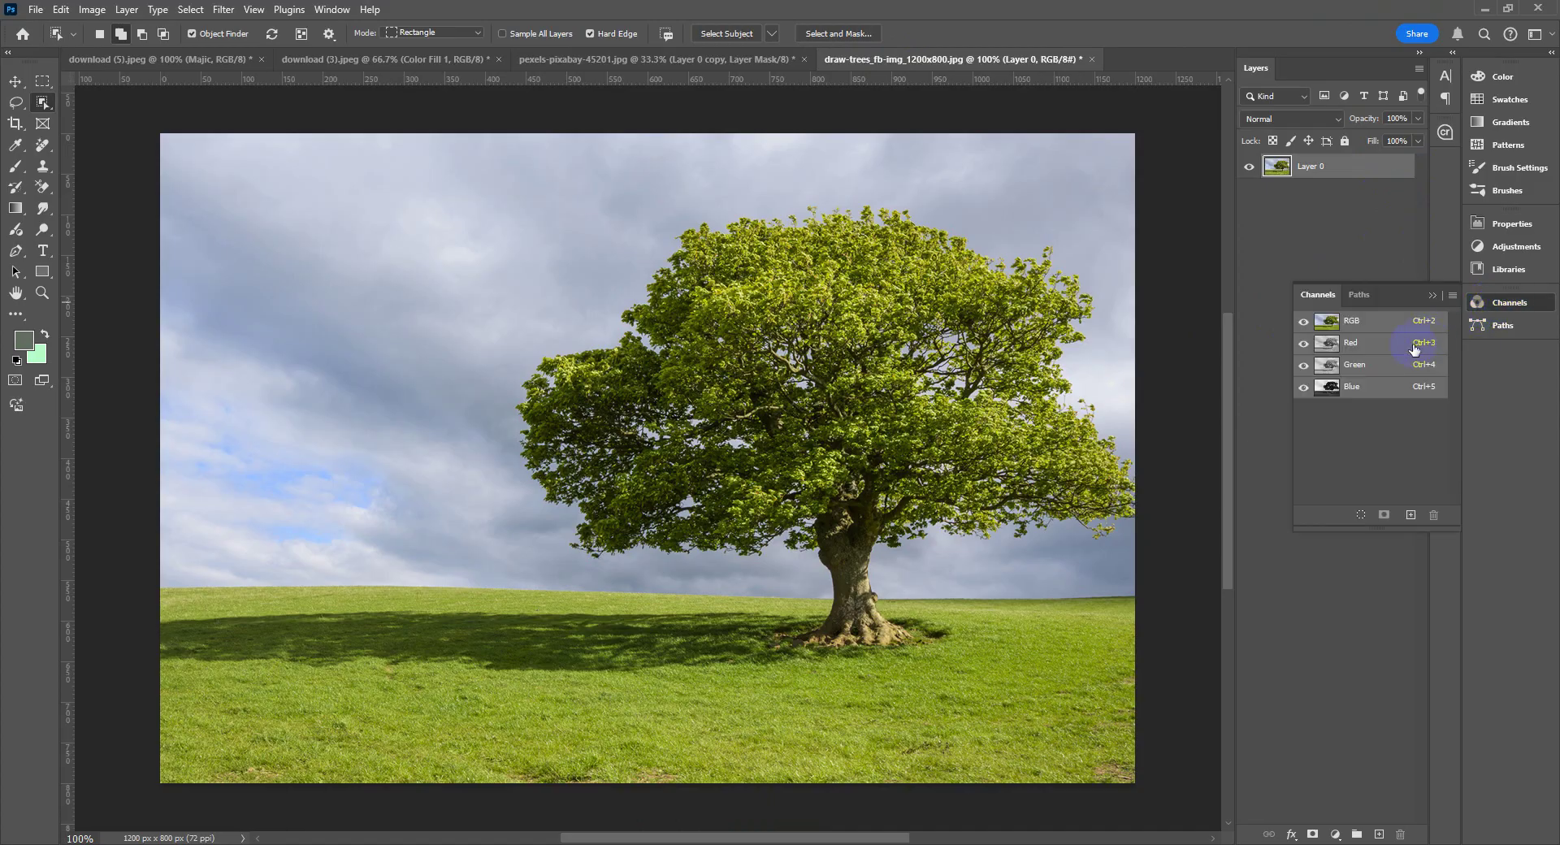
{"action": "left_click", "coordinate": [1366, 396]}
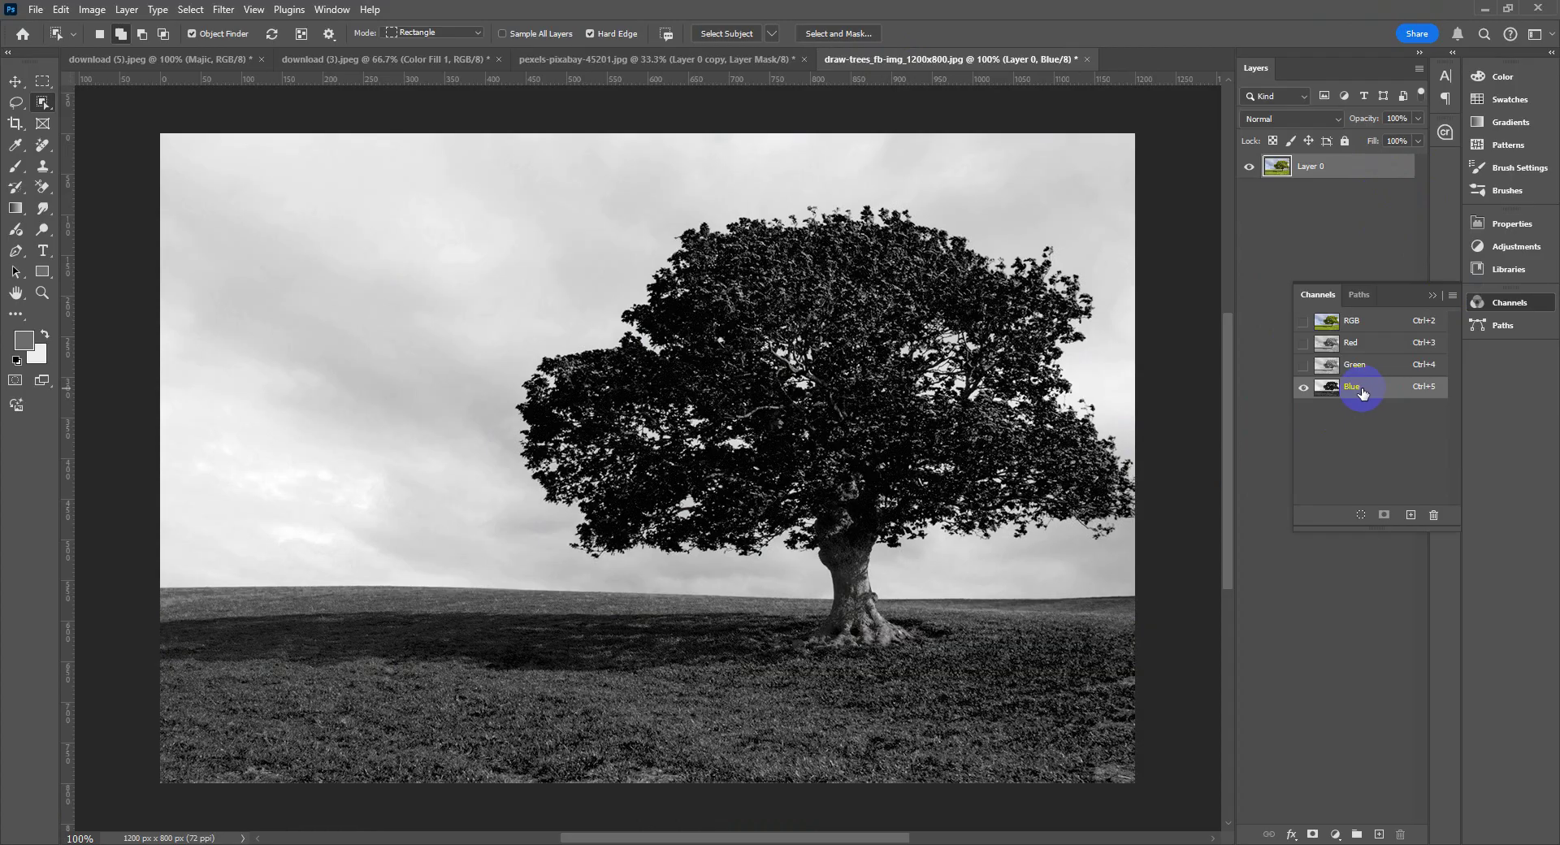
{"action": "left_click_drag", "start_coordinate": [1362, 394], "coordinate": [1412, 514]}
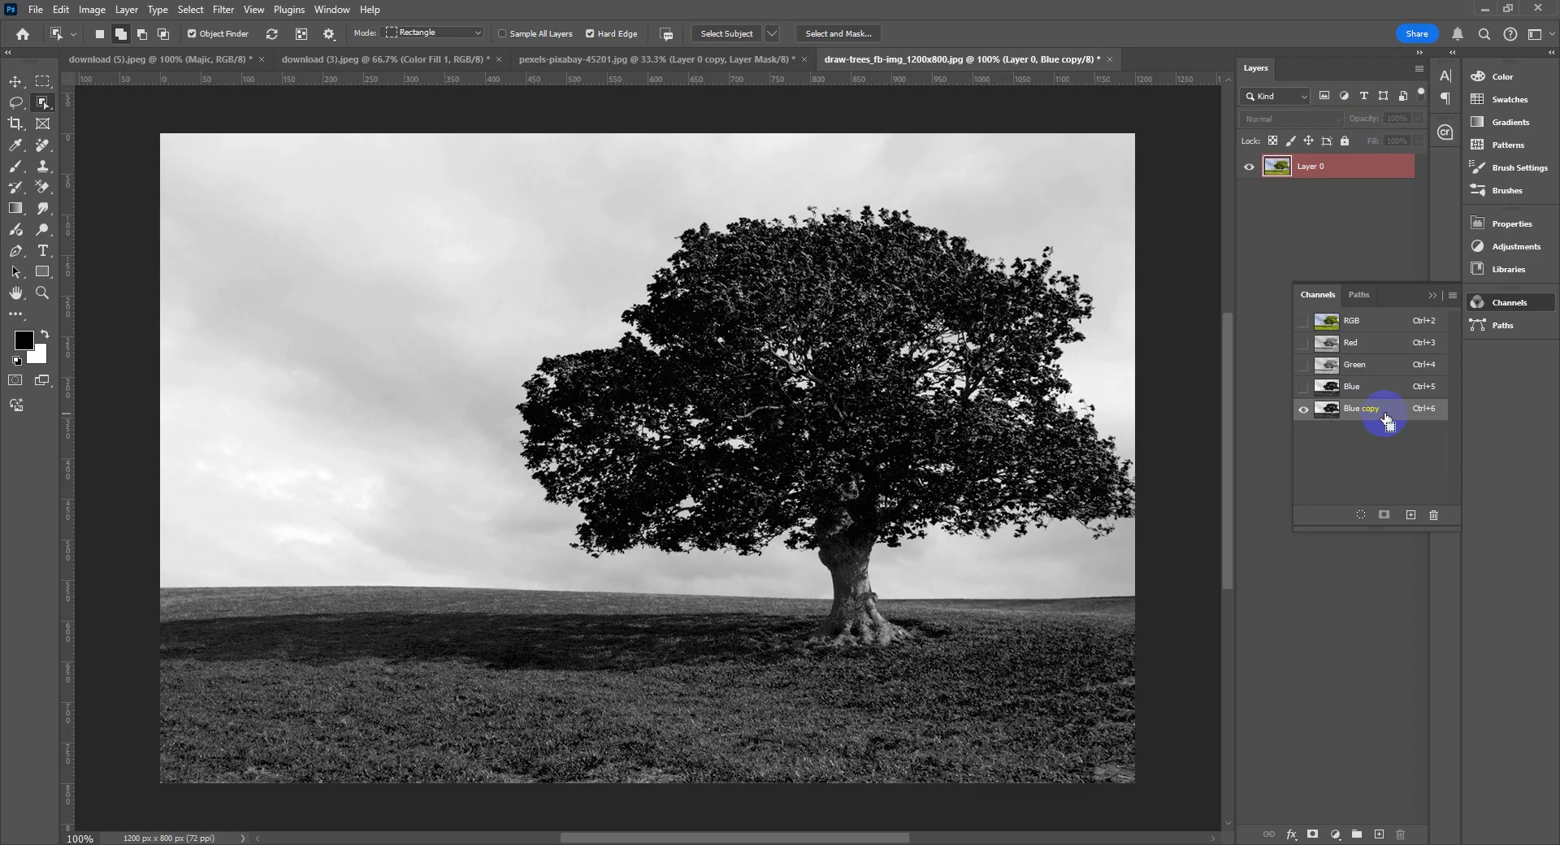
- Apply Levels to the Blue copy channel with input black at 133 and input white at 147
{"action": "key", "text": "ctrl+l"}
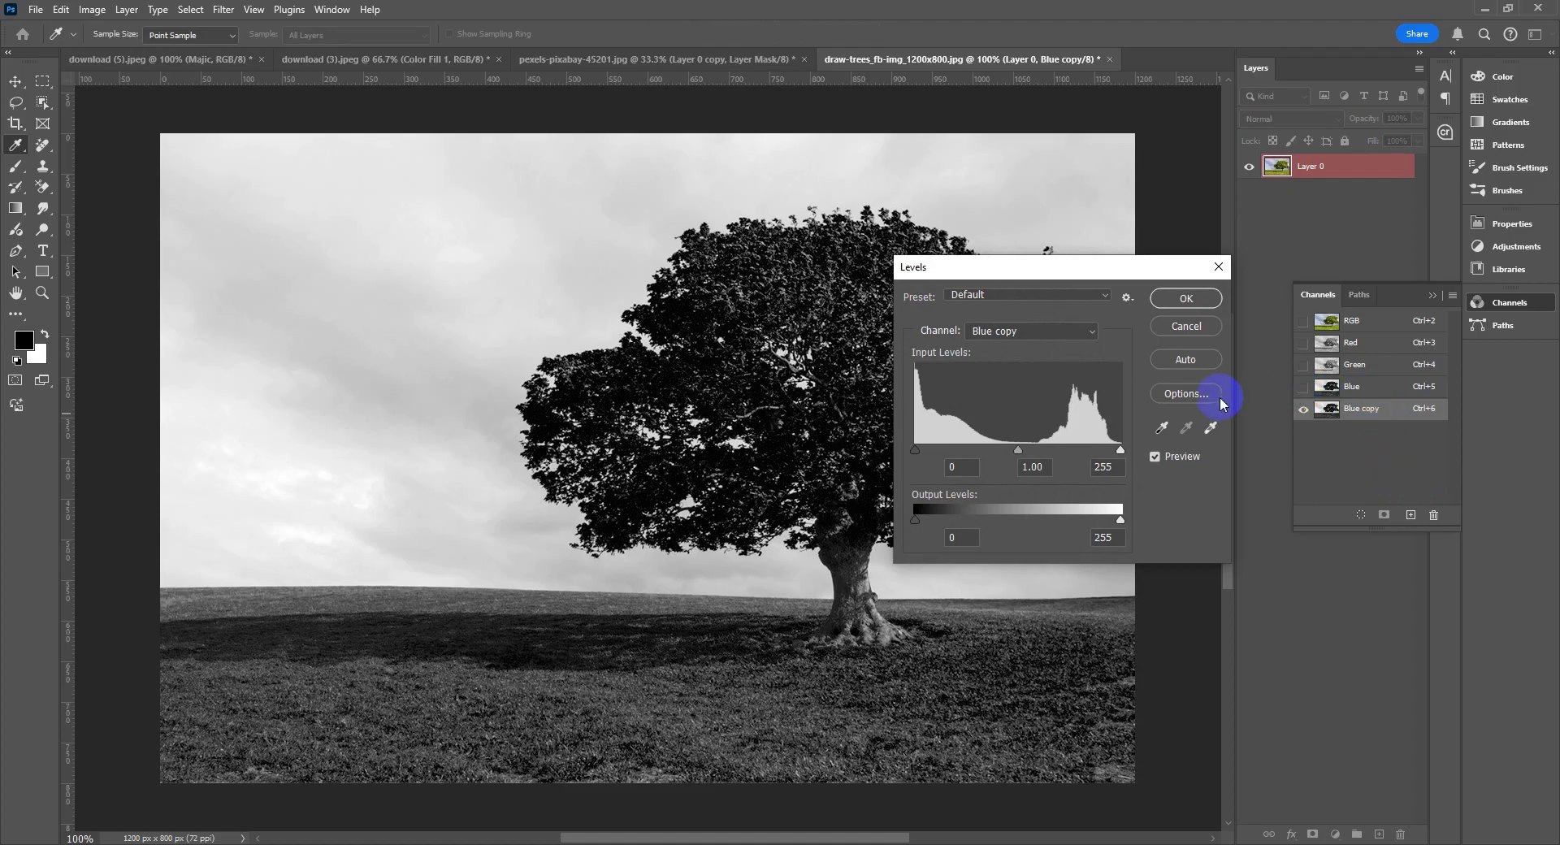
{"action": "left_click", "coordinate": [924, 450]}
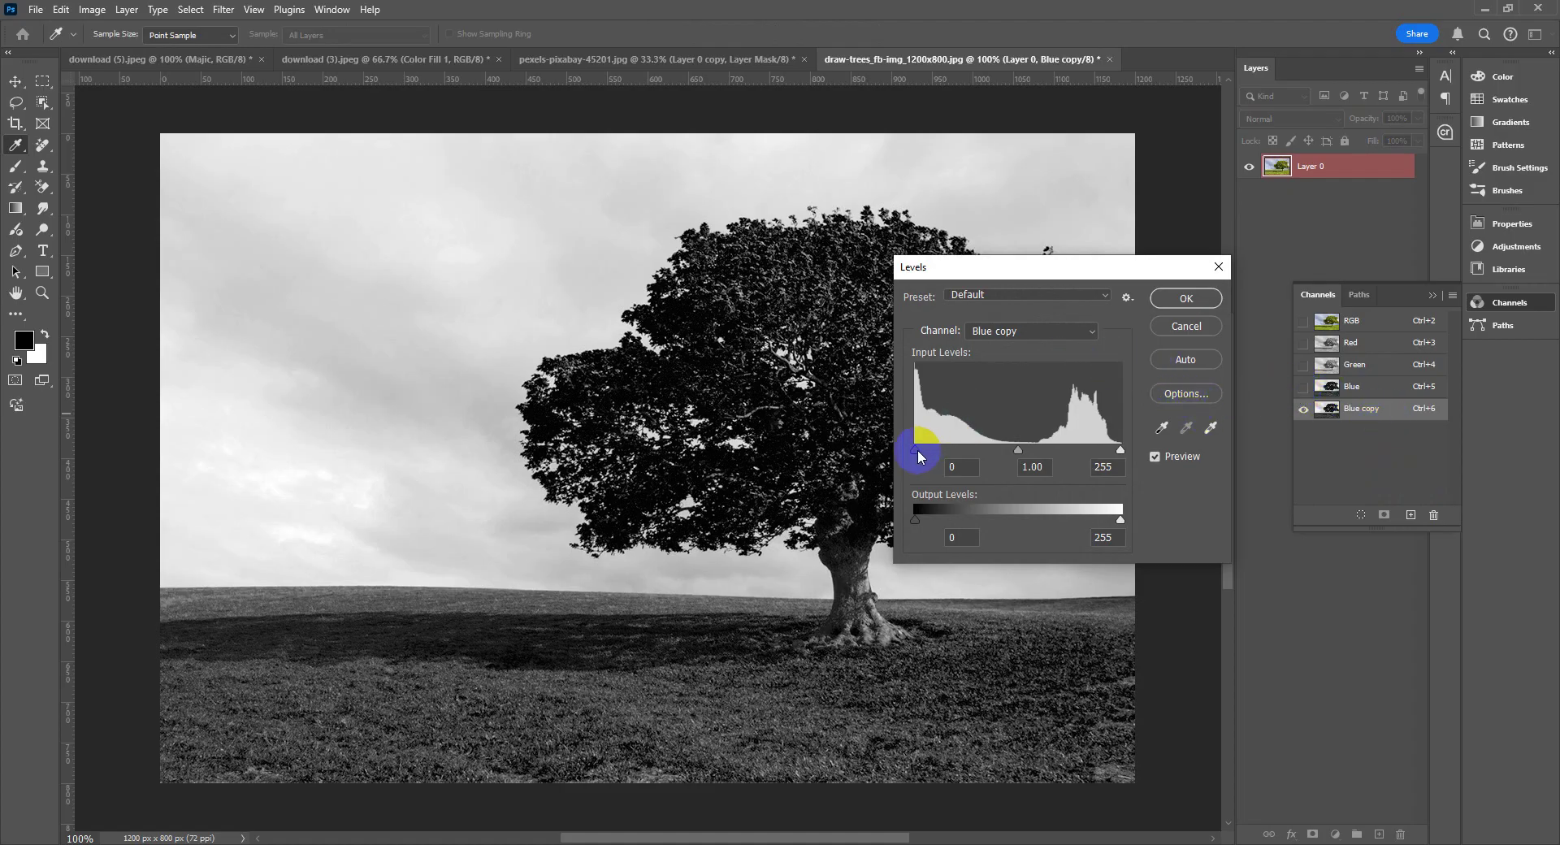
{"action": "left_click_drag", "start_coordinate": [961, 451], "coordinate": [1012, 449]}
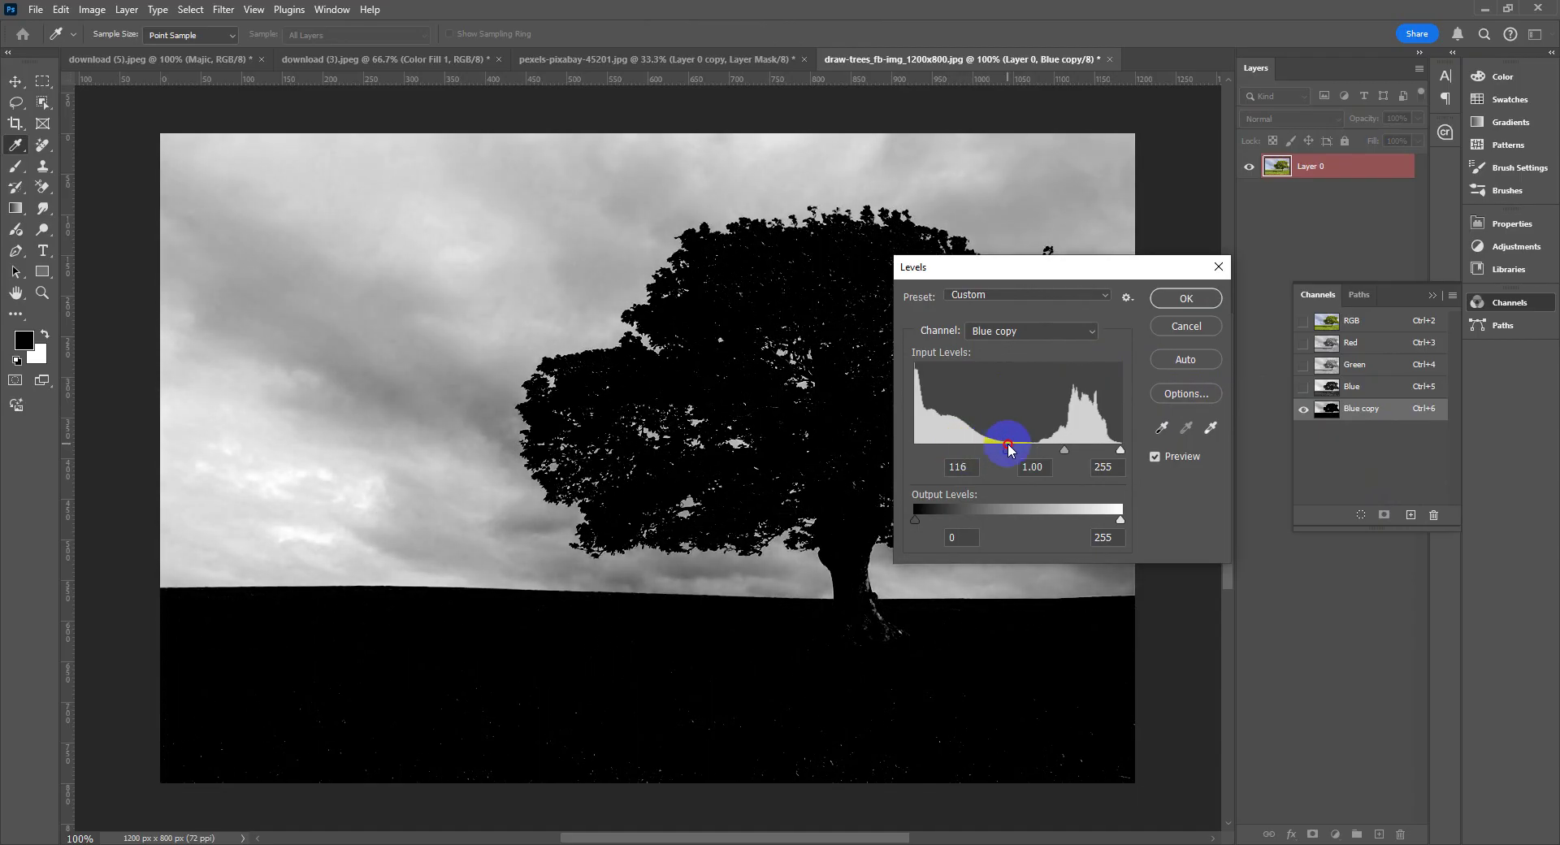
{"action": "left_click_drag", "start_coordinate": [1119, 451], "coordinate": [1036, 453]}
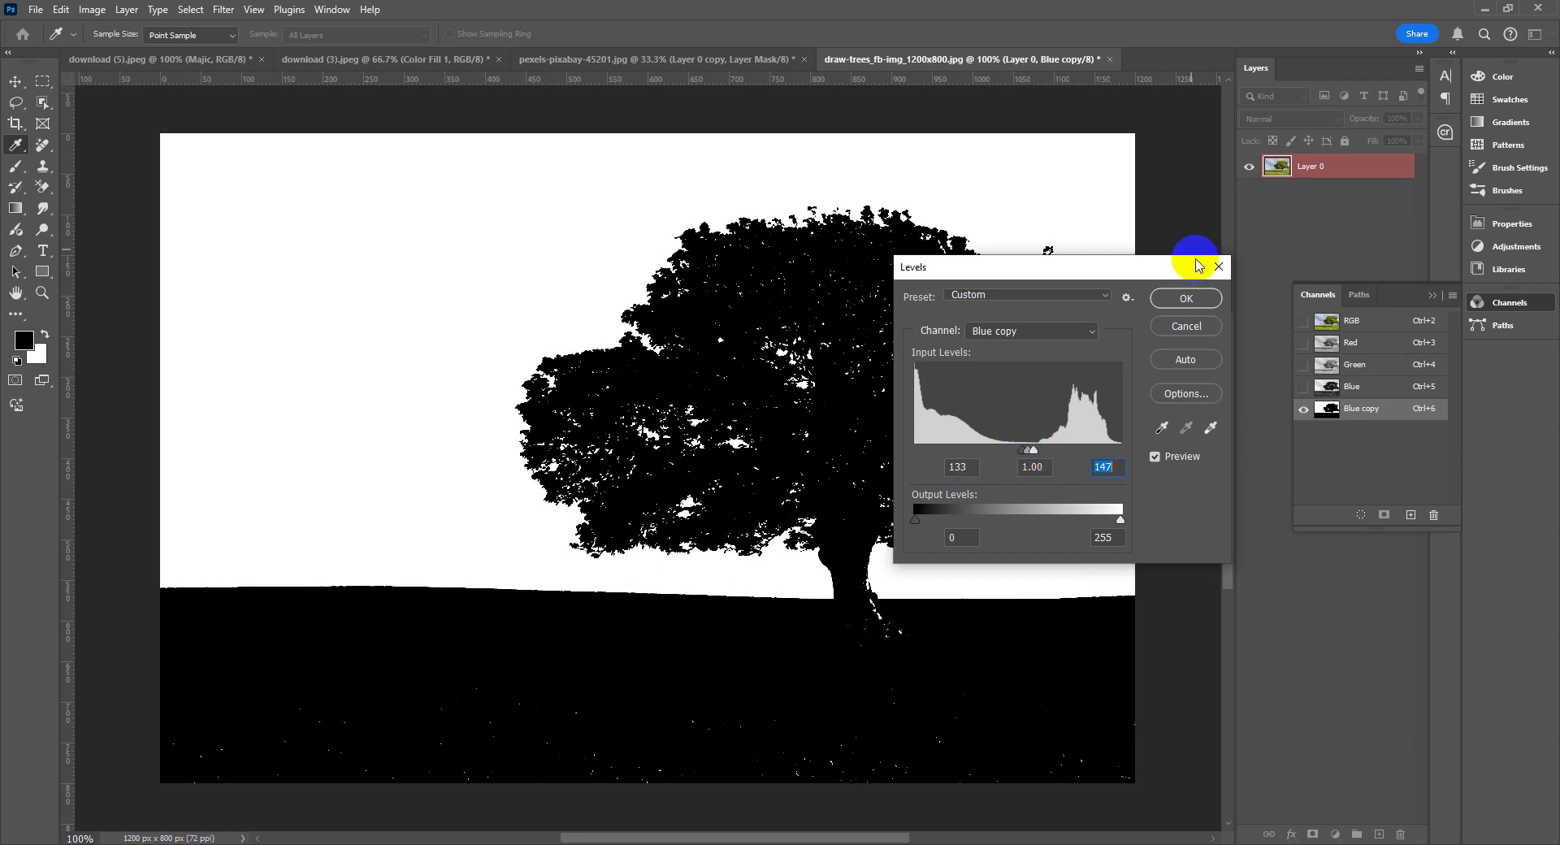
{"action": "left_click", "coordinate": [1185, 298]}
{"action": "key", "text": "w"}
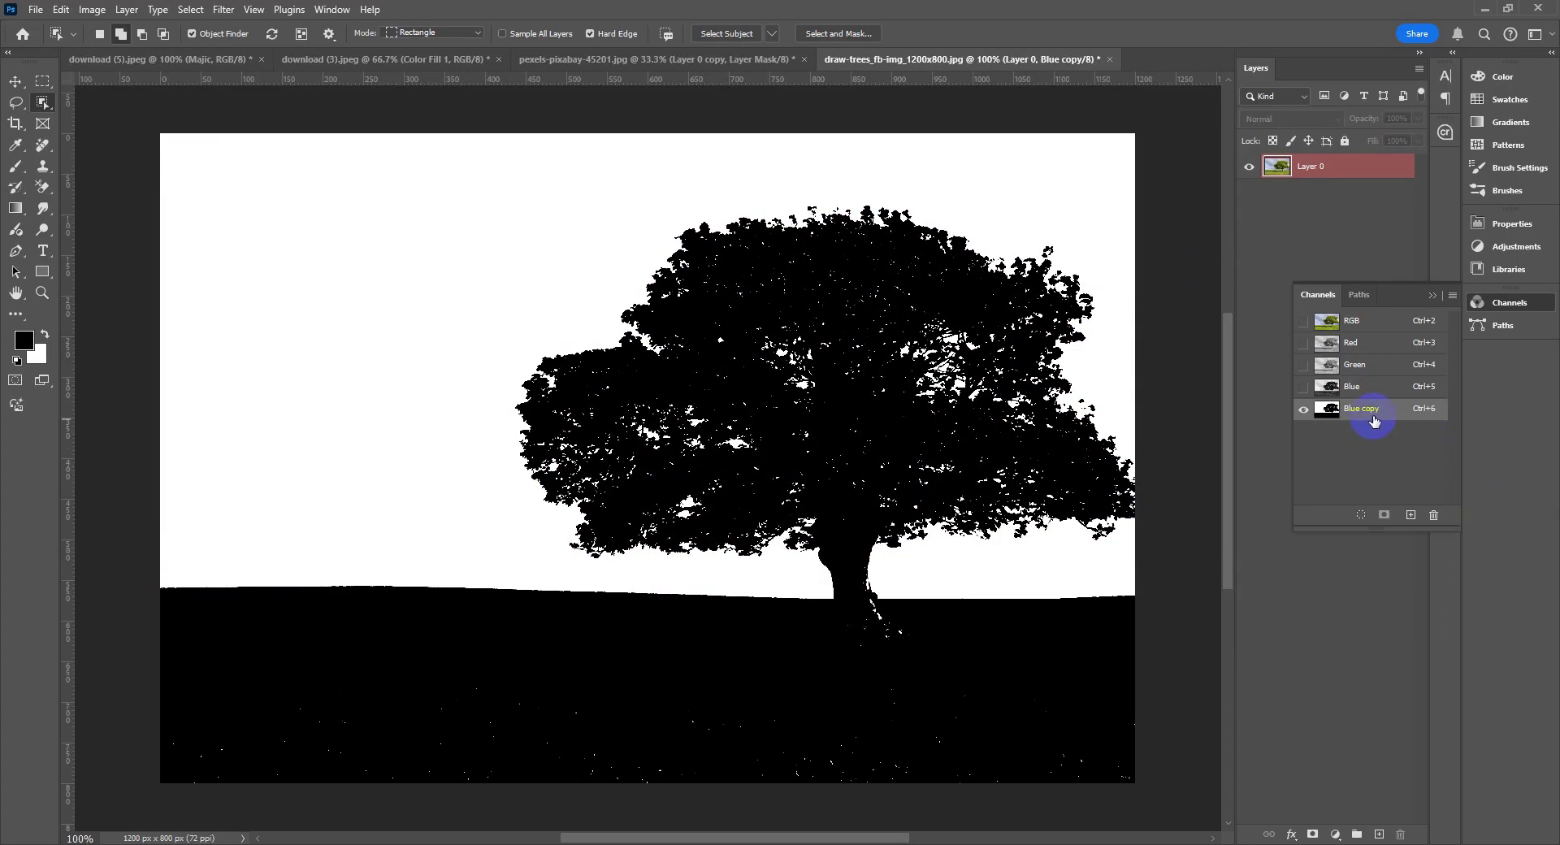
- Load the Blue copy channel as a selection, return to the RGB composite and delete the Blue copy channel
{"action": "left_click", "coordinate": [1362, 517]}
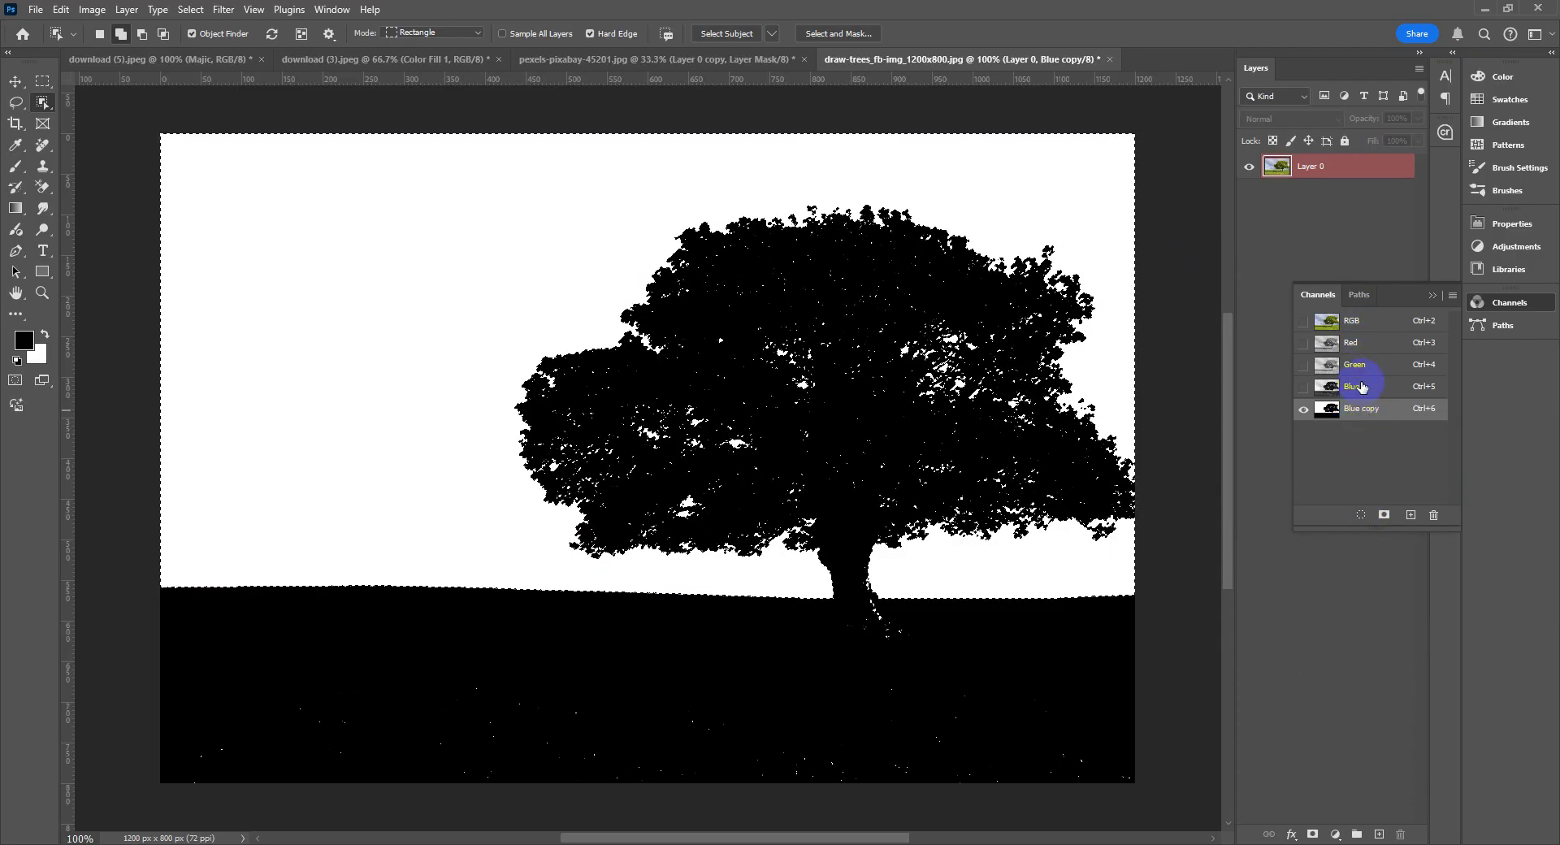
{"action": "left_click", "coordinate": [1353, 321]}
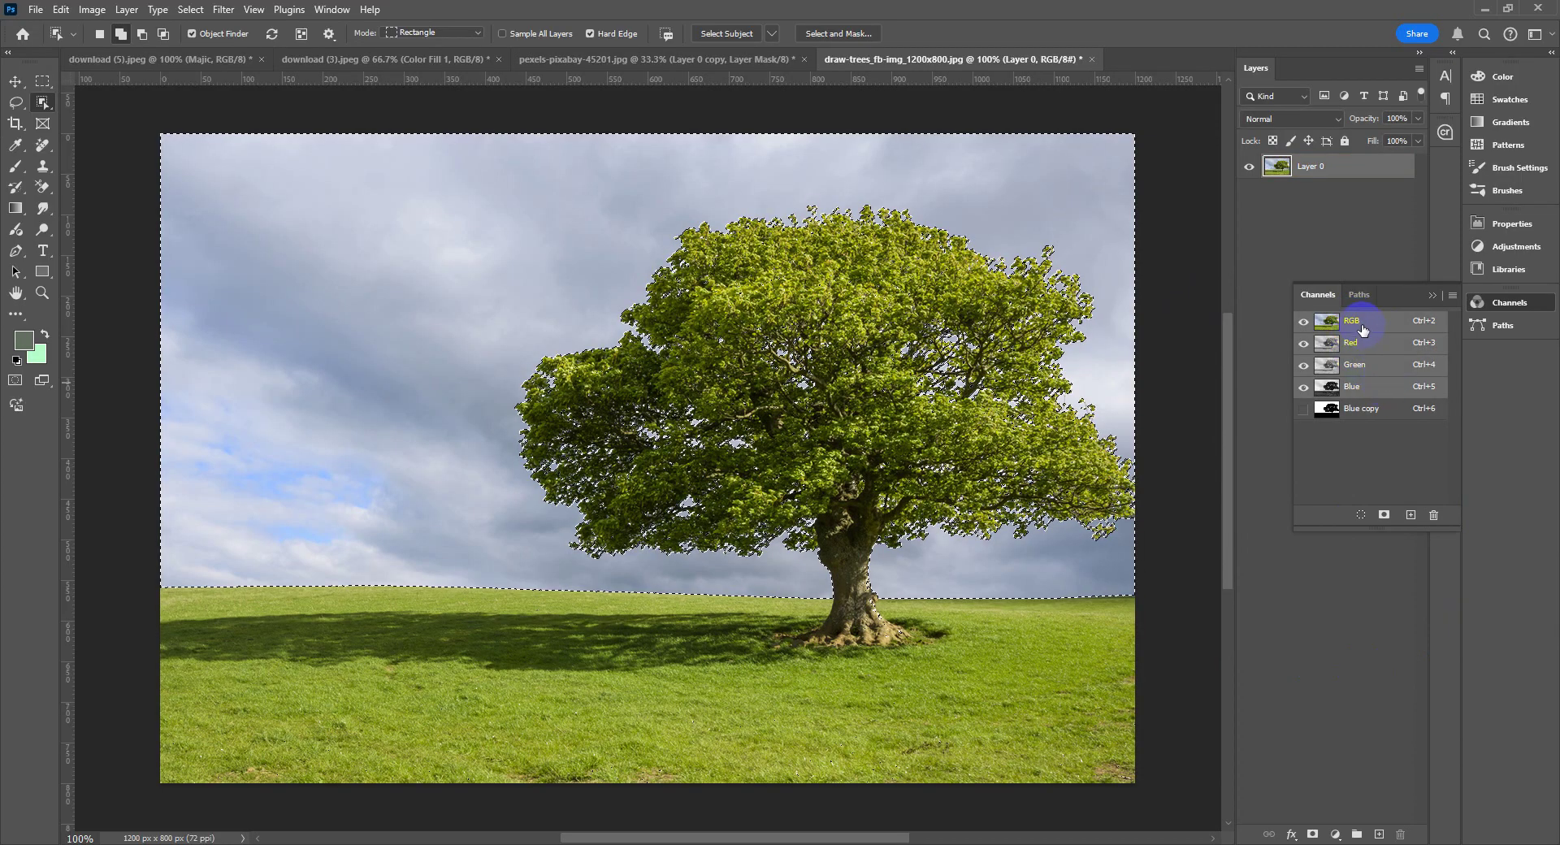
{"action": "left_click_drag", "start_coordinate": [1370, 420], "coordinate": [1434, 515]}
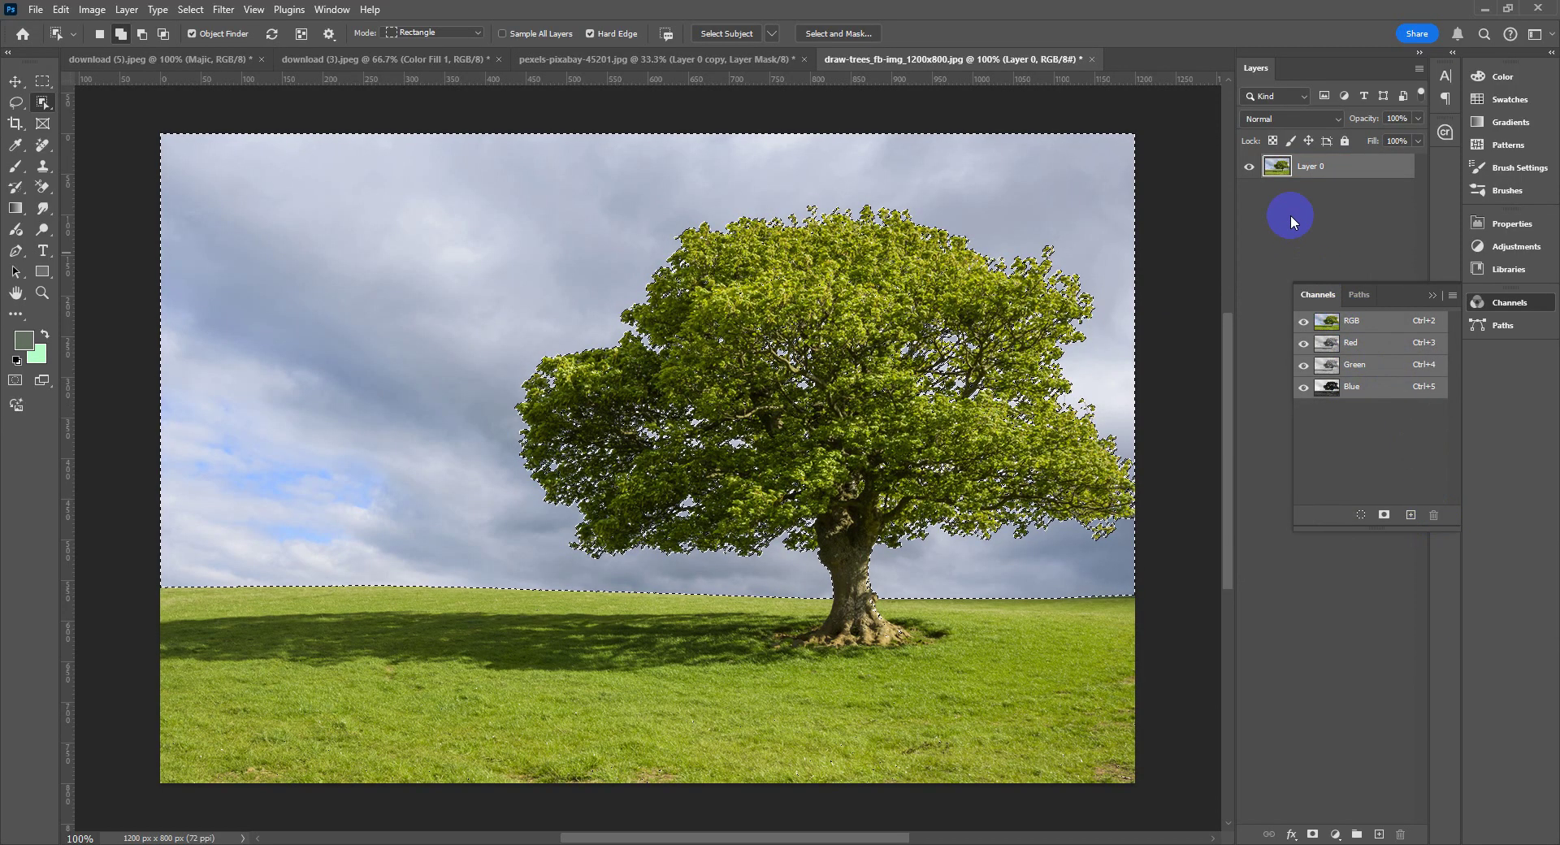
{"action": "left_click", "coordinate": [1432, 296]}
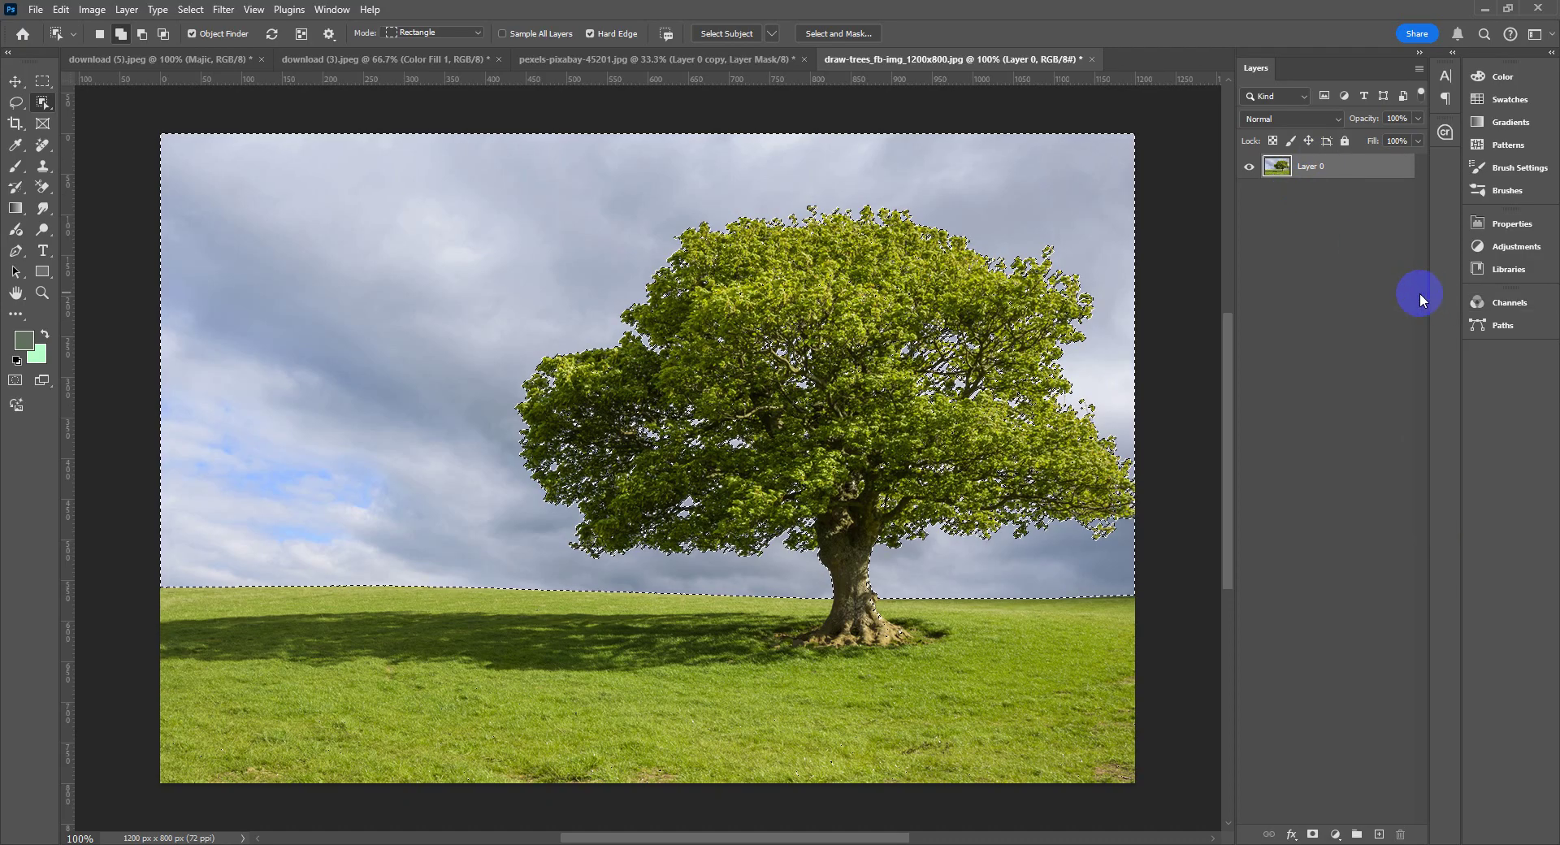
- Add a layer mask to Layer 0 from the sky selection and invert it to keep the tree and ground
{"action": "left_click", "coordinate": [1312, 835]}
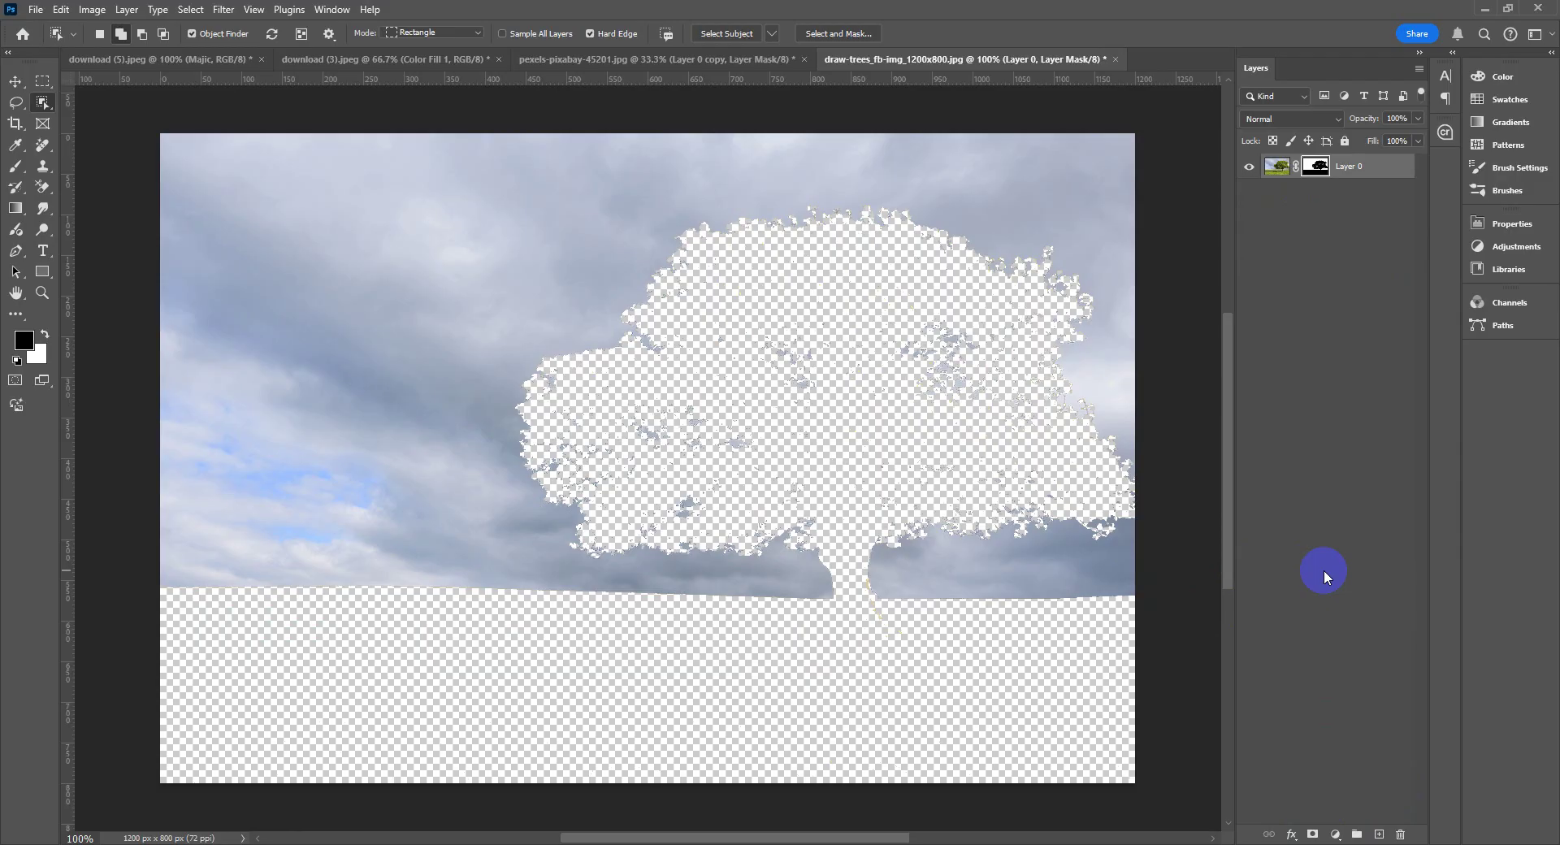
{"action": "key", "text": "ctrl+i"}
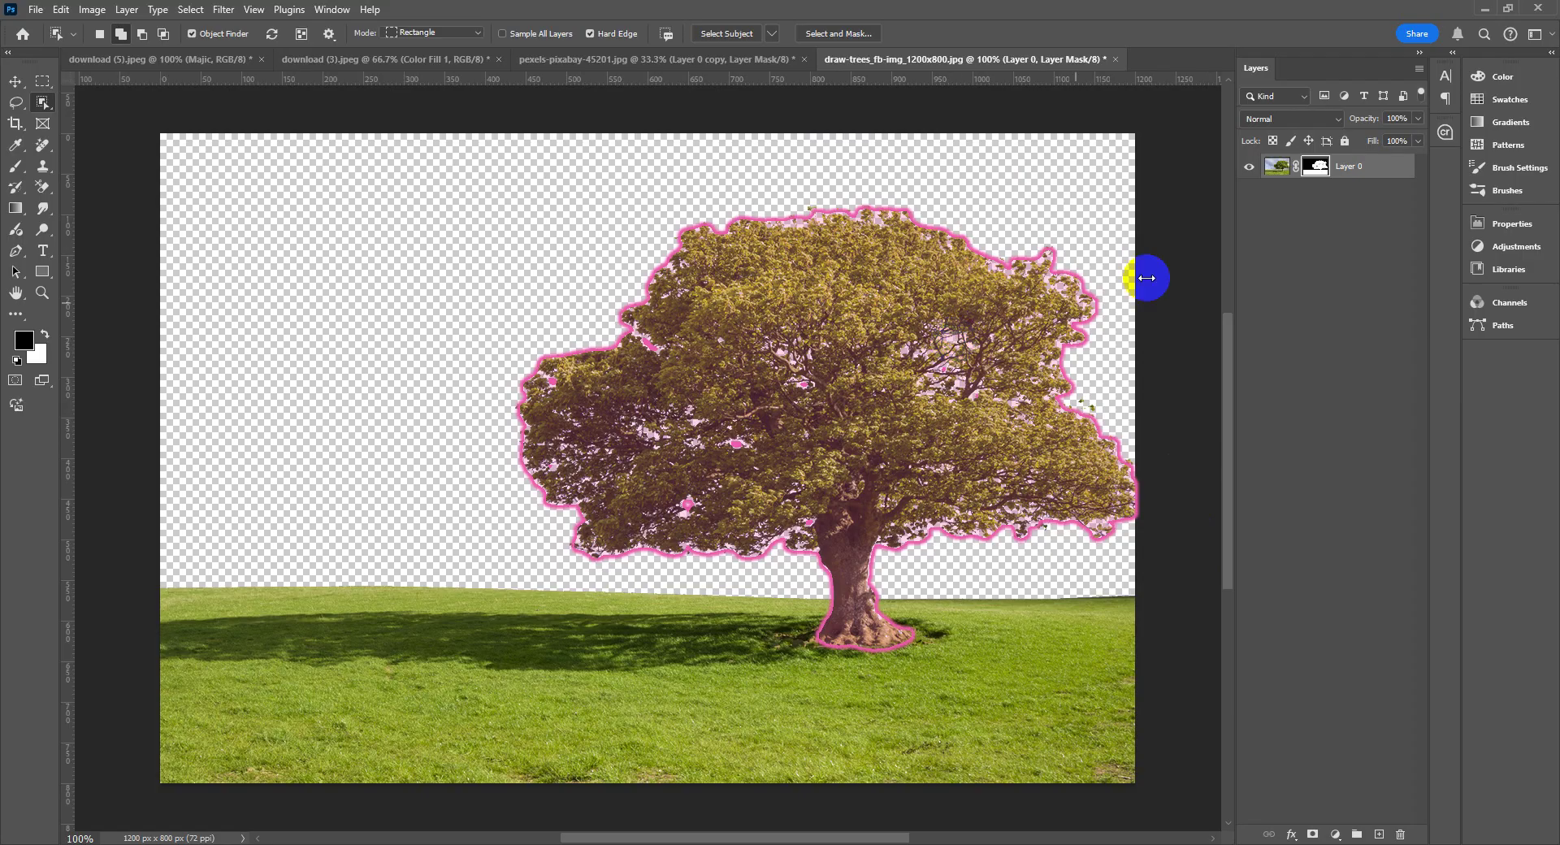
{"action": "left_click", "coordinate": [1510, 304]}
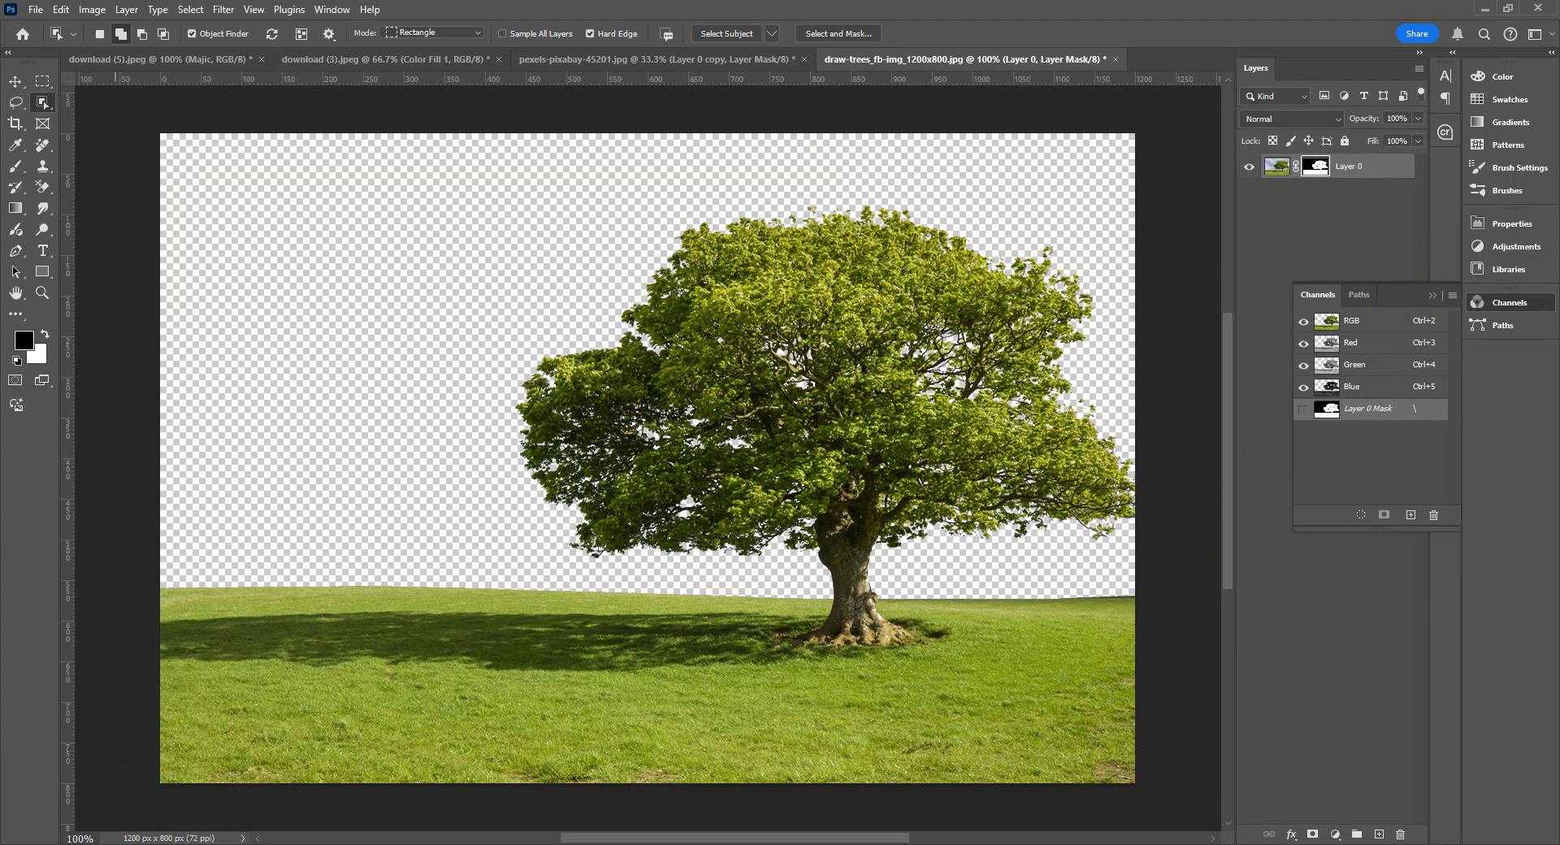
- Open vertical-shot-wooden-chair-white from the Bg Remove folder as a new Photoshop document
{"action": "left_click", "coordinate": [122, 844]}
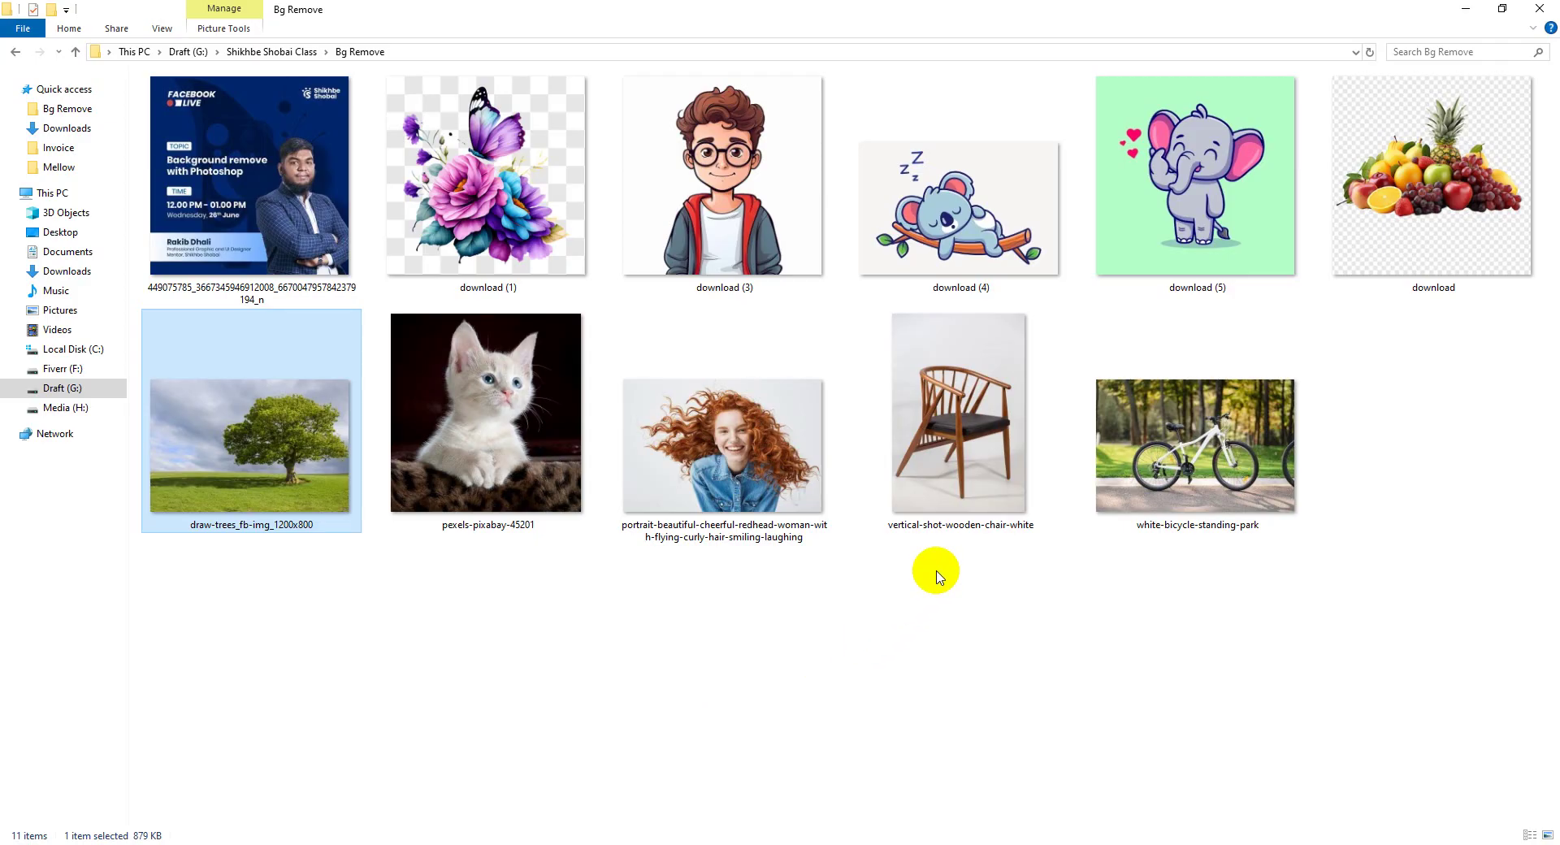
{"action": "left_click", "coordinate": [957, 453]}
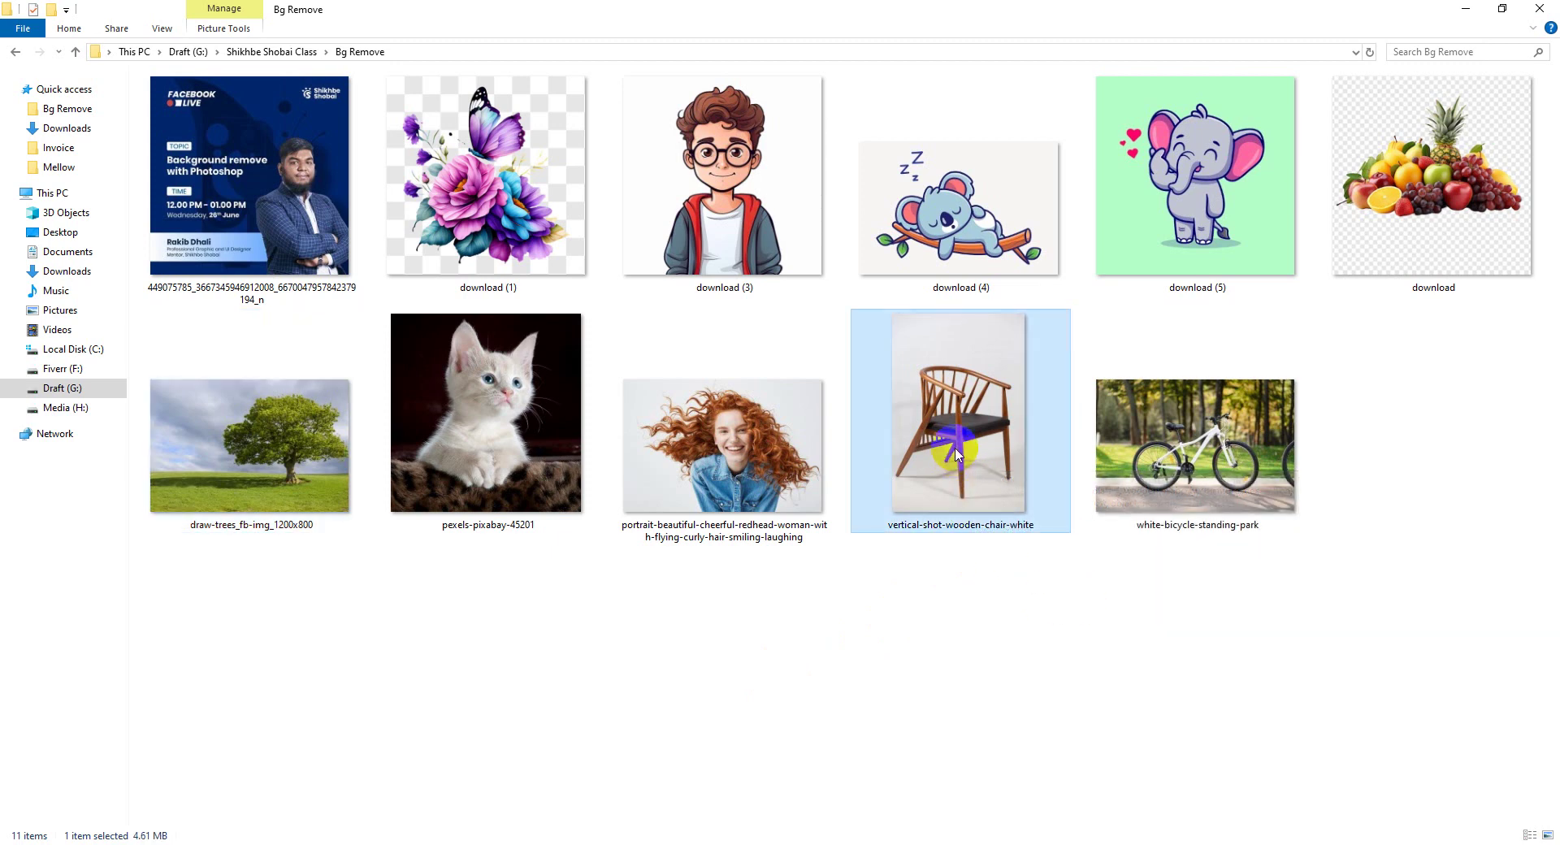
{"action": "left_click_drag", "start_coordinate": [958, 453], "coordinate": [1170, 61]}
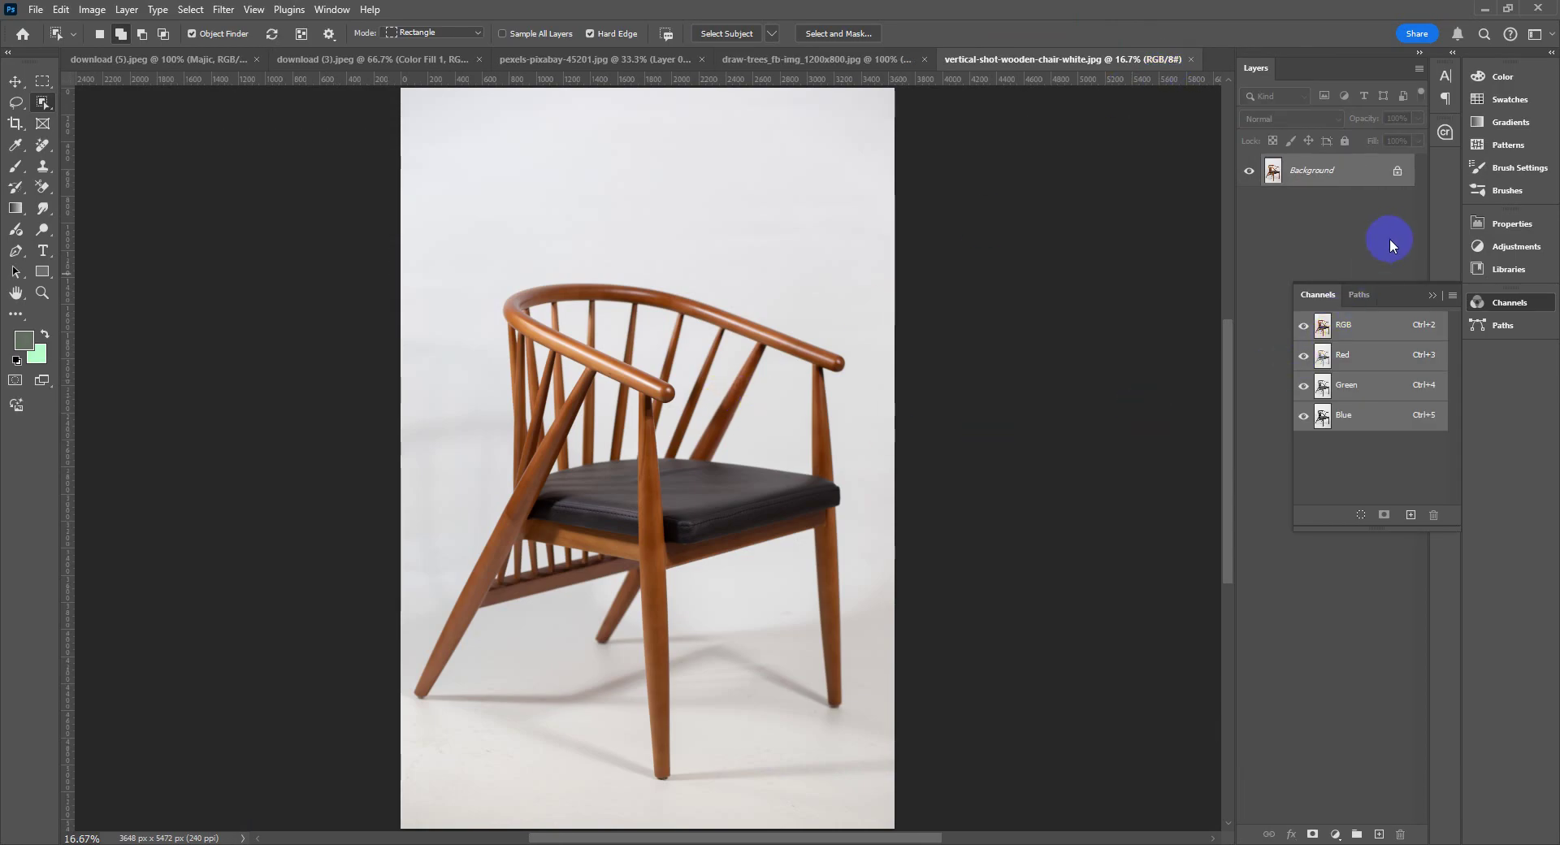
{"action": "left_click", "coordinate": [1430, 298]}
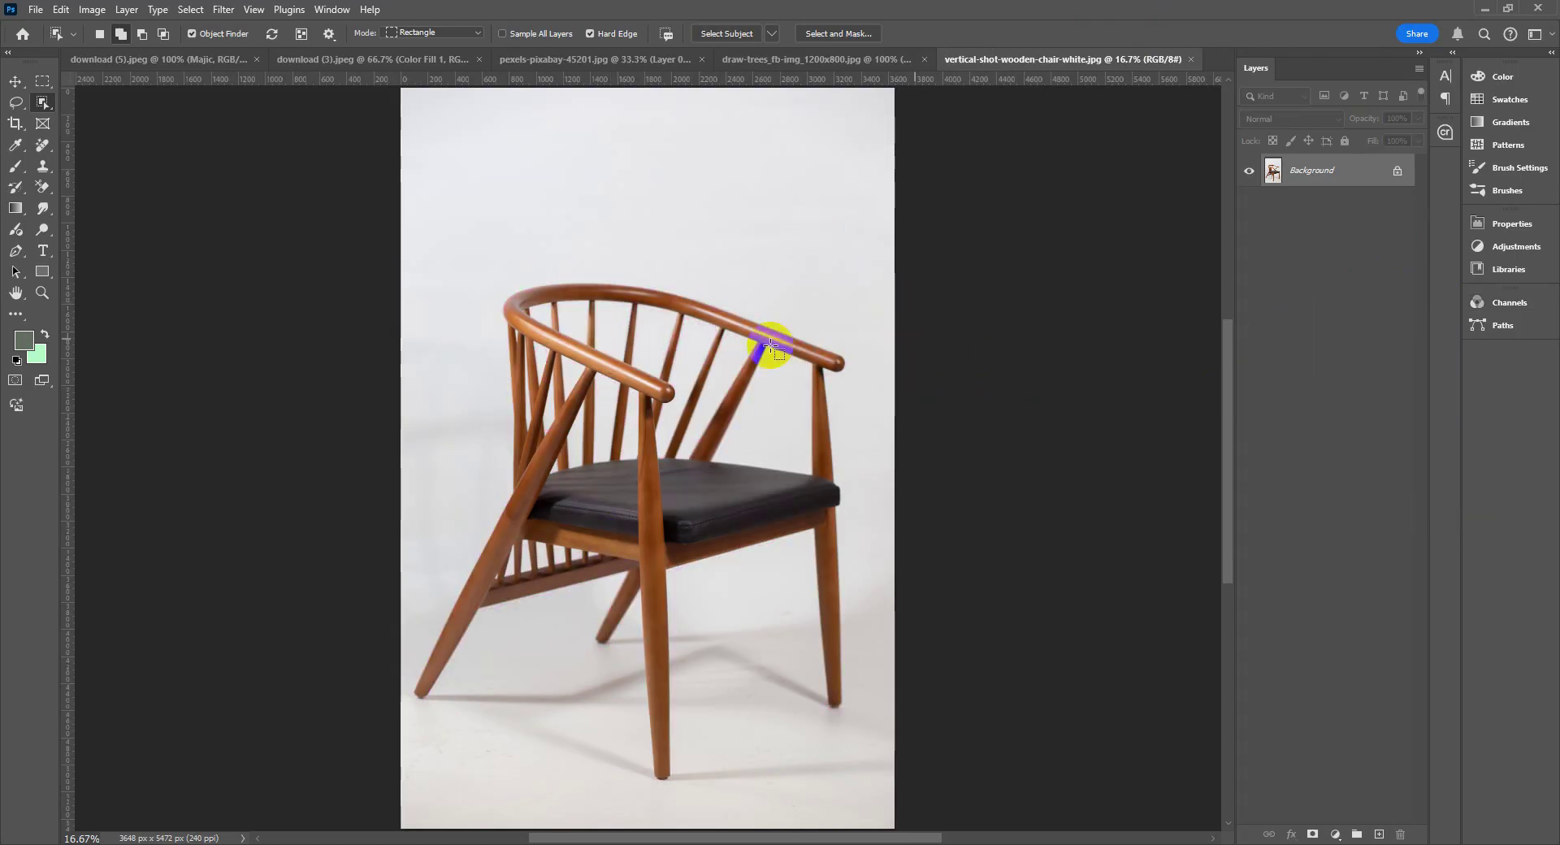
- Unlock the chair photo's background layer, then duplicate it and hide the original Layer 0
{"action": "left_click", "coordinate": [1398, 172]}
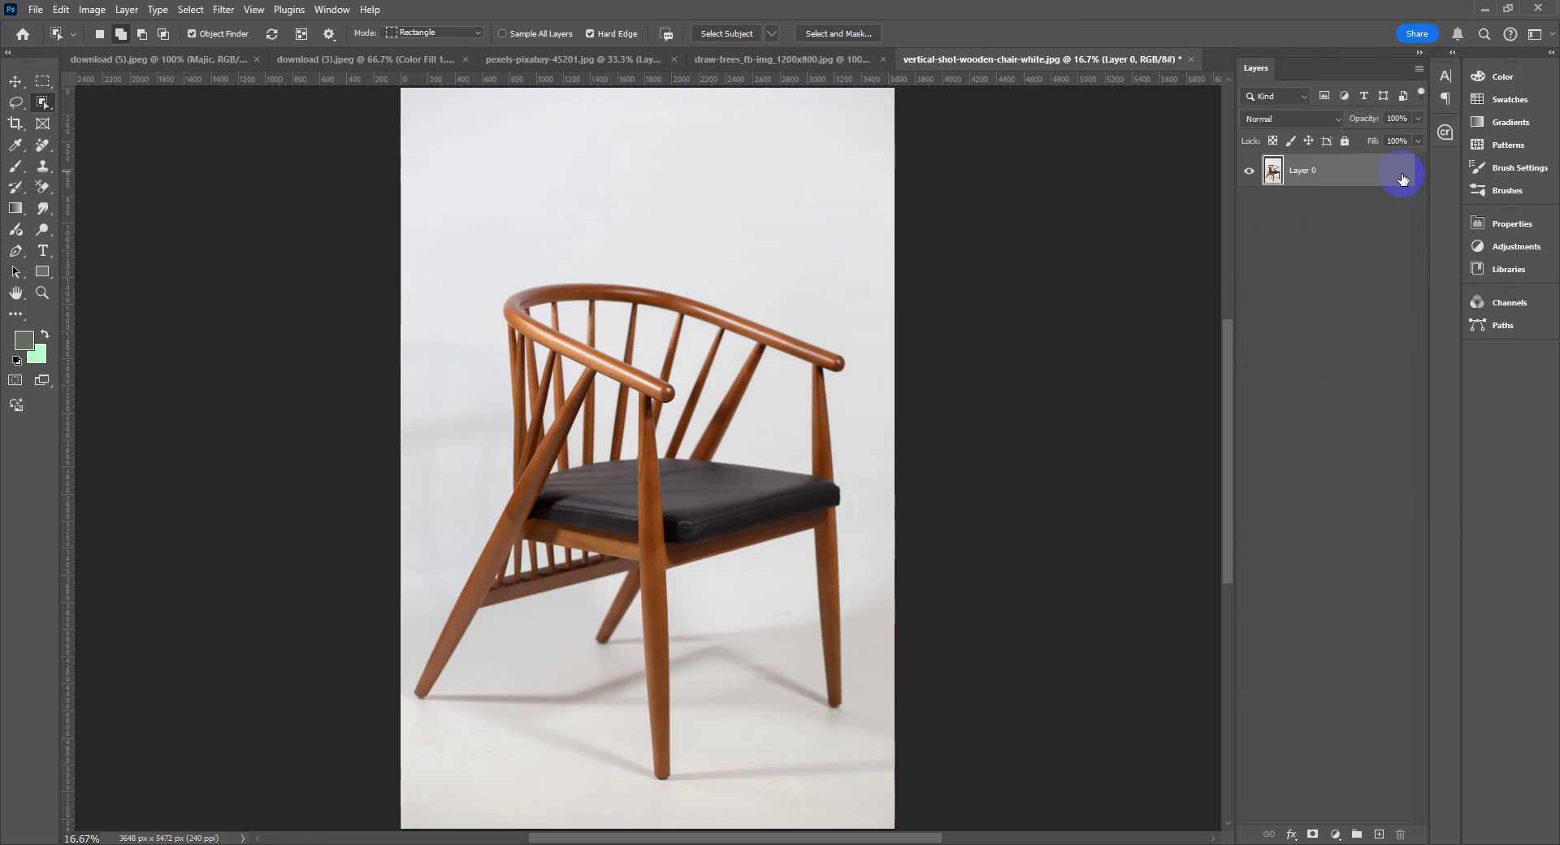
{"action": "key", "text": "ctrl+j"}
{"action": "left_click", "coordinate": [1247, 205]}
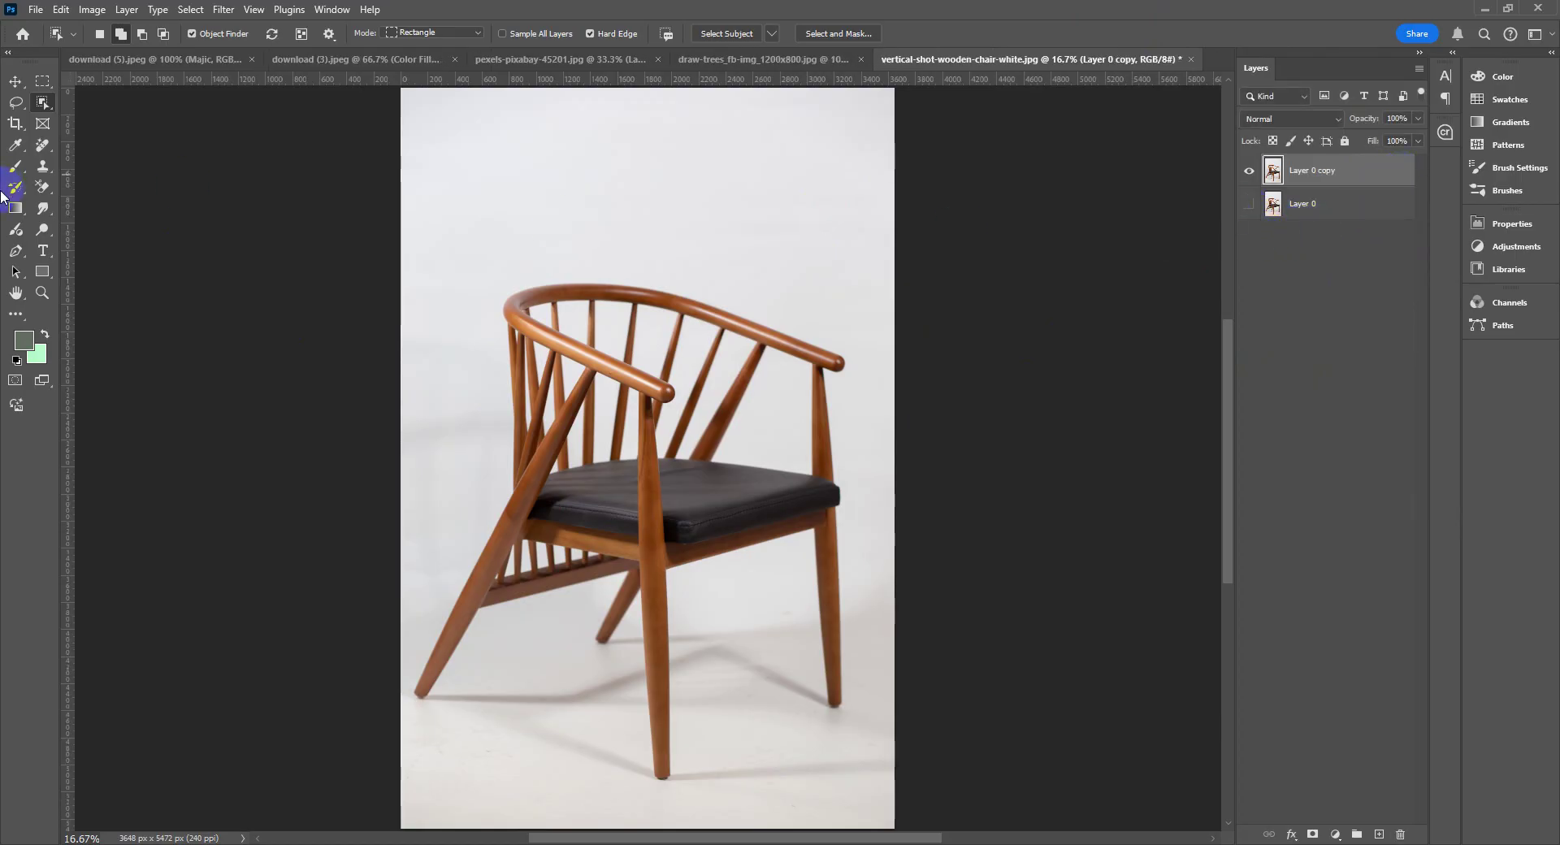
- Erase the light wall above and around the chair on Layer 0 copy with the Magic Eraser tool
{"action": "left_click_drag", "start_coordinate": [44, 200], "coordinate": [83, 230]}
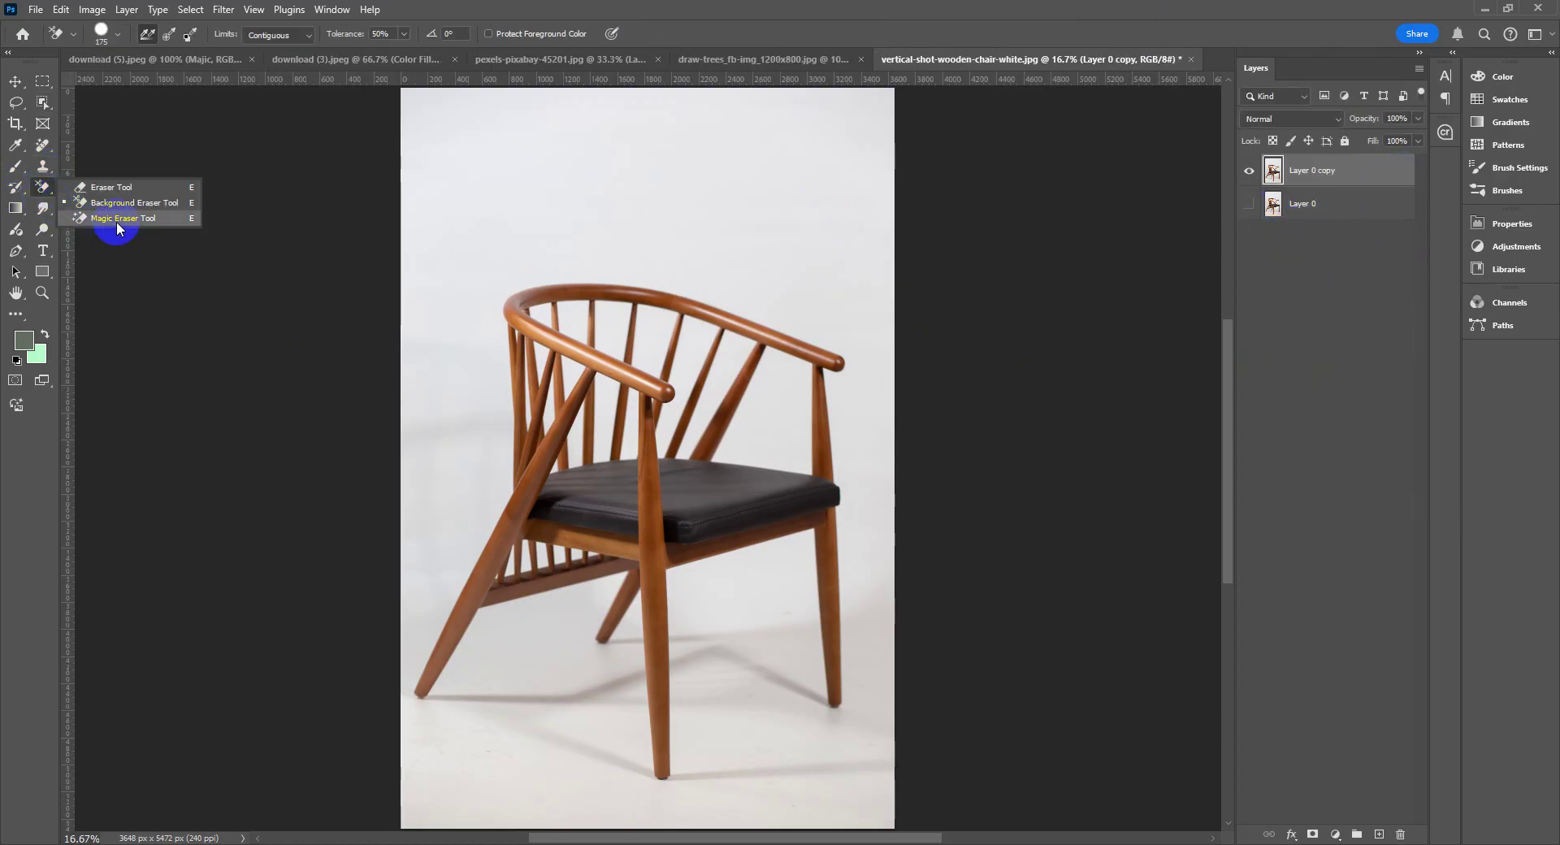
{"action": "left_click", "coordinate": [115, 220]}
{"action": "left_click", "coordinate": [730, 236]}
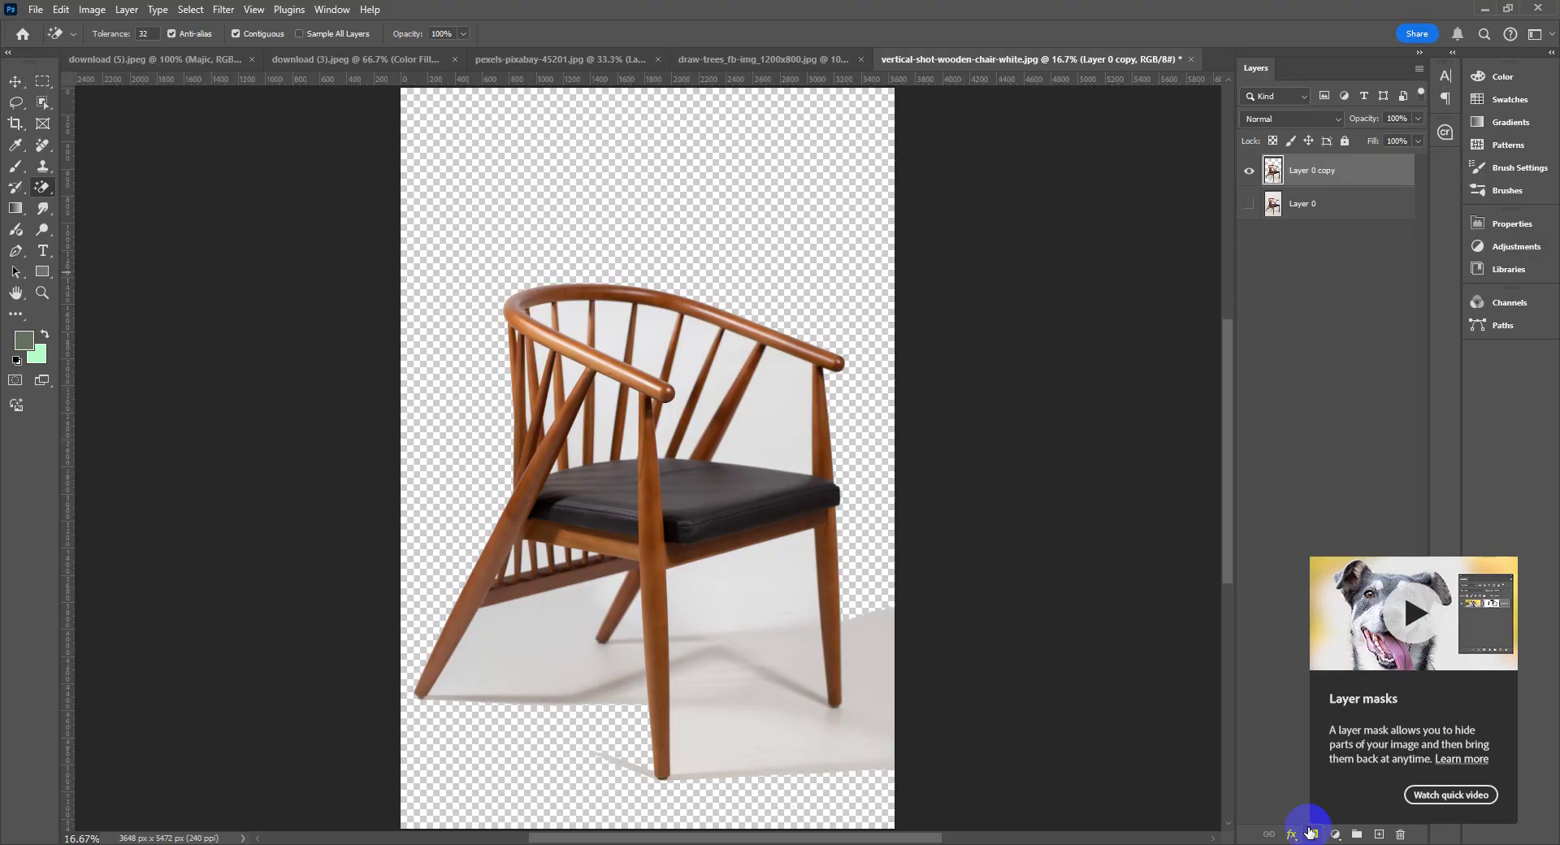
- Add a solid color fill layer in 272727 and place it beneath Layer 0 copy as the chair's backdrop
{"action": "left_click", "coordinate": [1337, 837]}
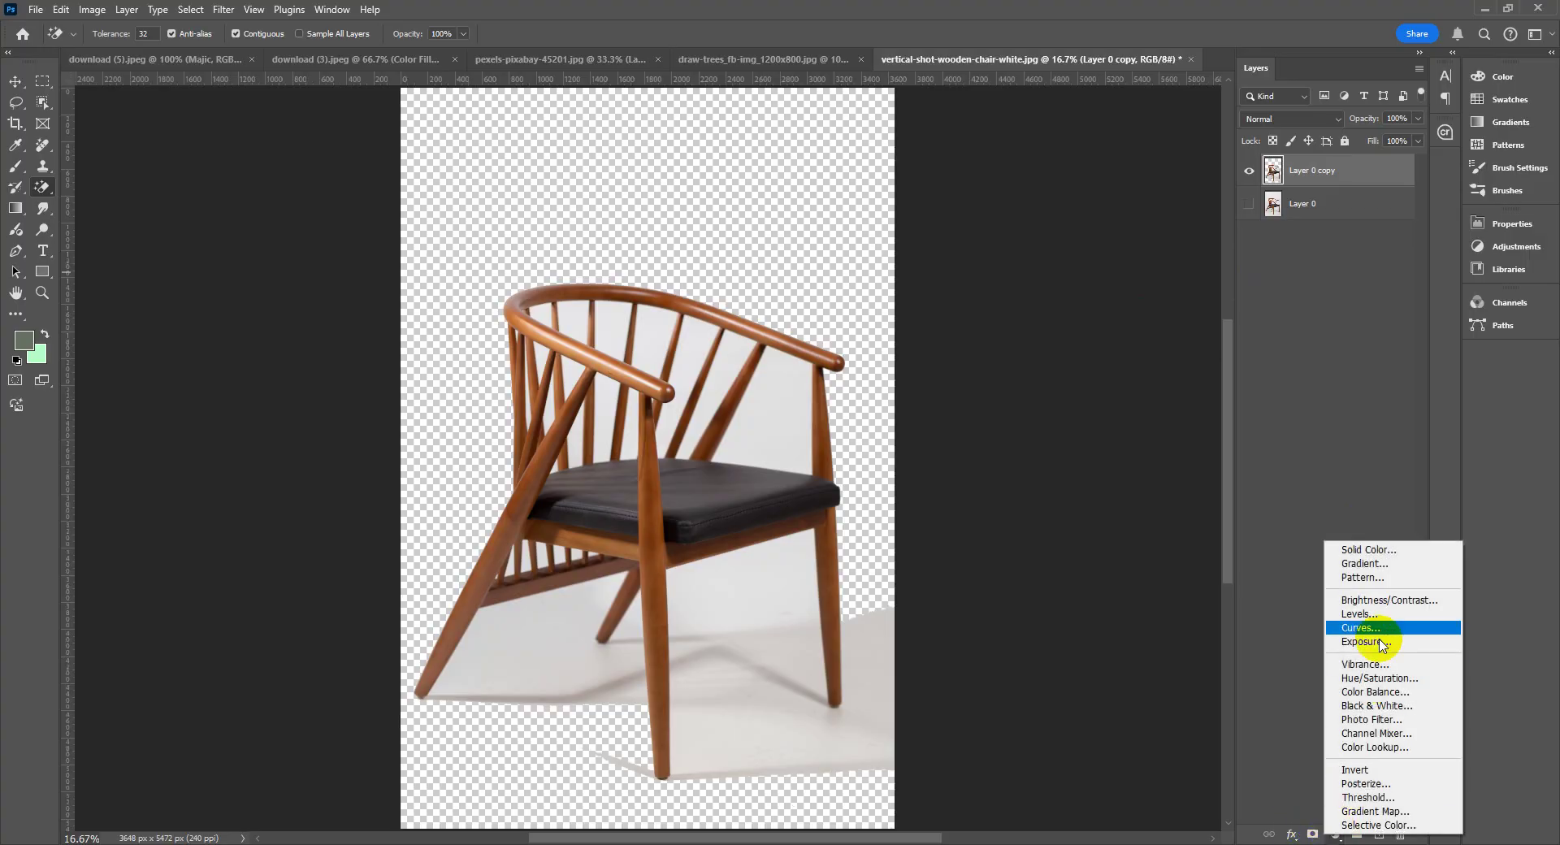
{"action": "left_click", "coordinate": [1358, 546]}
{"action": "left_click_drag", "start_coordinate": [1077, 443], "coordinate": [989, 483]}
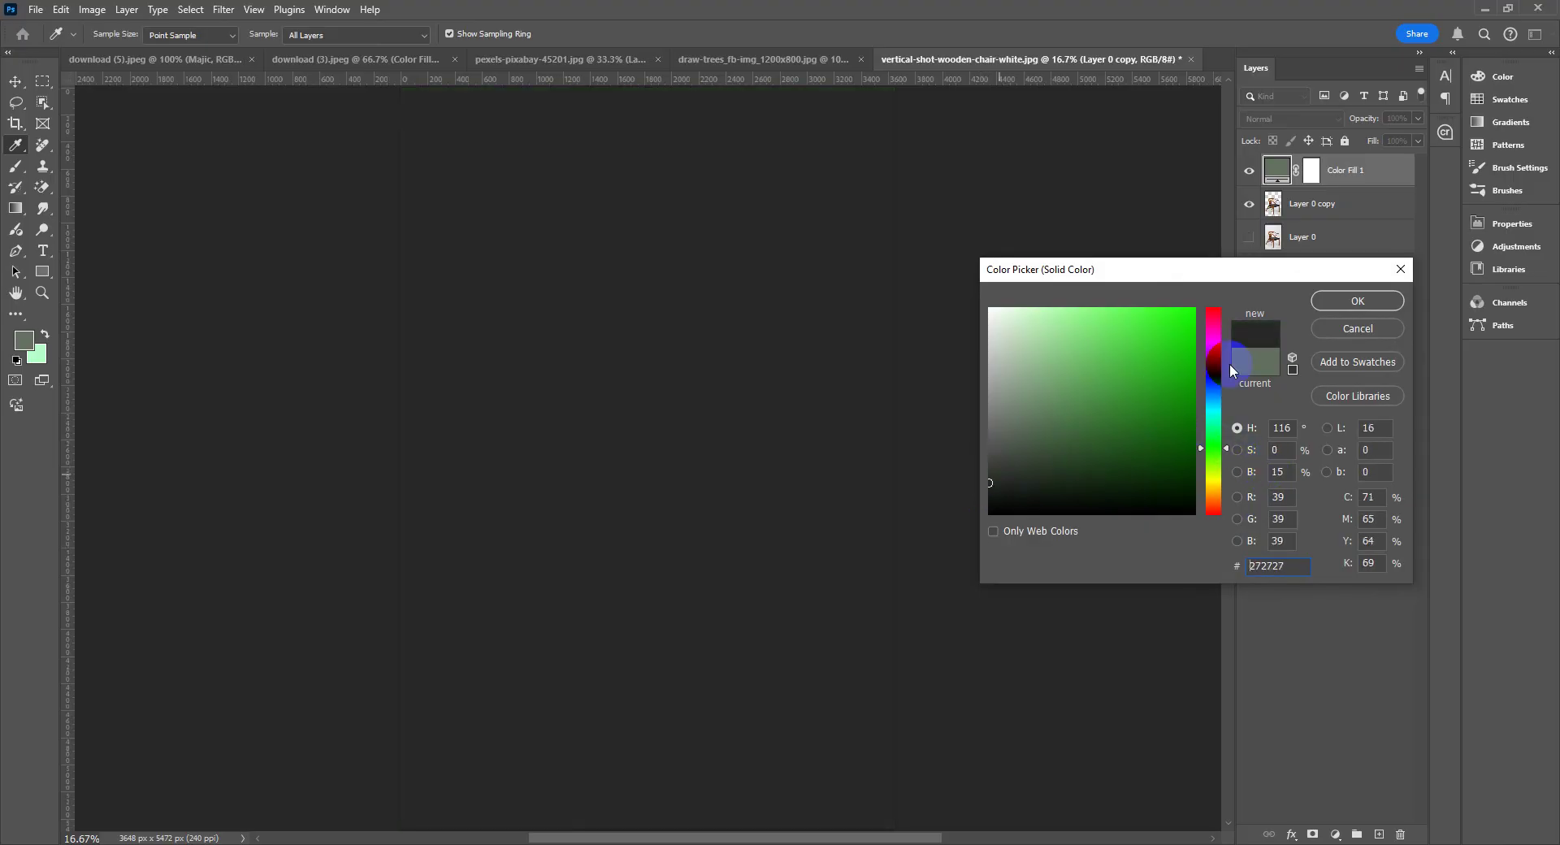
{"action": "left_click", "coordinate": [1338, 300]}
{"action": "left_click_drag", "start_coordinate": [1311, 169], "coordinate": [1322, 208]}
{"action": "key", "text": "z"}
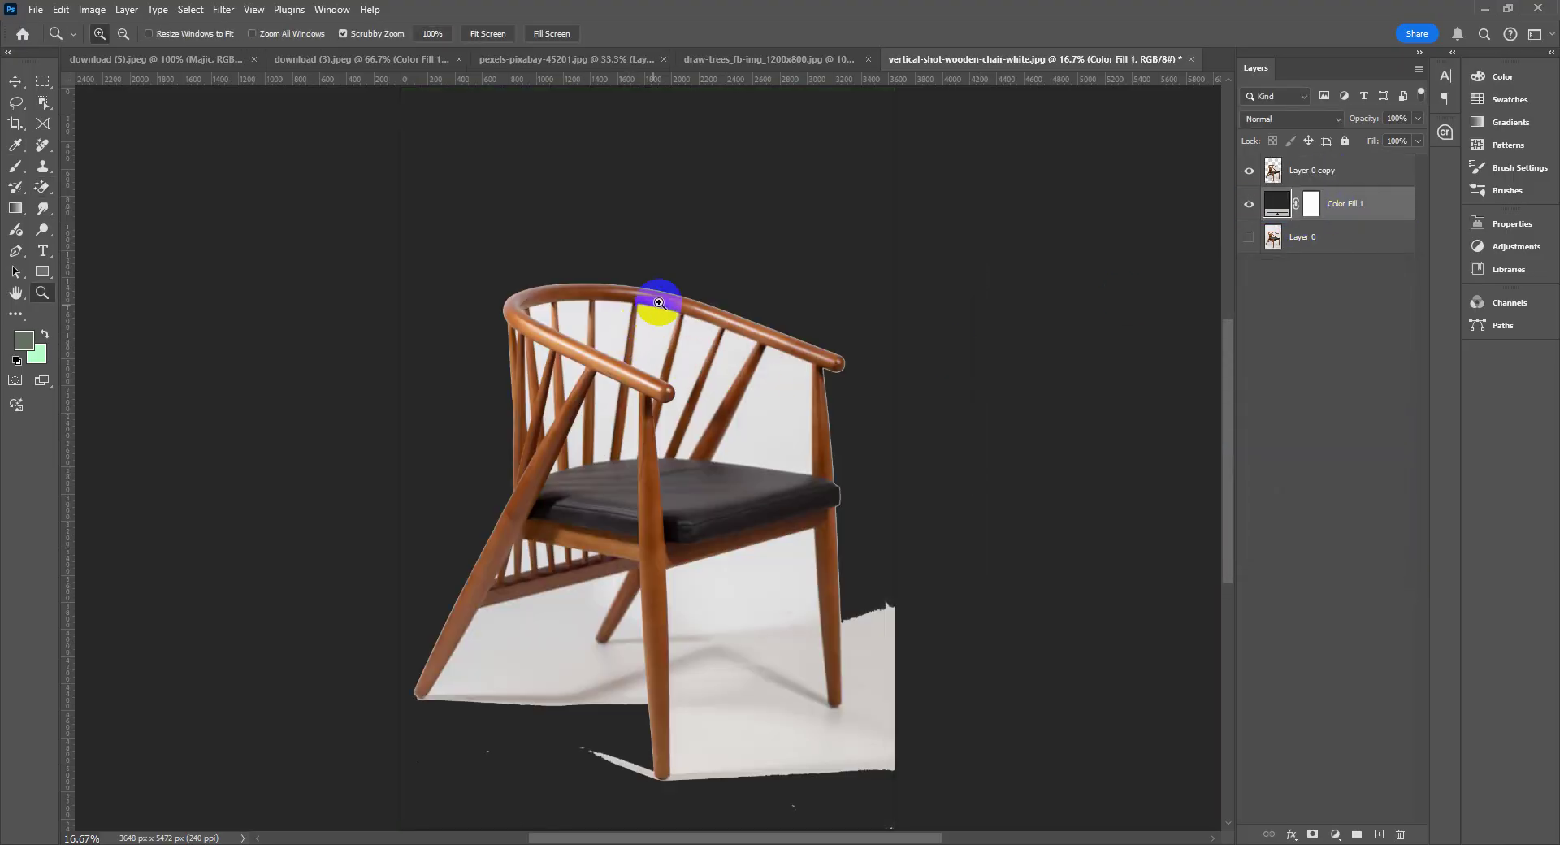
- Erase the light gap between two backrest spindles on Layer 0 copy with the Magic Eraser tool and examine the cut-out's edges
{"action": "left_click_drag", "start_coordinate": [659, 302], "coordinate": [854, 347]}
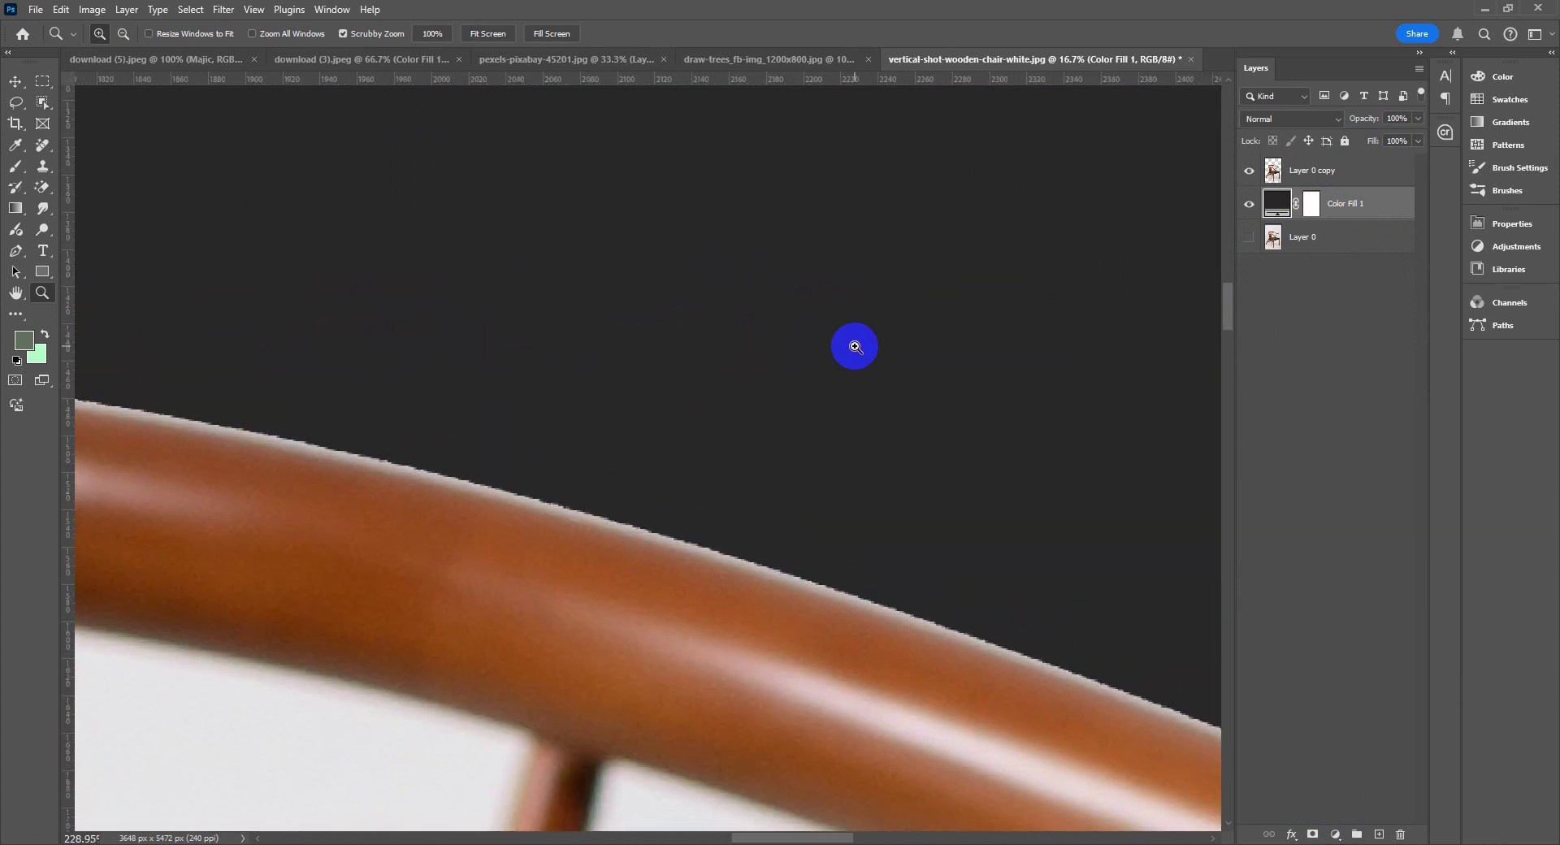
{"action": "left_click", "coordinate": [1332, 170]}
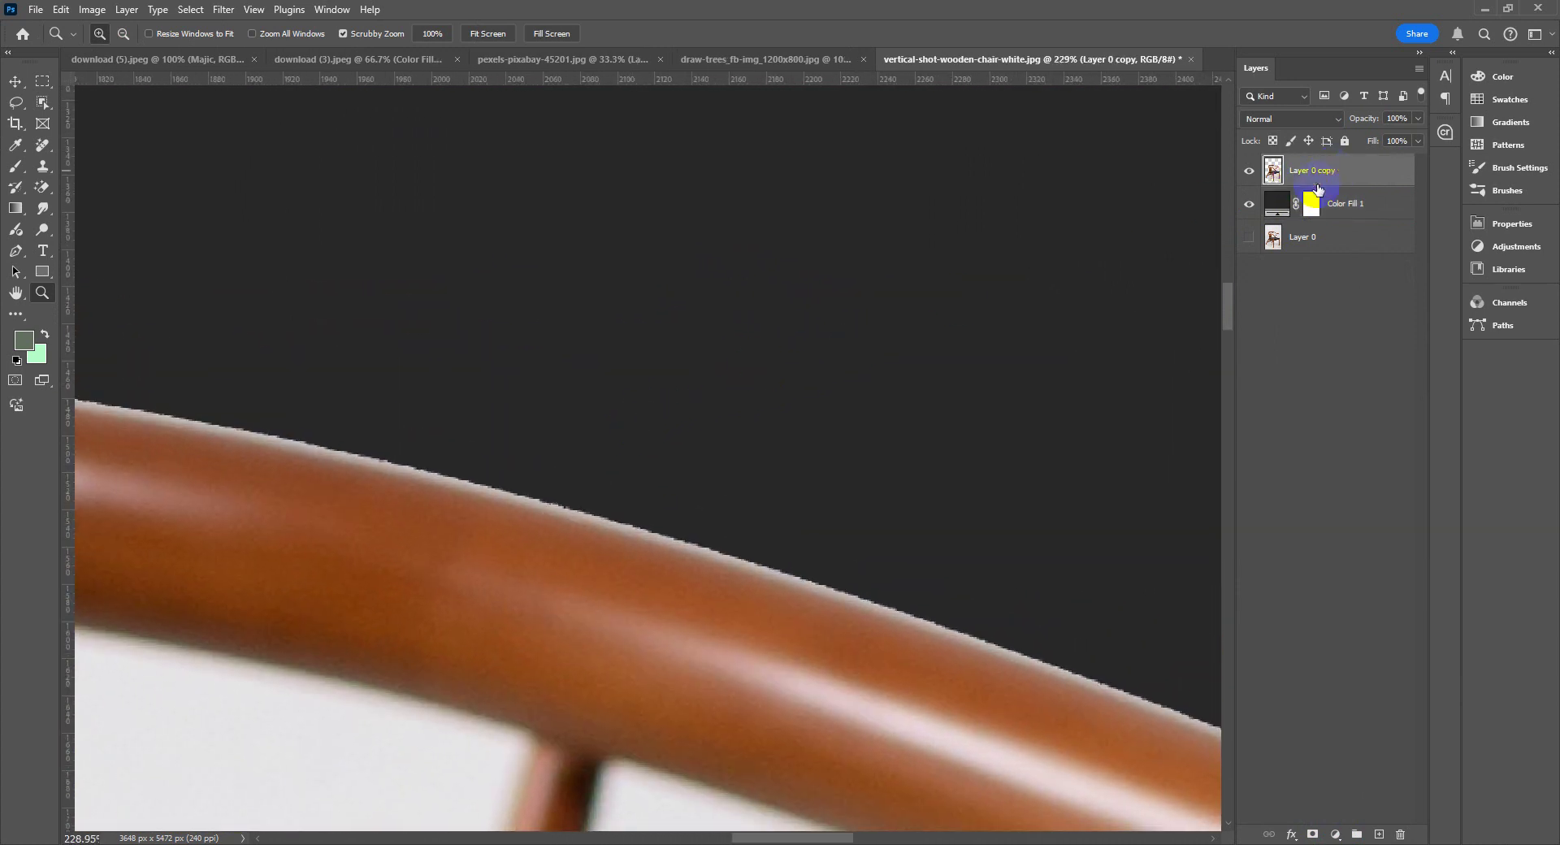
{"action": "left_click_drag", "start_coordinate": [398, 524], "coordinate": [794, 323]}
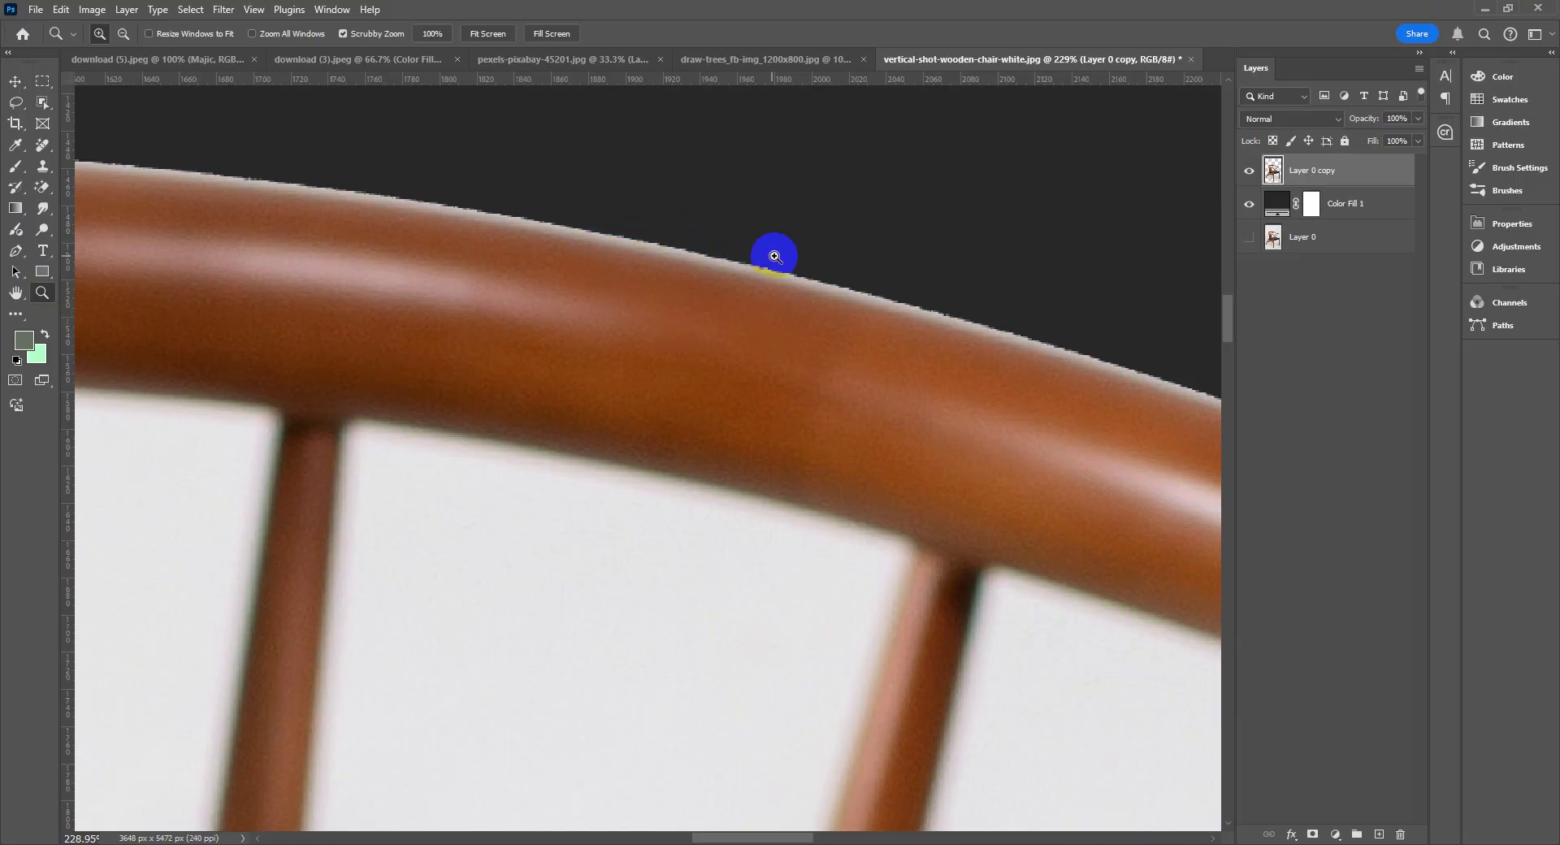
{"action": "left_click_drag", "start_coordinate": [774, 257], "coordinate": [663, 335]}
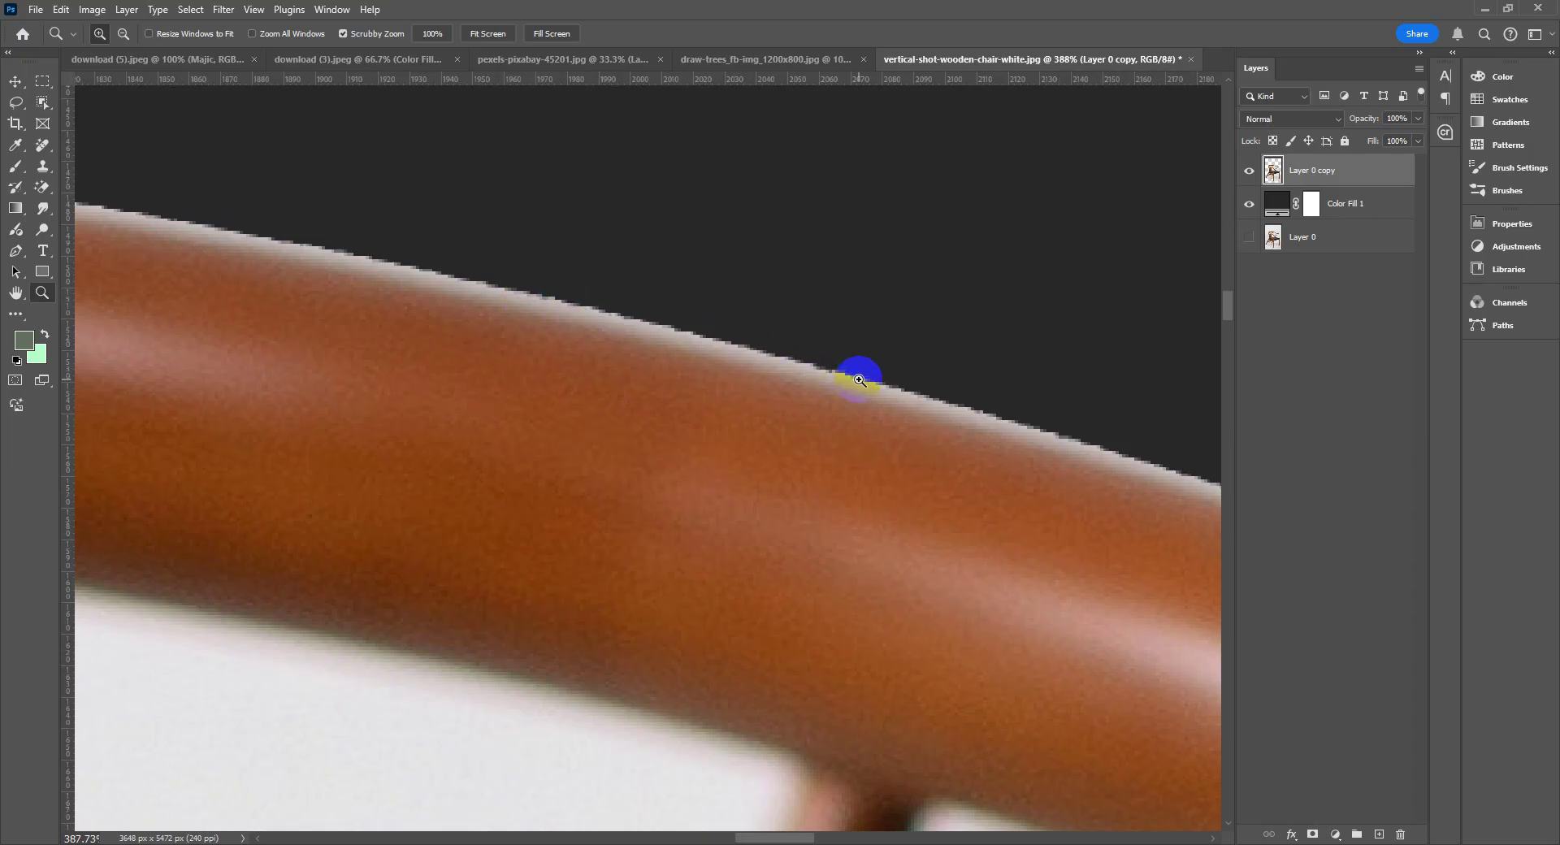
{"action": "left_click_drag", "start_coordinate": [693, 416], "coordinate": [840, 144]}
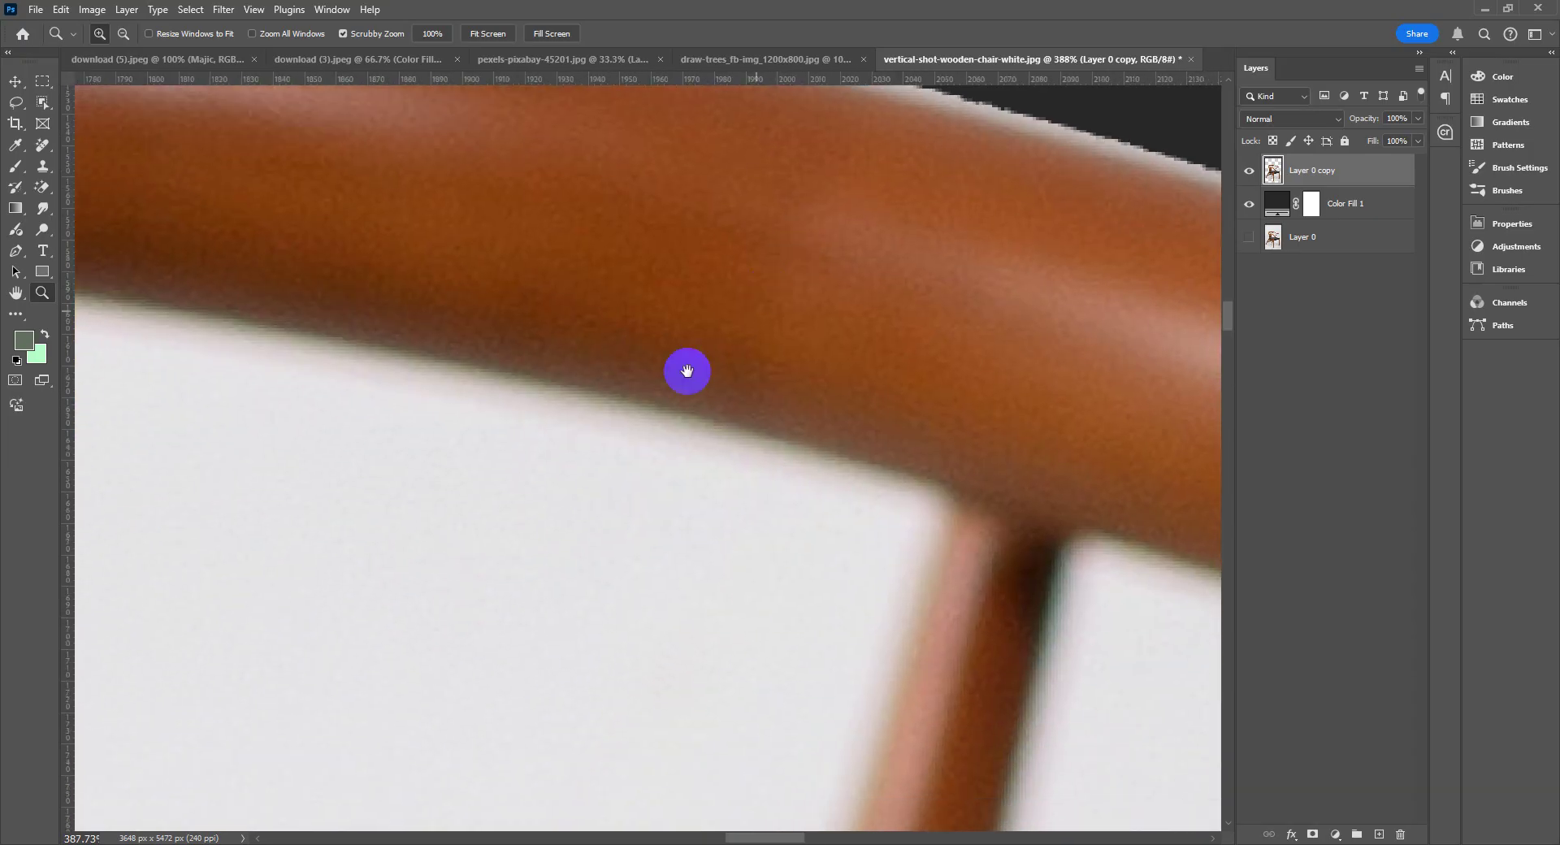
{"action": "left_click", "coordinate": [43, 190]}
{"action": "left_click", "coordinate": [390, 547]}
{"action": "left_click_drag", "start_coordinate": [690, 515], "coordinate": [946, 399]}
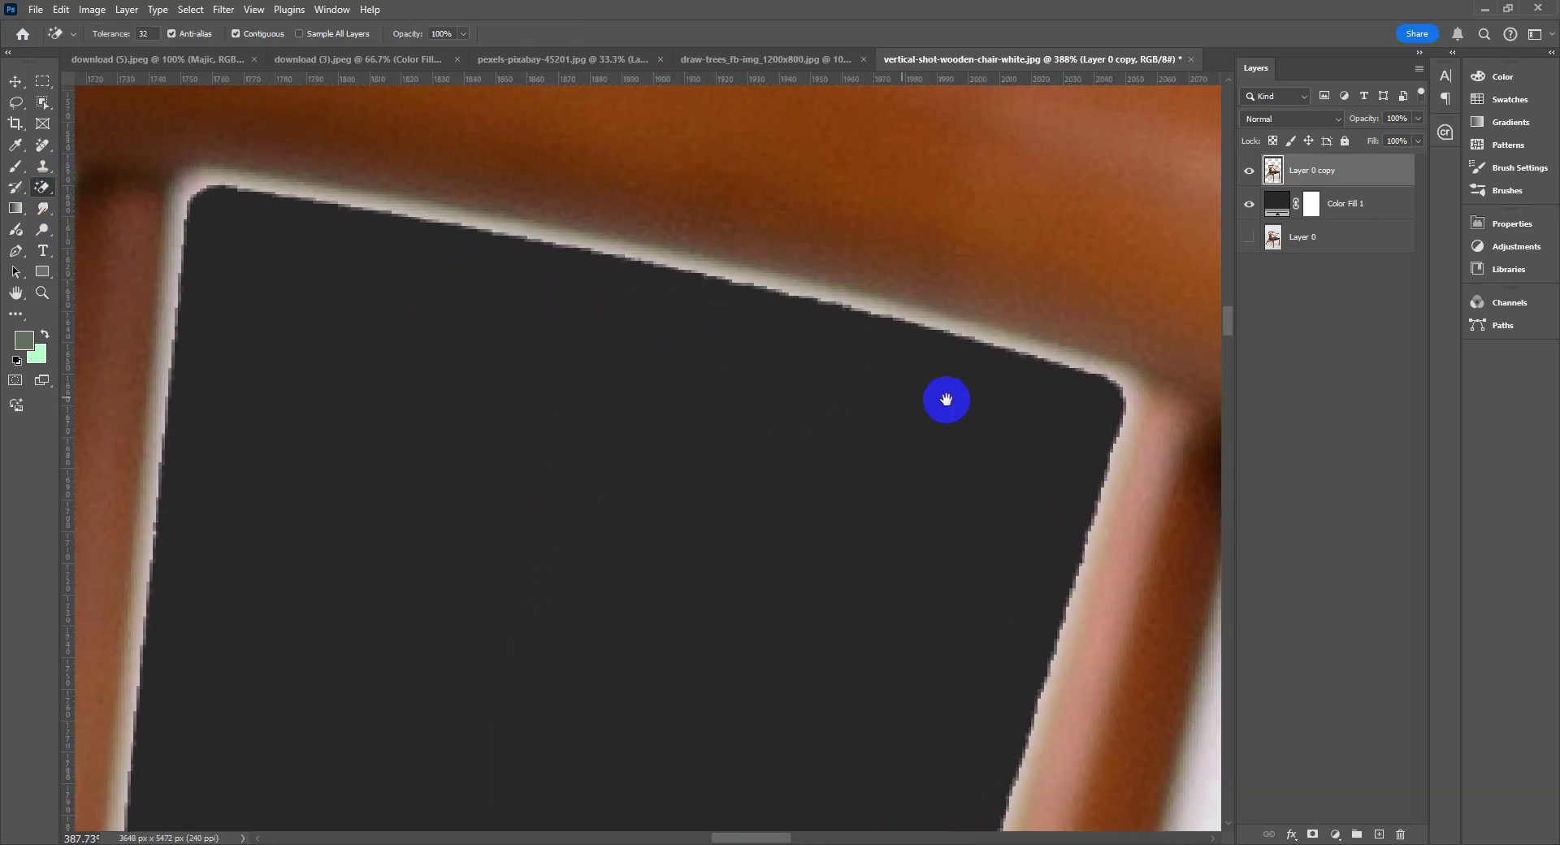
{"action": "left_click_drag", "start_coordinate": [568, 237], "coordinate": [268, 171]}
{"action": "left_click_drag", "start_coordinate": [978, 338], "coordinate": [685, 285]}
{"action": "left_click_drag", "start_coordinate": [629, 639], "coordinate": [815, 340]}
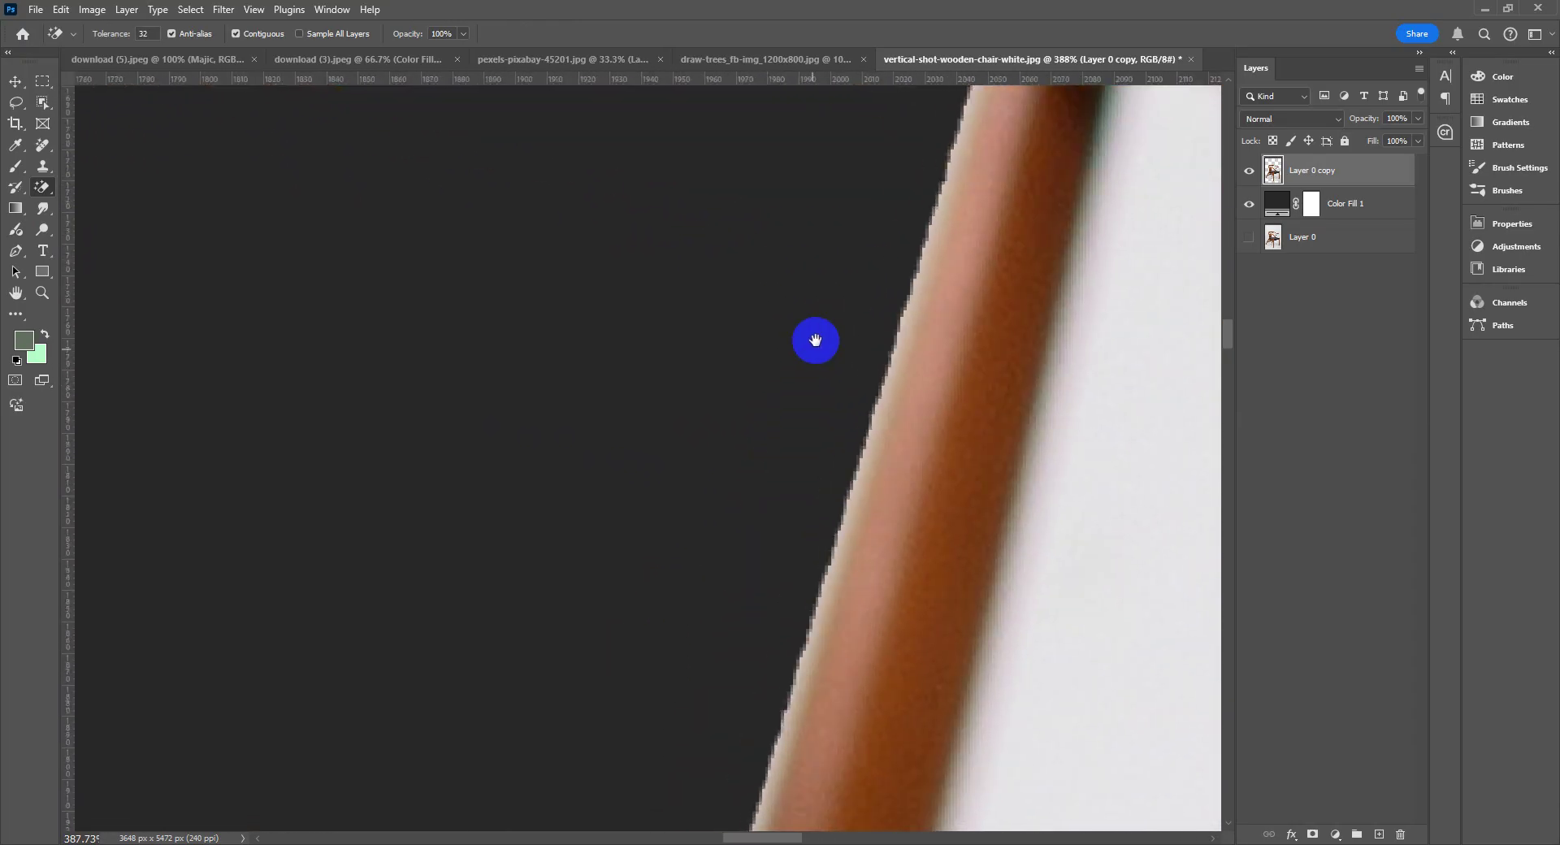
{"action": "key", "text": "z"}
{"action": "scroll", "coordinate": [680, 307], "scroll_direction": "down", "scroll_amount": 5}
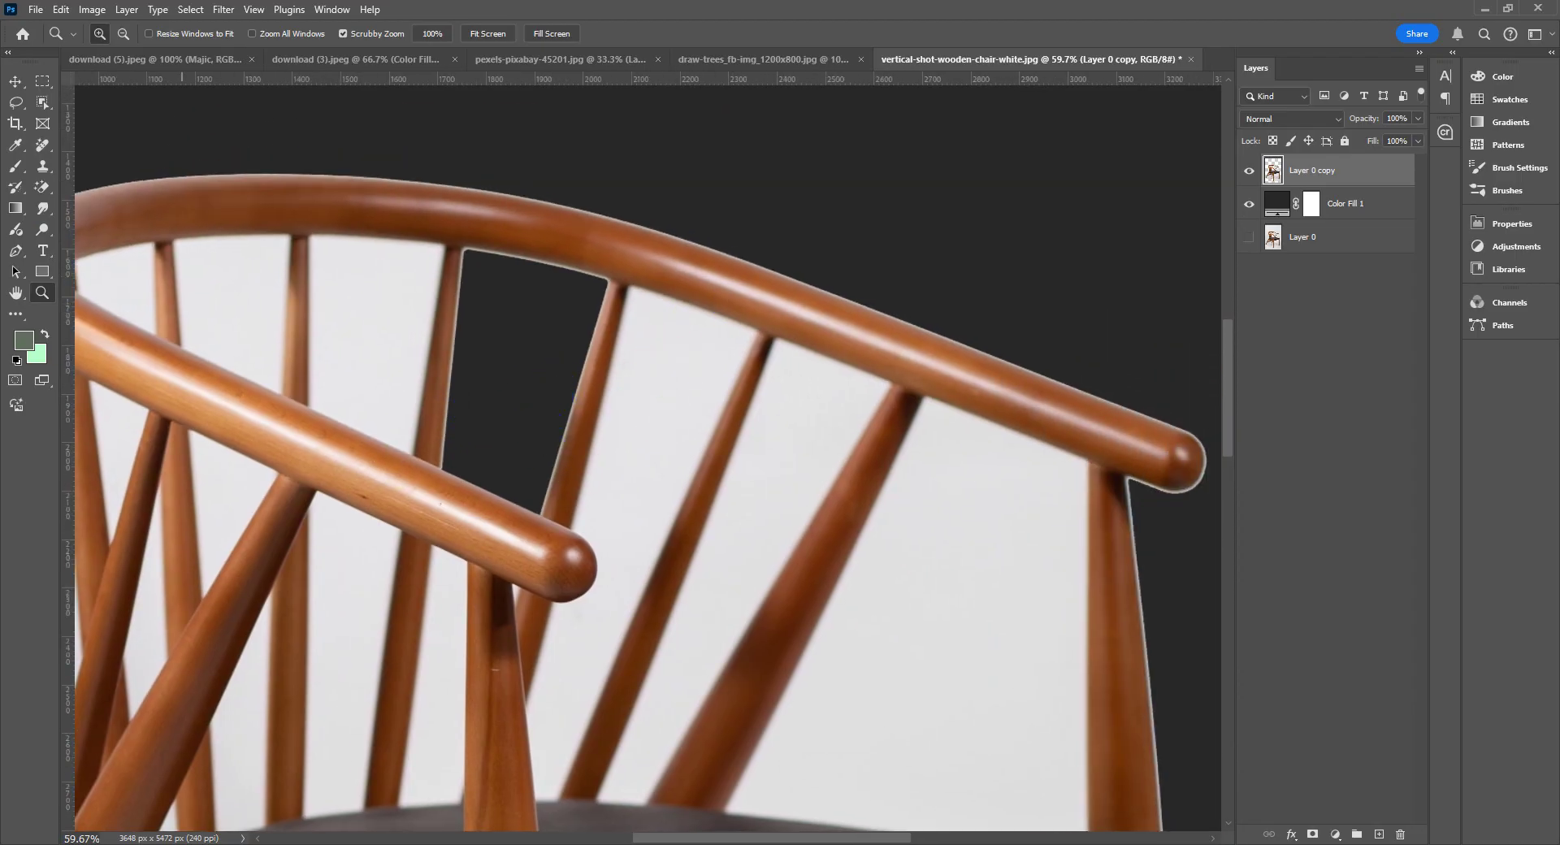
- Open white-bicycle-standing-park from the file browser as a new Photoshop document and look at the bicycle up close
{"action": "key", "text": "alt+Tab"}
{"action": "left_click_drag", "start_coordinate": [1177, 430], "coordinate": [1122, 132]}
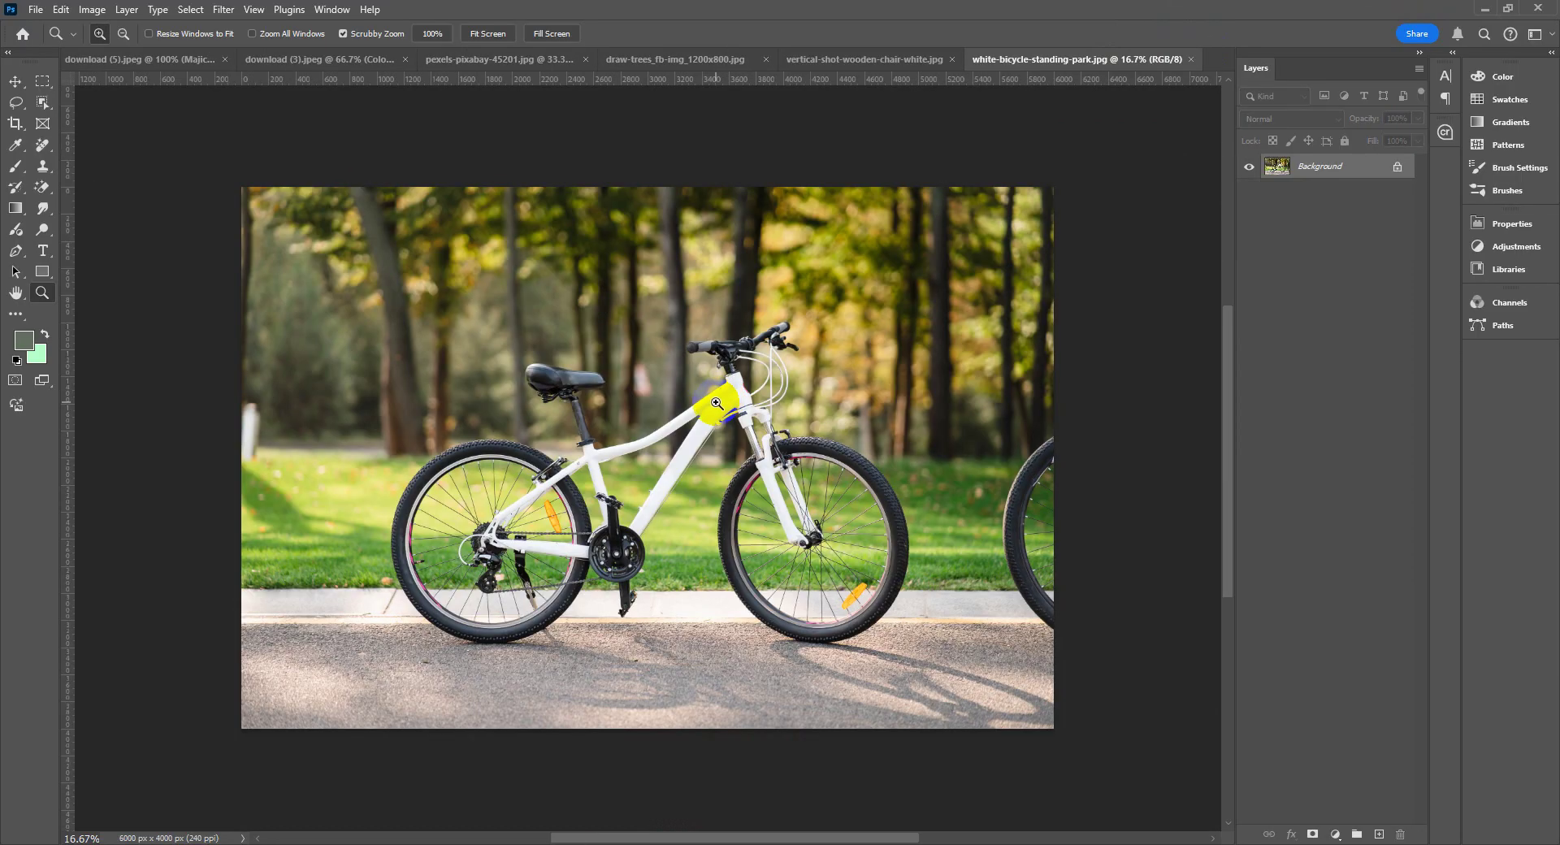
{"action": "left_click_drag", "start_coordinate": [670, 506], "coordinate": [771, 514]}
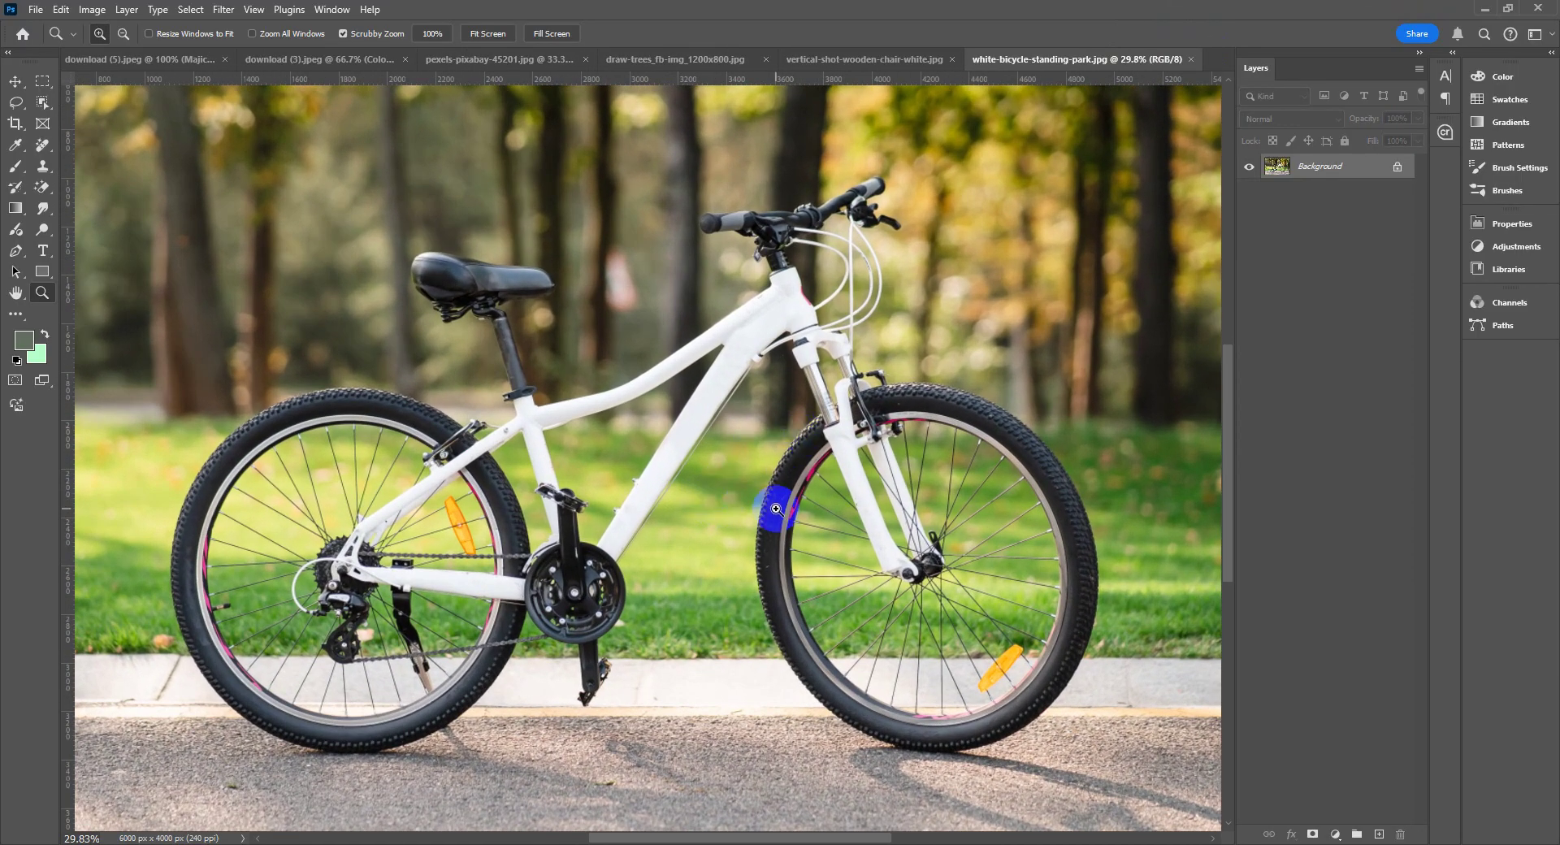
- Back in the chair document, start a Pen tool path along the top rail's underside in the gap right of the erased one
{"action": "left_click", "coordinate": [824, 66]}
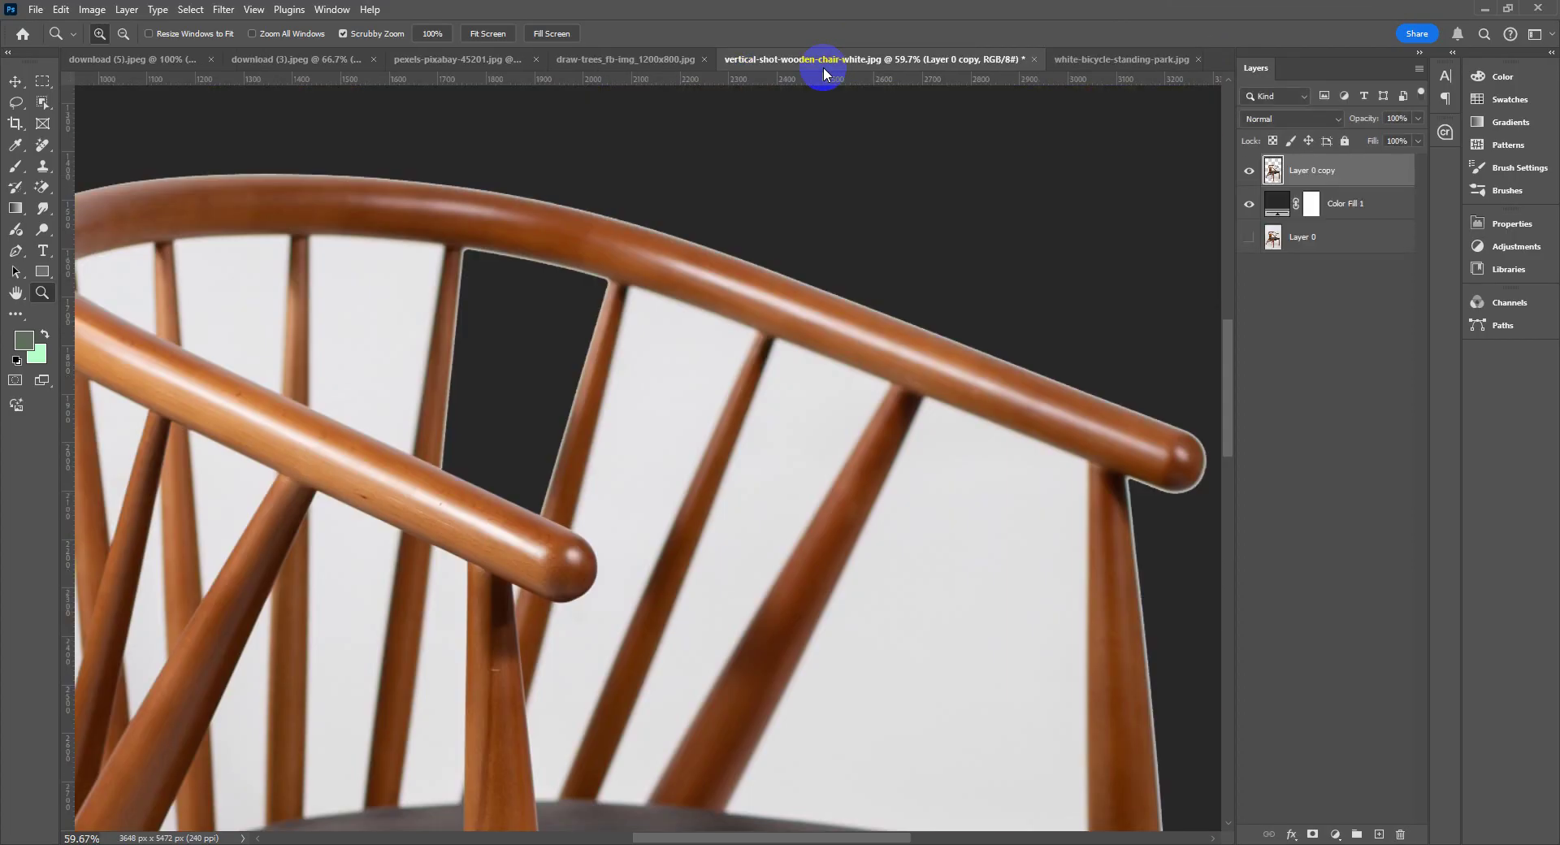
{"action": "mouse_move", "coordinate": [742, 543]}
{"action": "left_mouse_down"}
{"action": "mouse_move", "coordinate": [749, 412]}
{"action": "mouse_move", "coordinate": [766, 562]}
{"action": "left_mouse_up"}
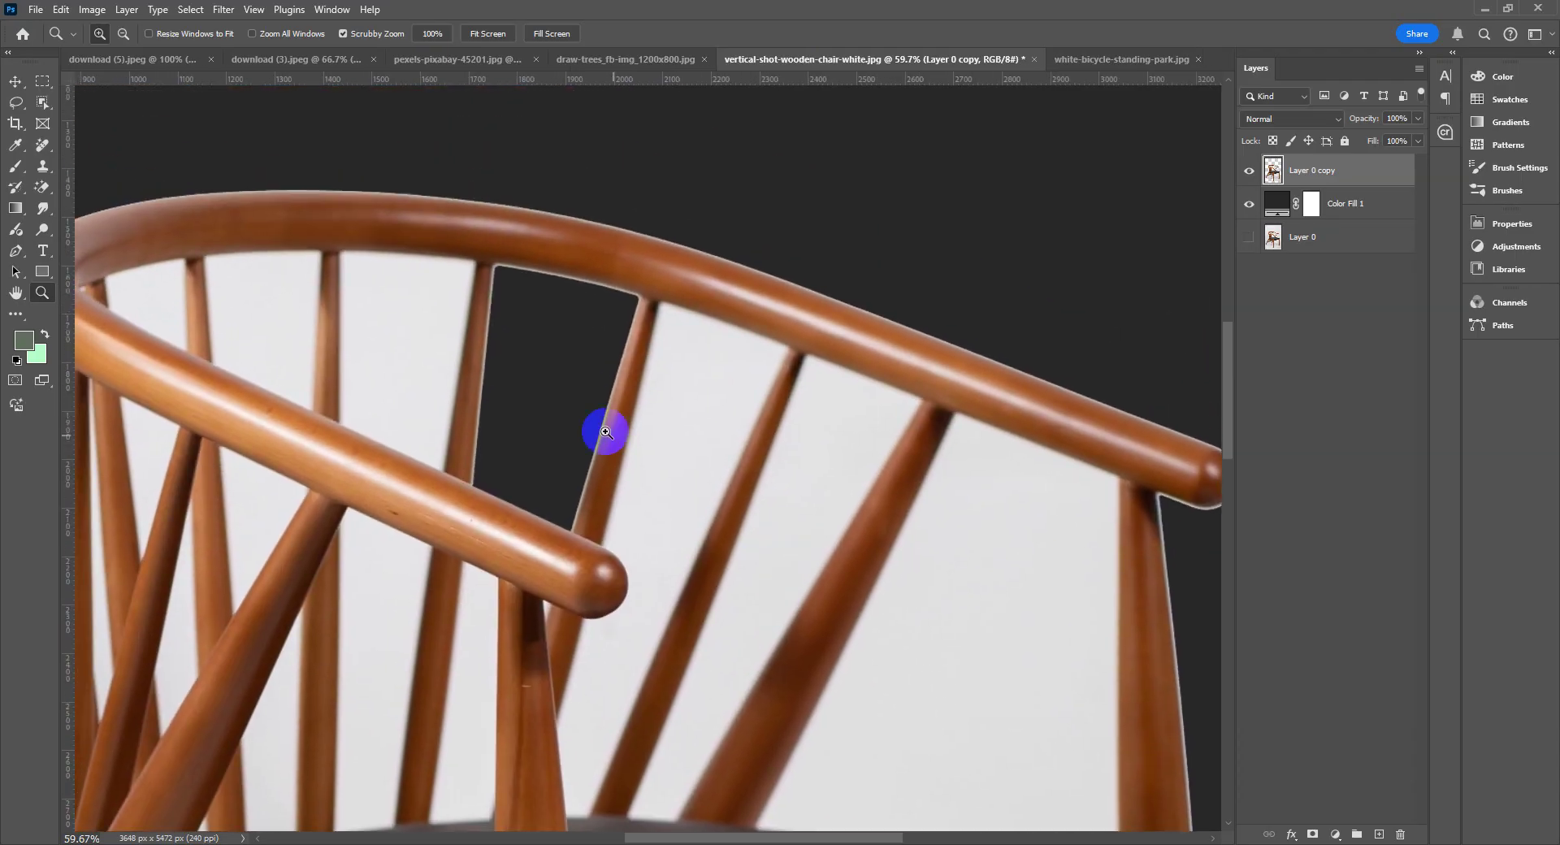
{"action": "left_click_drag", "start_coordinate": [602, 432], "coordinate": [550, 700]}
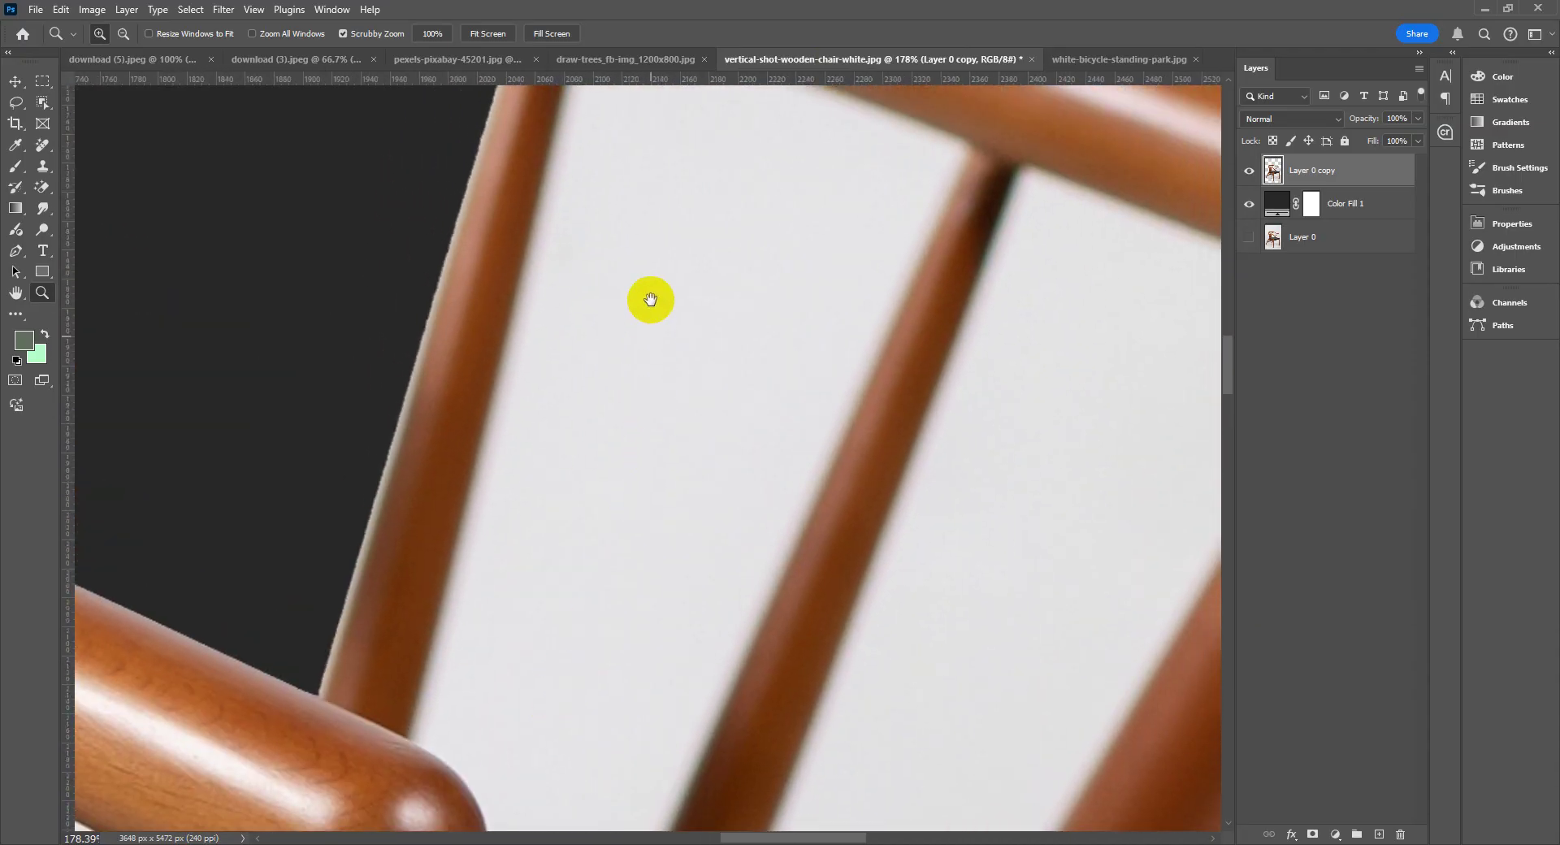
{"action": "left_click_drag", "start_coordinate": [647, 299], "coordinate": [554, 693]}
{"action": "left_click_drag", "start_coordinate": [623, 593], "coordinate": [519, 306]}
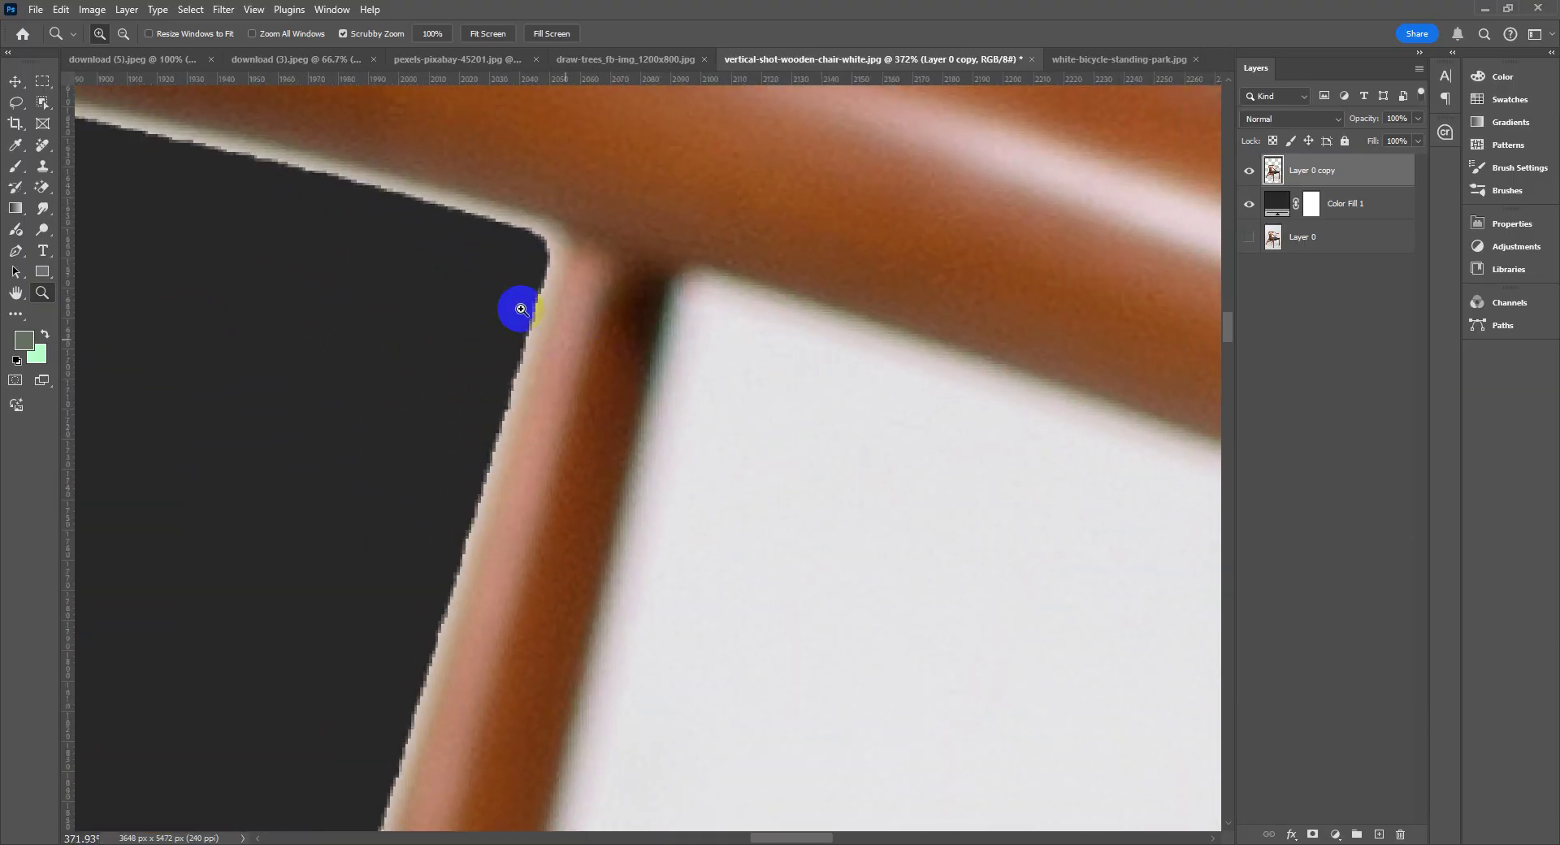
{"action": "left_click_drag", "start_coordinate": [725, 377], "coordinate": [525, 402]}
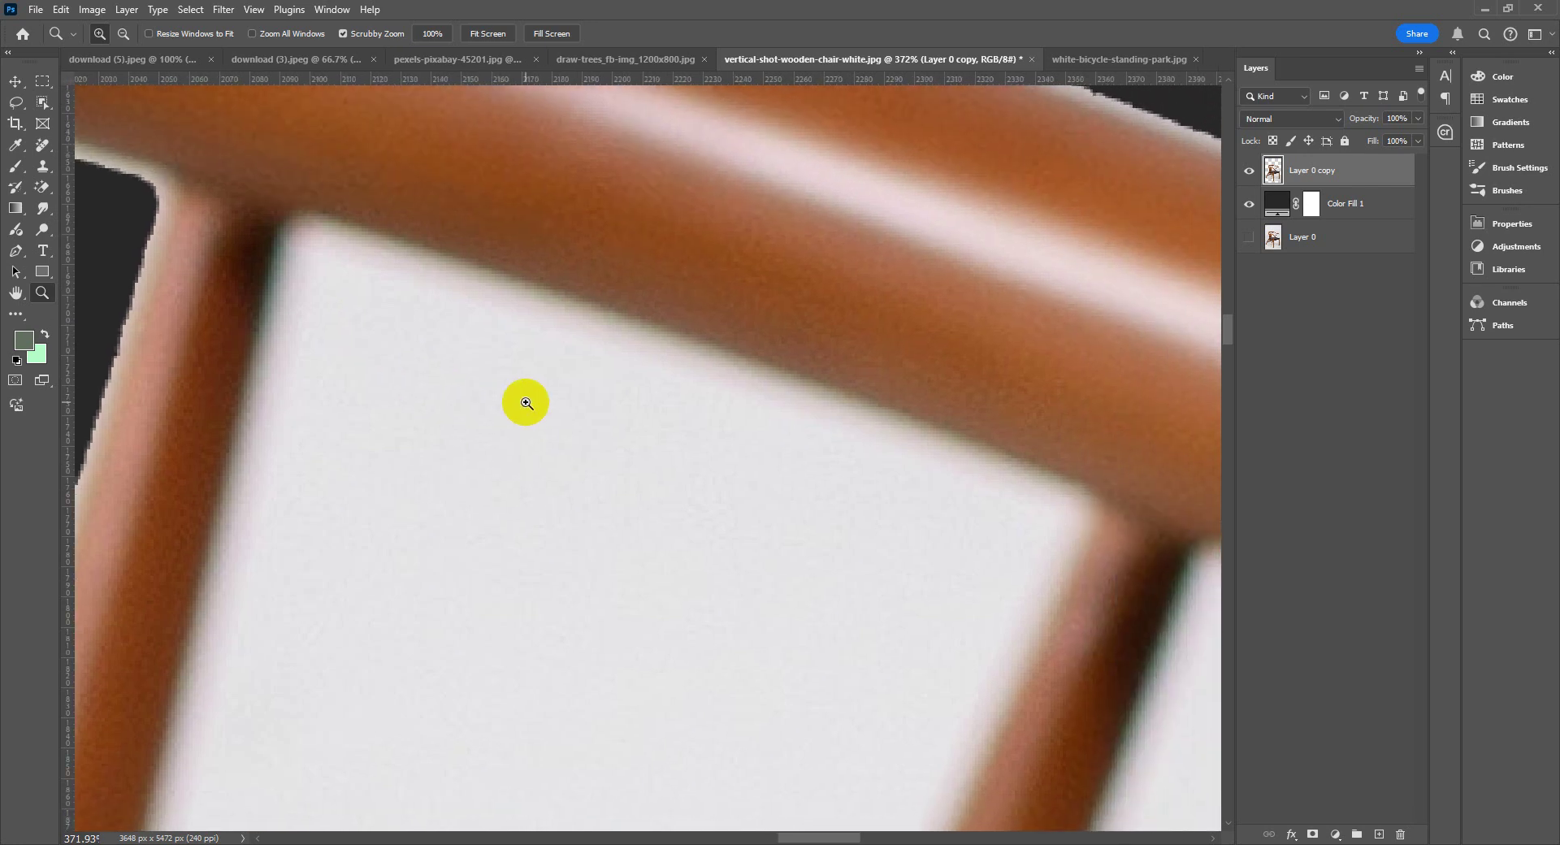
{"action": "key", "text": "p"}
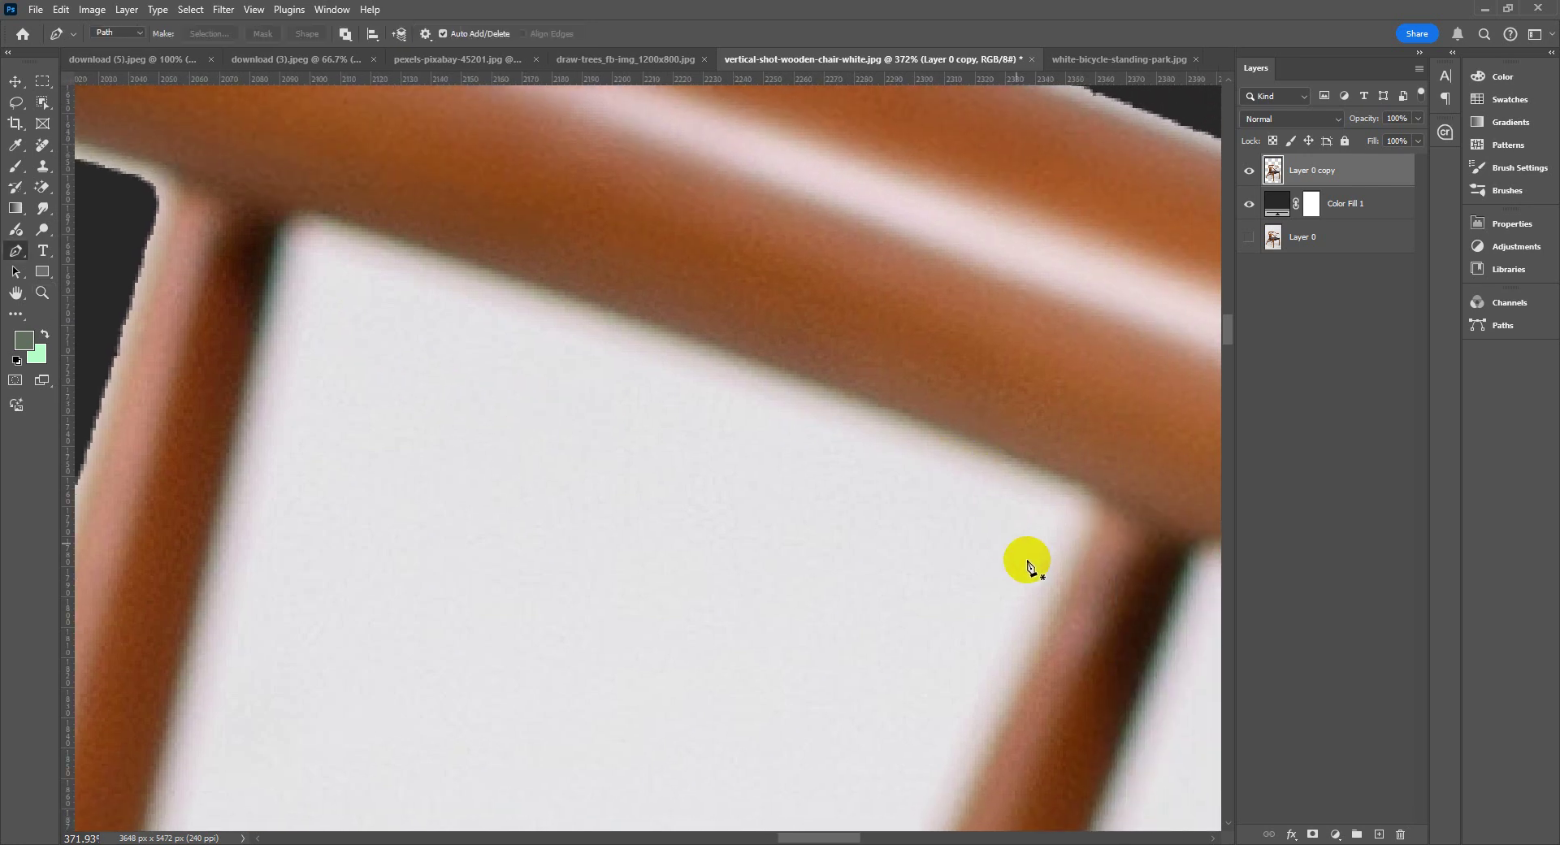
{"action": "left_click", "coordinate": [1088, 484]}
{"action": "left_click", "coordinate": [306, 220]}
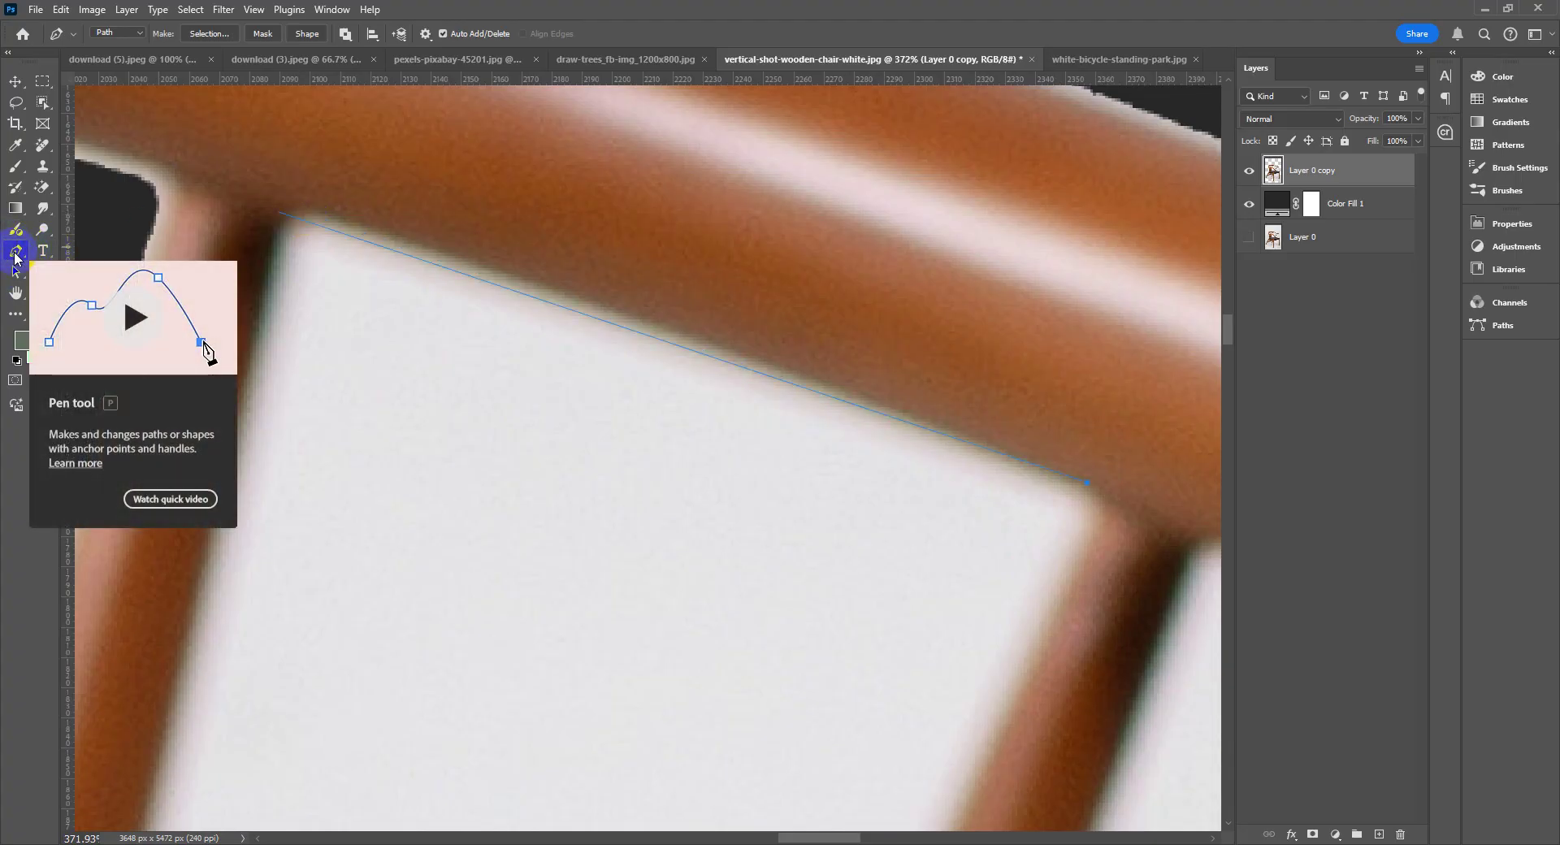
{"action": "left_click", "coordinate": [304, 218]}
{"action": "left_click_drag", "start_coordinate": [304, 220], "coordinate": [224, 207]}
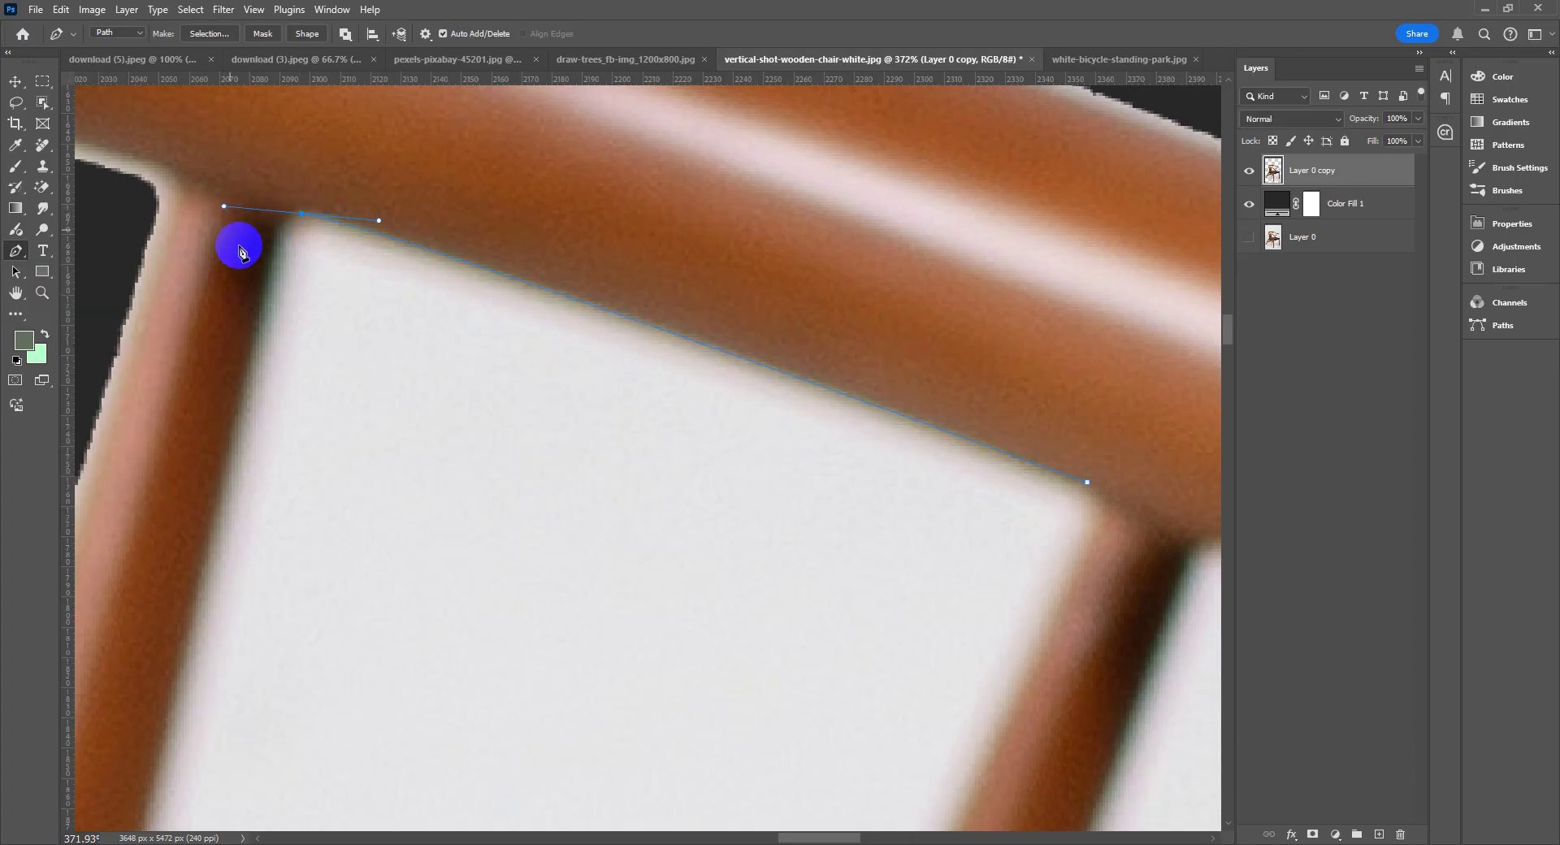
{"action": "left_click", "coordinate": [303, 216]}
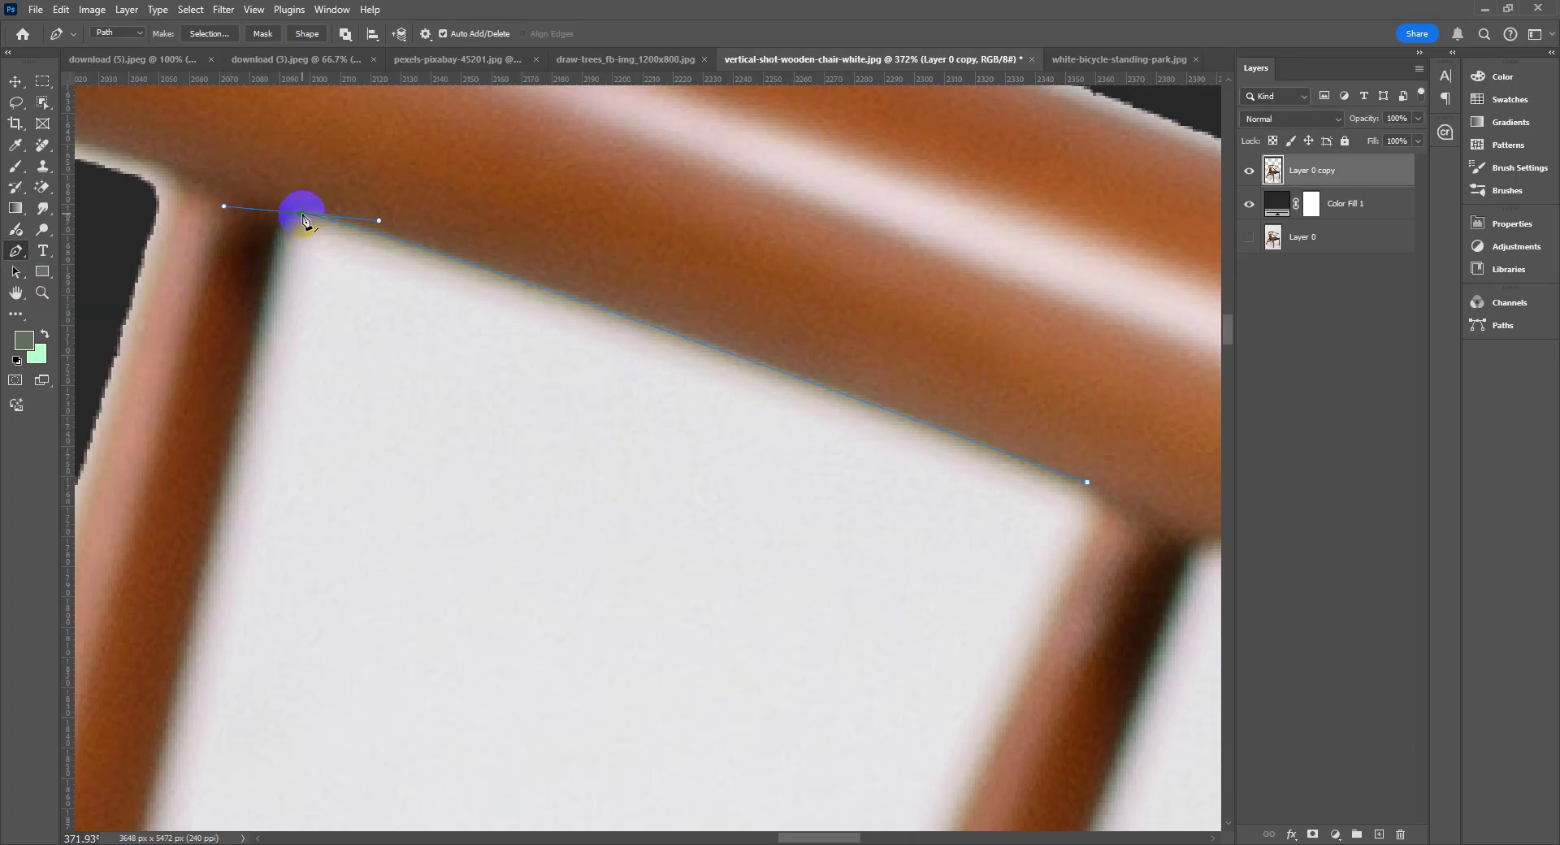
- Curve the path around the gap's upper-left corner and trace it down the spindle's right edge to the armrest
{"action": "left_click_drag", "start_coordinate": [301, 218], "coordinate": [257, 327]}
{"action": "left_click", "coordinate": [270, 264], "text": "alt"}
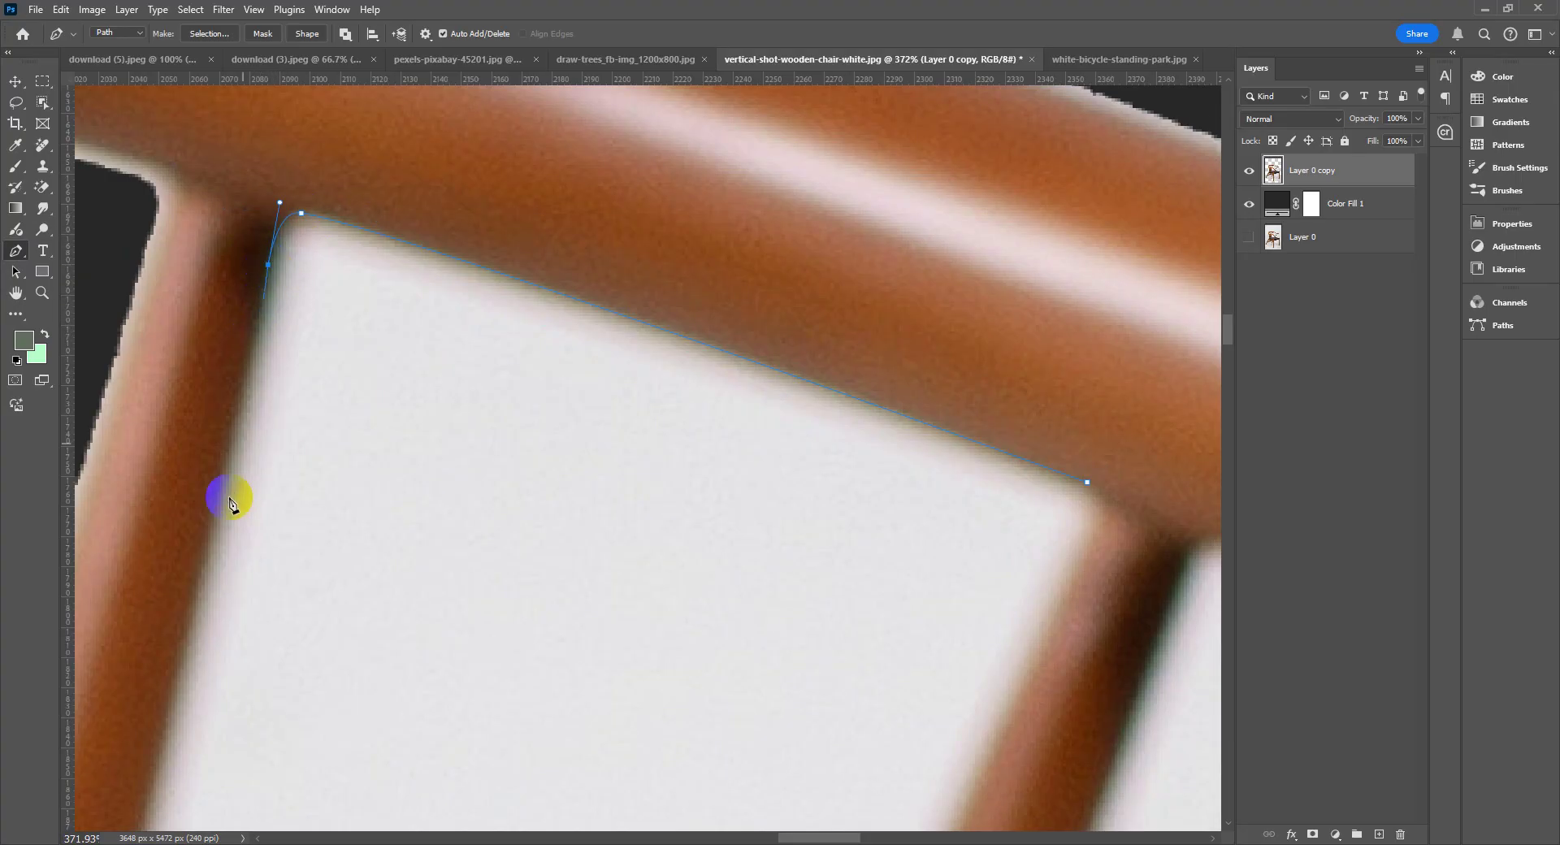
{"action": "left_click_drag", "start_coordinate": [224, 507], "coordinate": [236, 386]}
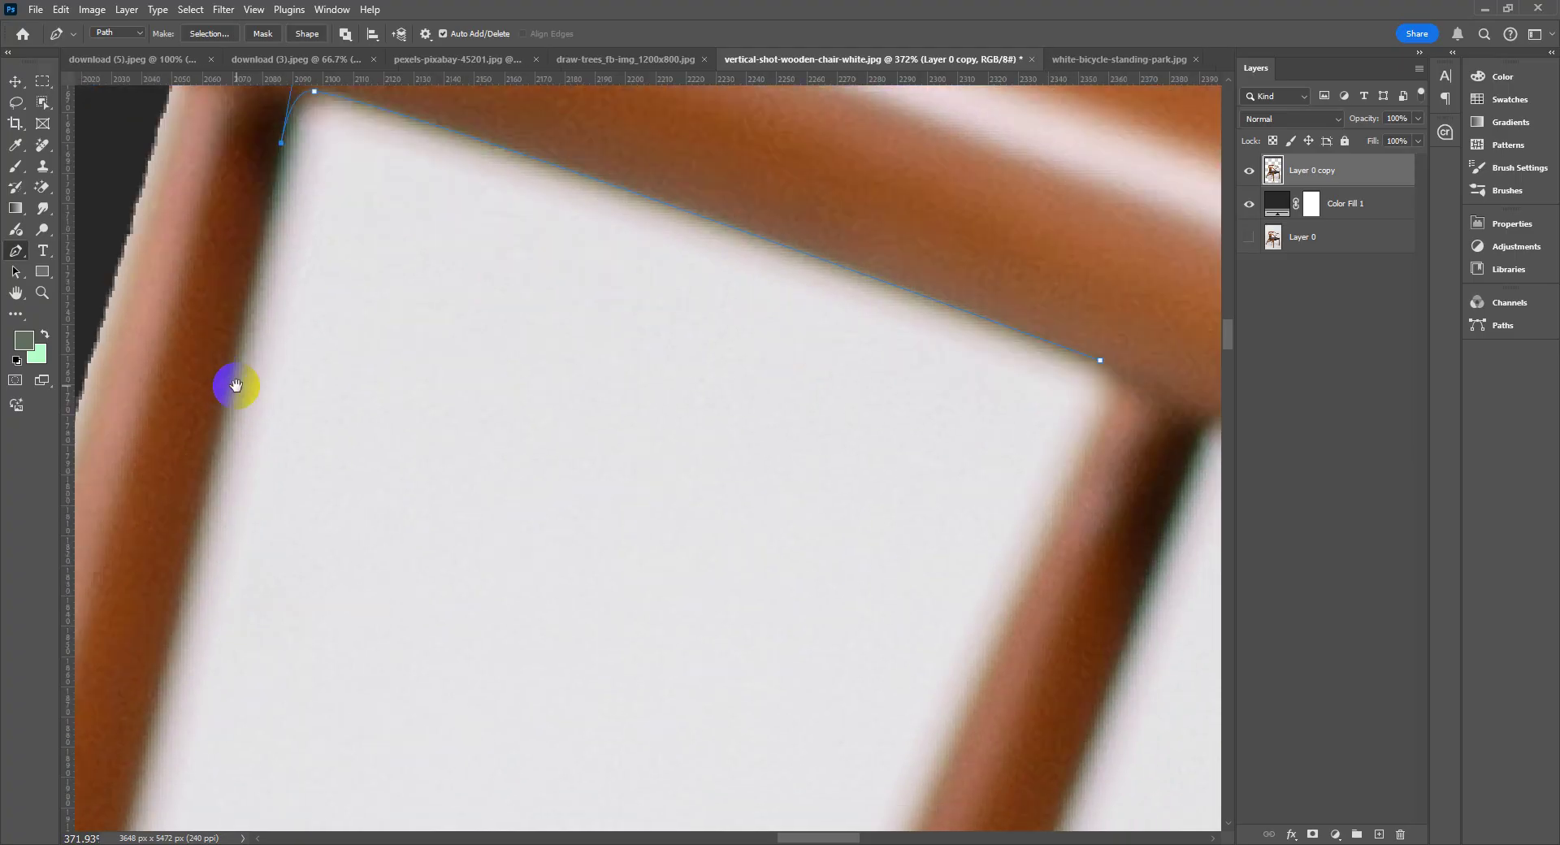
{"action": "left_click", "coordinate": [200, 529]}
{"action": "left_click_drag", "start_coordinate": [163, 606], "coordinate": [254, 394]}
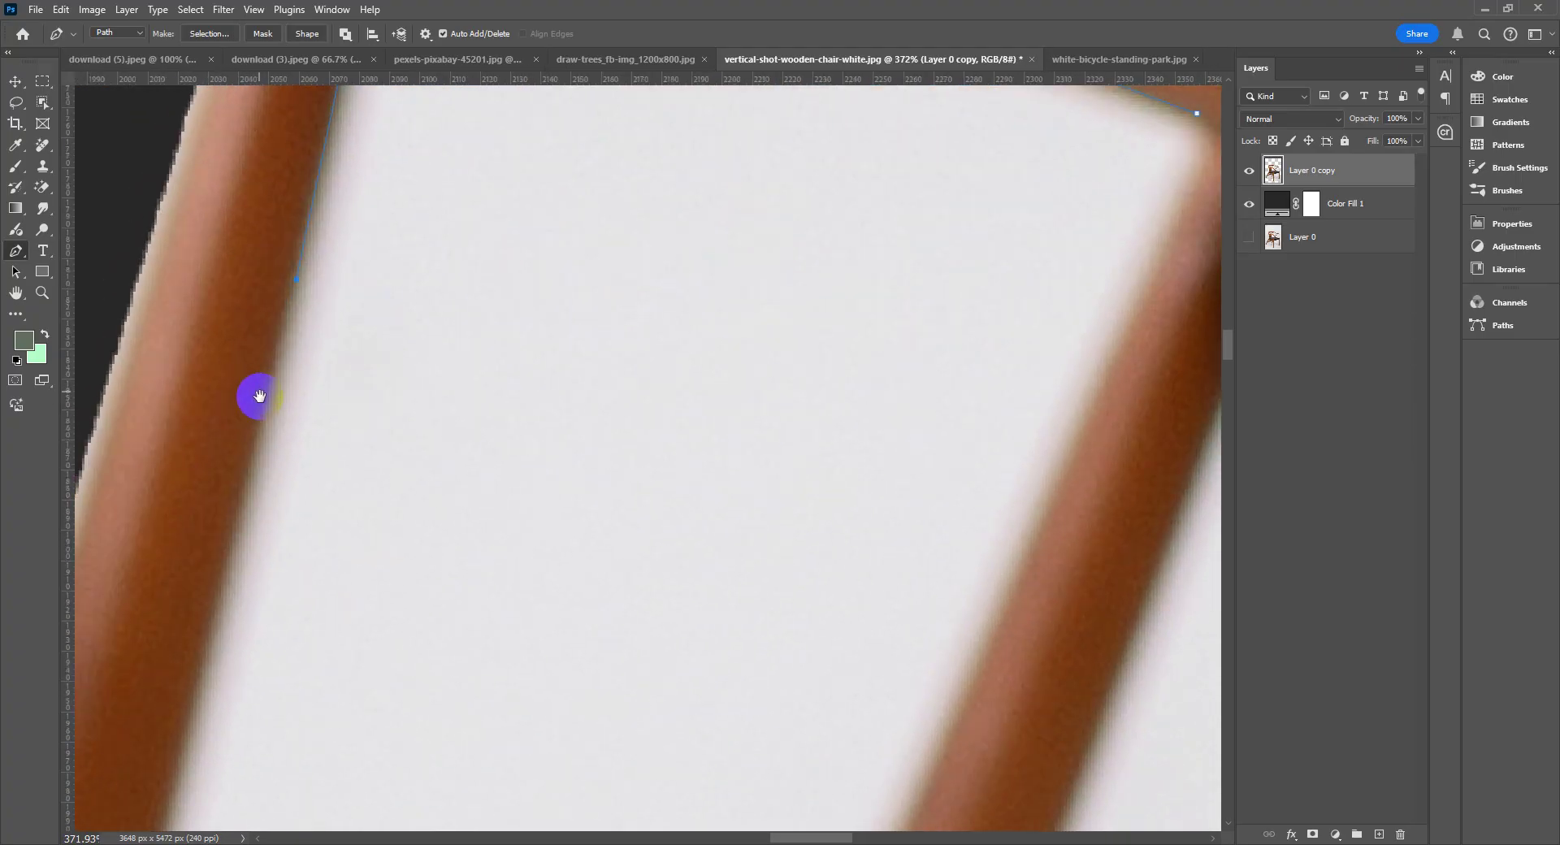
{"action": "left_click", "coordinate": [218, 618]}
{"action": "left_click_drag", "start_coordinate": [164, 706], "coordinate": [292, 369]}
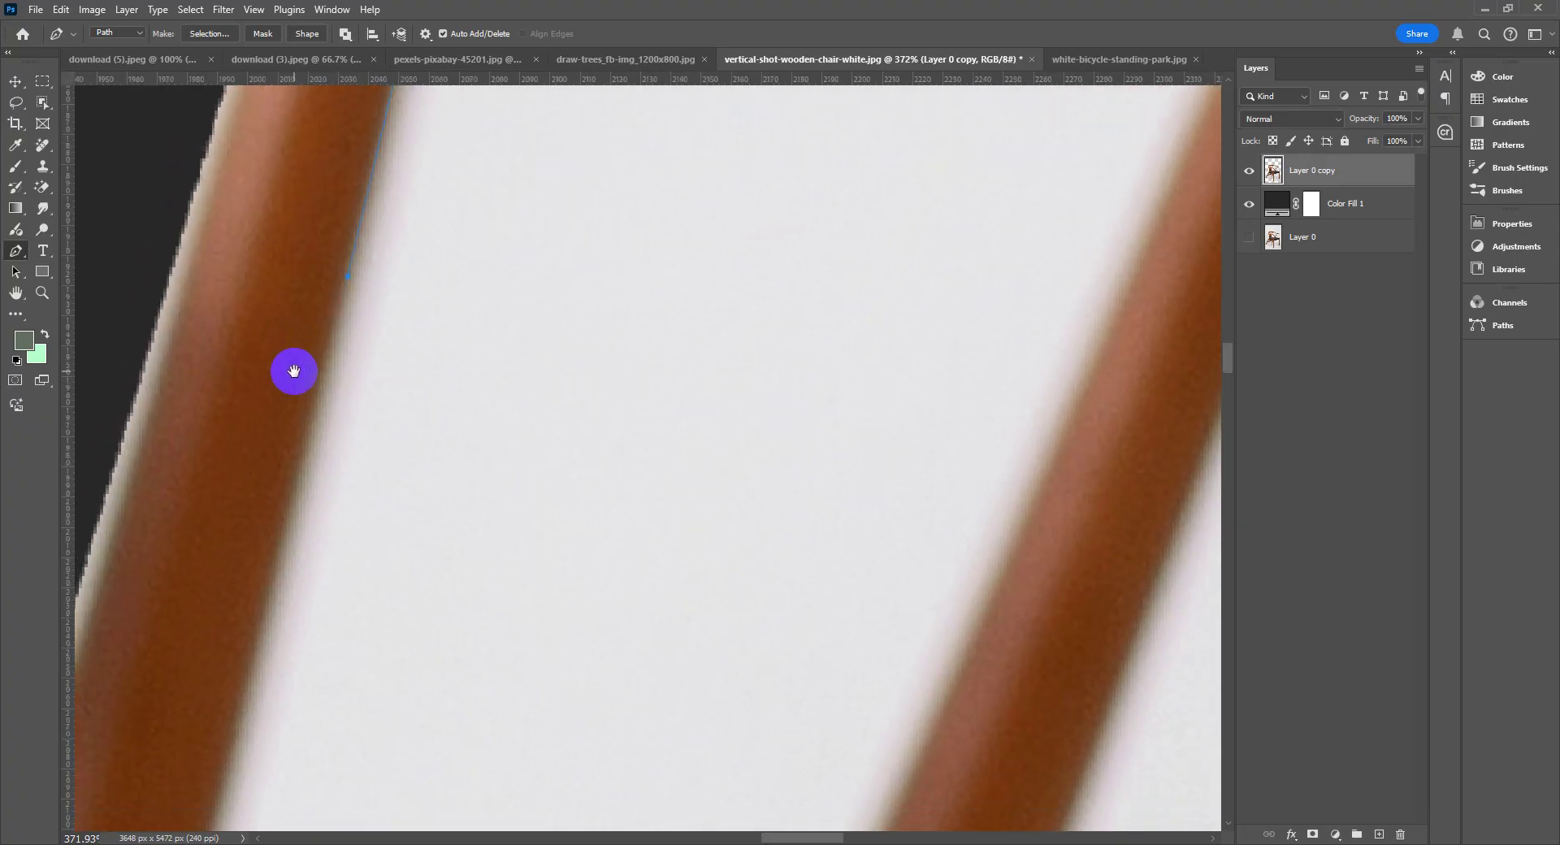
{"action": "left_click", "coordinate": [271, 605]}
{"action": "left_click_drag", "start_coordinate": [258, 690], "coordinate": [338, 346]}
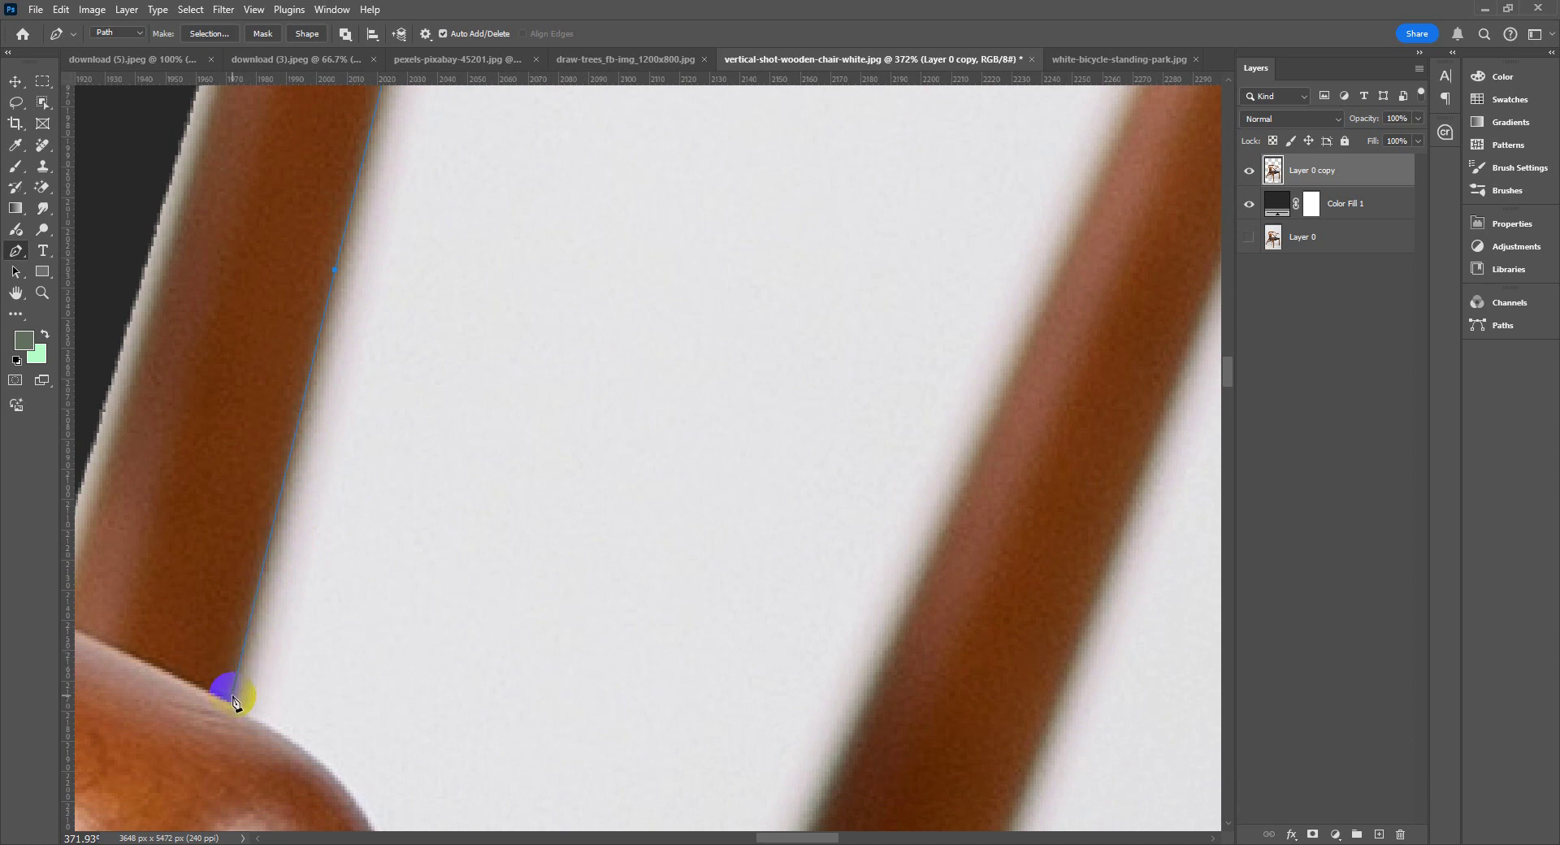
{"action": "scroll", "coordinate": [252, 658], "scroll_direction": "down", "scroll_amount": 3}
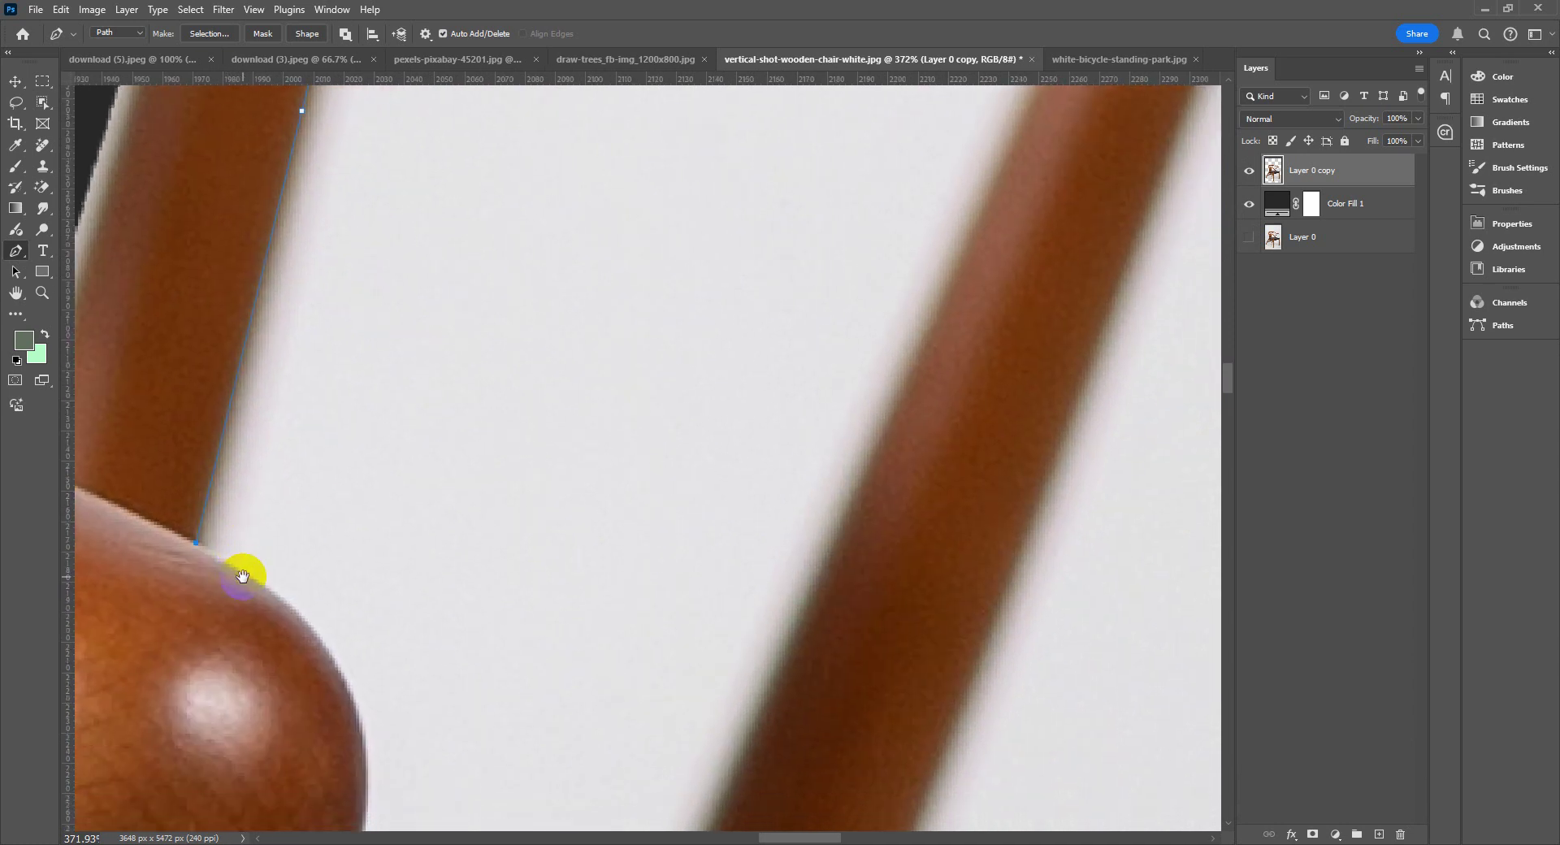
- Trace the path with curved anchor points around the rounded end of the armrest to its underside
{"action": "scroll", "coordinate": [370, 610], "scroll_direction": "down", "scroll_amount": 3}
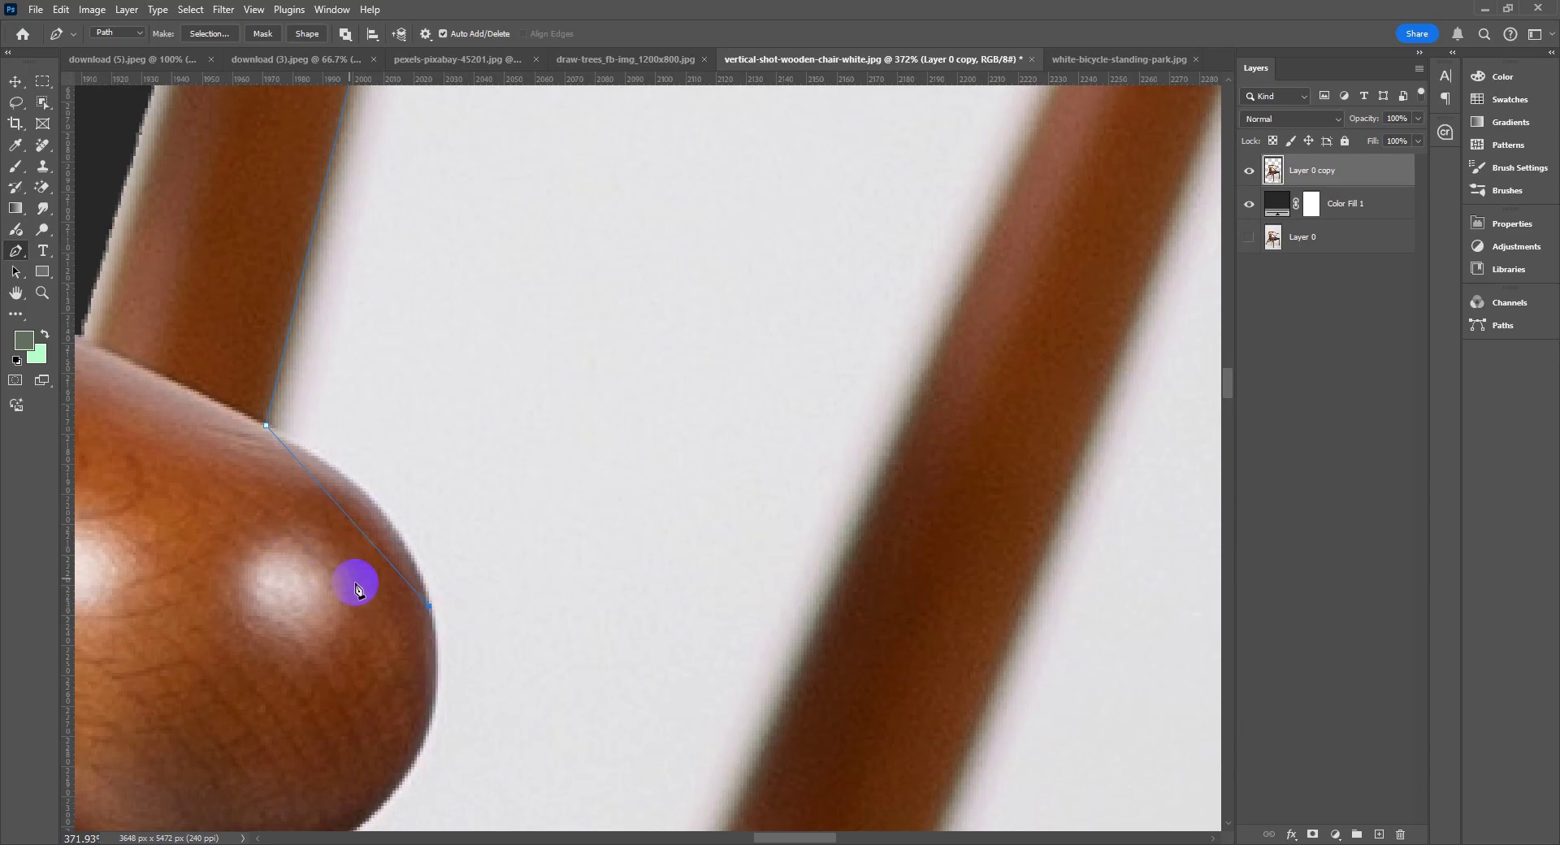
{"action": "left_click", "coordinate": [413, 572]}
{"action": "left_click_drag", "start_coordinate": [418, 577], "coordinate": [439, 455]}
{"action": "key", "text": "space"}
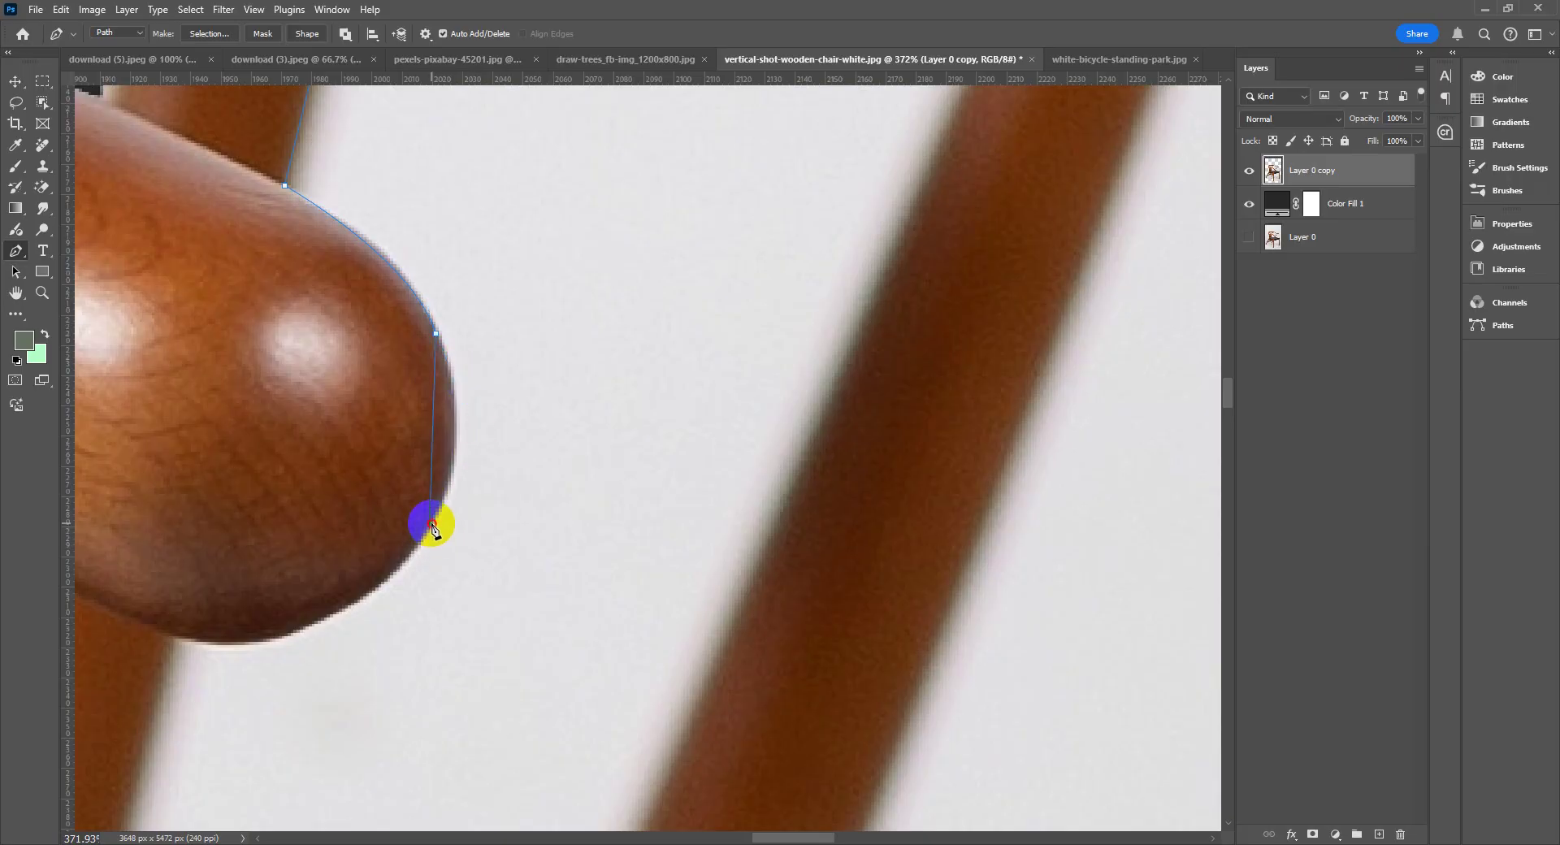
{"action": "left_click_drag", "start_coordinate": [431, 525], "coordinate": [376, 605]}
{"action": "left_click_drag", "start_coordinate": [251, 642], "coordinate": [128, 665]}
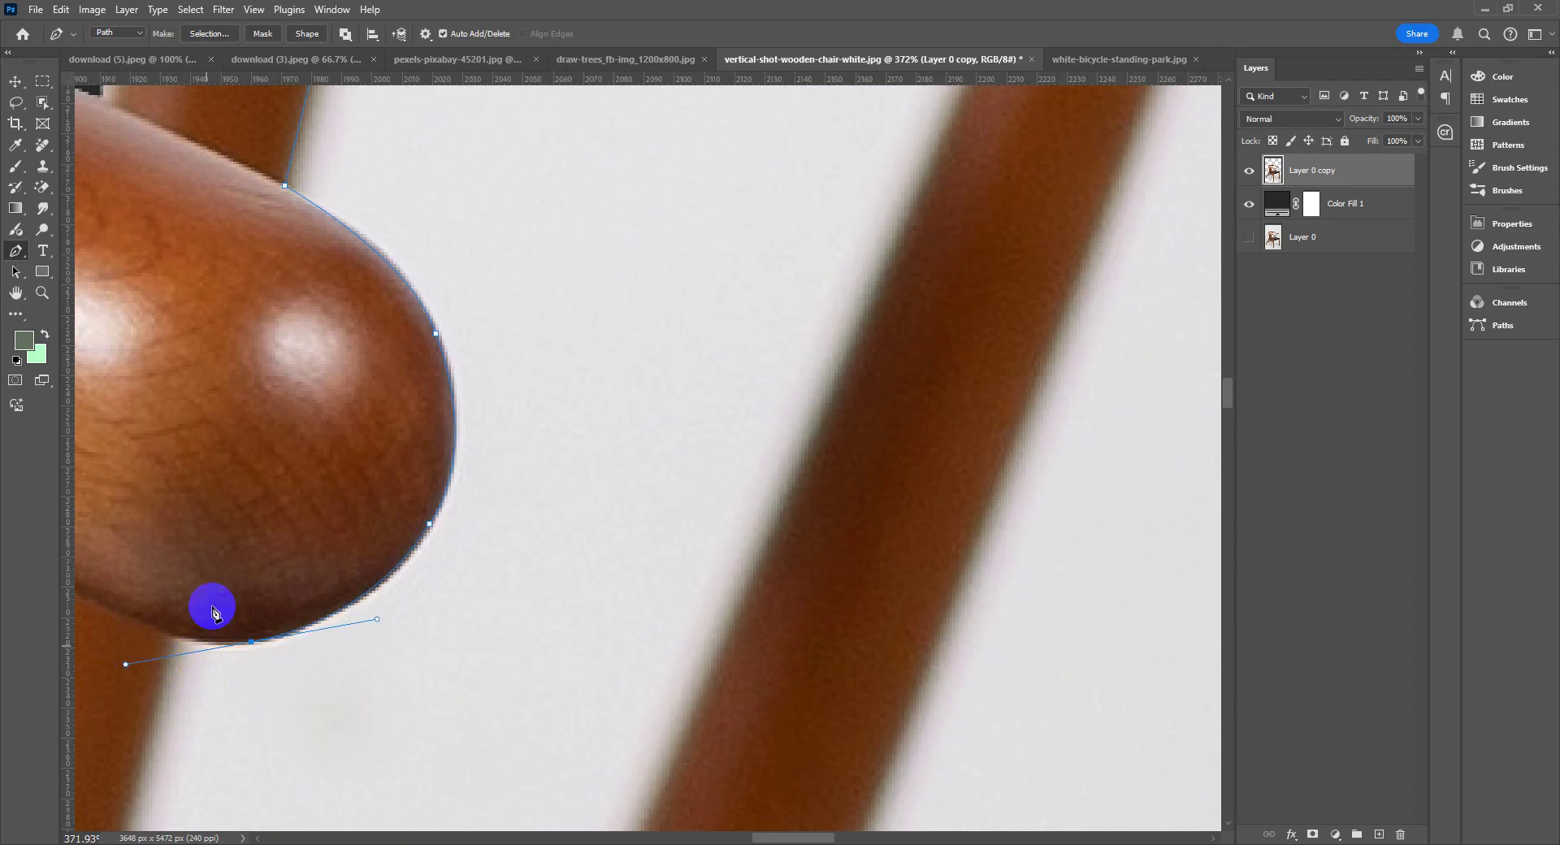
{"action": "left_click_drag", "start_coordinate": [216, 612], "coordinate": [399, 519]}
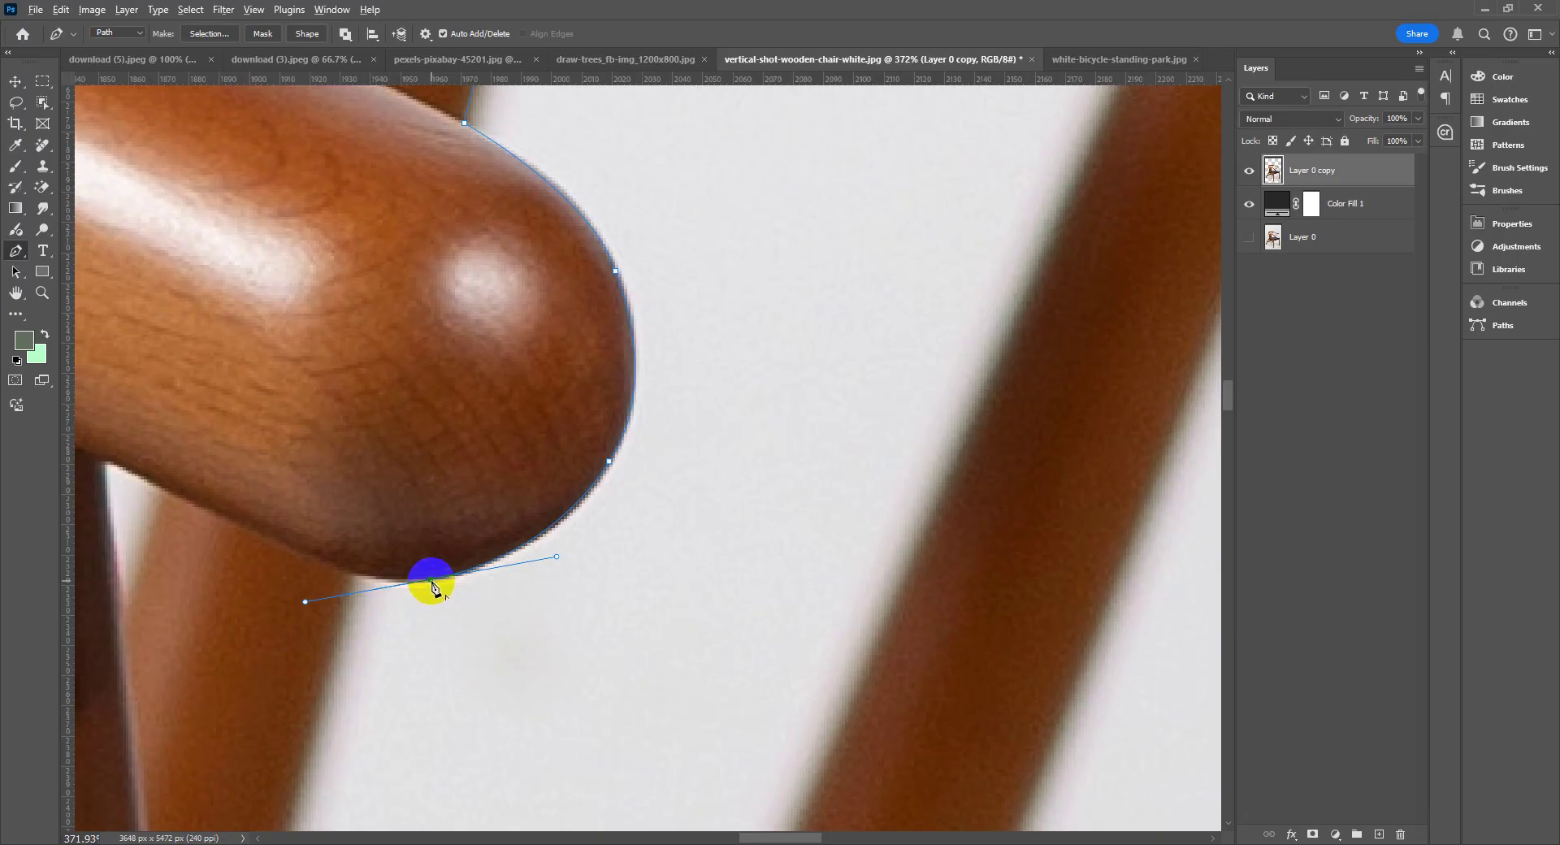
{"action": "left_click", "coordinate": [431, 582], "text": "alt"}
{"action": "scroll", "coordinate": [547, 582], "scroll_direction": "left", "scroll_amount": 3}
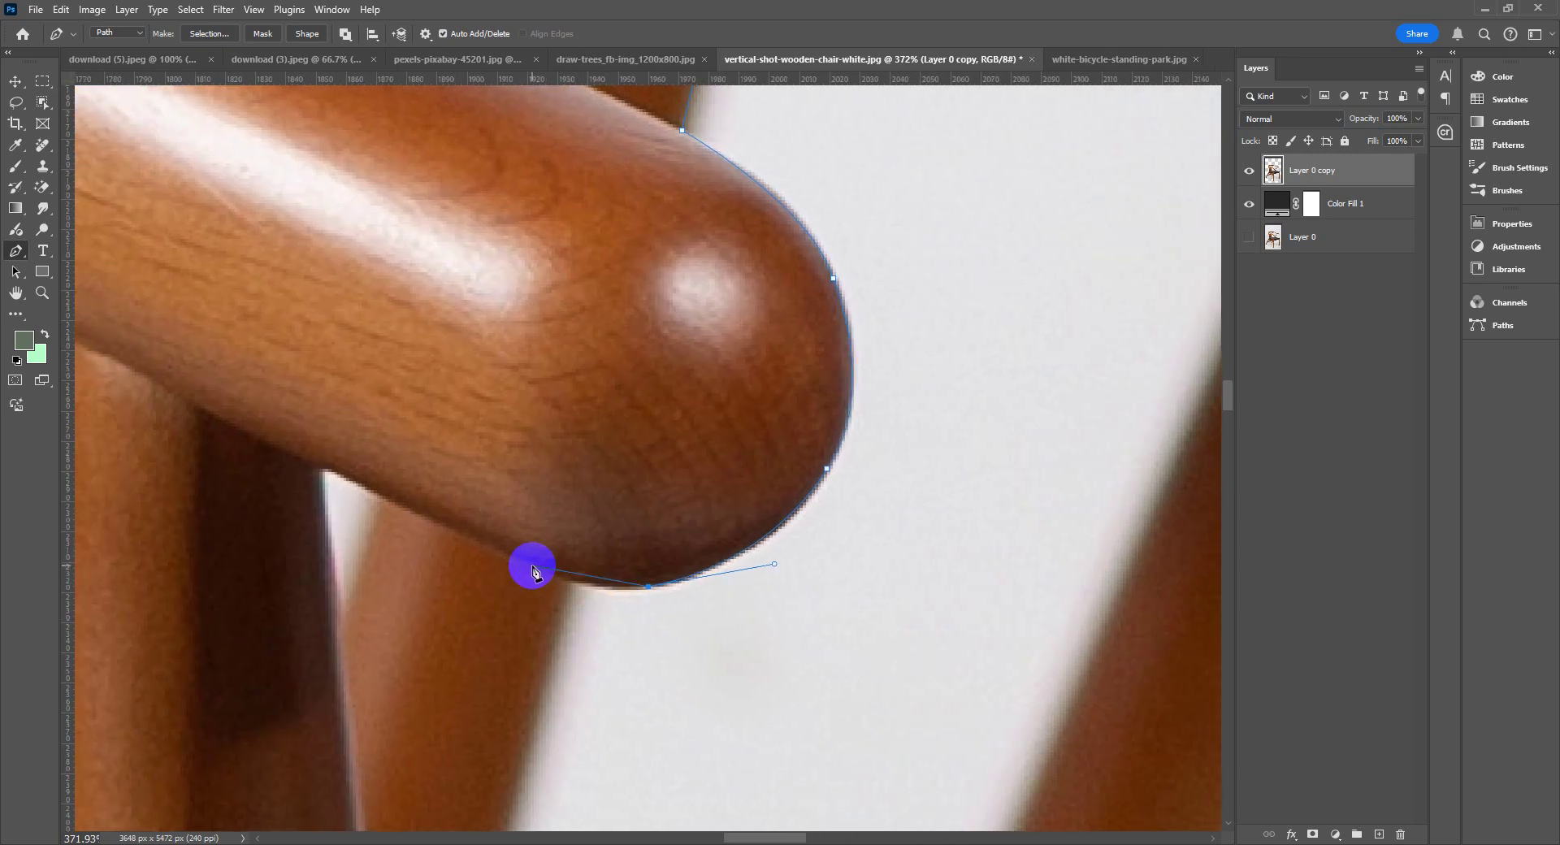
{"action": "left_click_drag", "start_coordinate": [532, 569], "coordinate": [439, 533]}
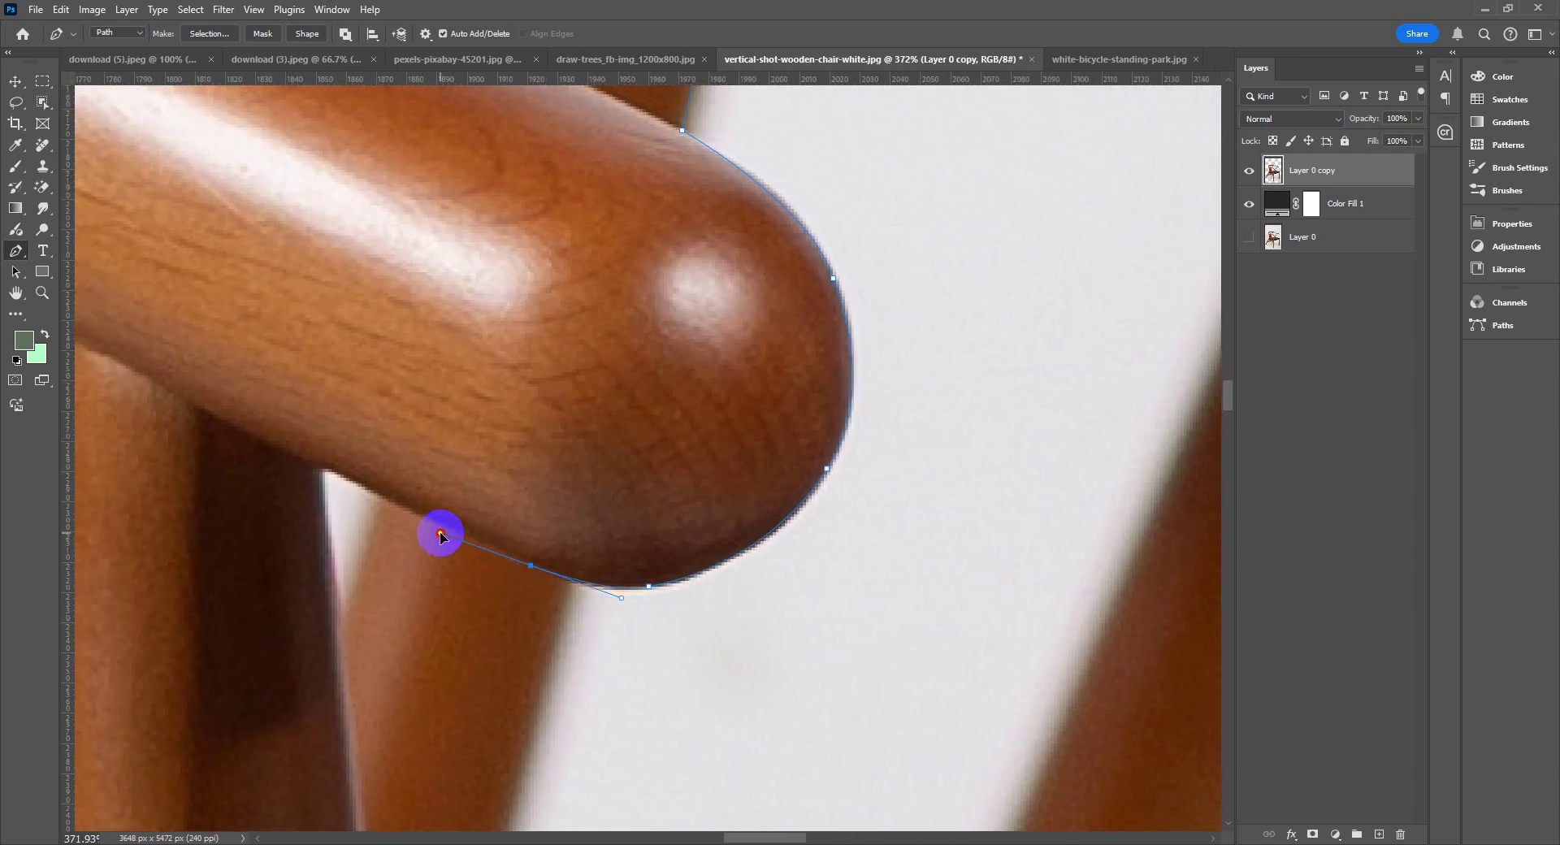
{"action": "left_click", "coordinate": [530, 566], "text": "alt"}
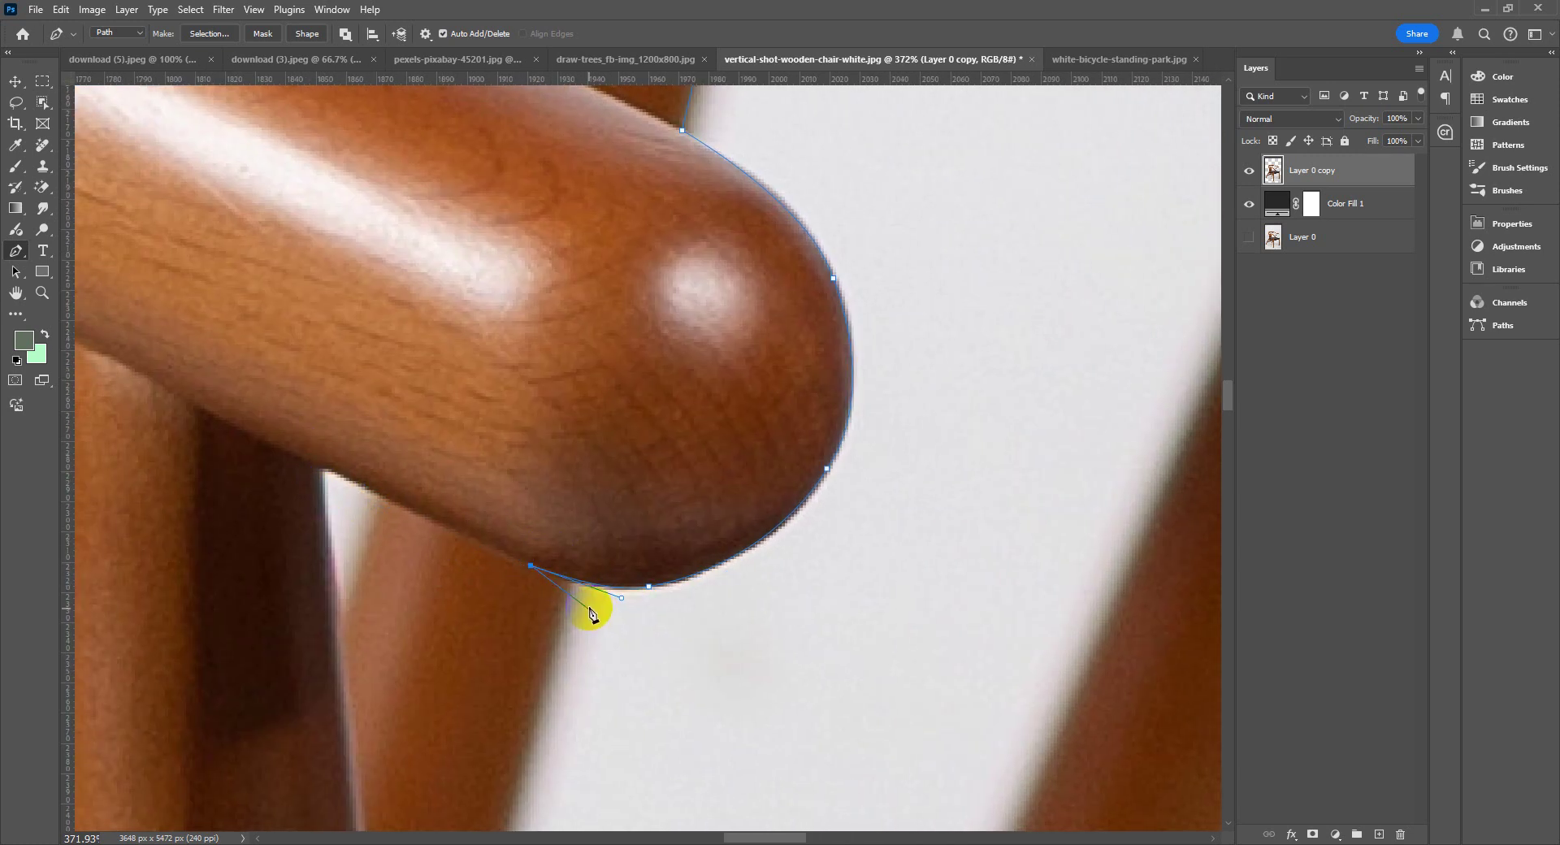
{"action": "key", "text": "ctrl+z"}
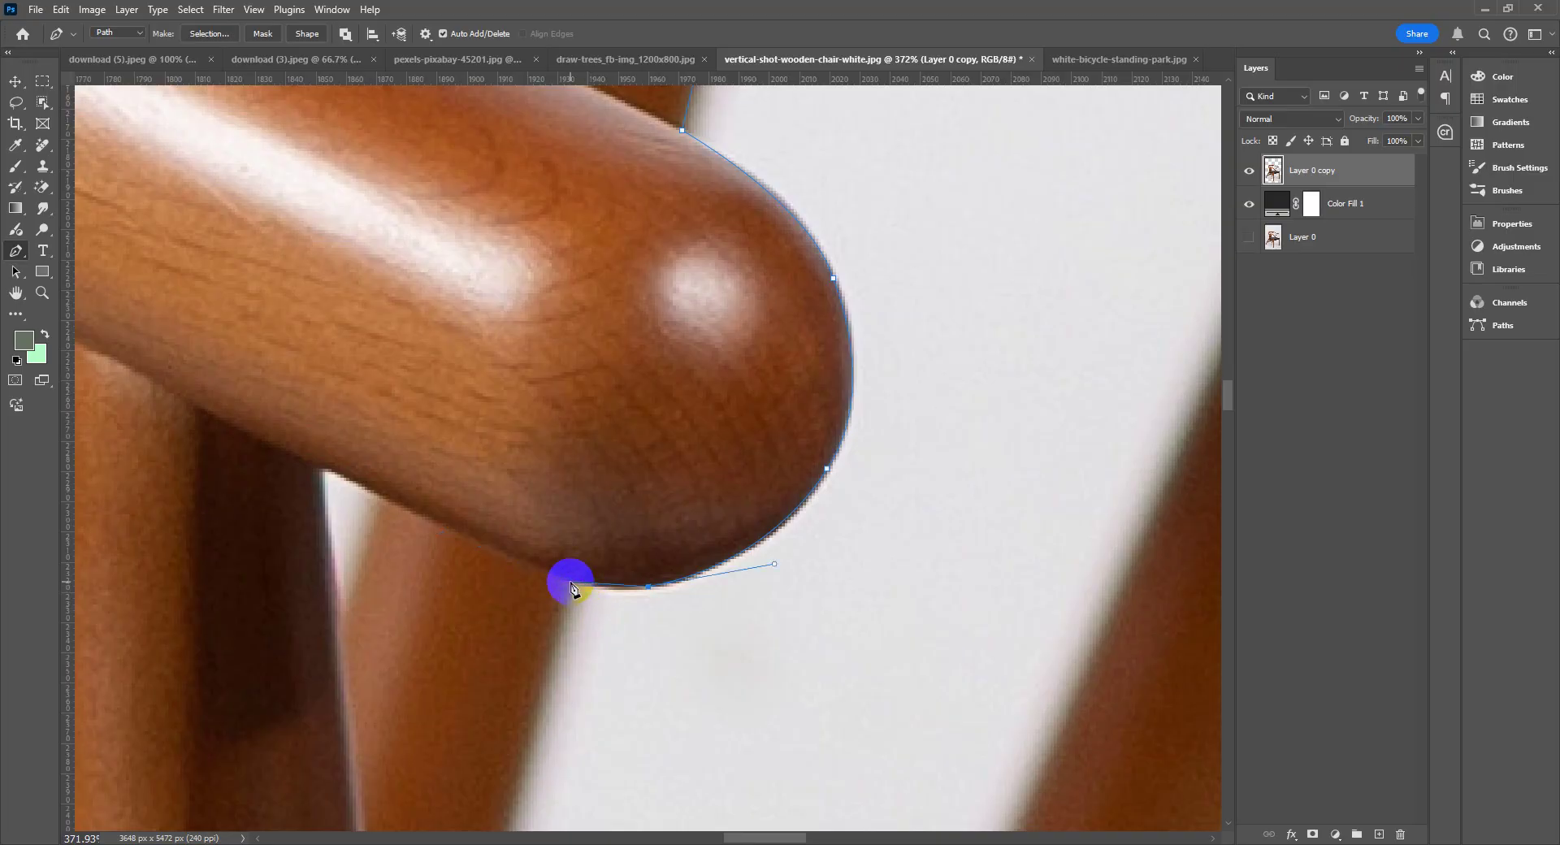
- Continue the path from the armrest's underside down the right edge of the rear spindle to where it meets the front leg
{"action": "left_click_drag", "start_coordinate": [571, 582], "coordinate": [518, 566]}
{"action": "left_click", "coordinate": [570, 582], "text": "alt"}
{"action": "scroll", "coordinate": [561, 602], "scroll_direction": "down", "scroll_amount": 10}
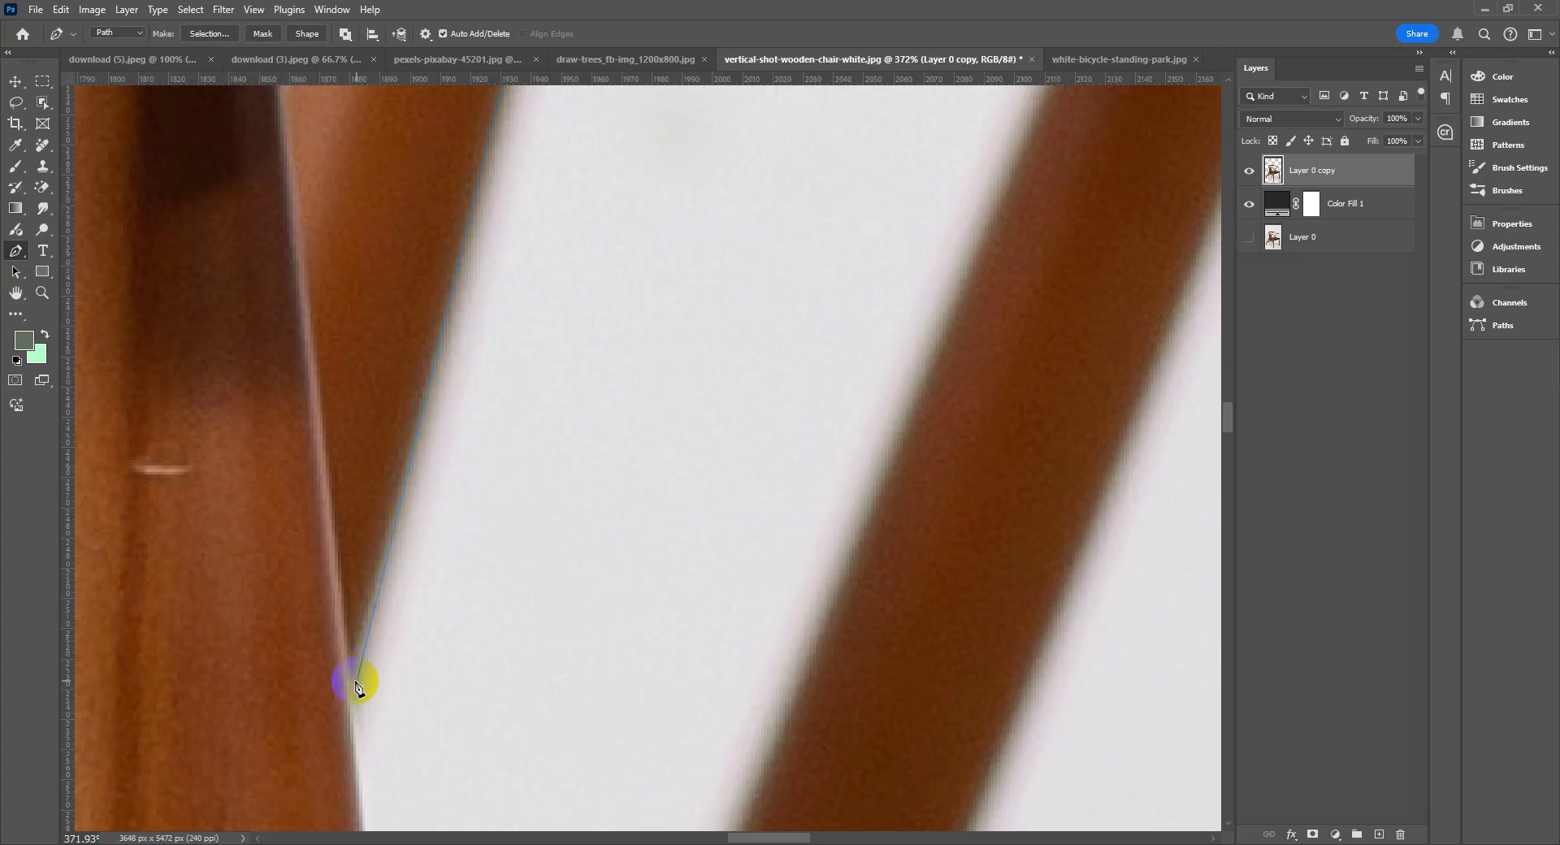
{"action": "left_click_drag", "start_coordinate": [358, 678], "coordinate": [348, 677]}
- Trace the path down the right edge of the front leg to the back edge of the black seat
{"action": "scroll", "coordinate": [373, 463], "scroll_direction": "down", "scroll_amount": 12}
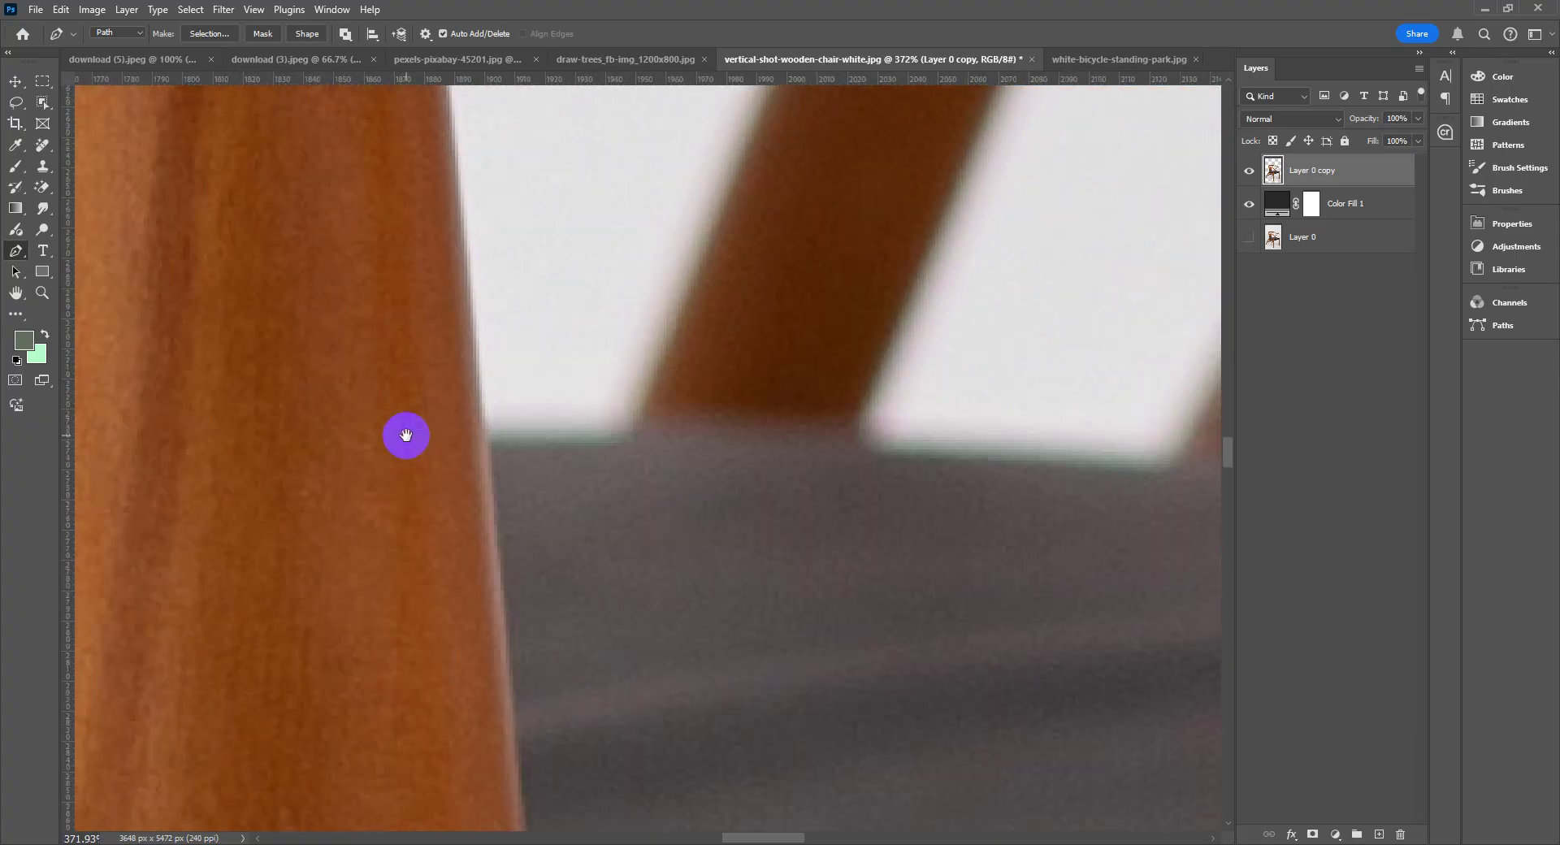
{"action": "left_click_drag", "start_coordinate": [404, 435], "coordinate": [415, 661]}
{"action": "left_click_drag", "start_coordinate": [411, 448], "coordinate": [450, 699]}
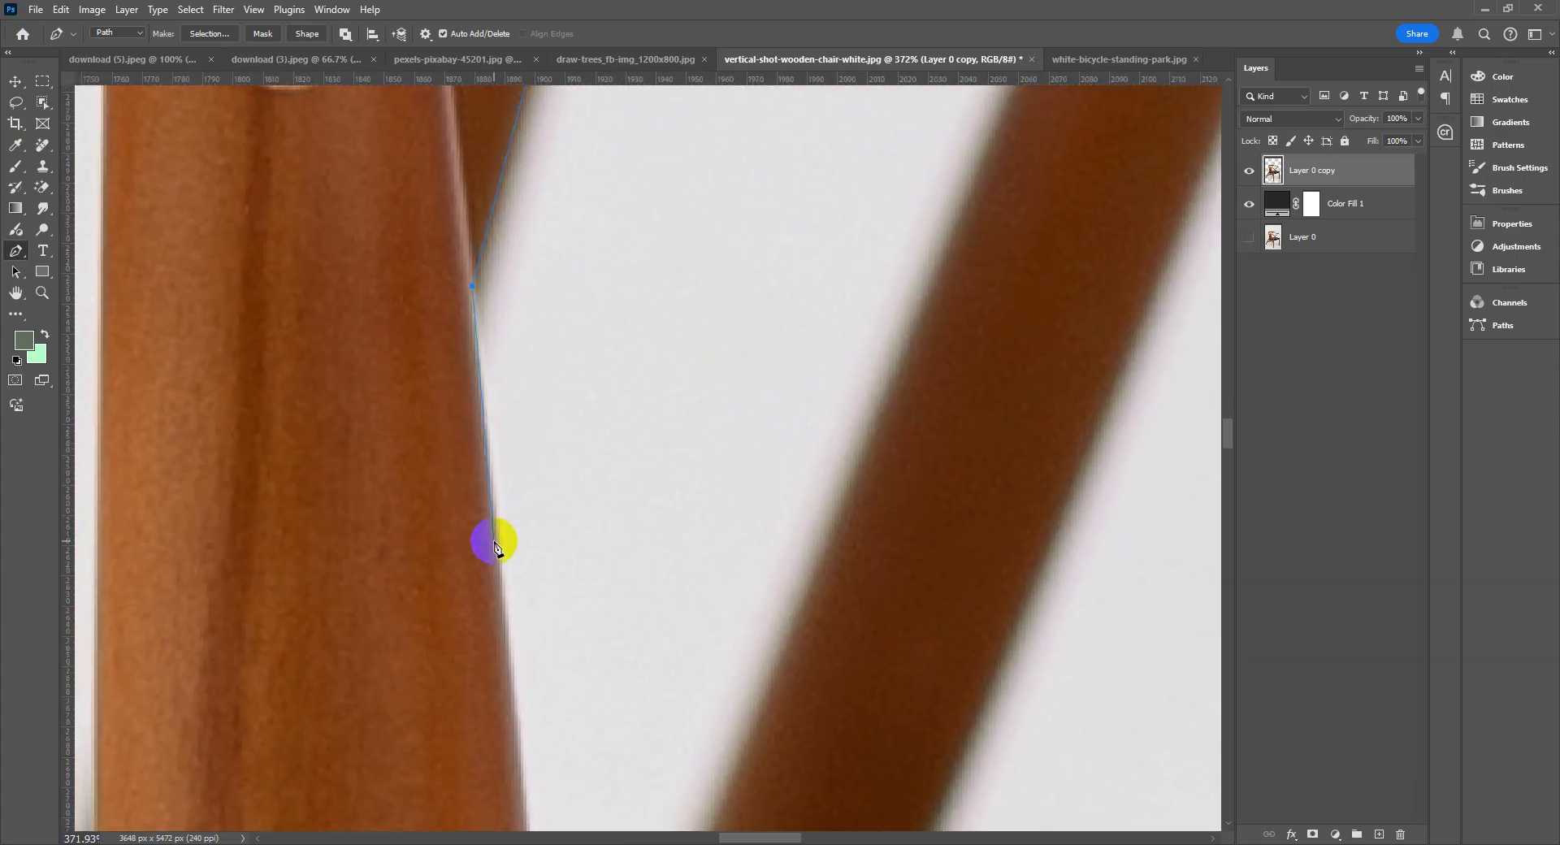
{"action": "left_click_drag", "start_coordinate": [499, 567], "coordinate": [457, 277]}
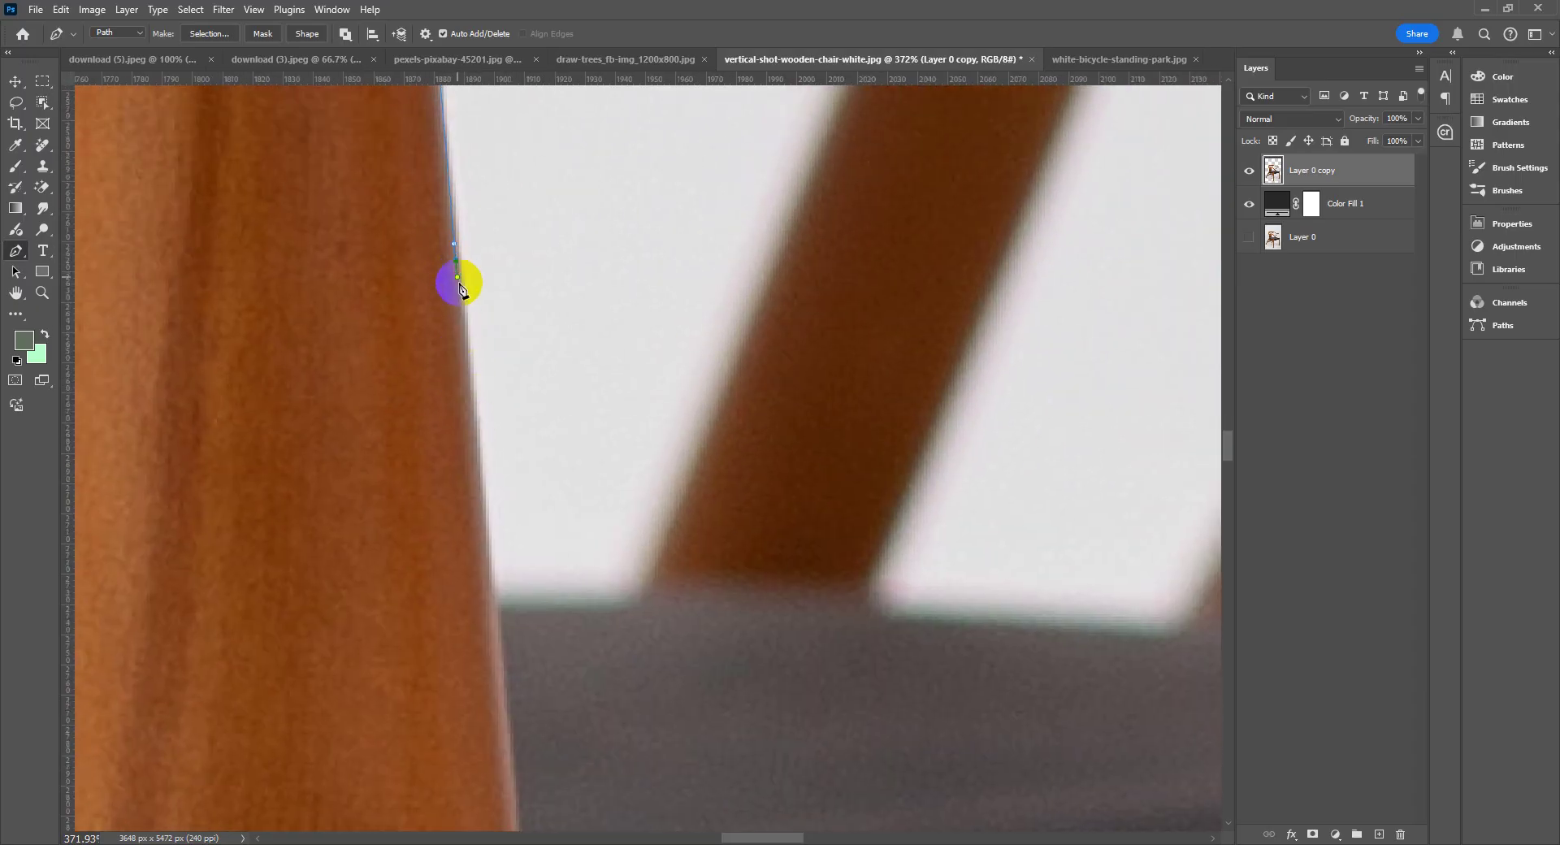
{"action": "left_click", "coordinate": [493, 599]}
- Run the path along the seat edge and up the left side of the next spindle, closing it at its start under the top rail
{"action": "left_click_drag", "start_coordinate": [765, 457], "coordinate": [653, 666]}
{"action": "left_click_drag", "start_coordinate": [715, 345], "coordinate": [582, 655]}
{"action": "left_click_drag", "start_coordinate": [805, 268], "coordinate": [621, 627]}
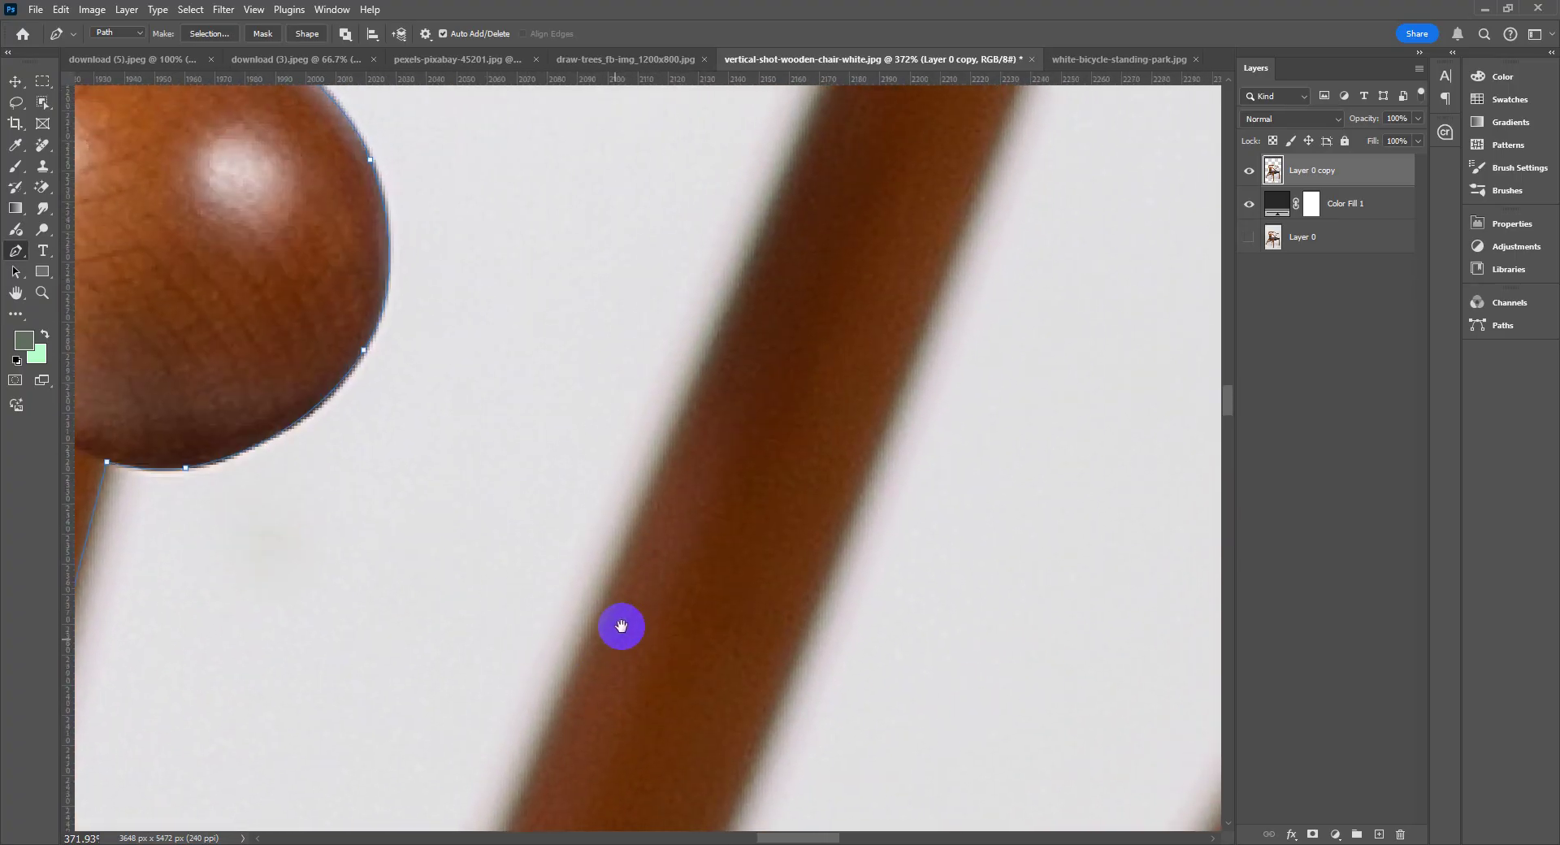
{"action": "left_click_drag", "start_coordinate": [750, 234], "coordinate": [720, 306]}
{"action": "left_click_drag", "start_coordinate": [756, 258], "coordinate": [647, 480]}
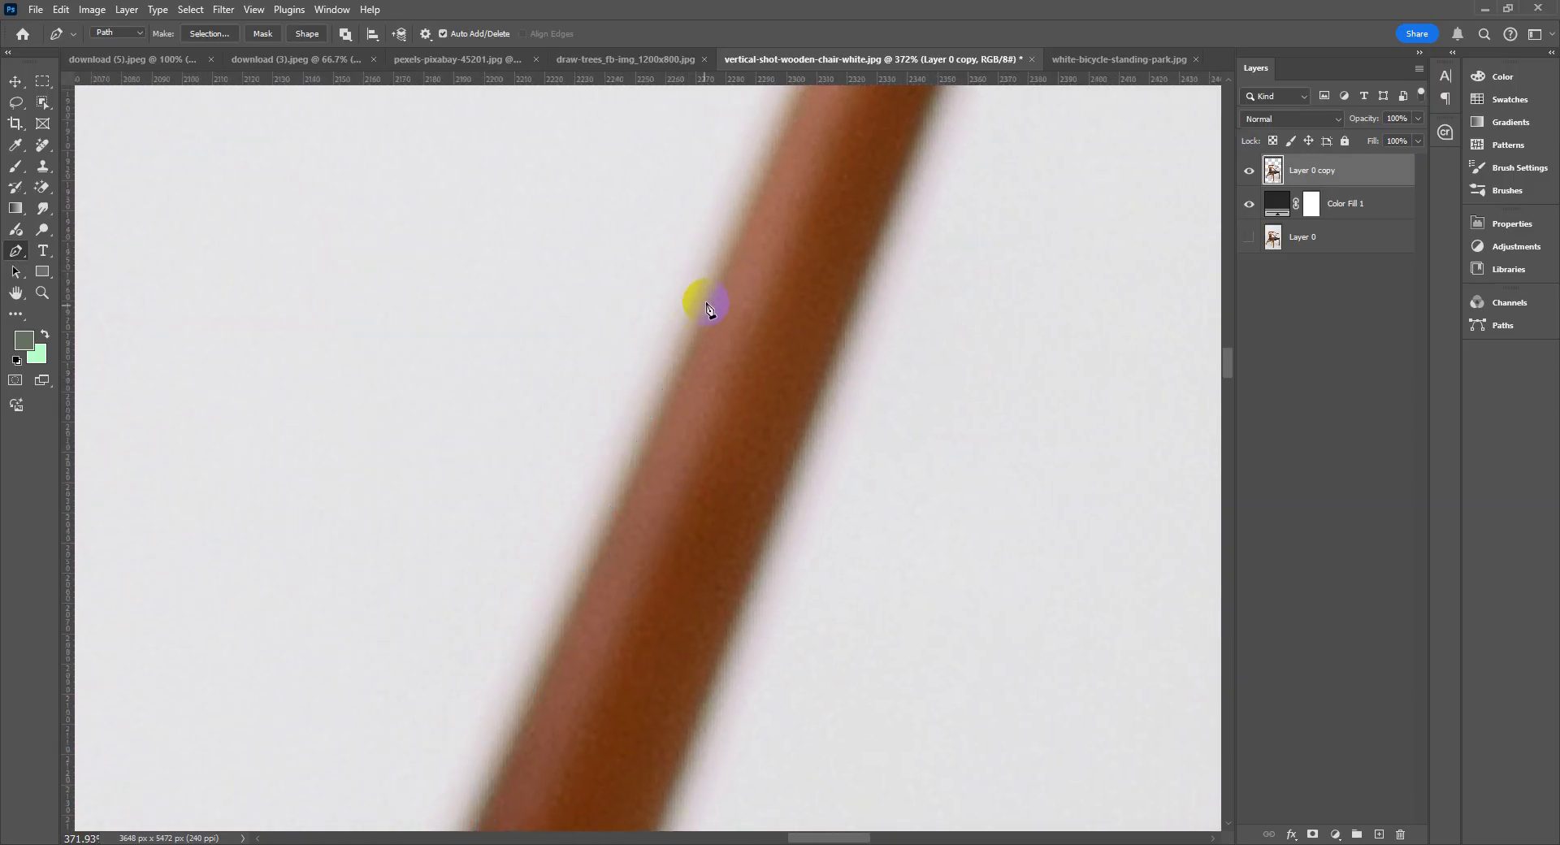
{"action": "left_click_drag", "start_coordinate": [714, 299], "coordinate": [651, 463]}
{"action": "mouse_move", "coordinate": [876, 163]}
{"action": "left_mouse_down"}
{"action": "mouse_move", "coordinate": [678, 410]}
{"action": "mouse_move", "coordinate": [649, 509]}
{"action": "left_mouse_up"}
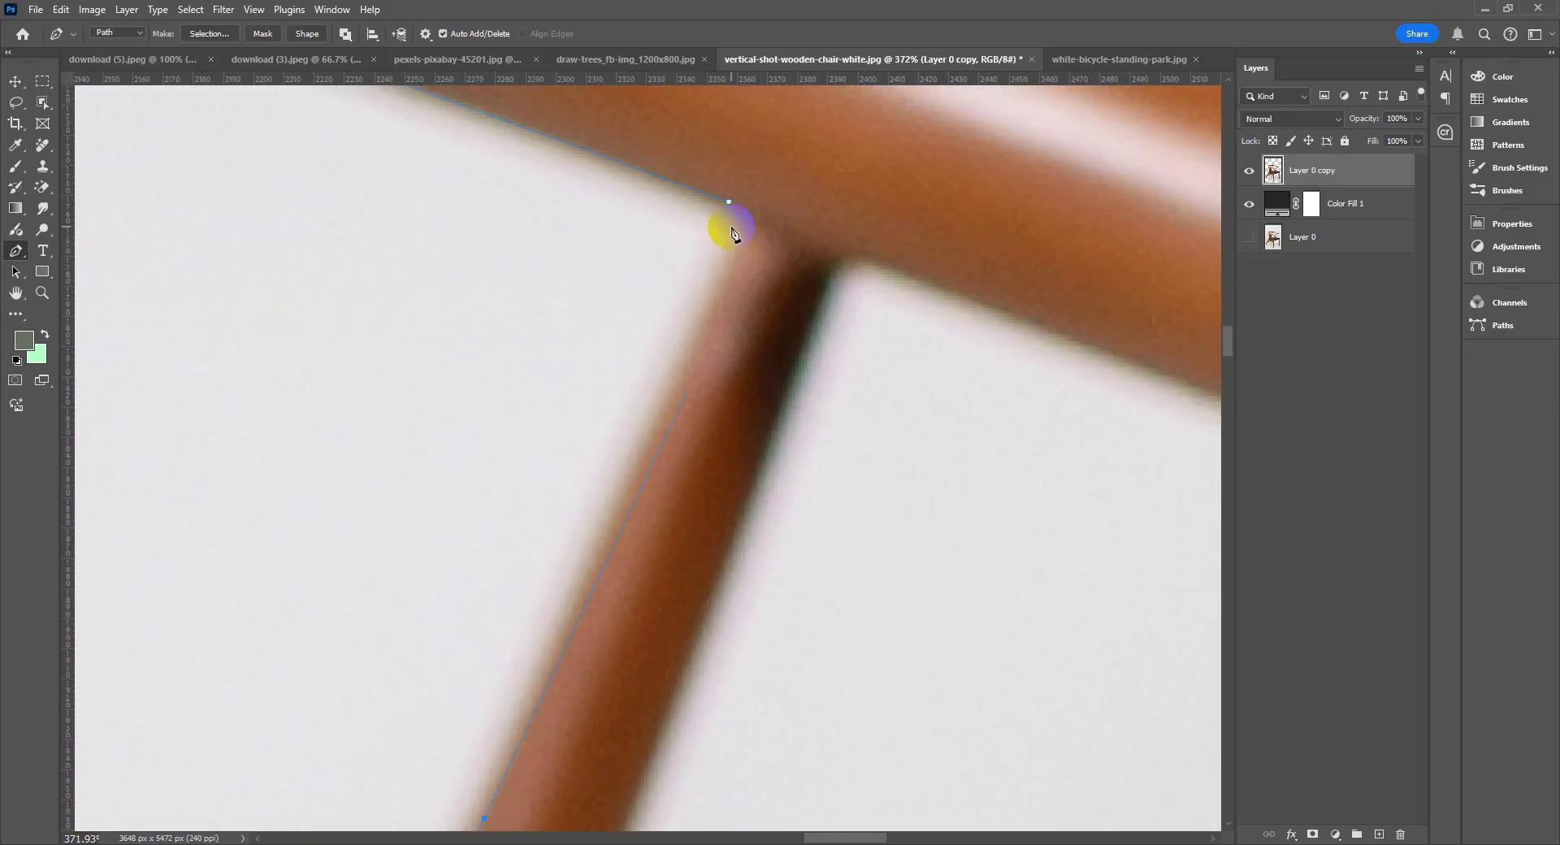
{"action": "left_click", "coordinate": [746, 244]}
{"action": "left_click_drag", "start_coordinate": [749, 210], "coordinate": [550, 230]}
- Convert the closed path to a selection, add it as a layer mask on Layer 0 copy and invert the mask to hide the gap
{"action": "key", "text": "z"}
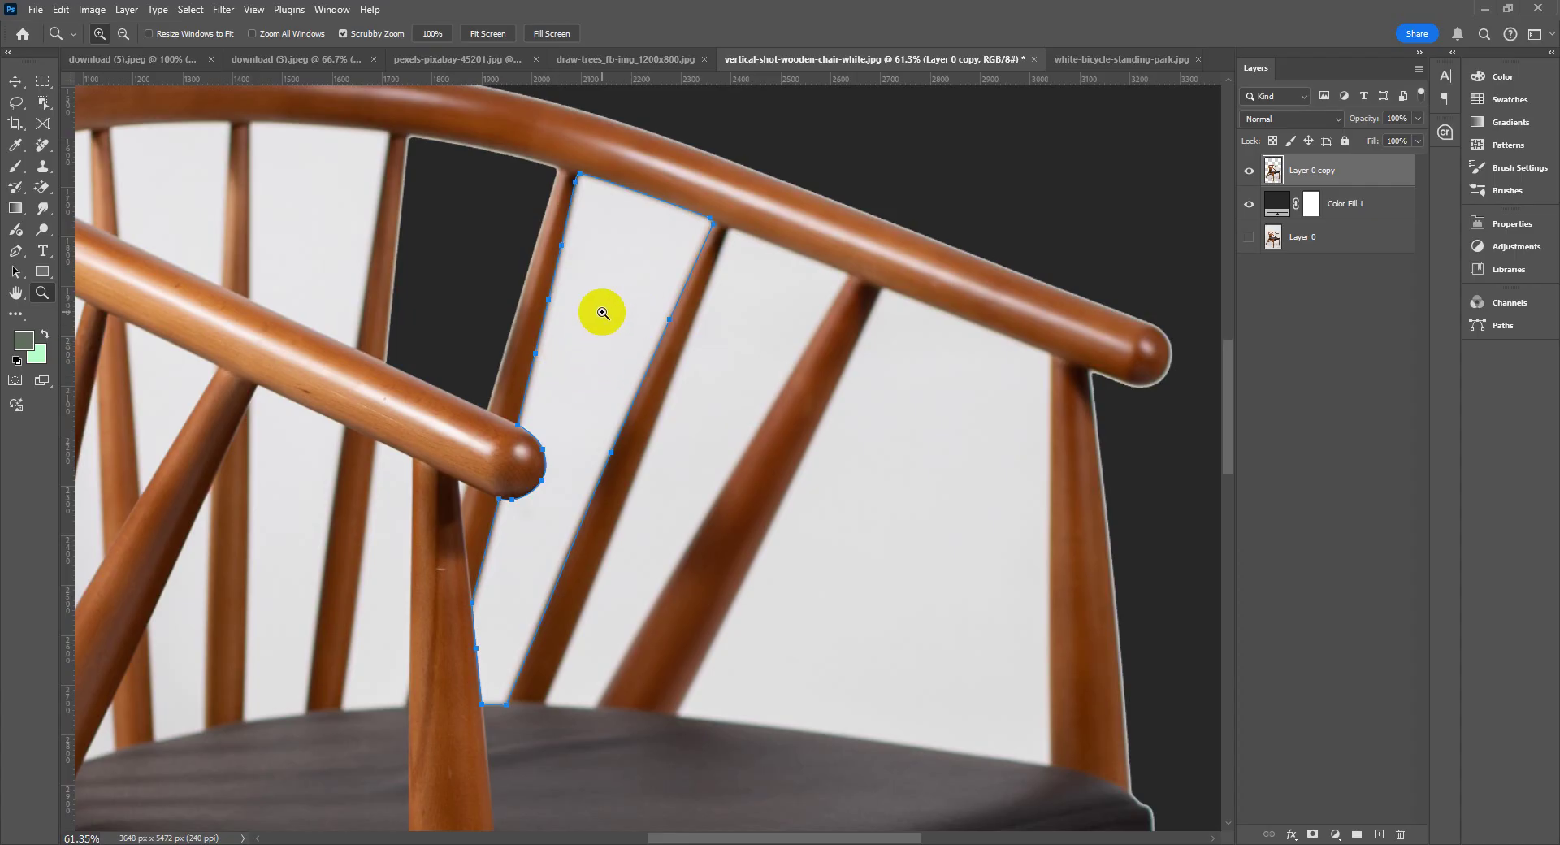
{"action": "right_click", "coordinate": [610, 255]}
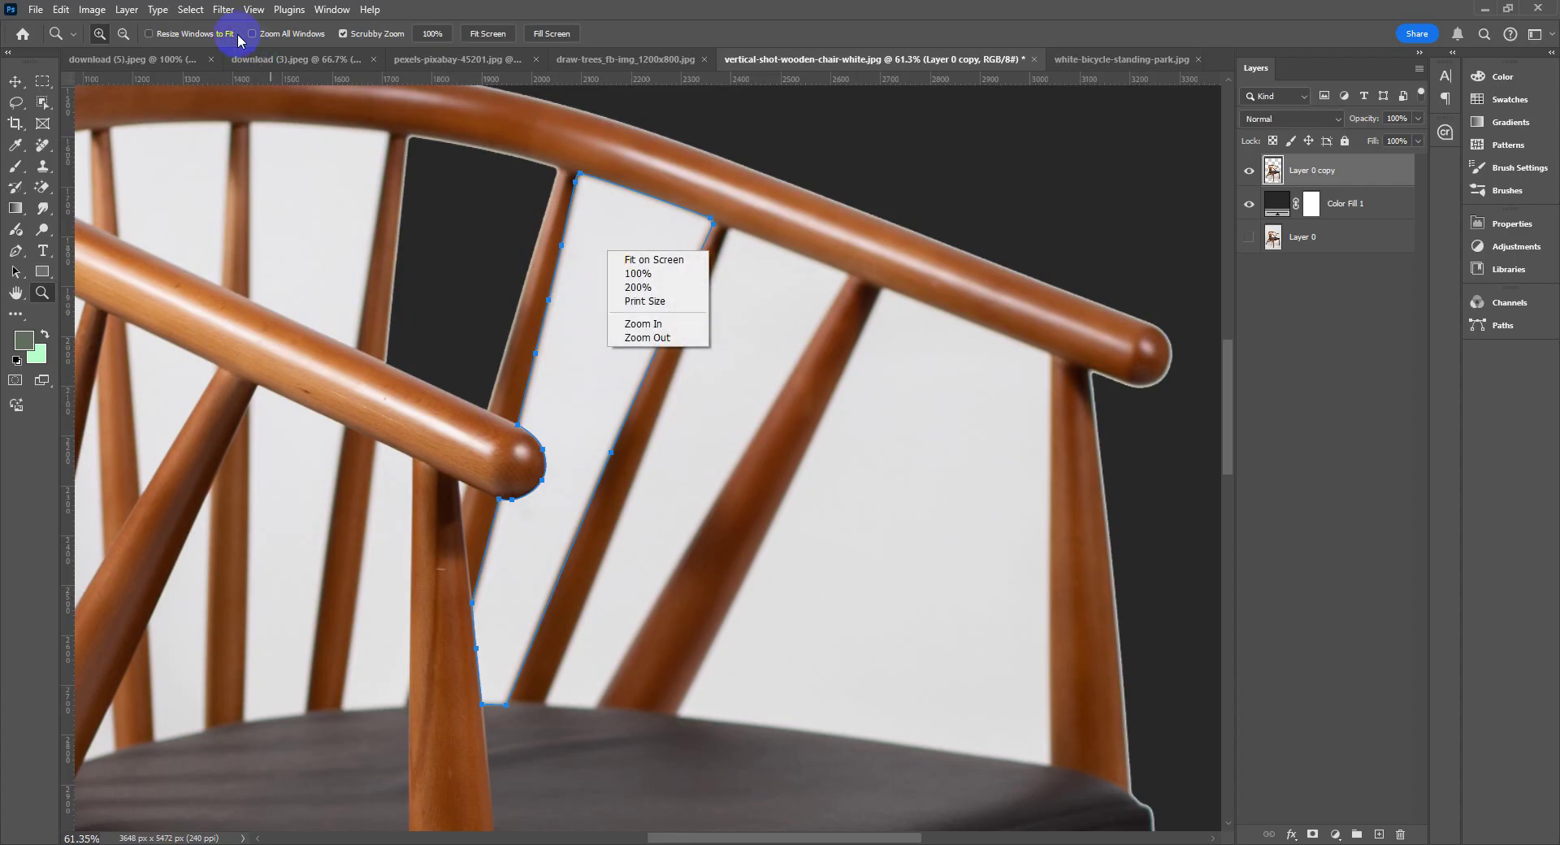
{"action": "key", "text": "Escape"}
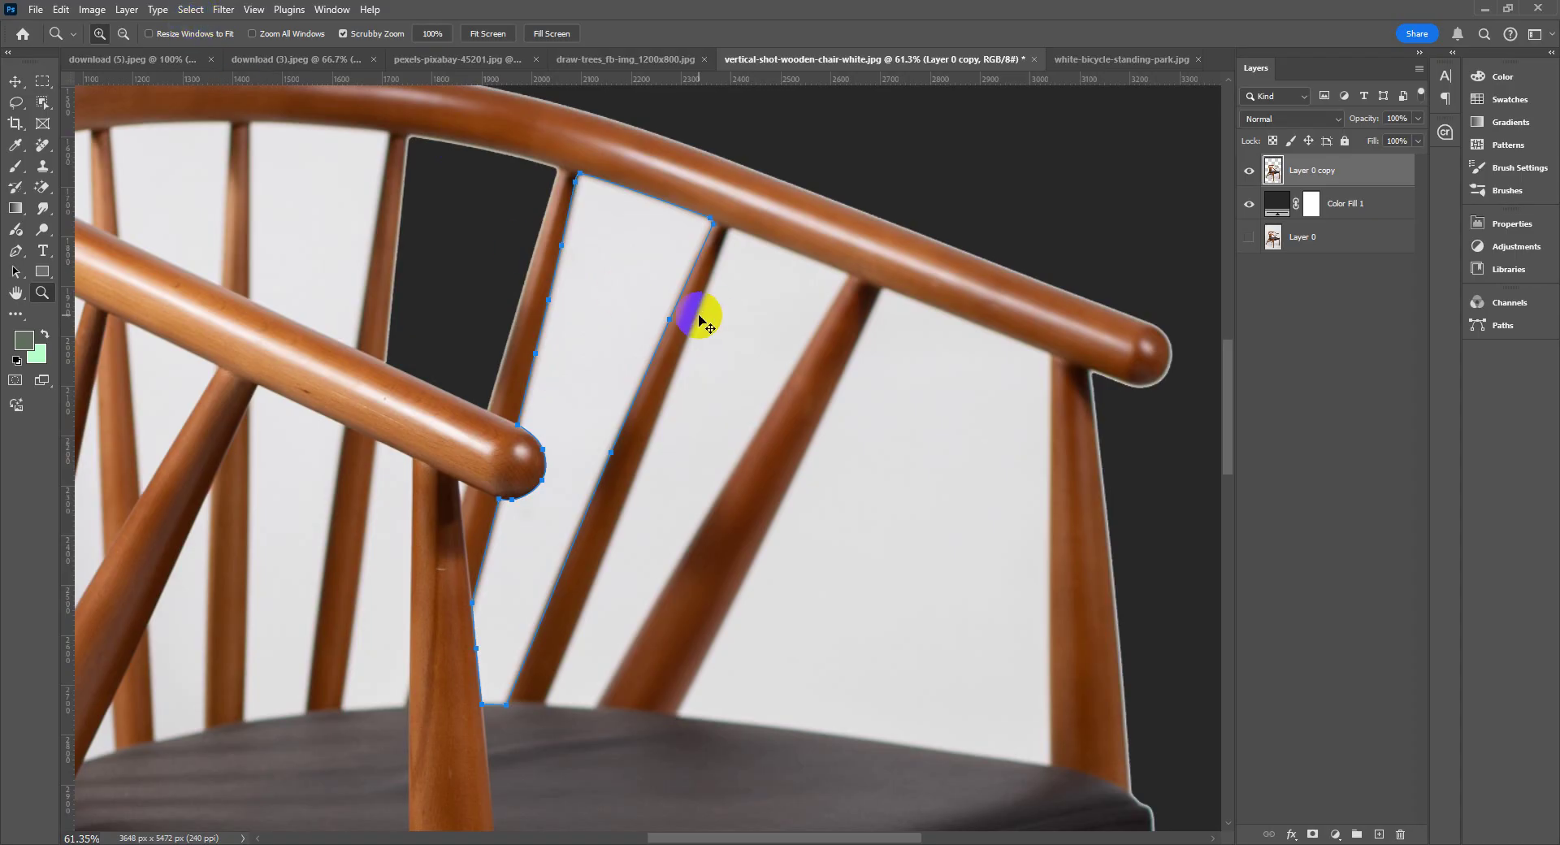
{"action": "key", "text": "ctrl+Return"}
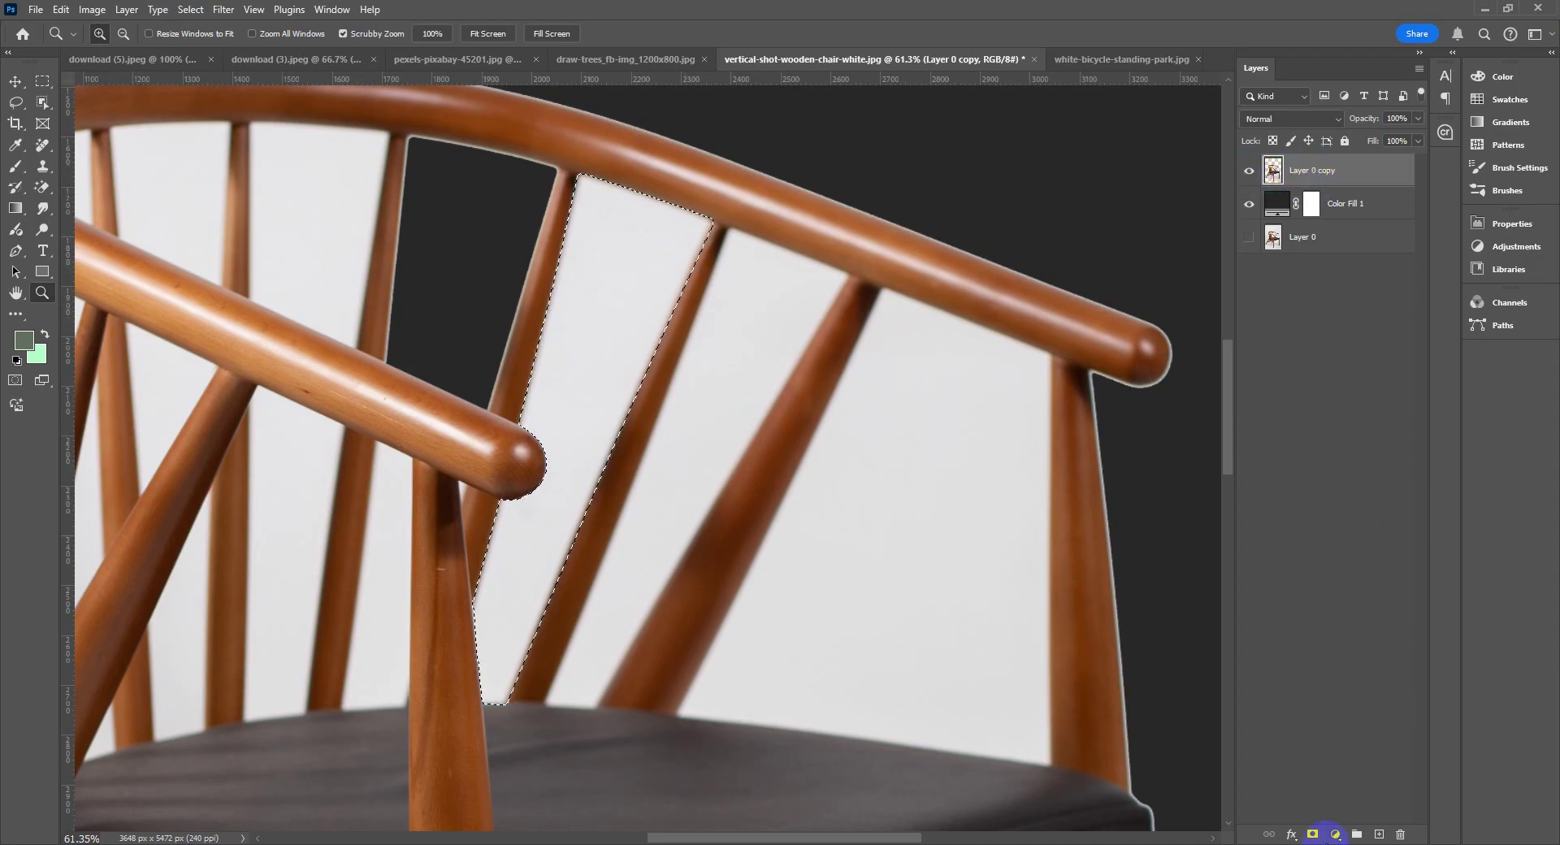
{"action": "left_click", "coordinate": [1312, 834]}
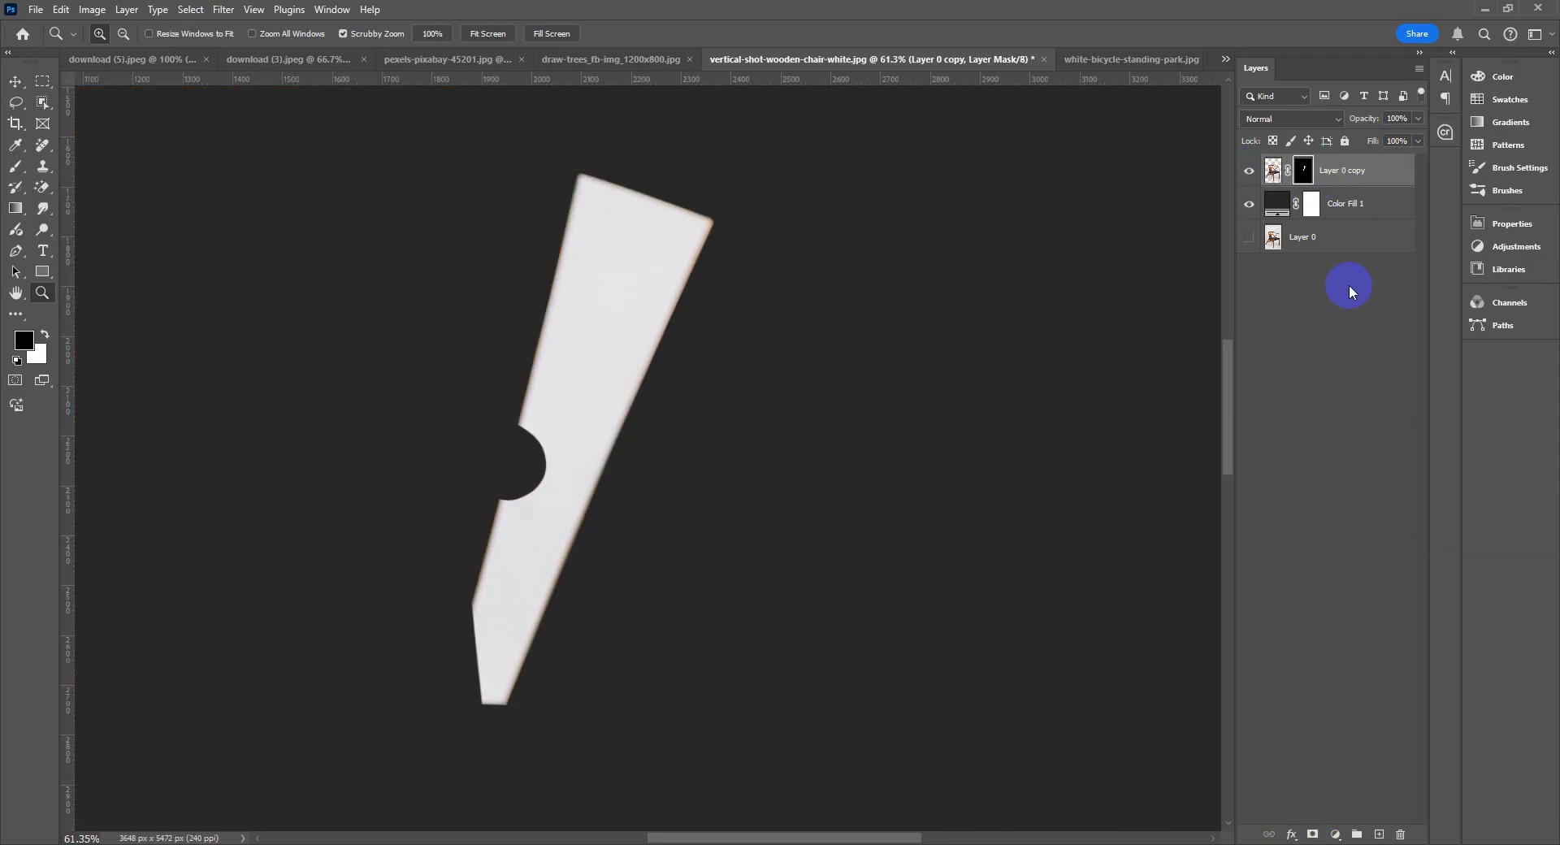
{"action": "key", "text": "ctrl+i"}
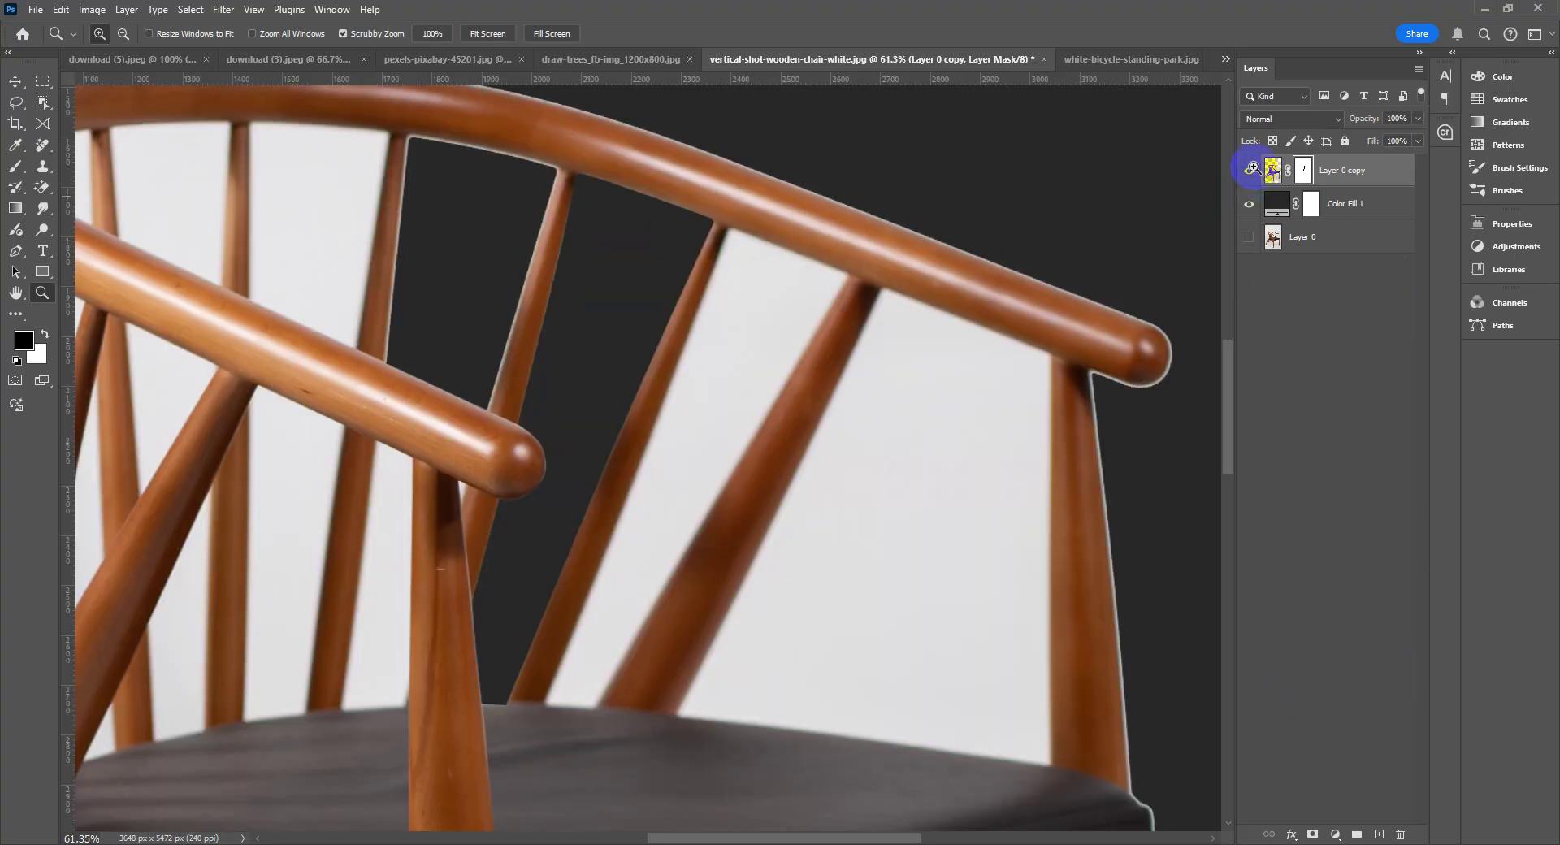
- Examine the masked gap's edges up close along both spindles, the top rail and the armrest's rounded end
{"action": "left_click_drag", "start_coordinate": [575, 168], "coordinate": [548, 221]}
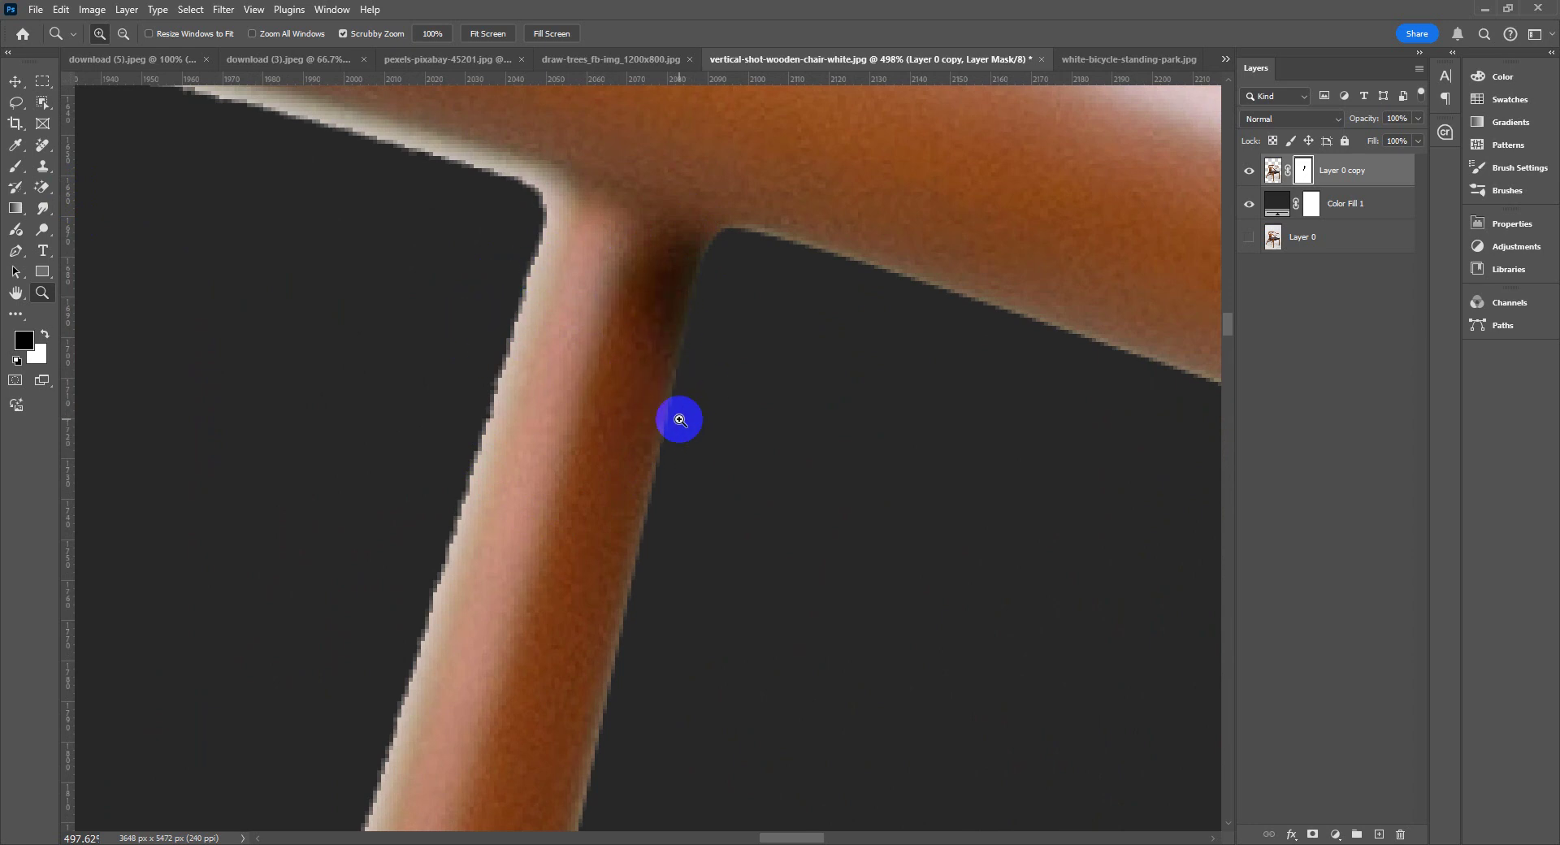
{"action": "scroll", "coordinate": [677, 423], "scroll_direction": "down", "scroll_amount": 3}
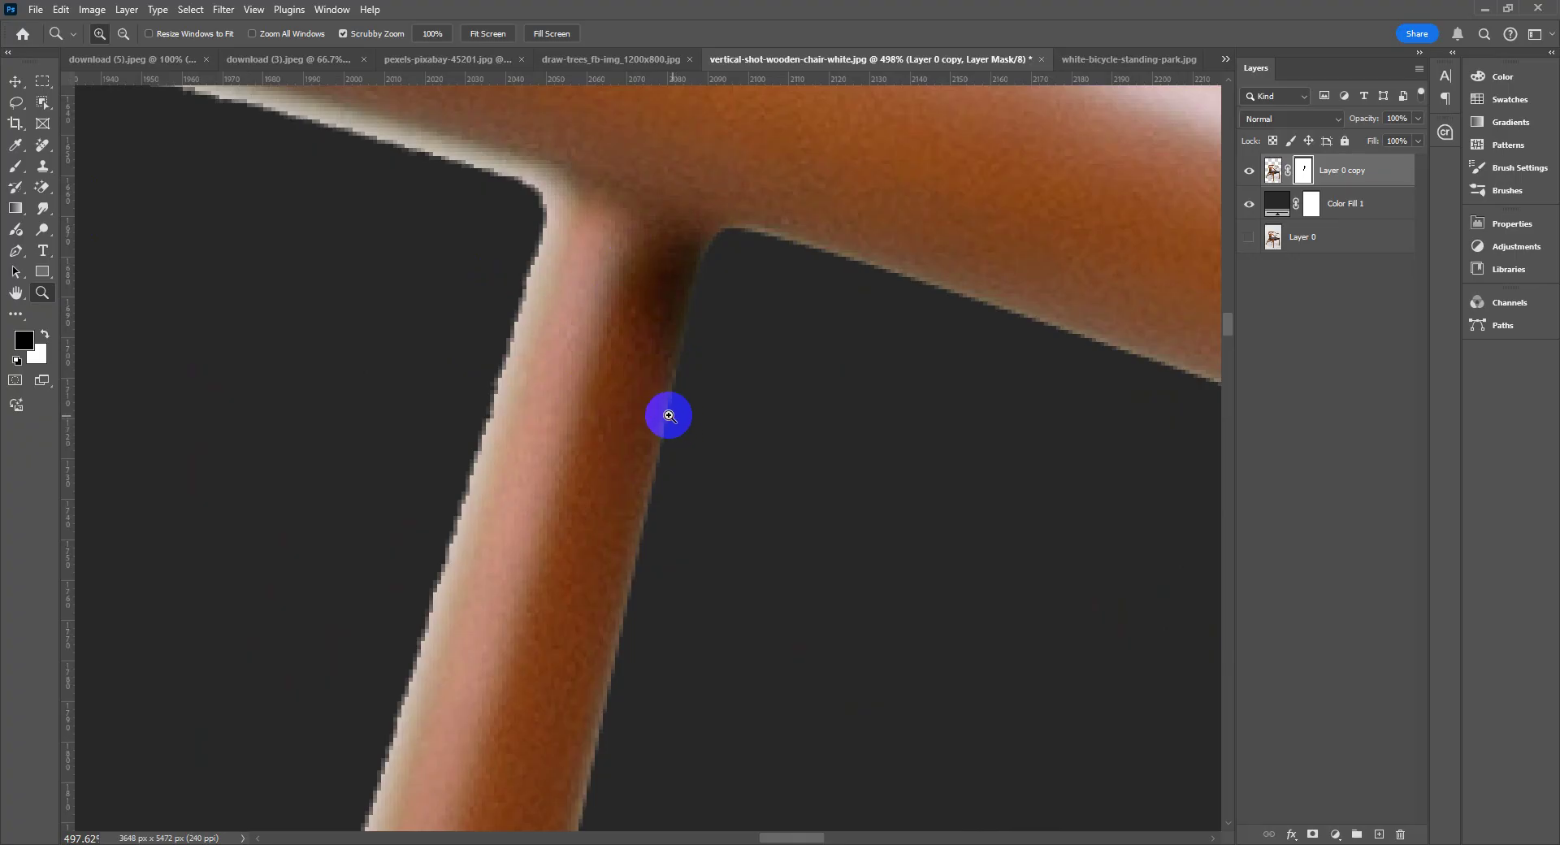
{"action": "left_click_drag", "start_coordinate": [680, 442], "coordinate": [456, 303]}
{"action": "left_click_drag", "start_coordinate": [915, 551], "coordinate": [885, 360]}
{"action": "scroll", "coordinate": [858, 362], "scroll_direction": "up", "scroll_amount": 4}
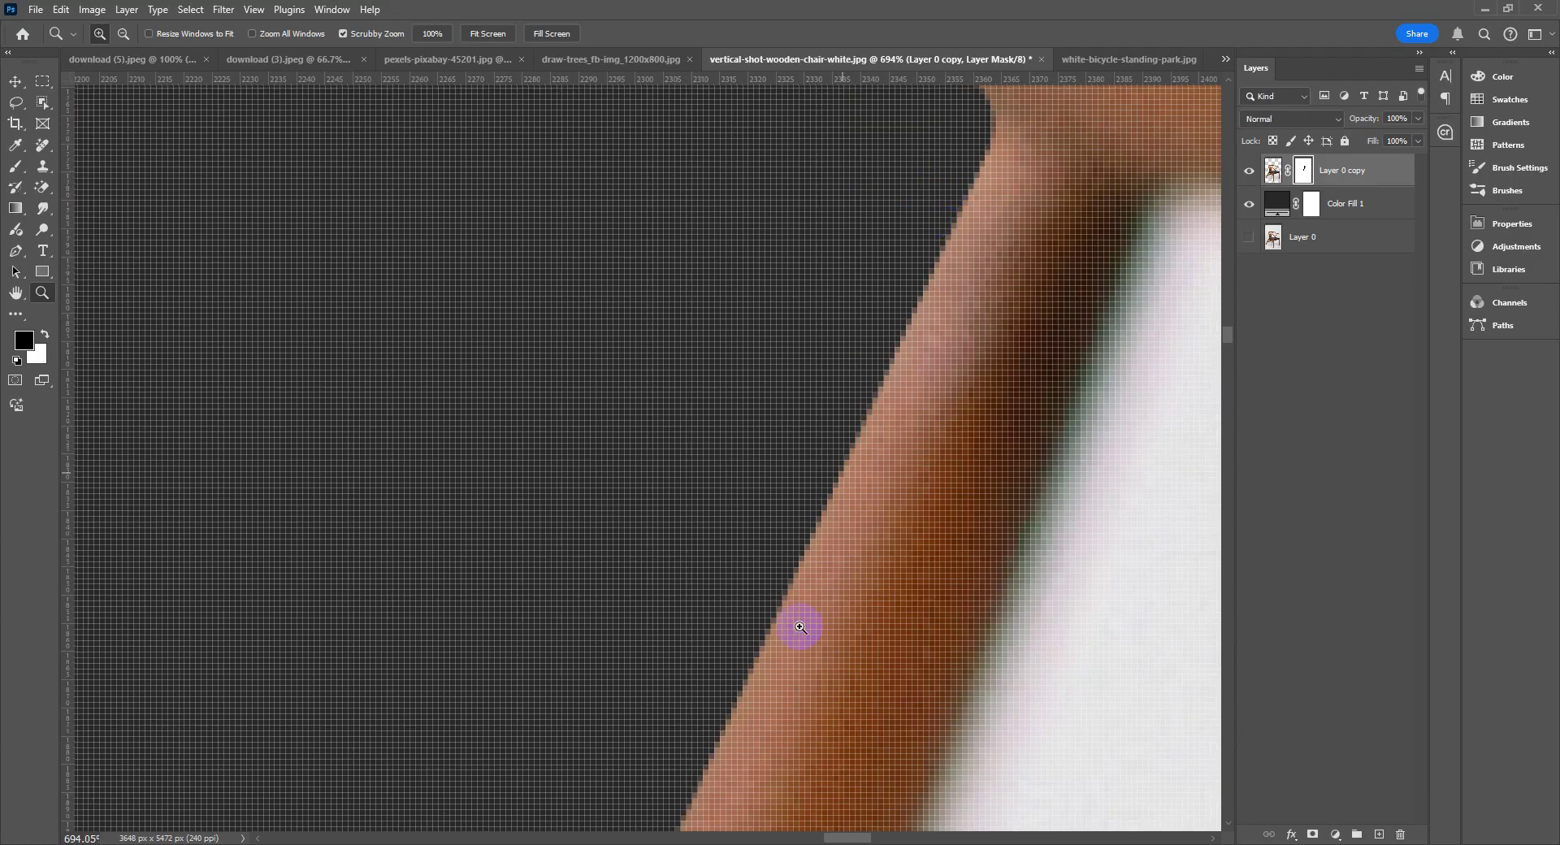
{"action": "scroll", "coordinate": [854, 425], "scroll_direction": "down", "scroll_amount": 5}
{"action": "left_click_drag", "start_coordinate": [780, 470], "coordinate": [869, 282]}
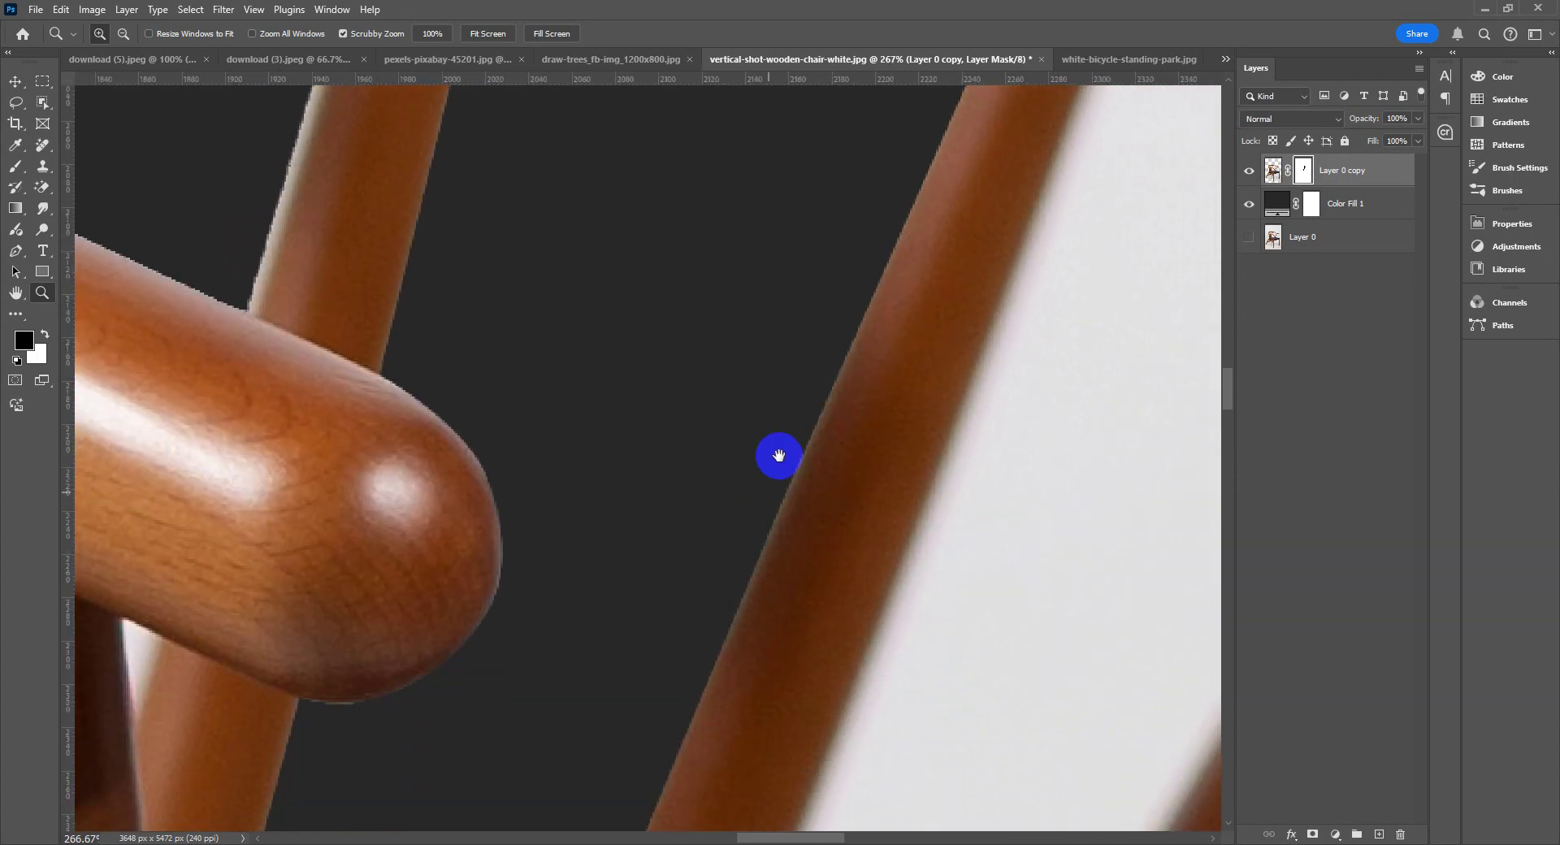
- Compare the edge quality of the path-masked gap with the previously erased gap beside it, then view the upper chair as a whole
{"action": "scroll", "coordinate": [748, 474], "scroll_direction": "down", "scroll_amount": 8}
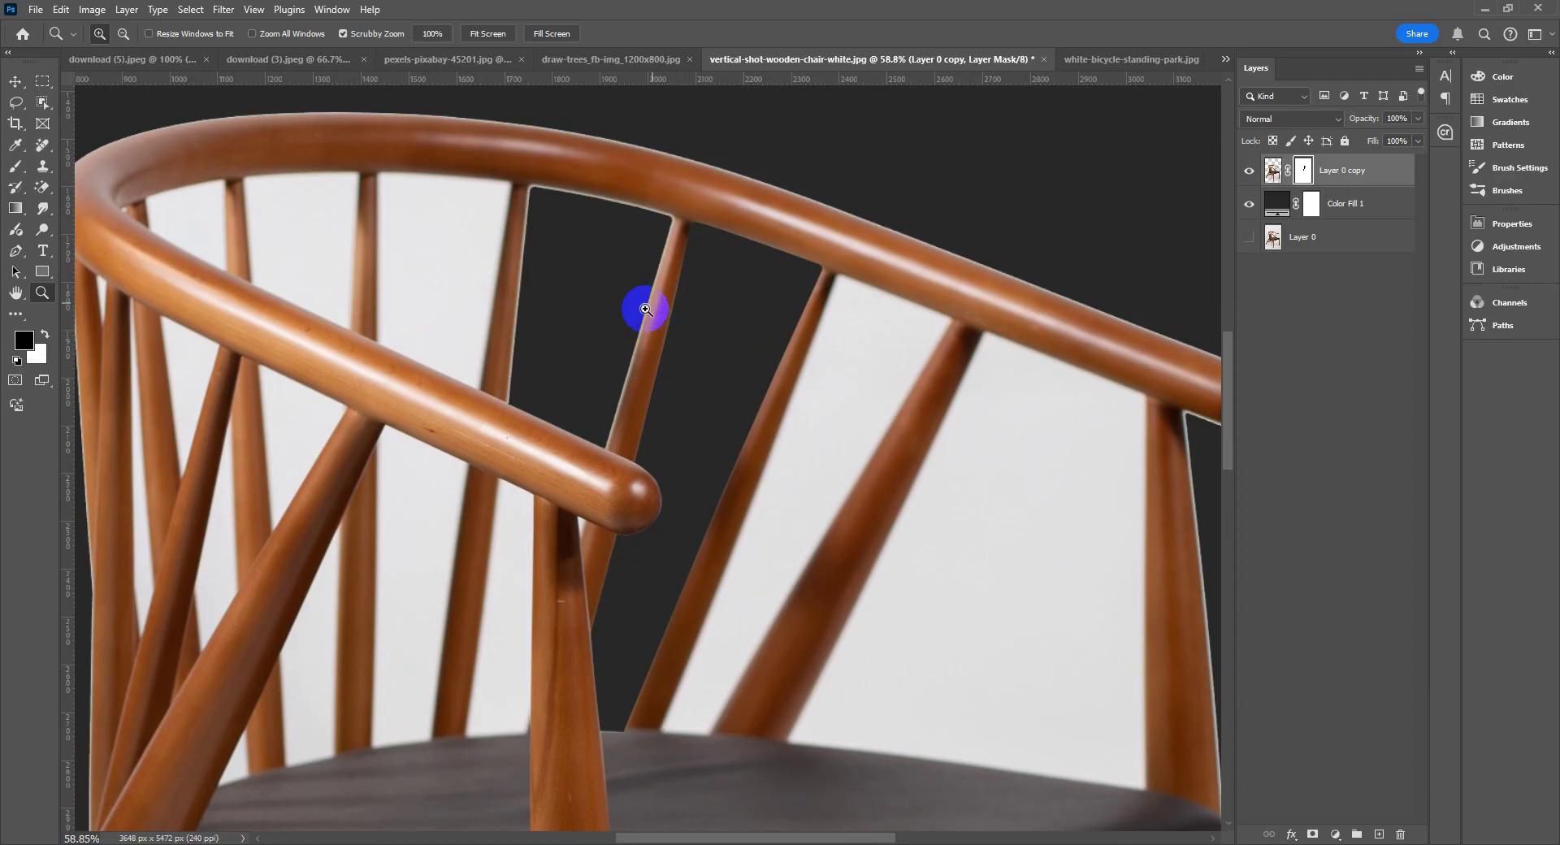
{"action": "scroll", "coordinate": [610, 331], "scroll_direction": "up", "scroll_amount": 2}
{"action": "left_click_drag", "start_coordinate": [725, 307], "coordinate": [683, 436]}
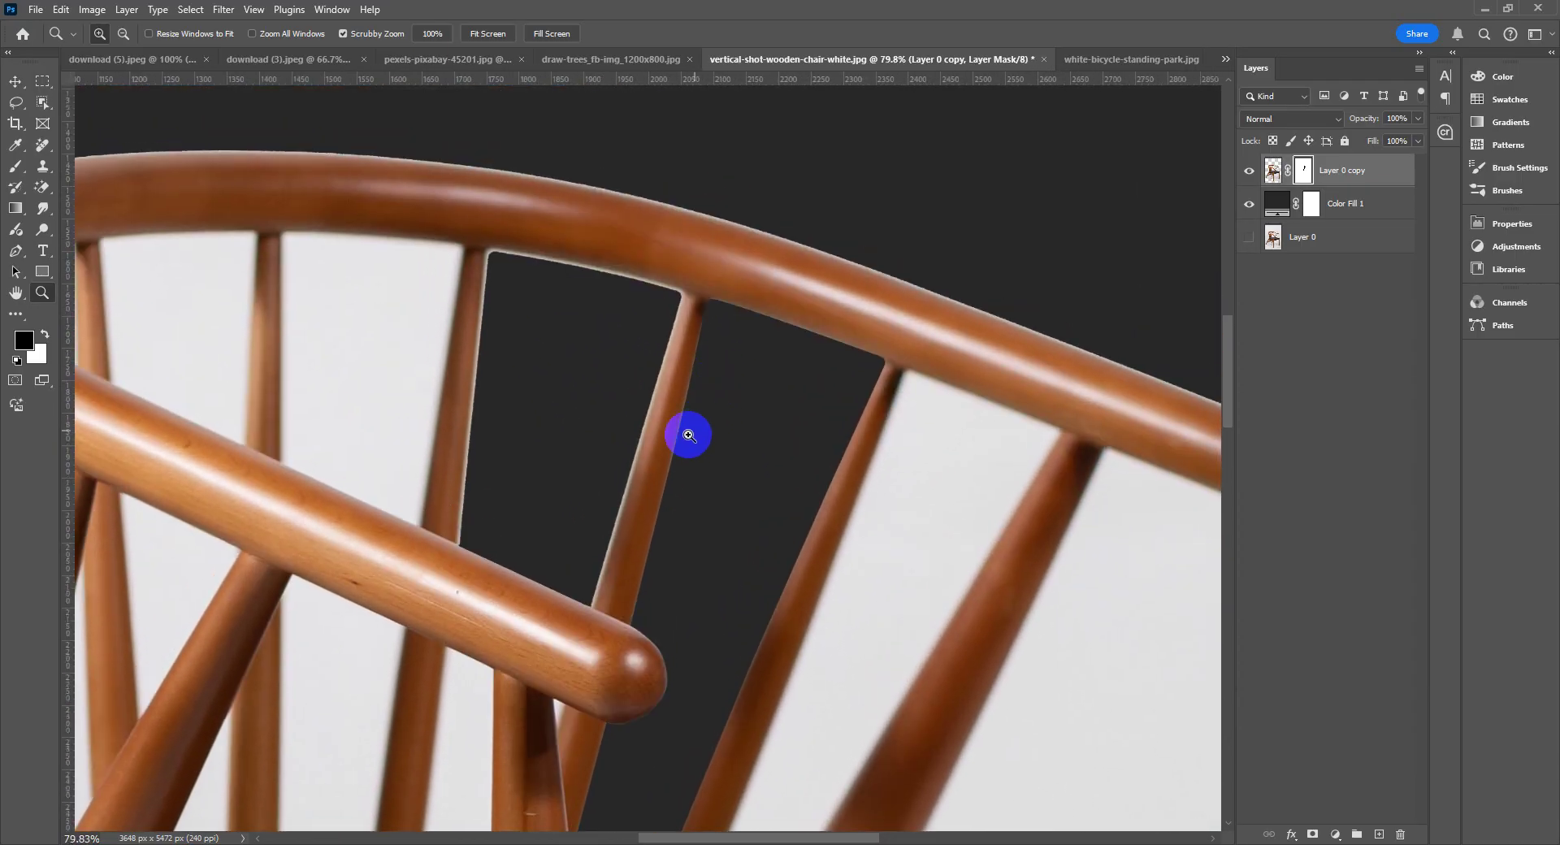
{"action": "scroll", "coordinate": [721, 439], "scroll_direction": "up", "scroll_amount": 3}
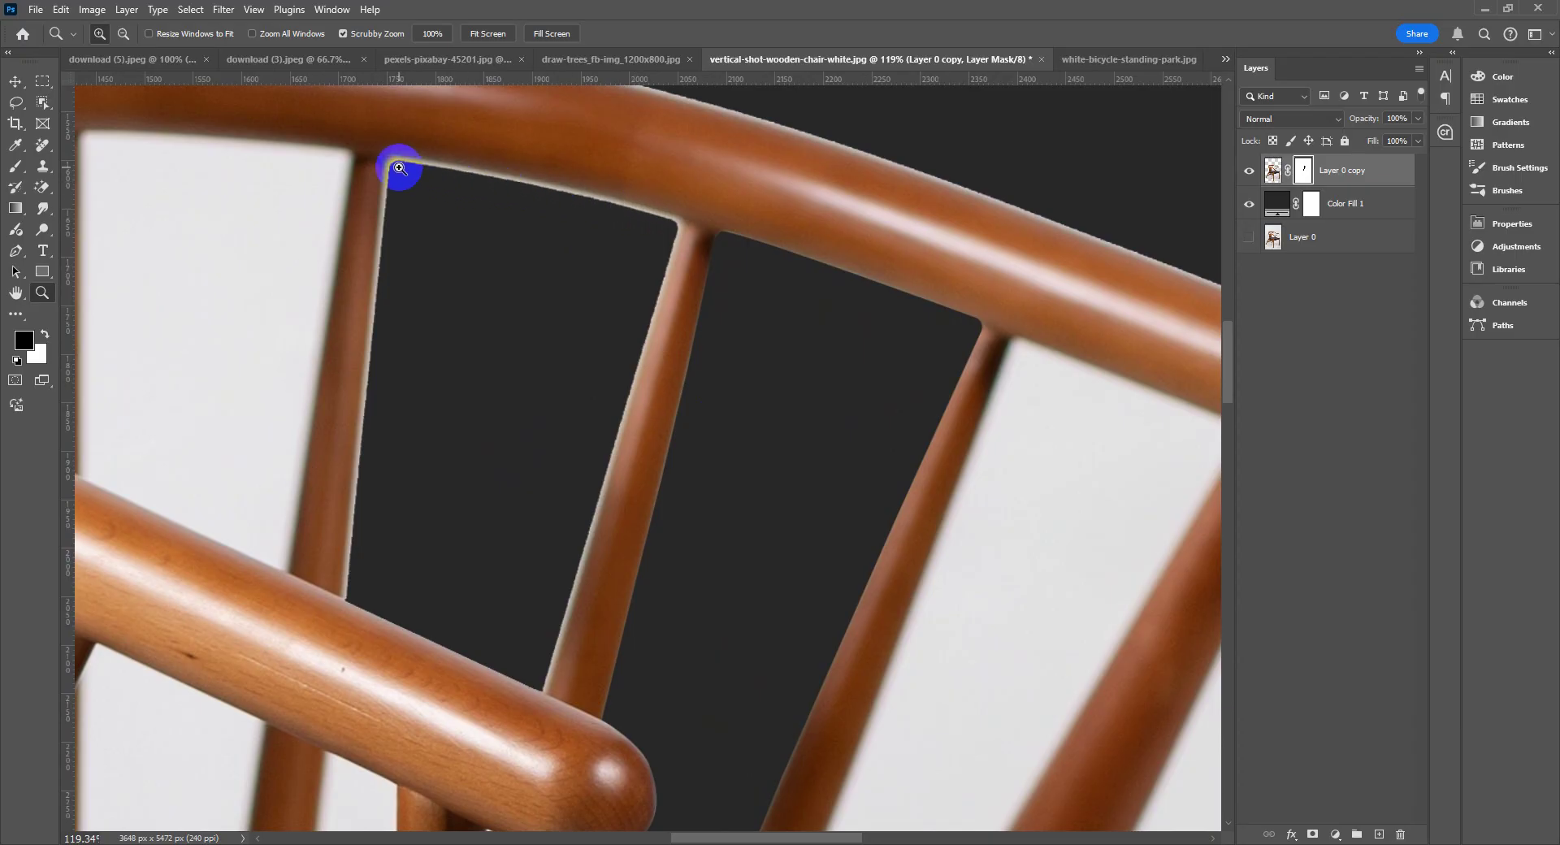
{"action": "left_click_drag", "start_coordinate": [657, 508], "coordinate": [621, 463]}
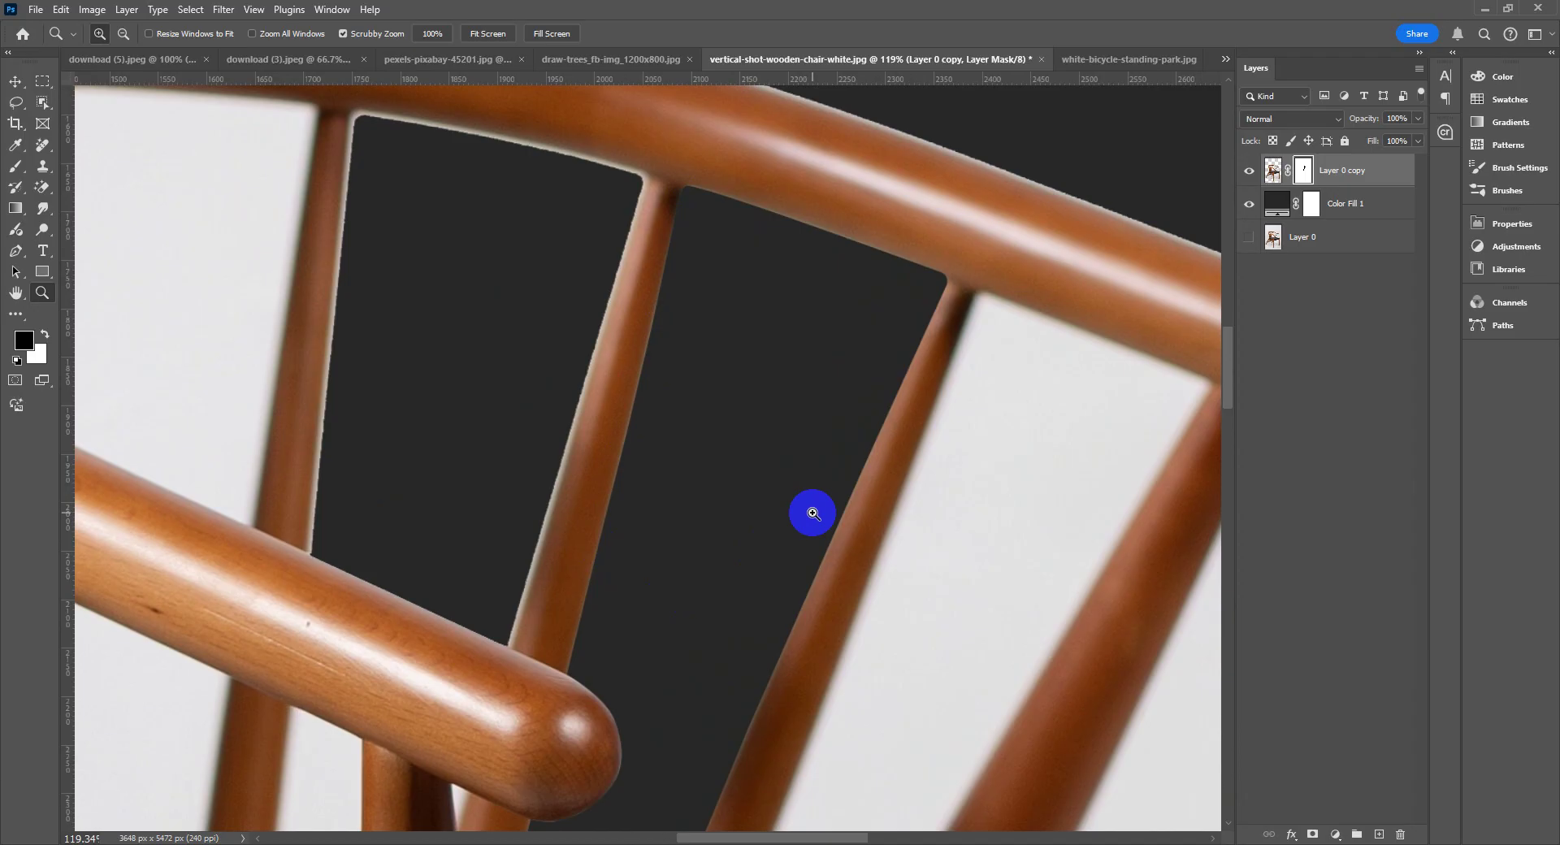
{"action": "scroll", "coordinate": [815, 452], "scroll_direction": "down", "scroll_amount": 5}
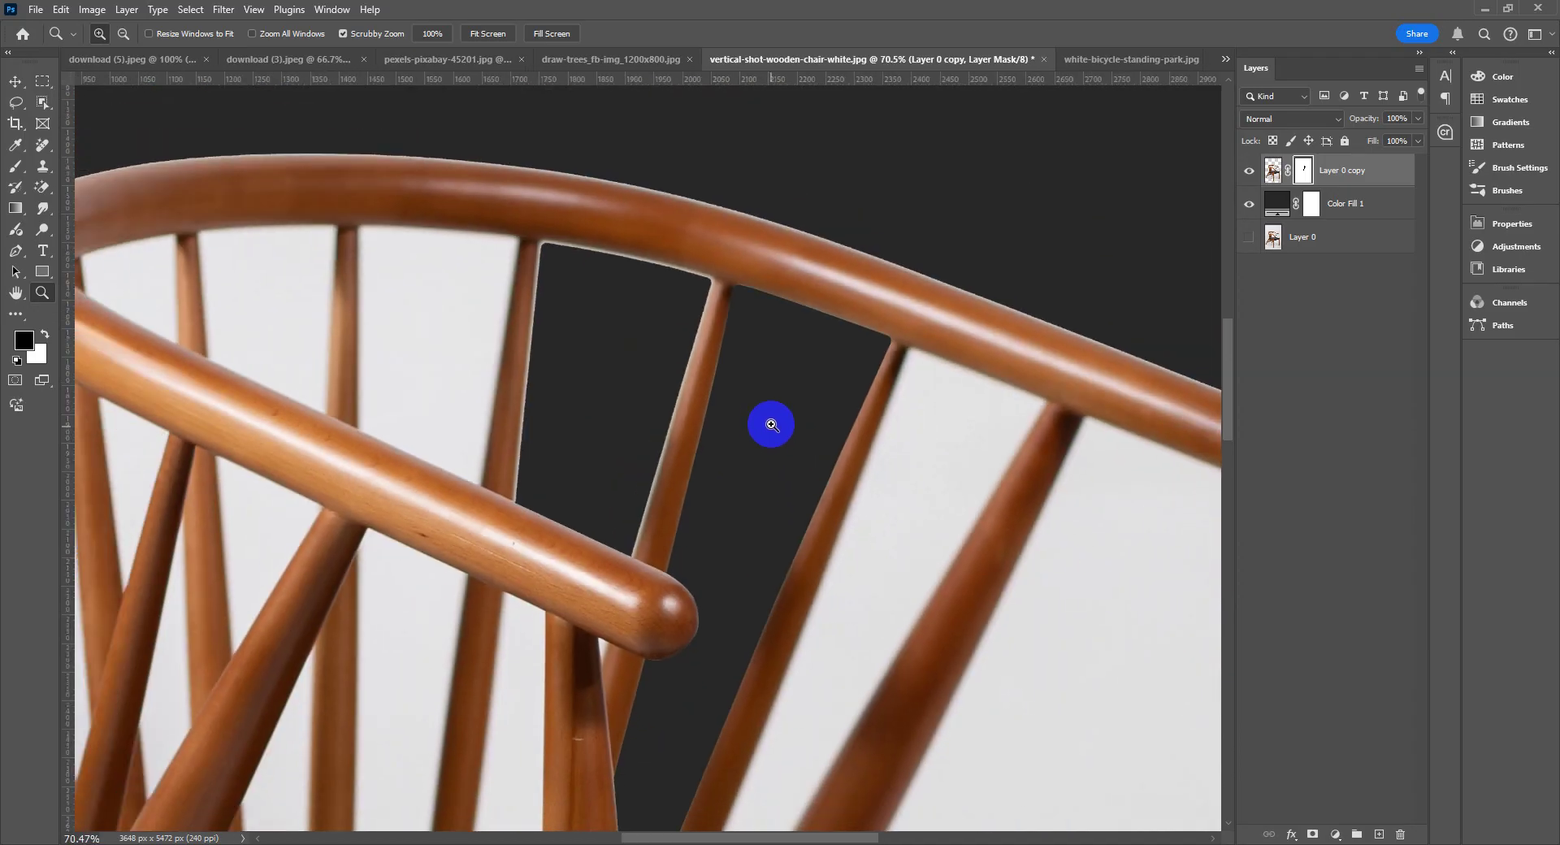
{"action": "scroll", "coordinate": [747, 419], "scroll_direction": "down", "scroll_amount": 4}
{"action": "scroll", "coordinate": [725, 412], "scroll_direction": "down", "scroll_amount": 3}
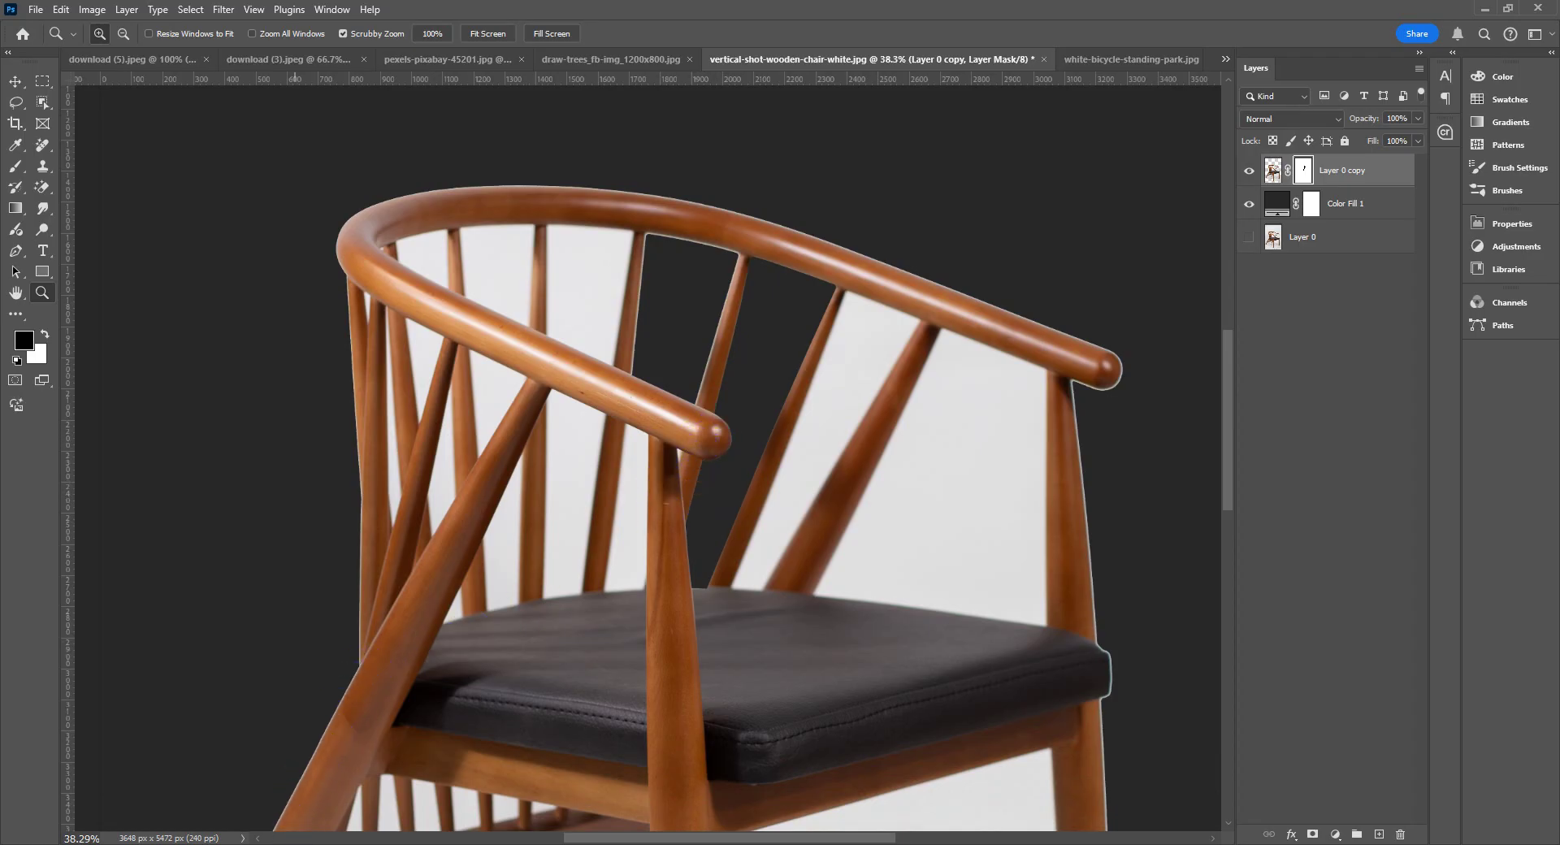
- Switch to the remove.bg browser window to look at the tree cutout, and return to the chair in Photoshop
{"action": "left_click", "coordinate": [295, 844]}
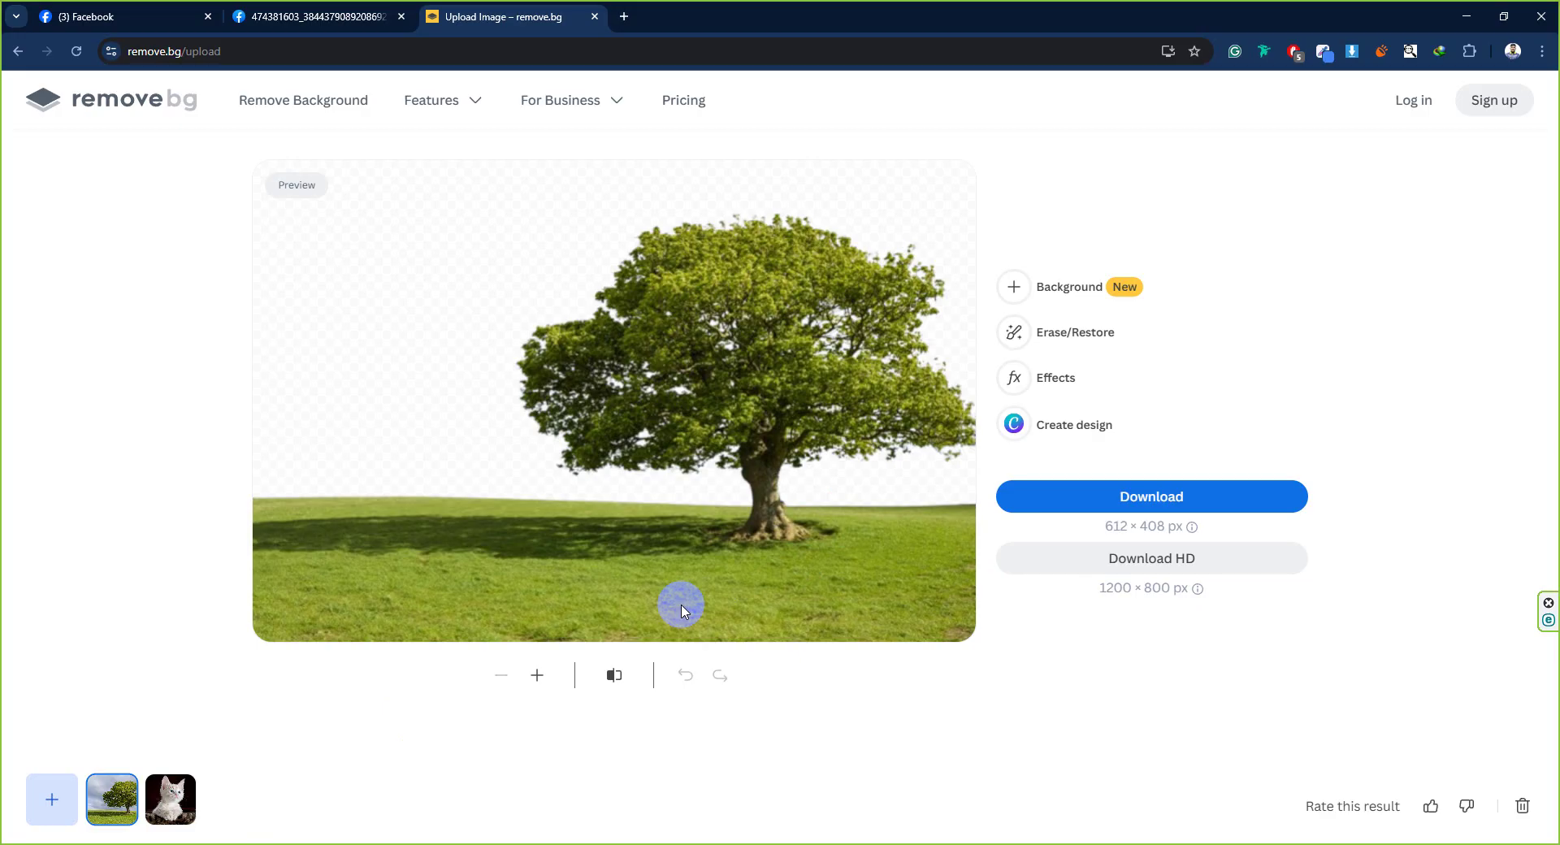
{"action": "left_click", "coordinate": [805, 658]}
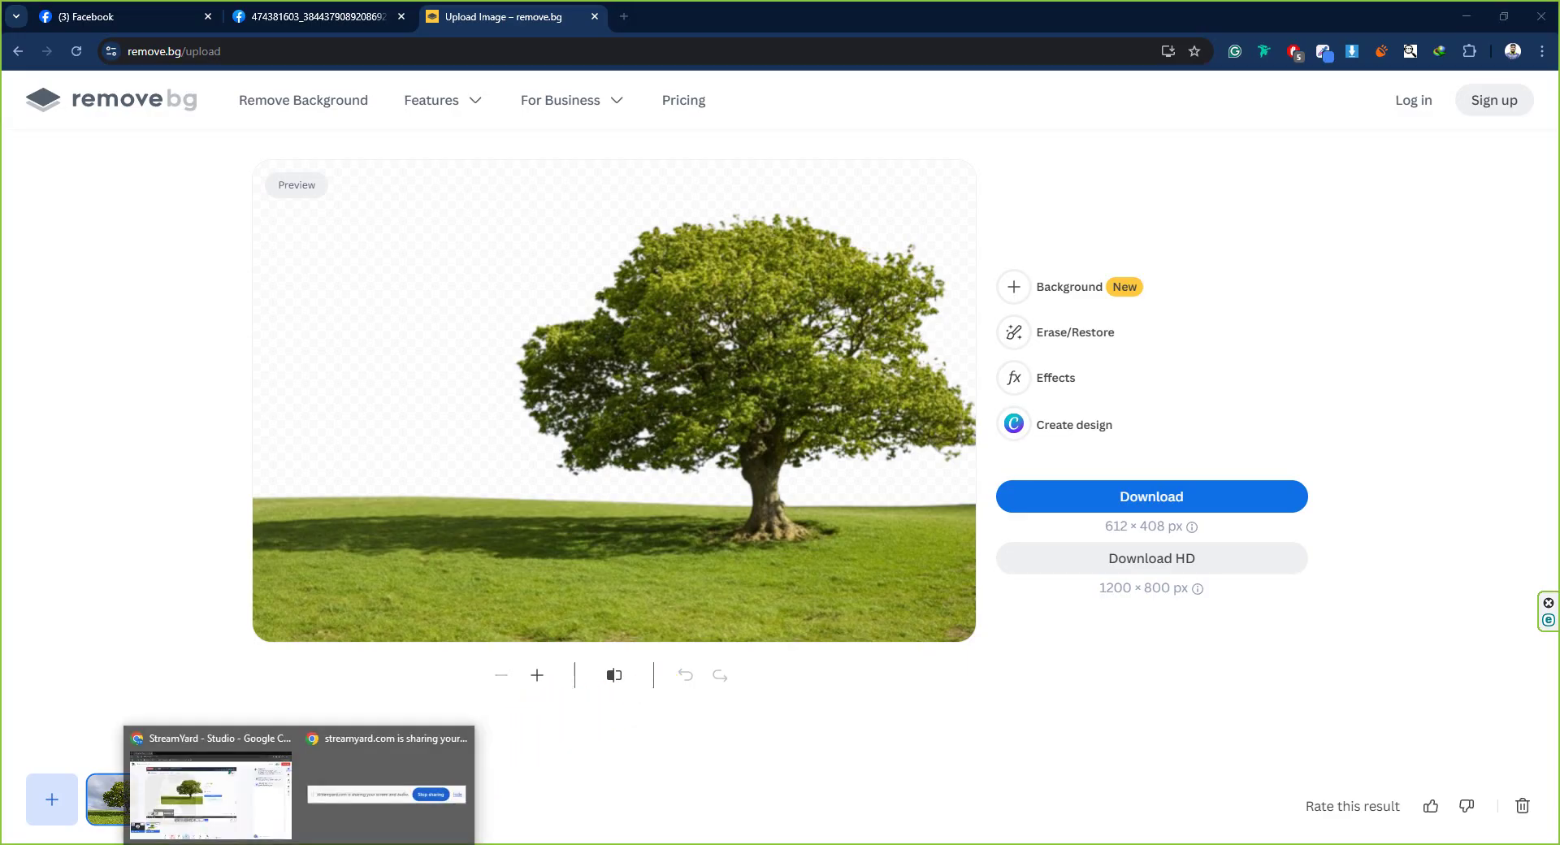
{"action": "left_click", "coordinate": [224, 844]}
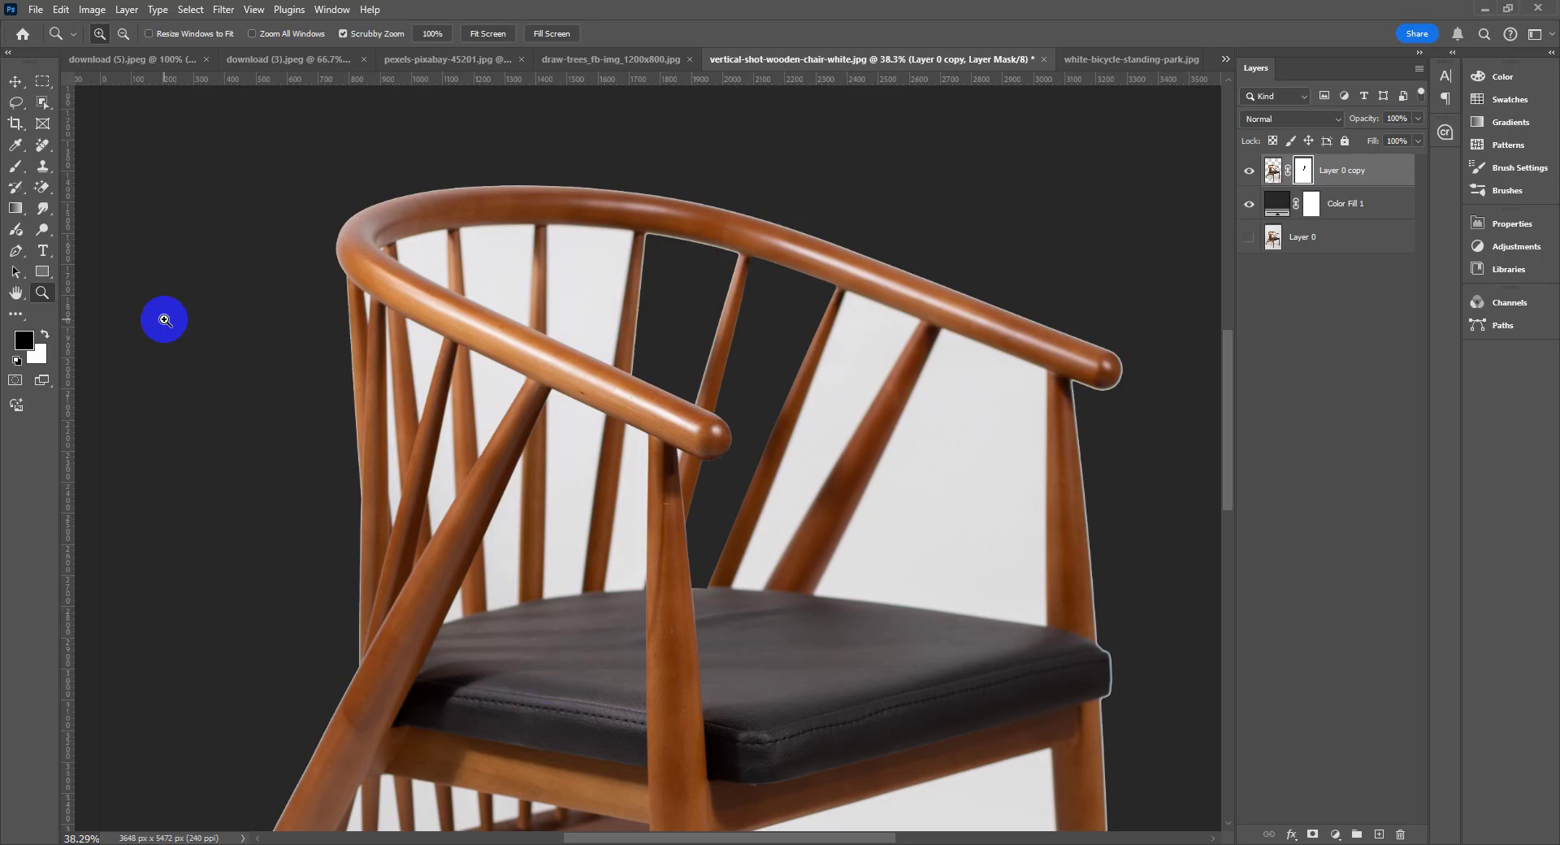
- Review the partly cut-out chair in full and compare it with the tree cutout in the remove.bg window
{"action": "scroll", "coordinate": [609, 341], "scroll_direction": "down", "scroll_amount": 1}
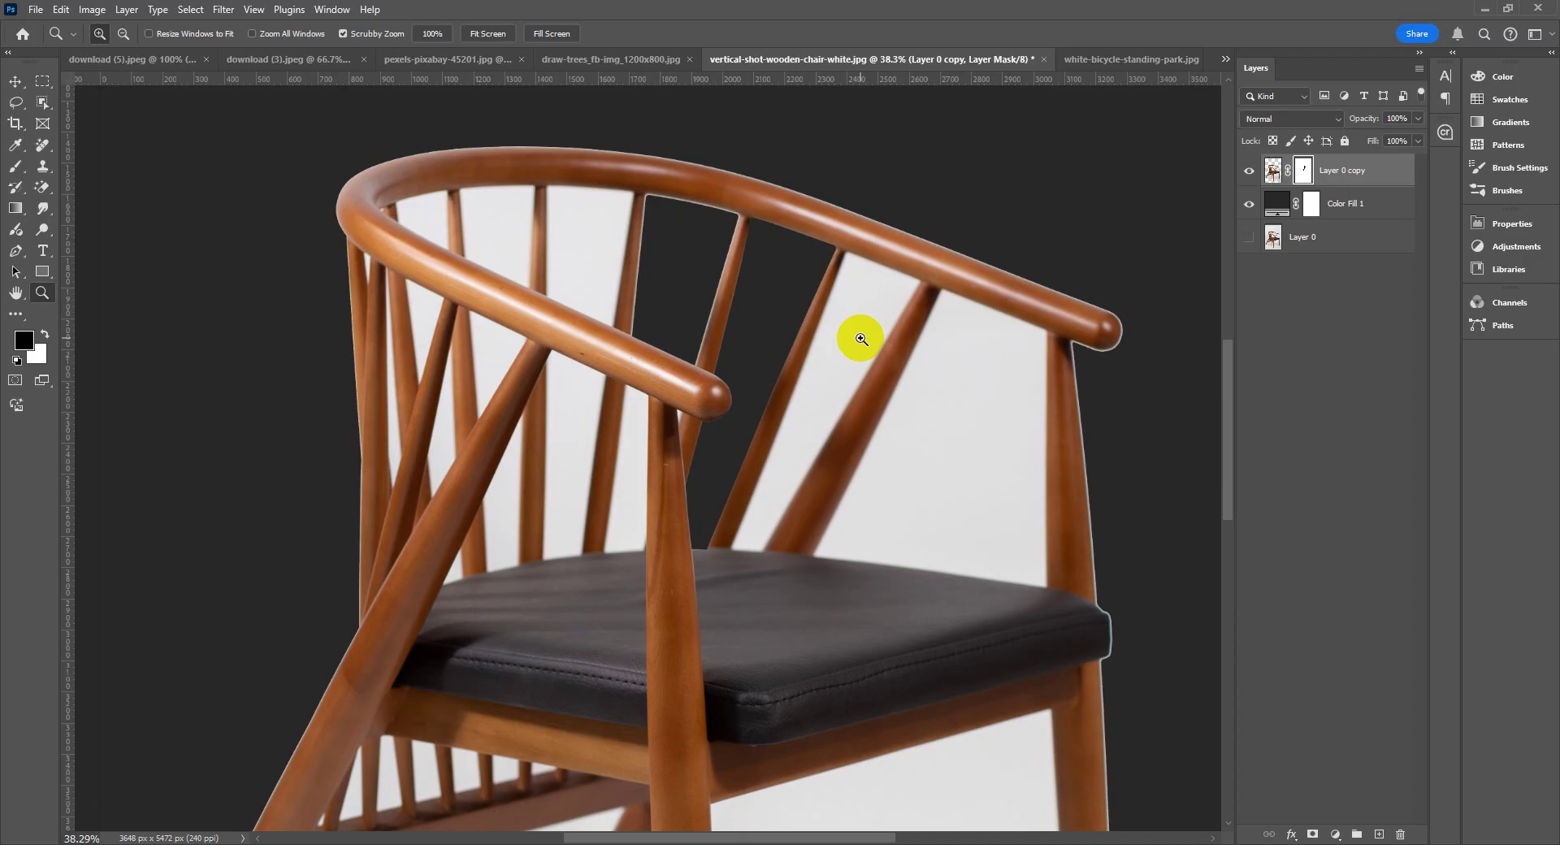
{"action": "scroll", "coordinate": [861, 339], "scroll_direction": "down", "scroll_amount": 1}
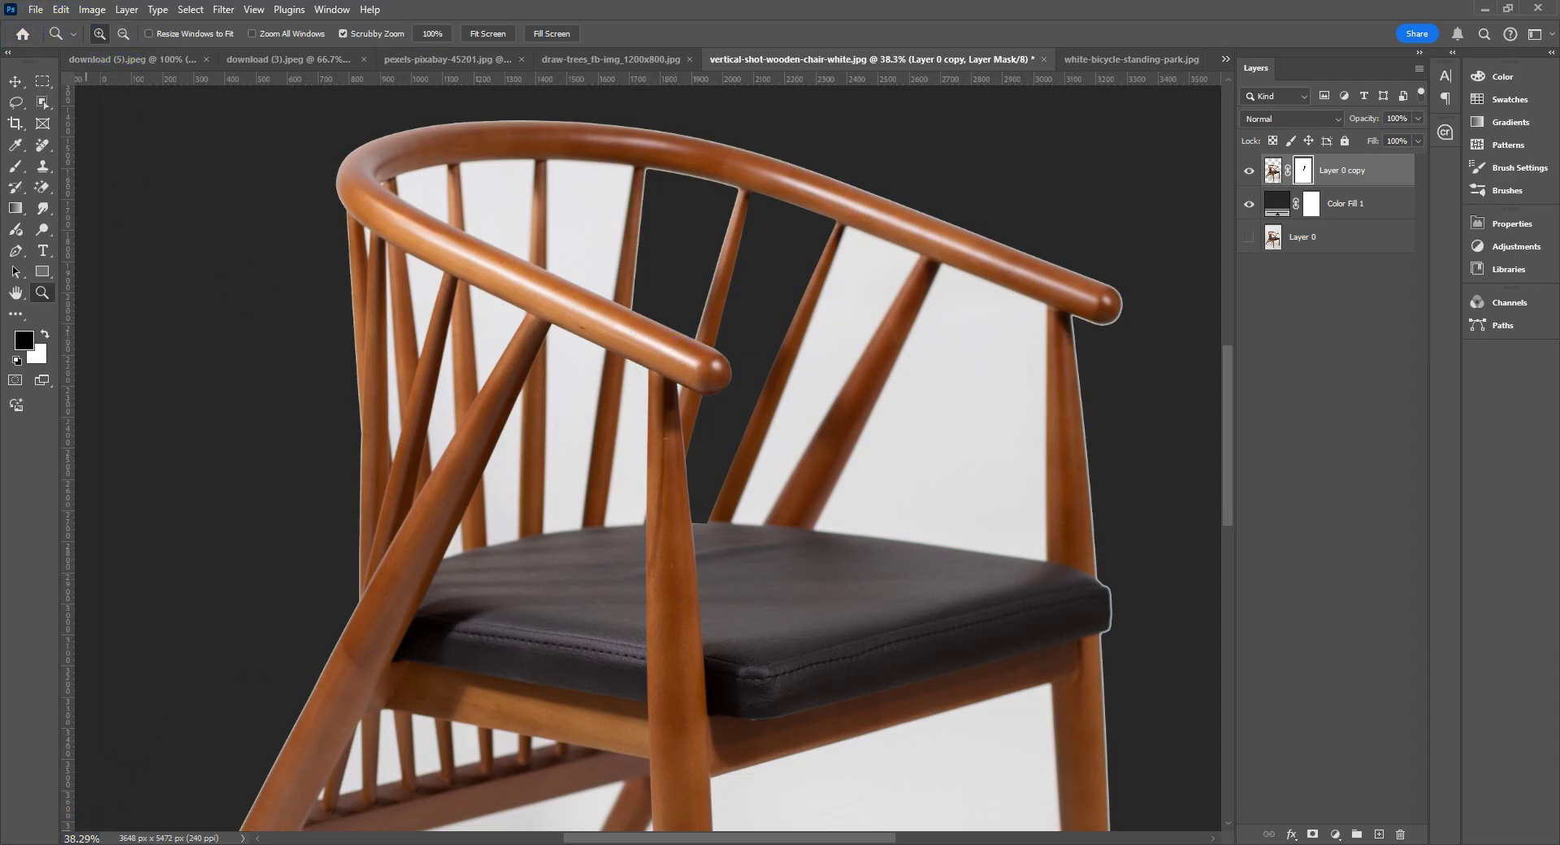
{"action": "left_click", "coordinate": [681, 511], "text": "alt"}
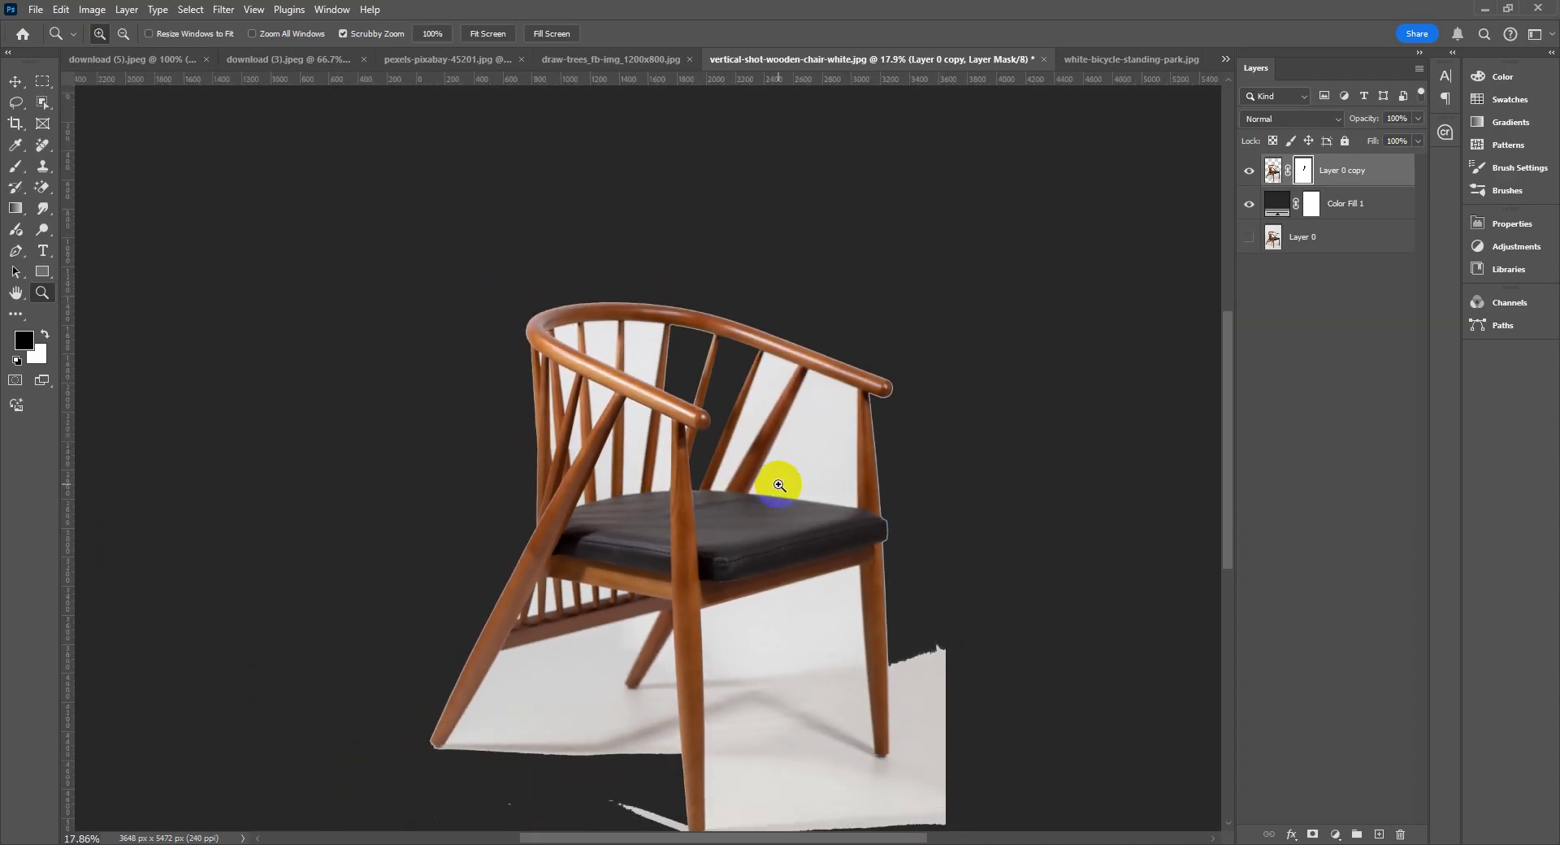
{"action": "left_click_drag", "start_coordinate": [779, 485], "coordinate": [737, 468]}
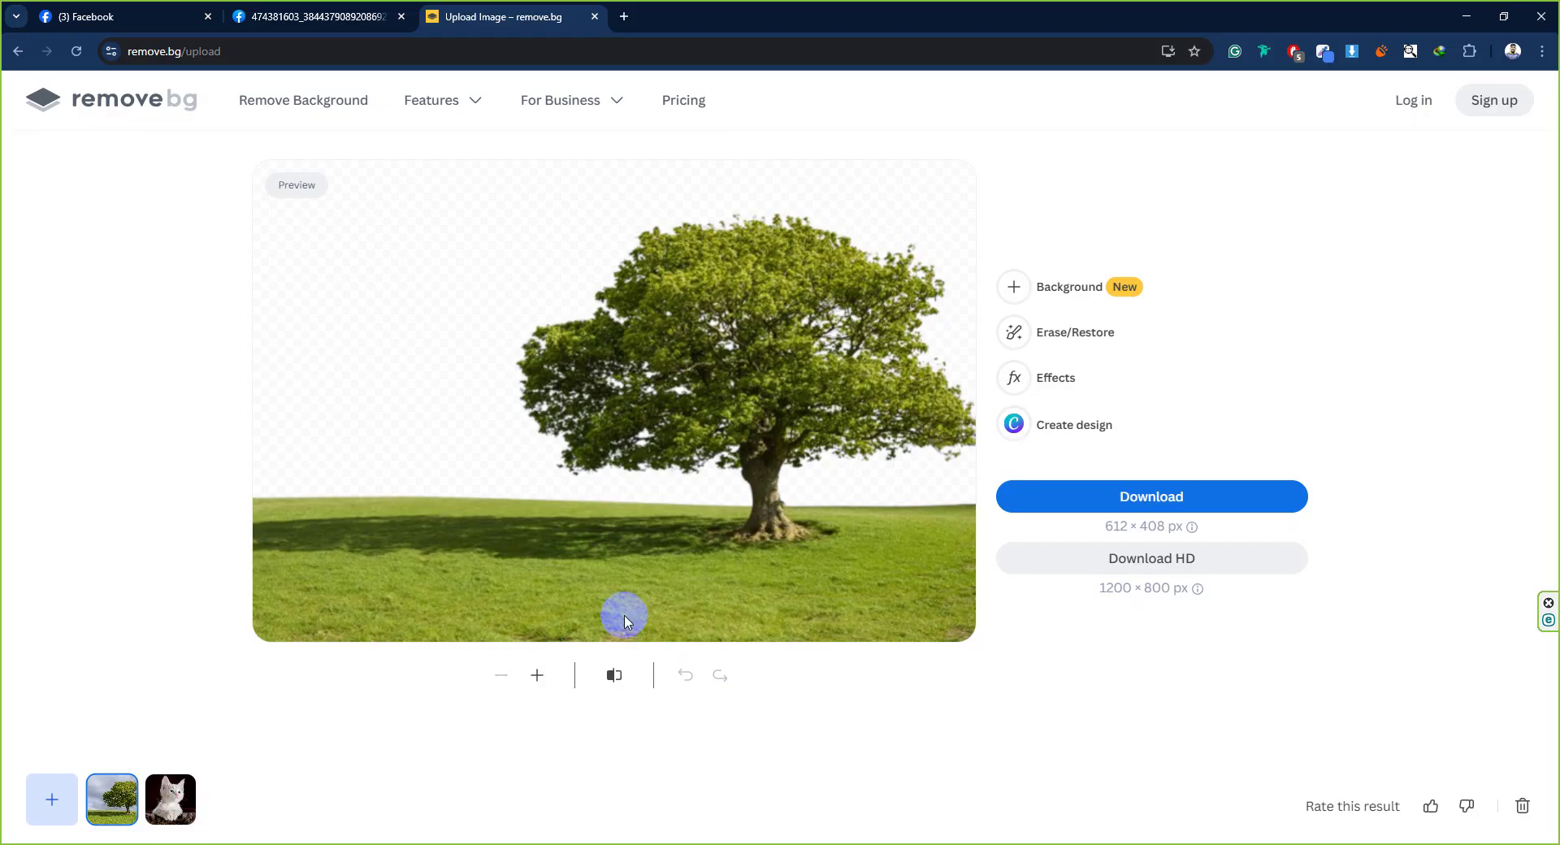
{"action": "left_click", "coordinate": [793, 470]}
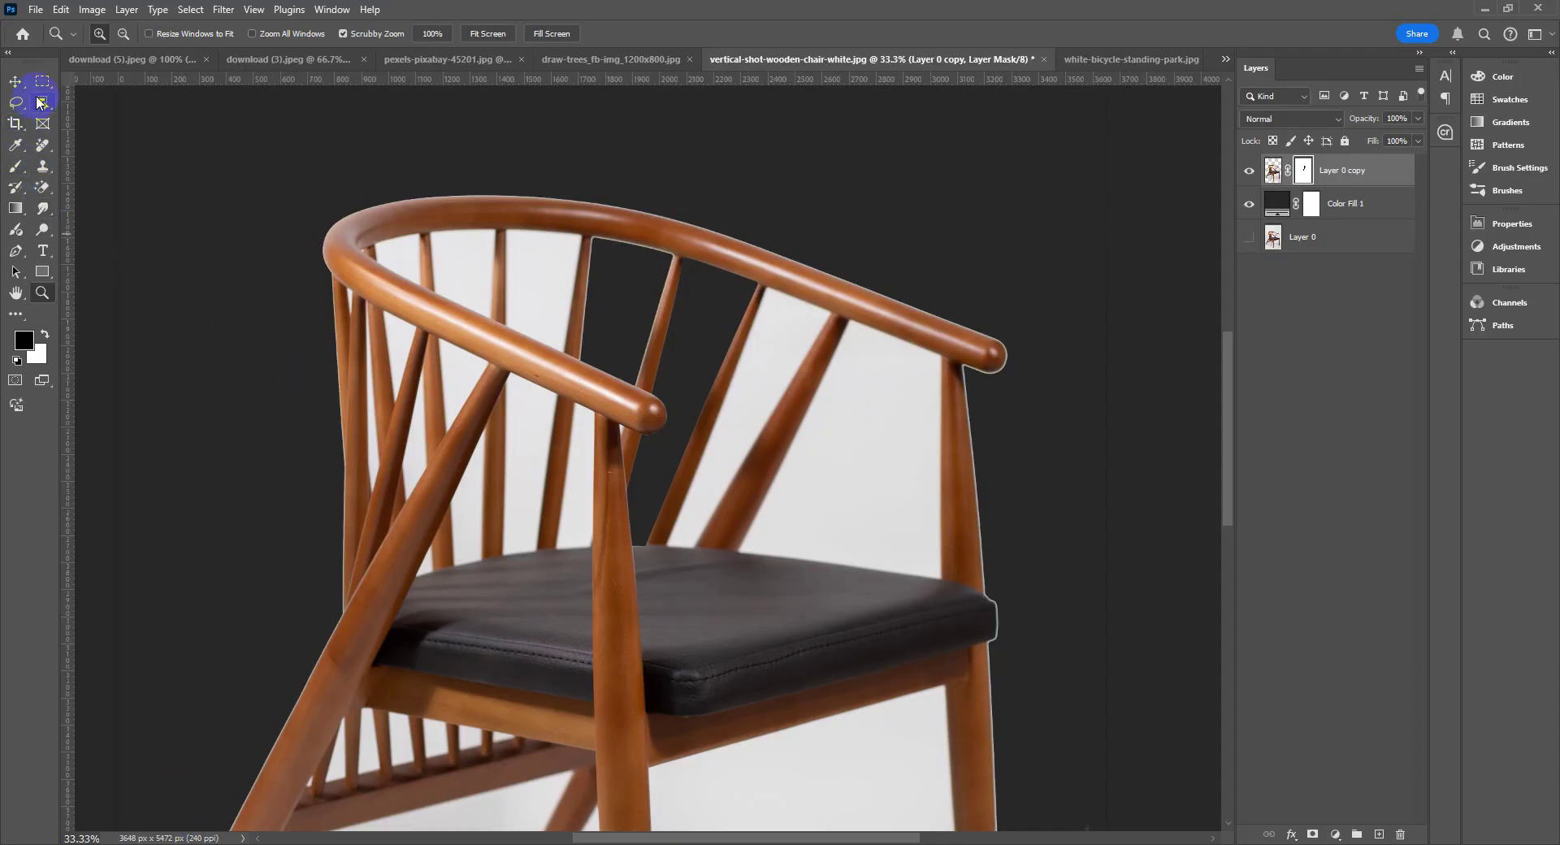
{"action": "mouse_move", "coordinate": [804, 254]}
{"action": "left_mouse_down"}
{"action": "mouse_move", "coordinate": [717, 320]}
{"action": "mouse_move", "coordinate": [480, 338]}
{"action": "left_mouse_up"}
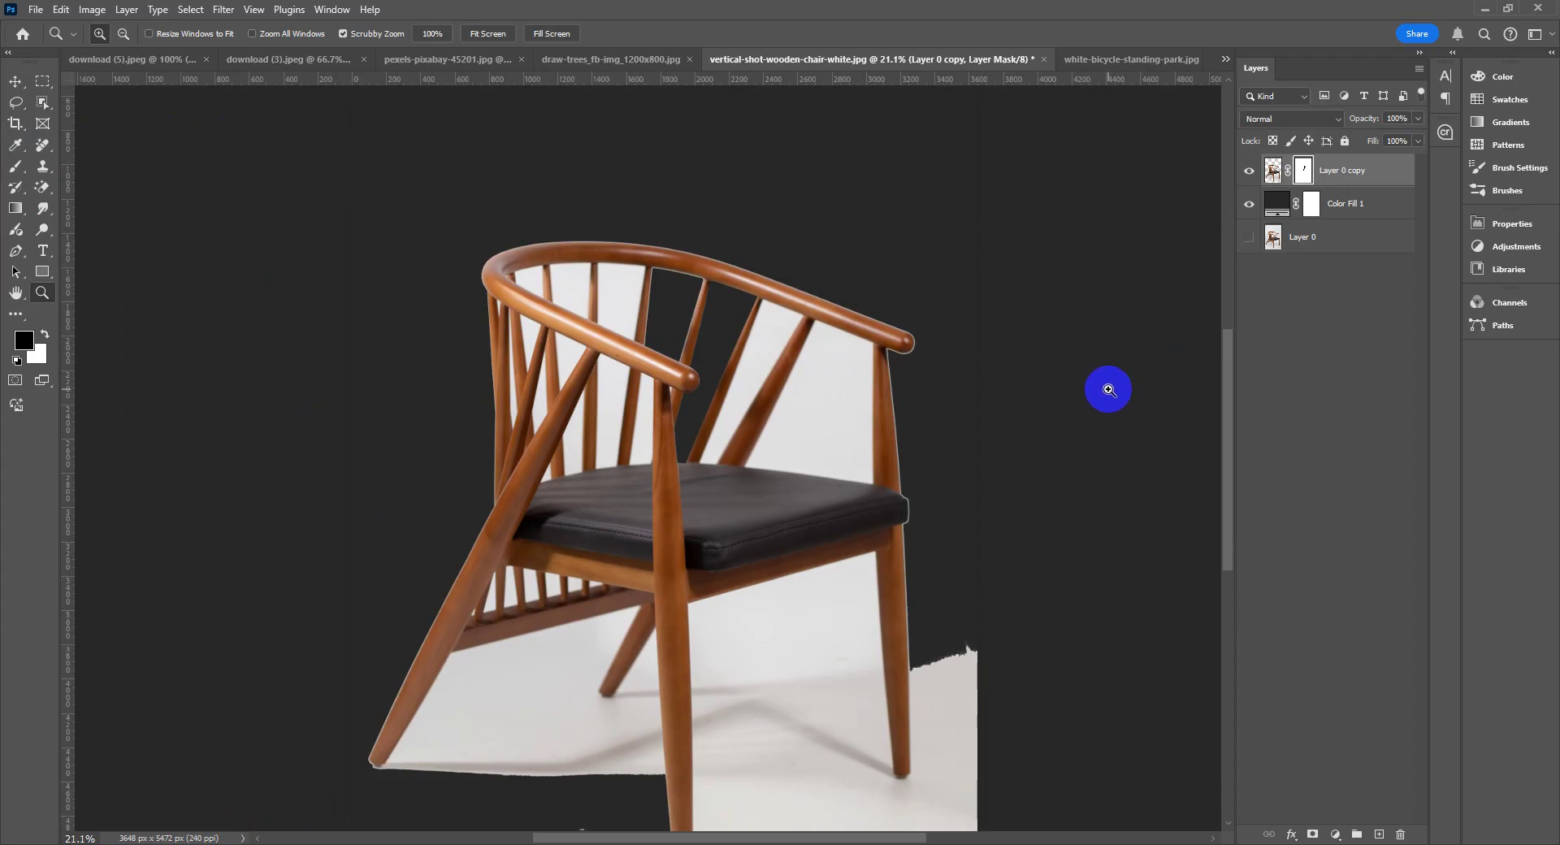
{"action": "mouse_move", "coordinate": [768, 389]}
{"action": "left_mouse_down"}
{"action": "mouse_move", "coordinate": [732, 388]}
{"action": "mouse_move", "coordinate": [767, 388]}
{"action": "left_mouse_up"}
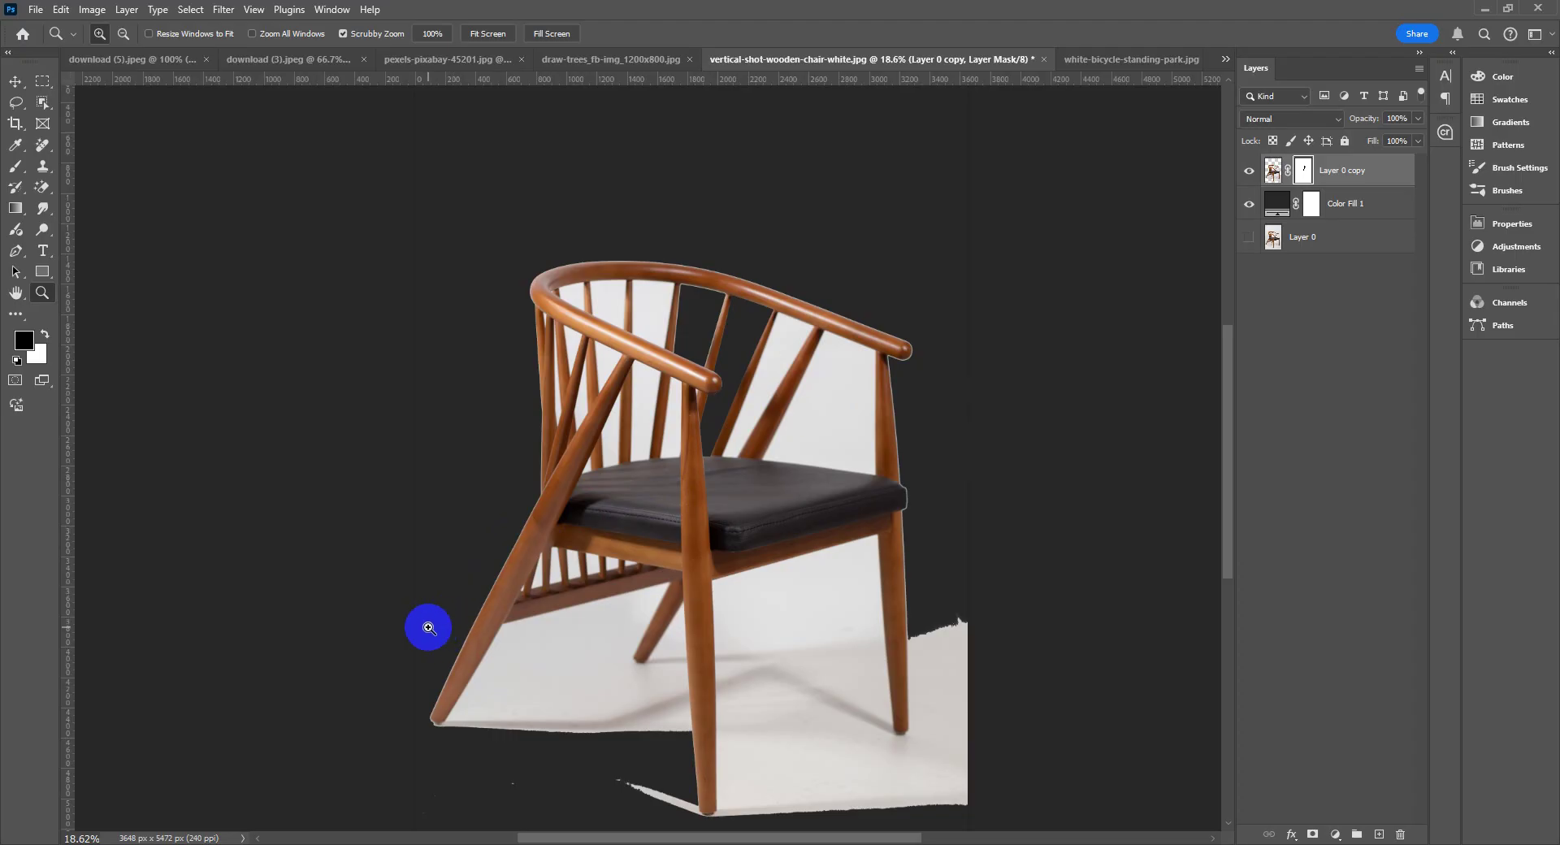
- Switch back to the remove.bg browser window with the tree cutout
{"action": "mouse_move", "coordinate": [139, 844]}
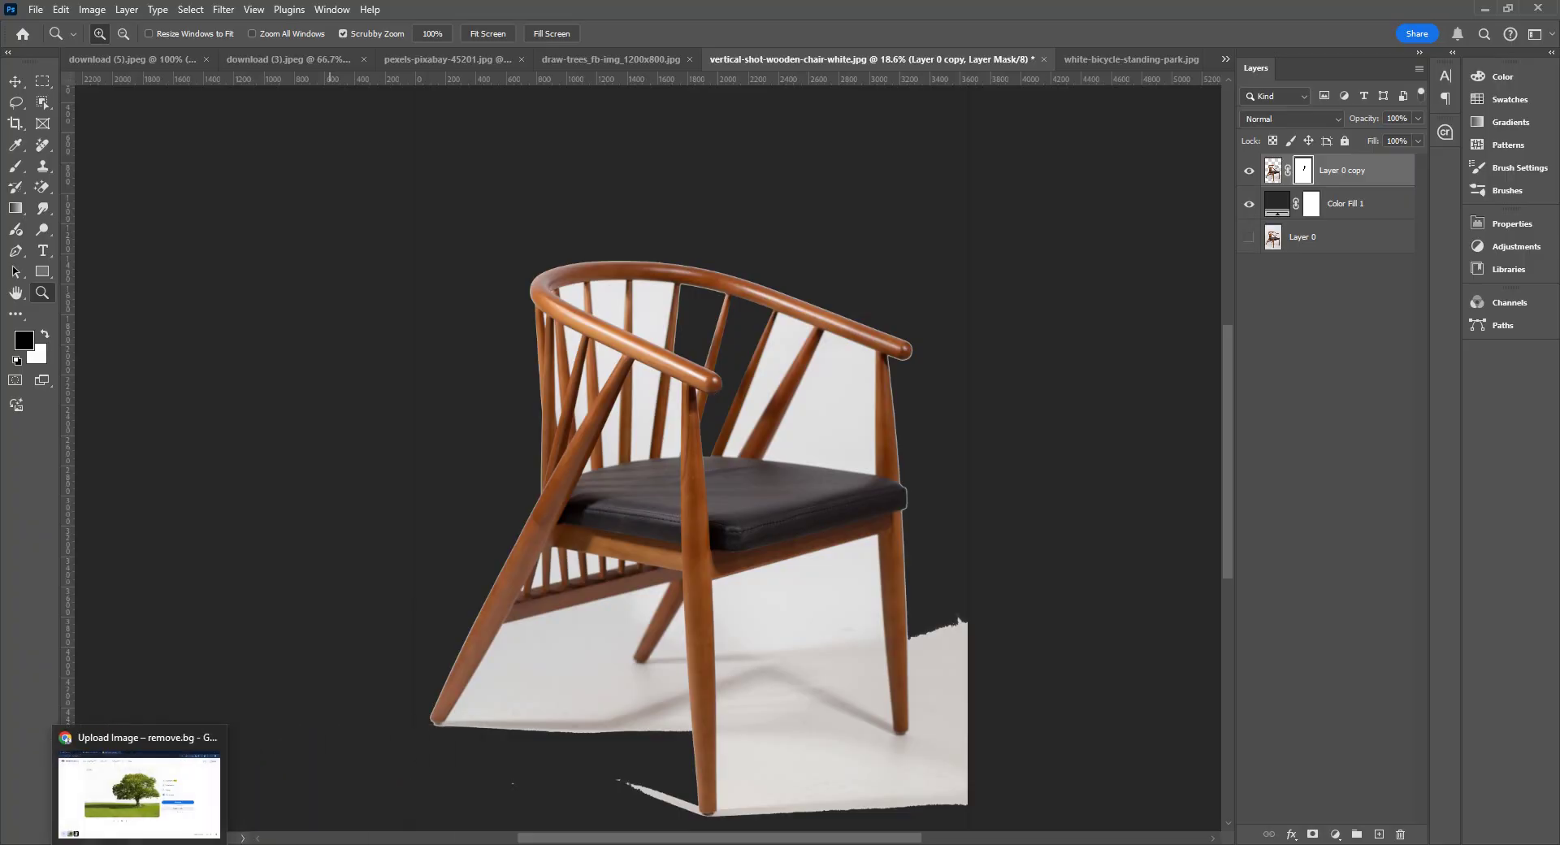
{"action": "left_click", "coordinate": [139, 795]}
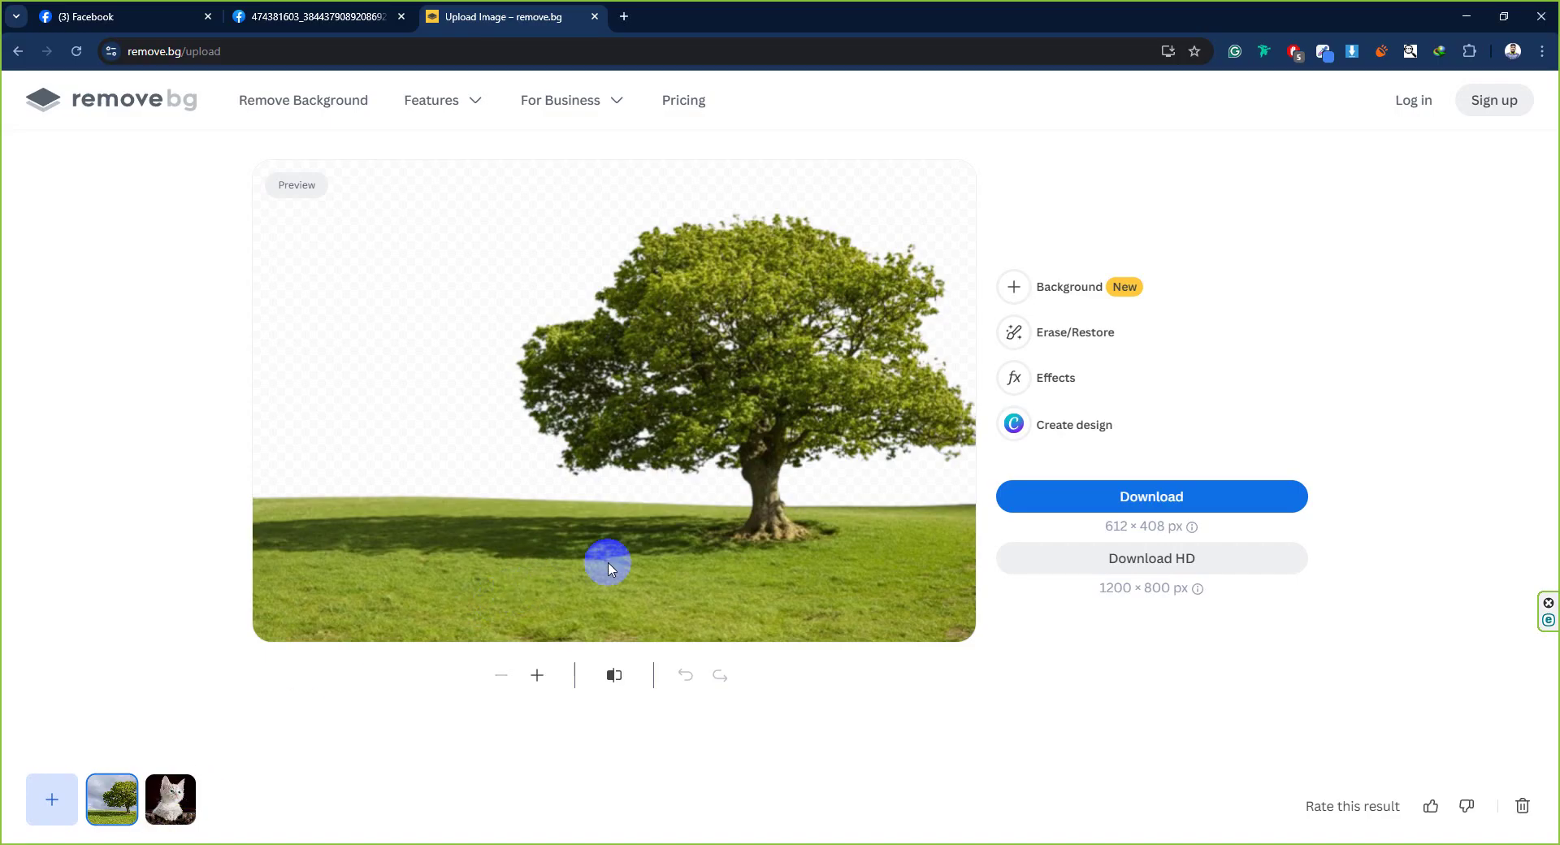
- Switch to File Explorer and open the Manipulation Live folder inside Shikhbe Shobai Class
{"action": "left_click", "coordinate": [671, 328]}
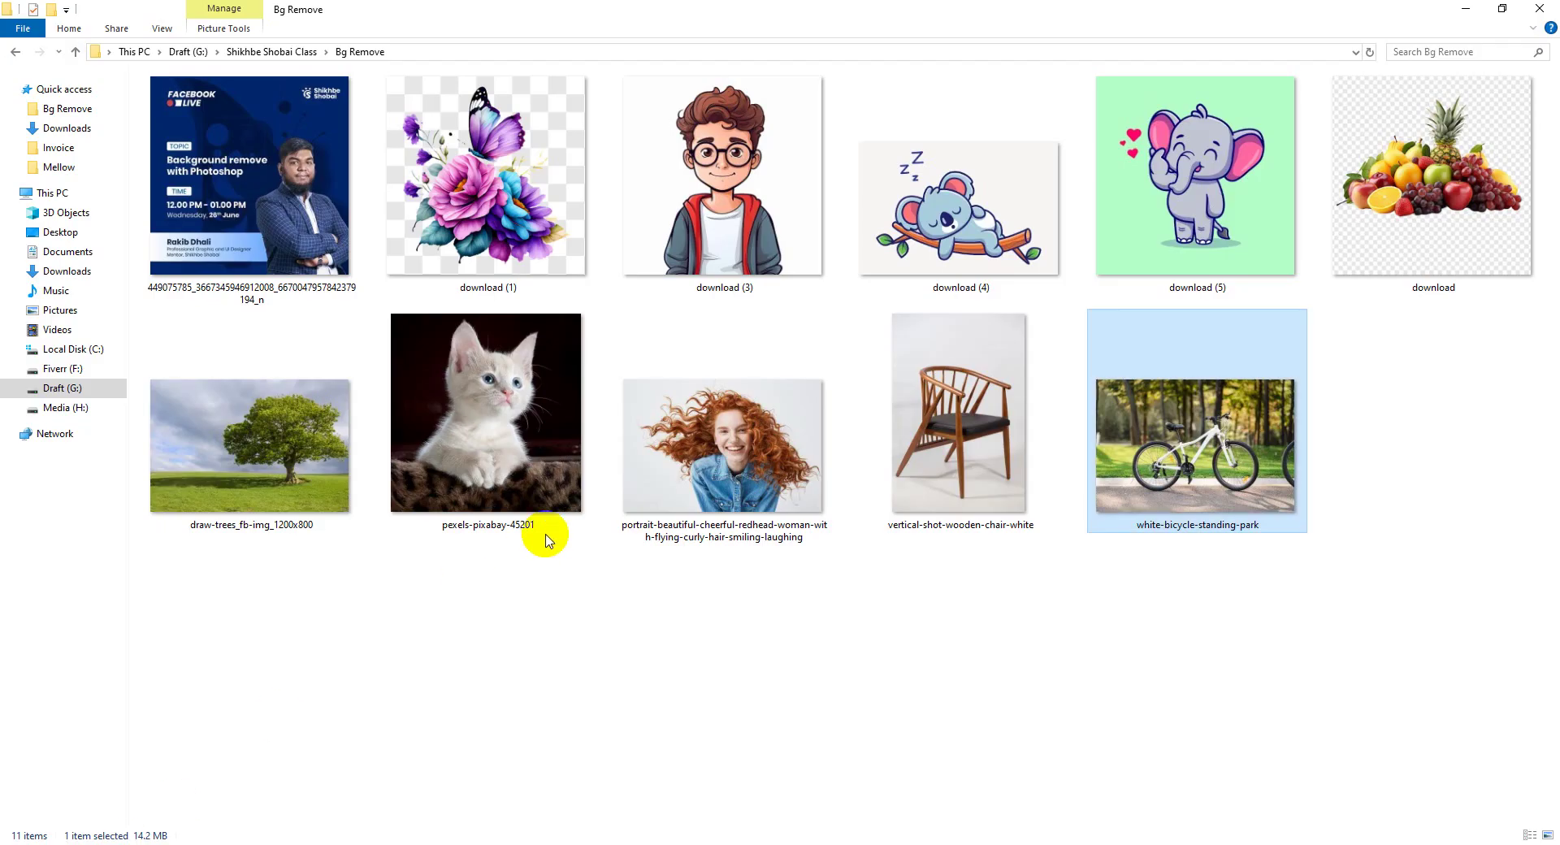
{"action": "left_click", "coordinate": [75, 51]}
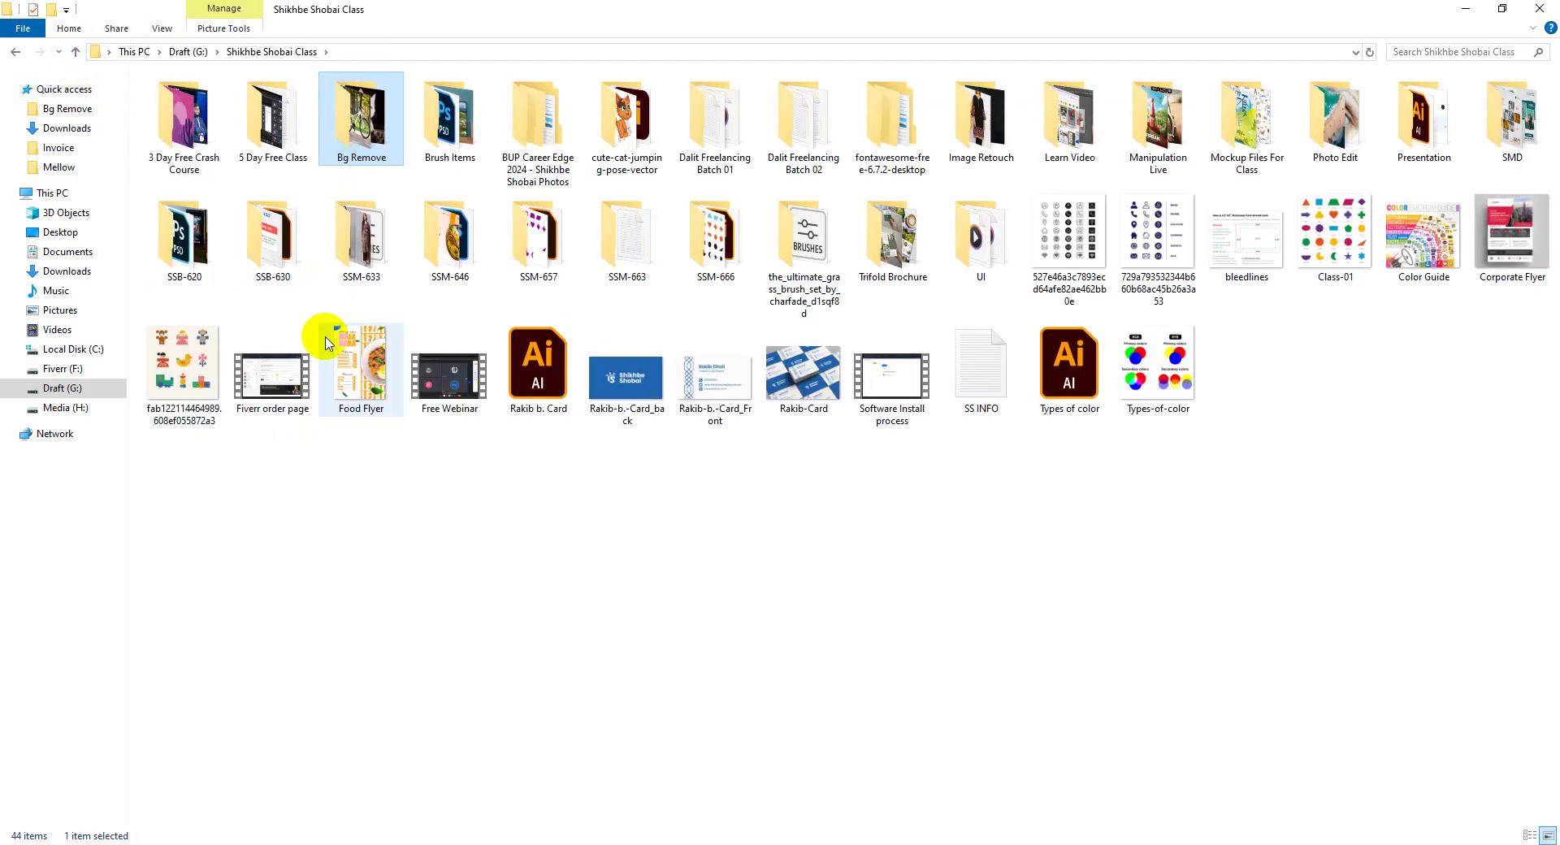
{"action": "double_click", "coordinate": [1154, 122]}
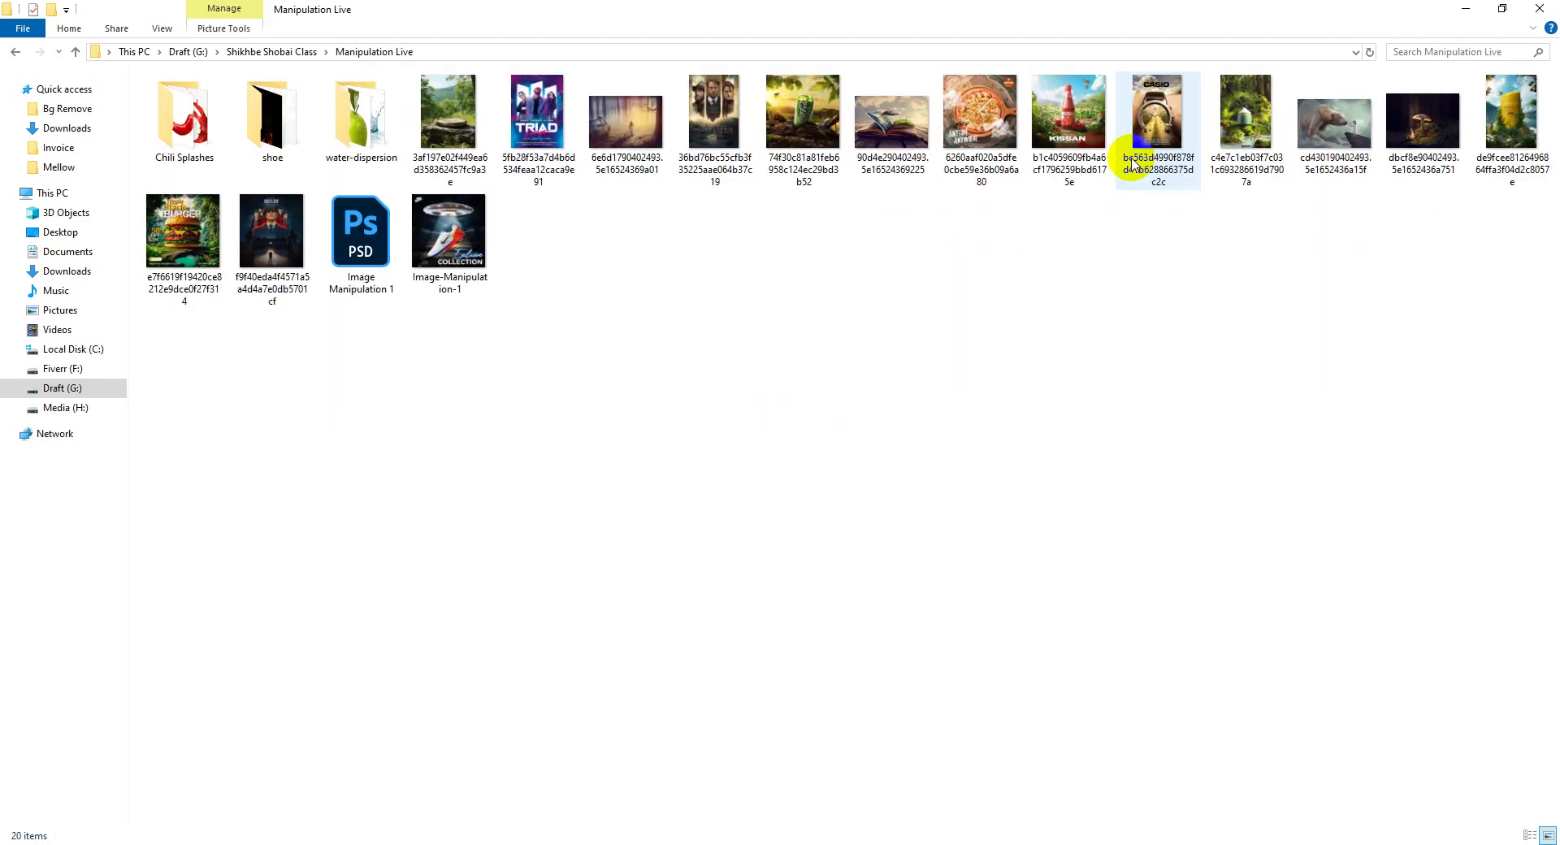
- Browse the sample manipulation designs from the TRIAD party flyer through to the open-book whale composite, and close the viewer
{"action": "double_click", "coordinate": [537, 130]}
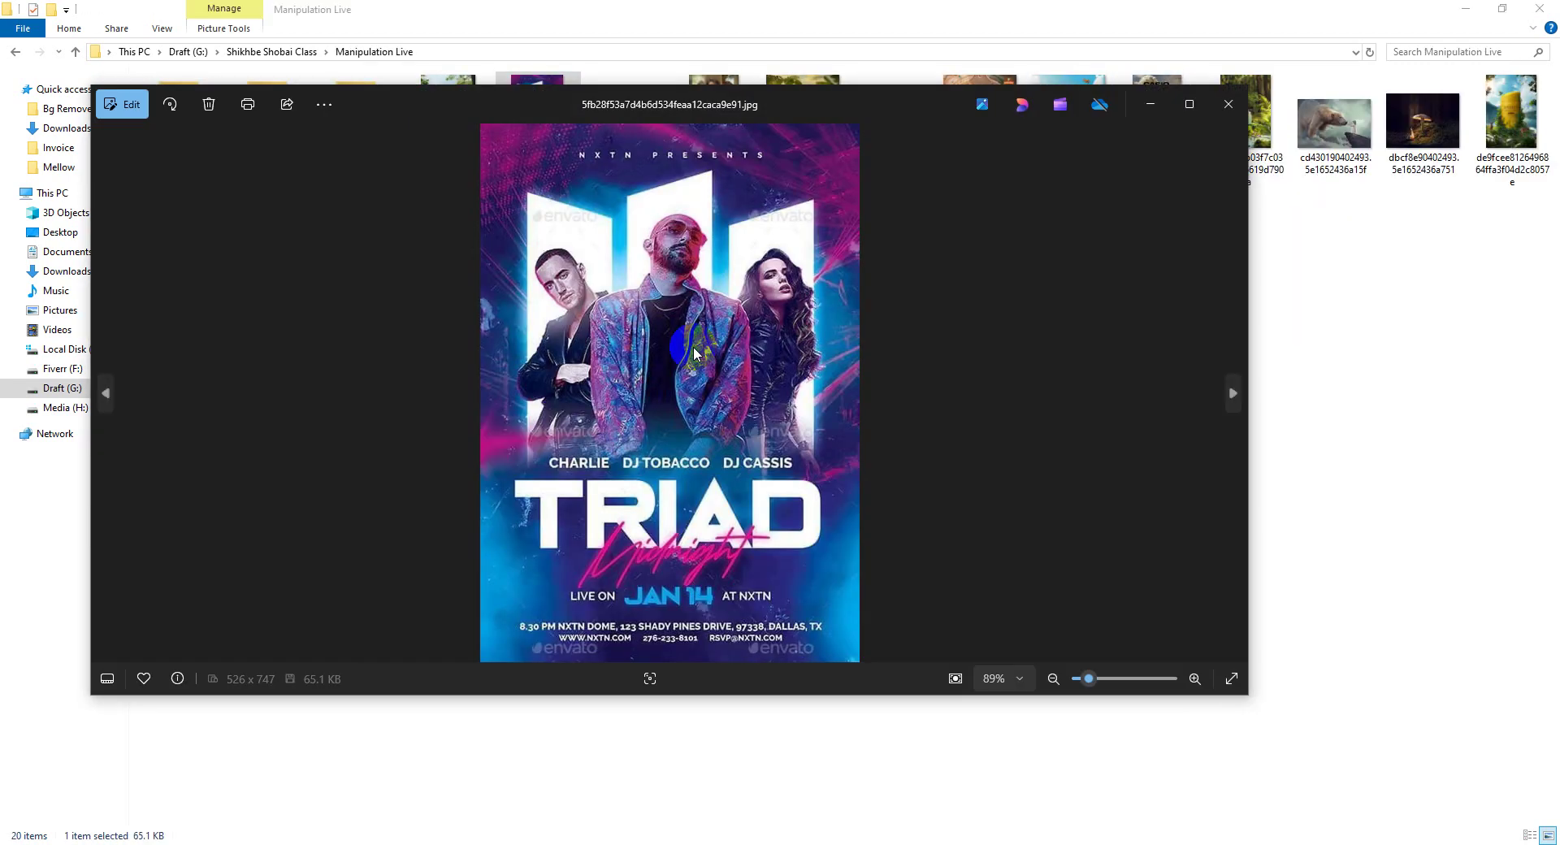
{"action": "key", "text": "Right"}
{"action": "key", "text": "Right"}
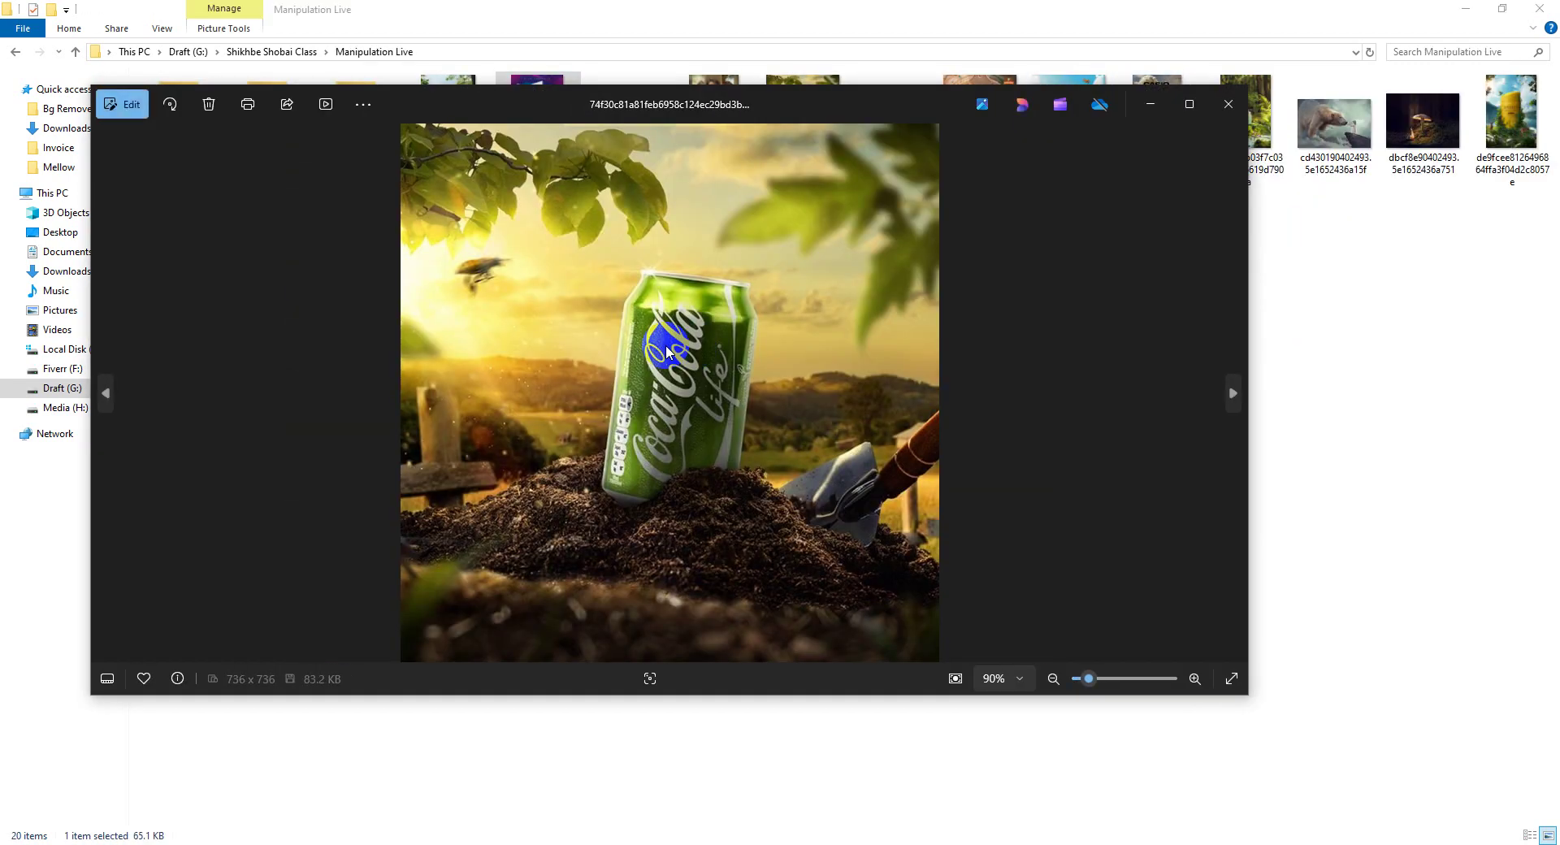
{"action": "key", "text": "Right"}
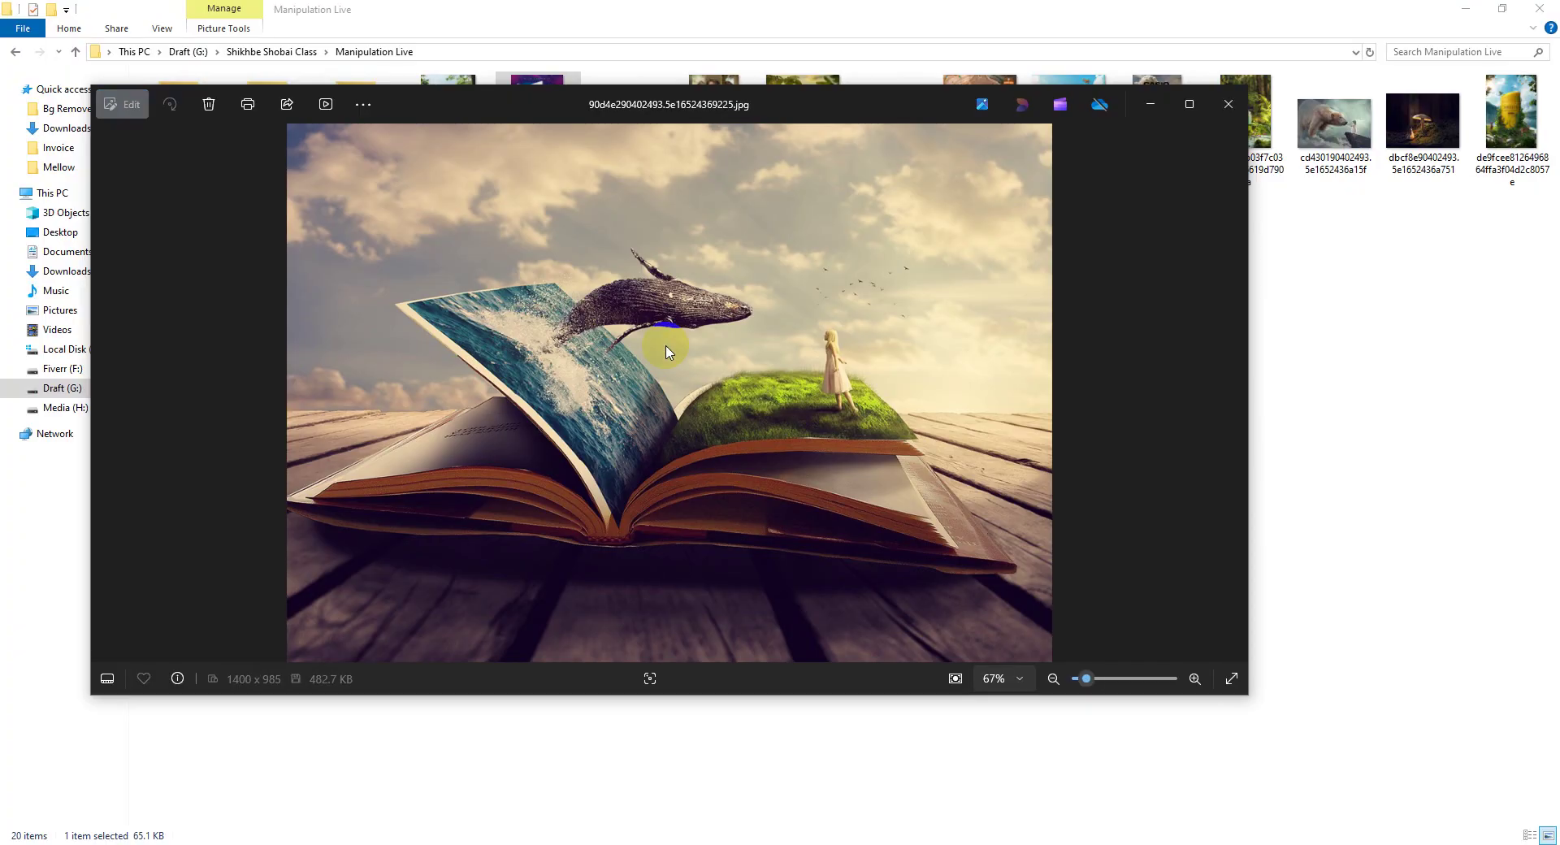
{"action": "left_click", "coordinate": [1228, 104]}
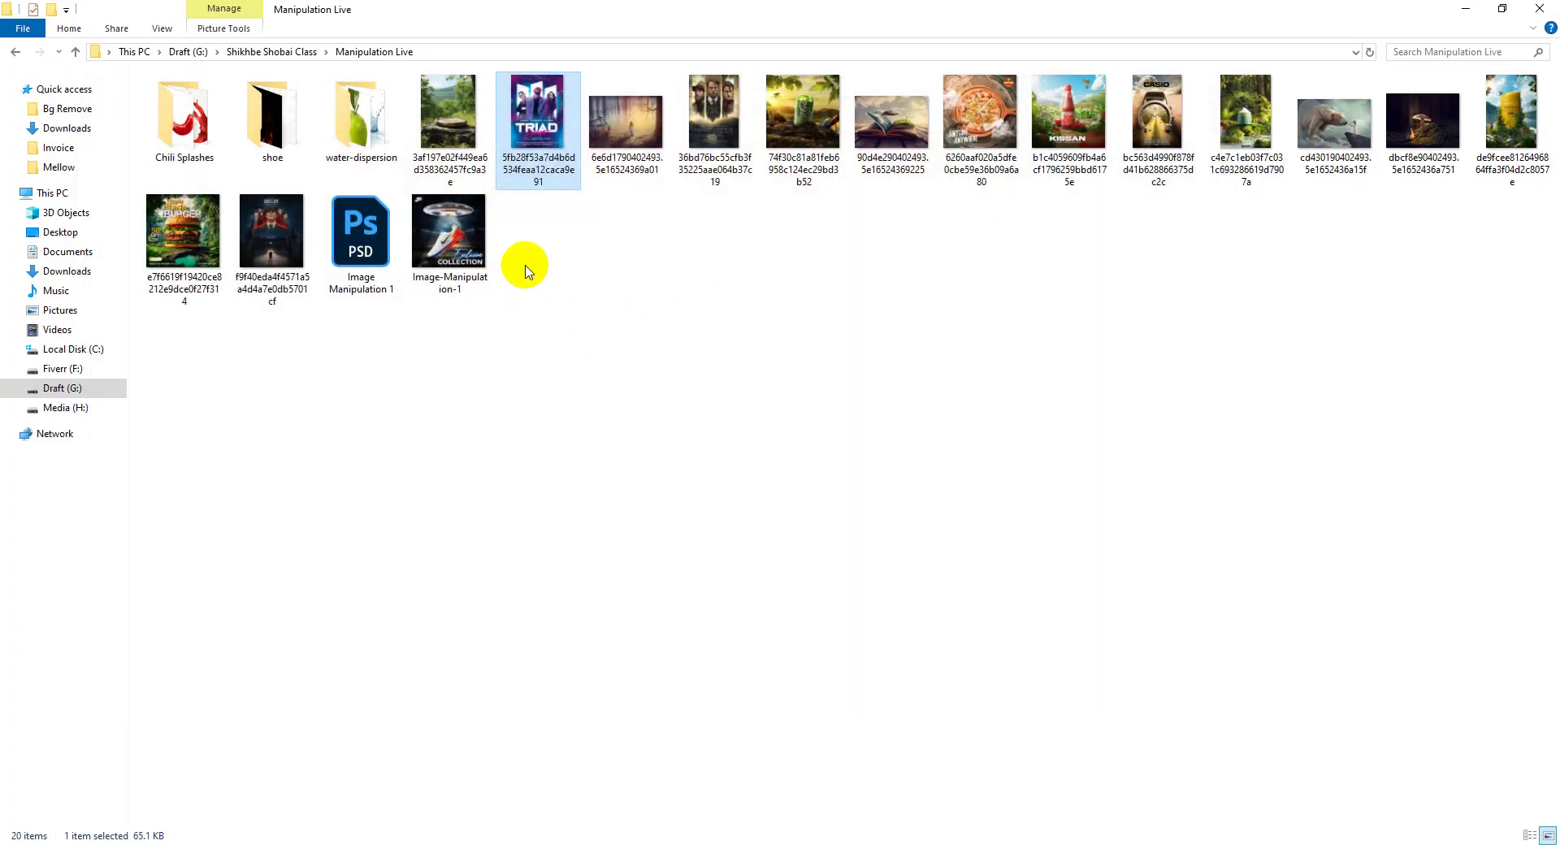
- View the Tripple Stack Burger poster and the Kissan ketchup poster, closing the viewer after each
{"action": "double_click", "coordinate": [183, 232]}
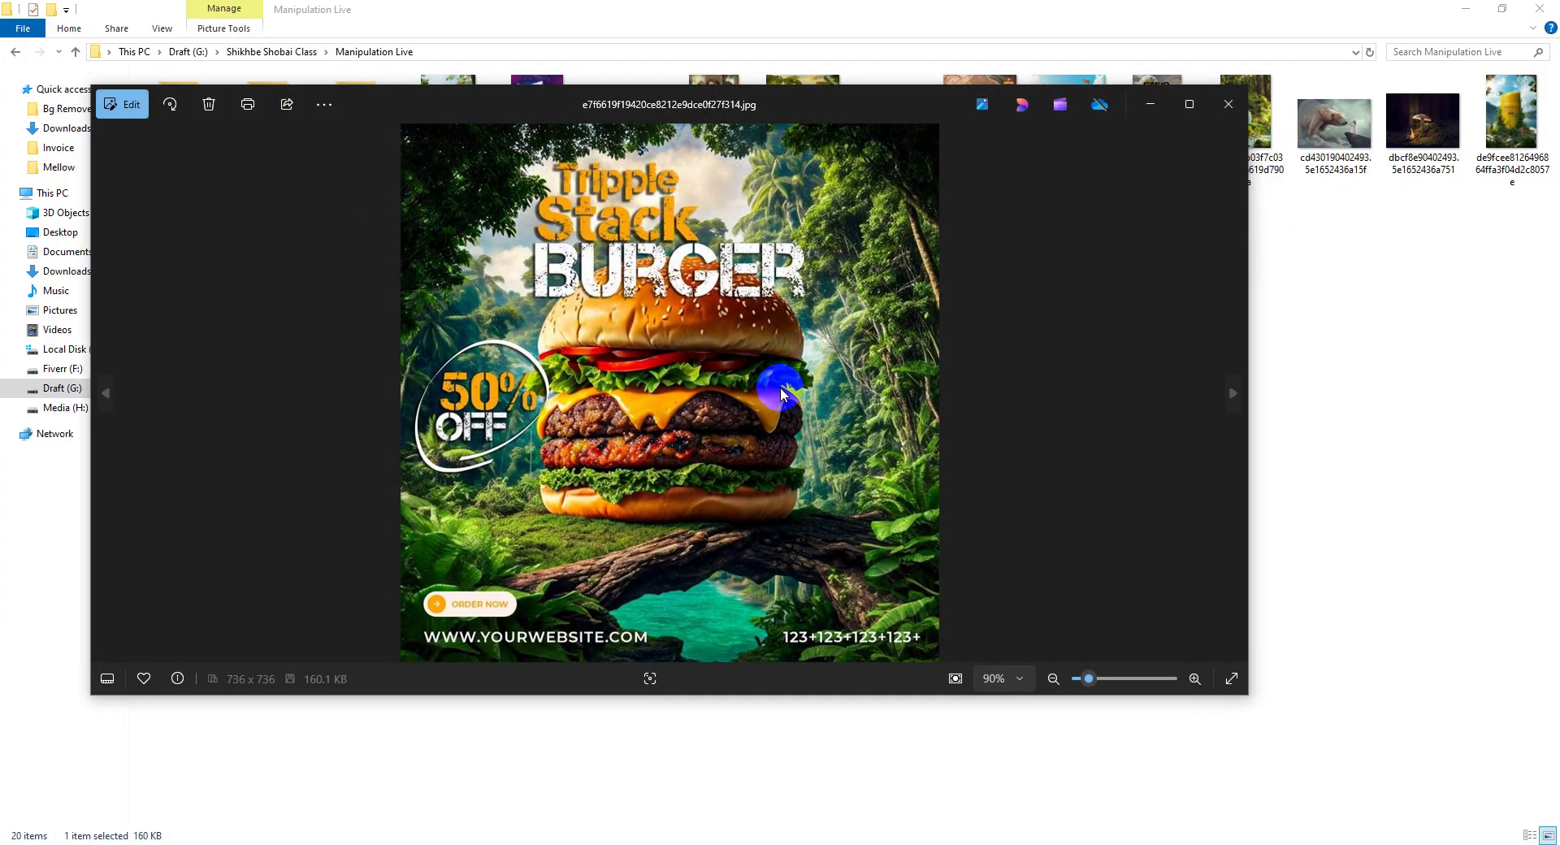
{"action": "left_click", "coordinate": [1231, 104]}
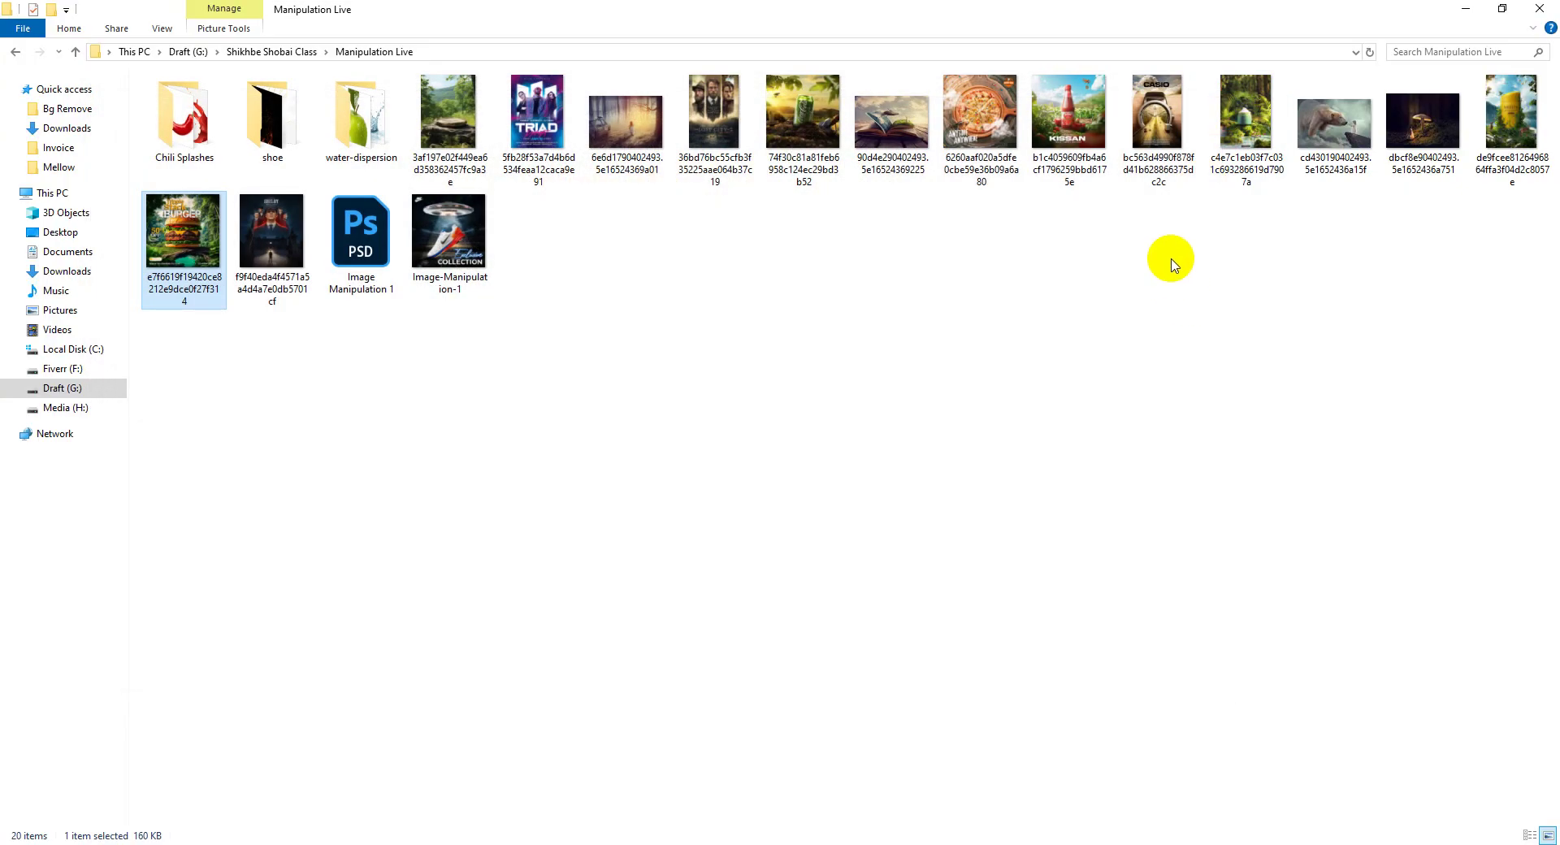
{"action": "double_click", "coordinate": [1074, 146]}
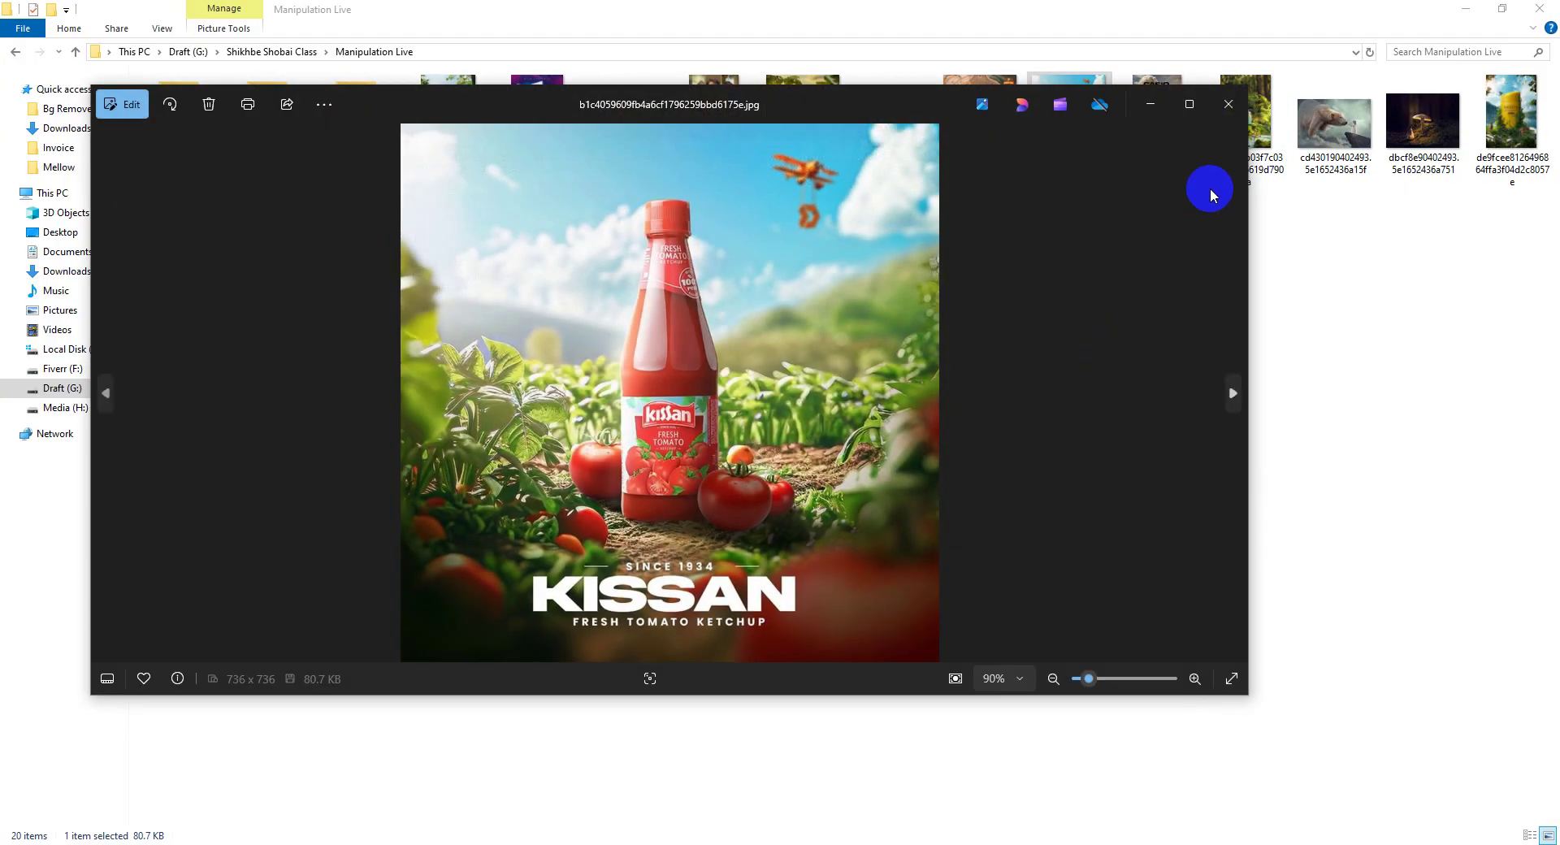
{"action": "left_click", "coordinate": [1228, 104]}
- Return to the Shikhbe Shobai Class folder, view the Food Flyer image and close it
{"action": "left_click", "coordinate": [76, 52]}
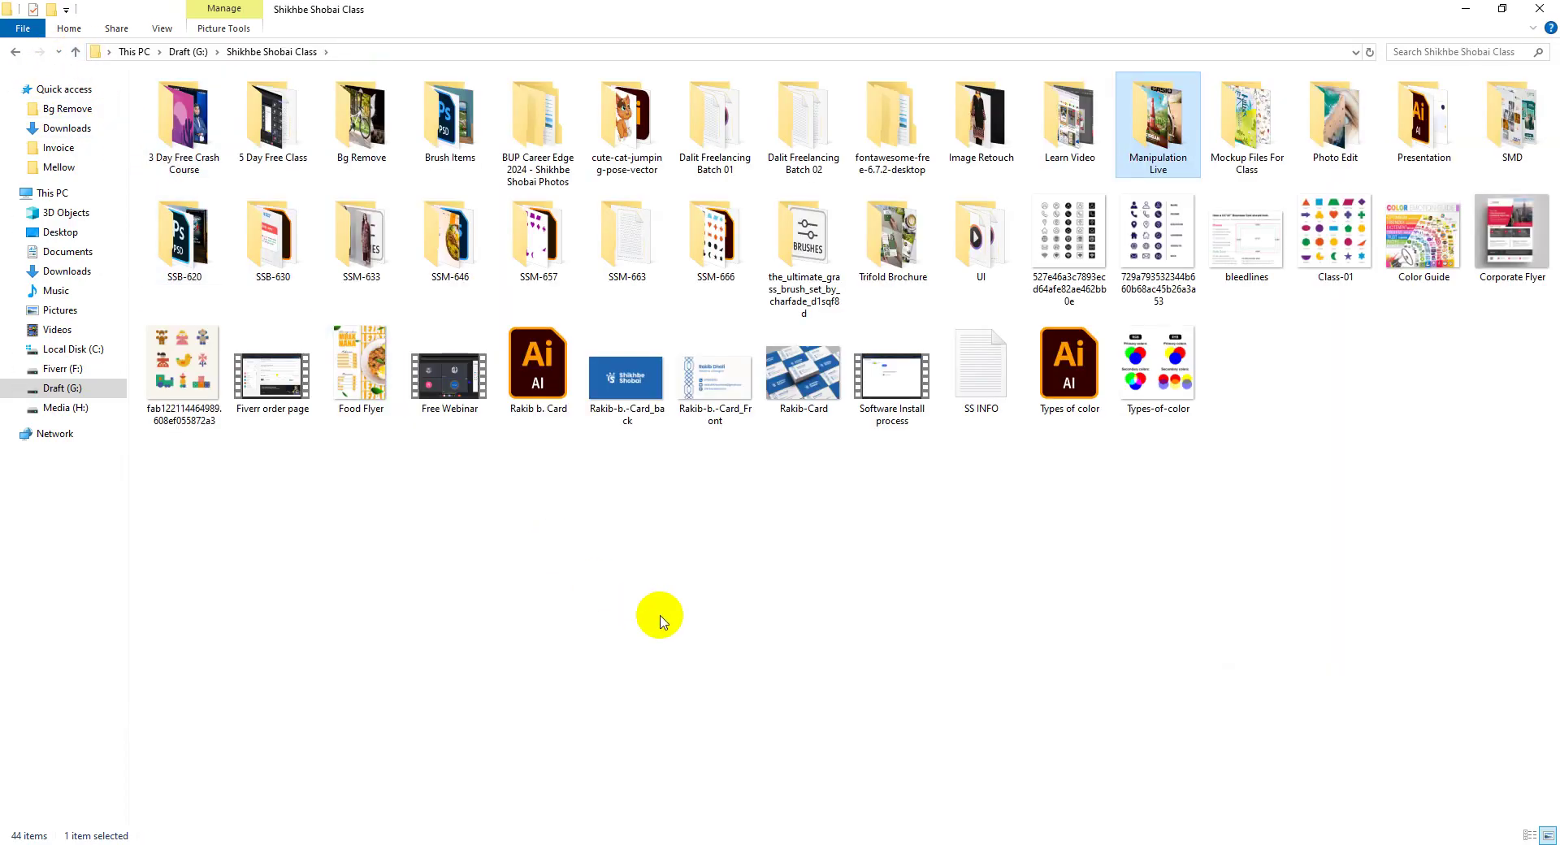
{"action": "double_click", "coordinate": [361, 369]}
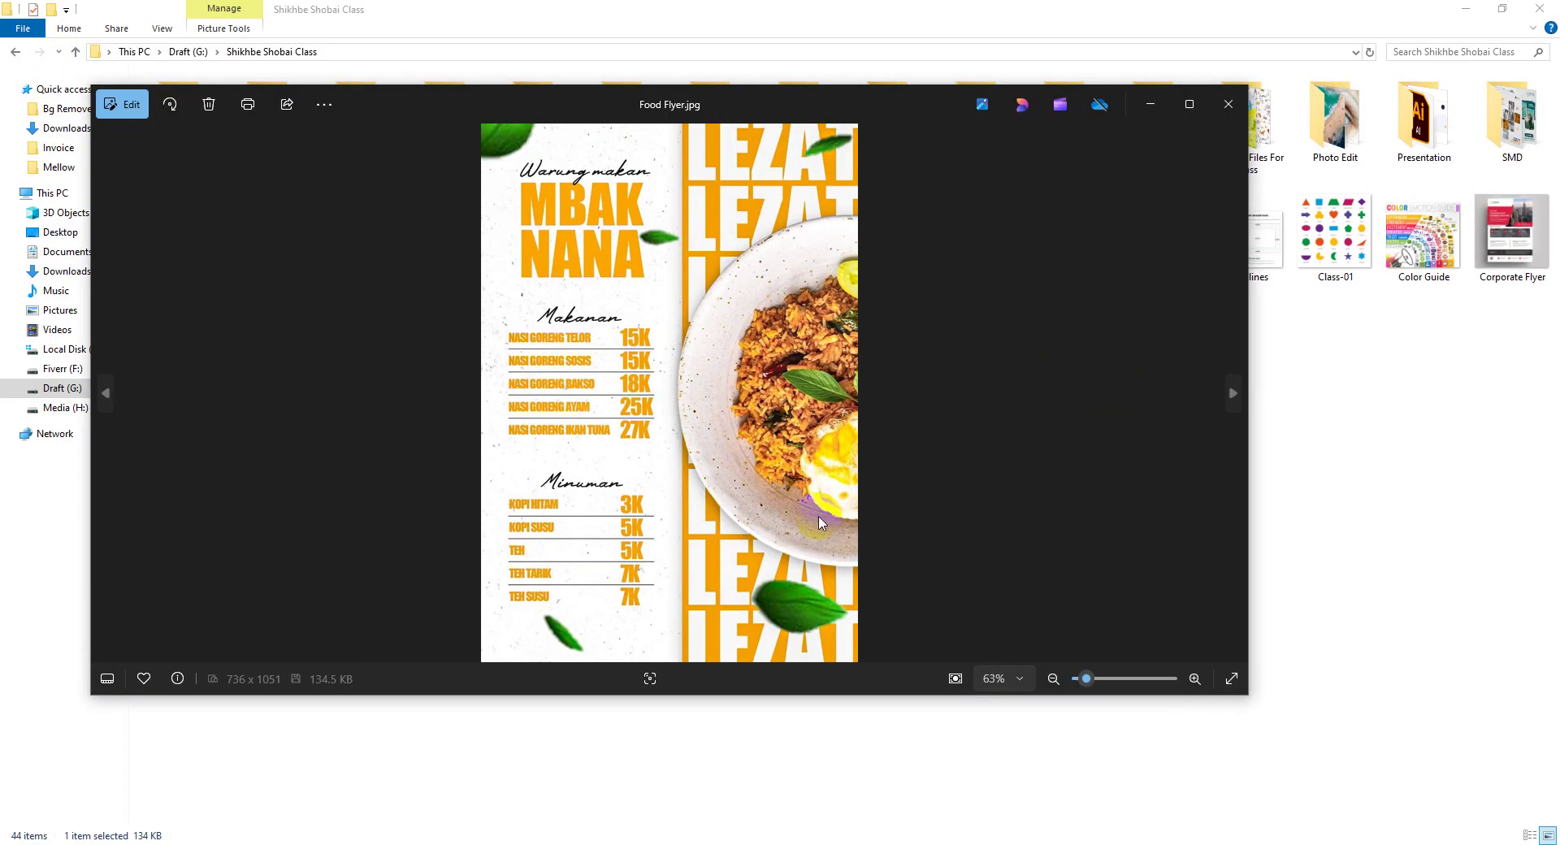
{"action": "left_click", "coordinate": [1011, 429]}
{"action": "left_click", "coordinate": [1228, 104]}
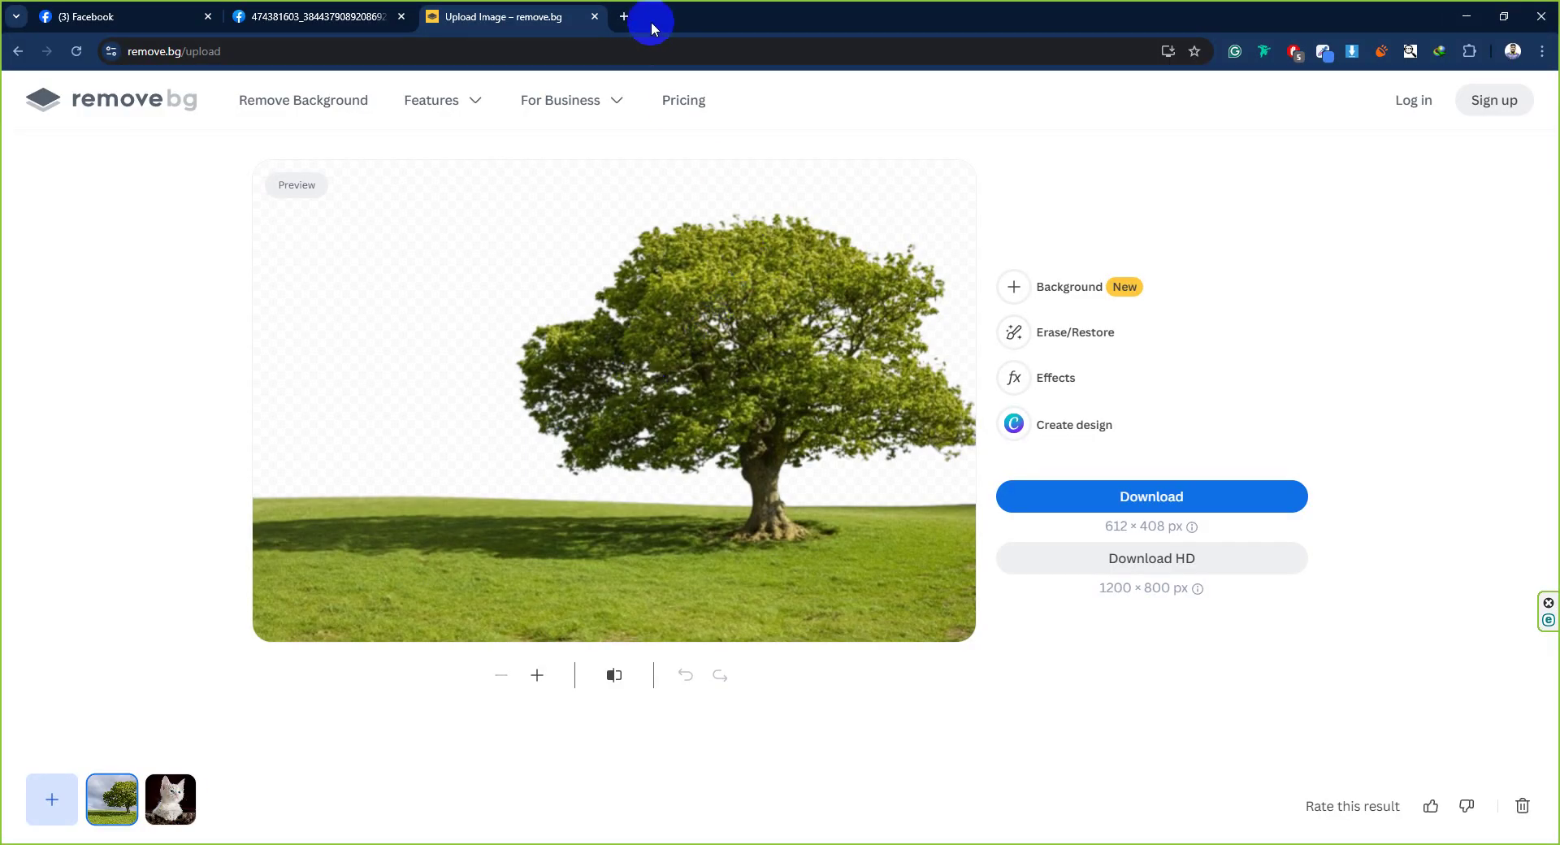
- Search Google Images for "jersey design" in a new browser tab and preview the Vecteezy Sport Jersey result
{"action": "left_click", "coordinate": [624, 17]}
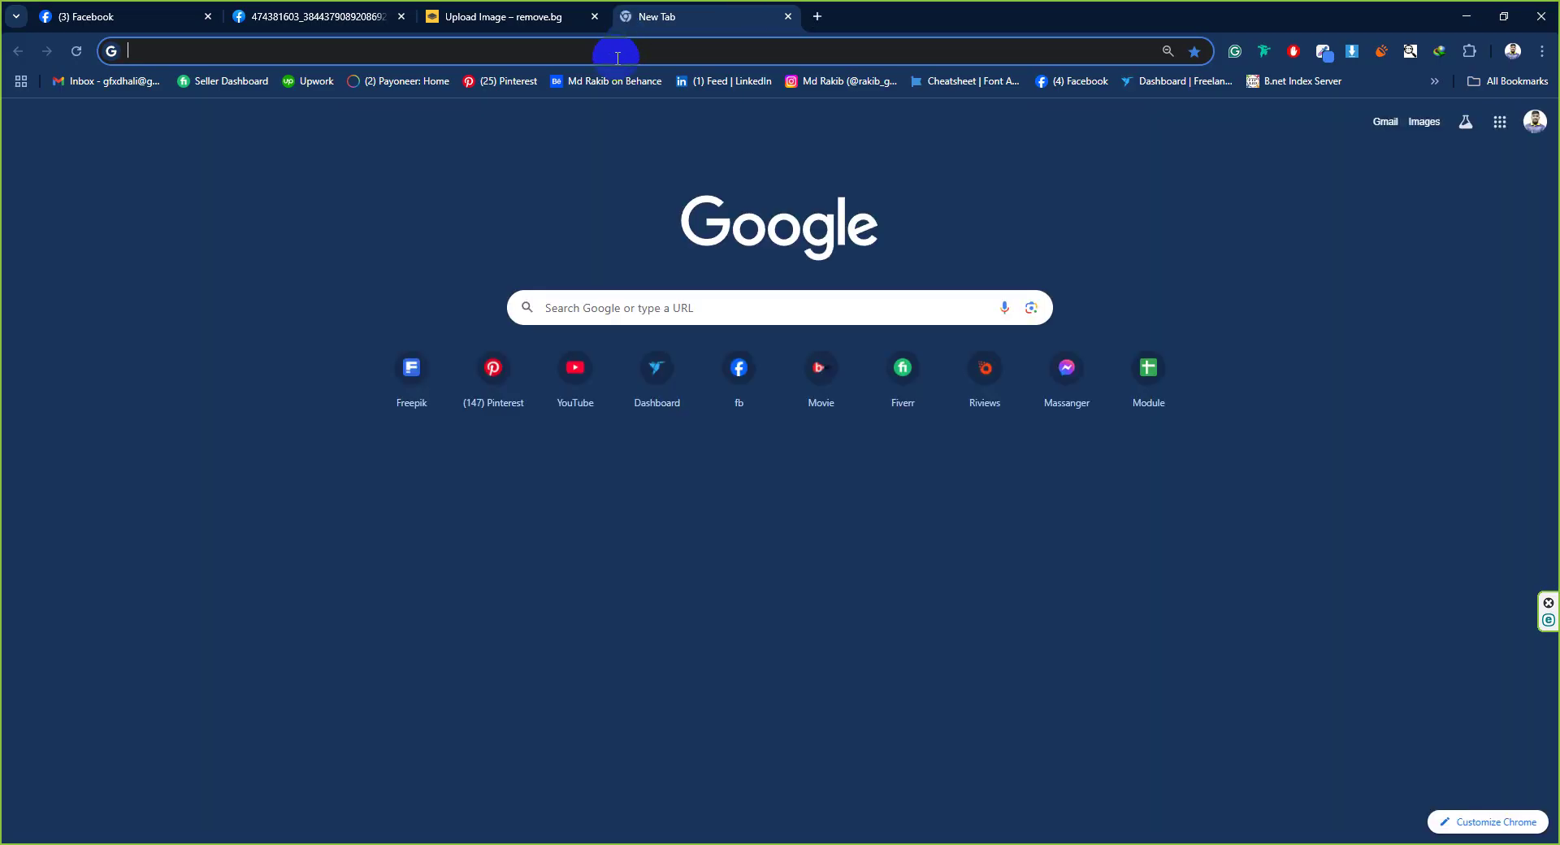
{"action": "type", "text": "jersey design"}
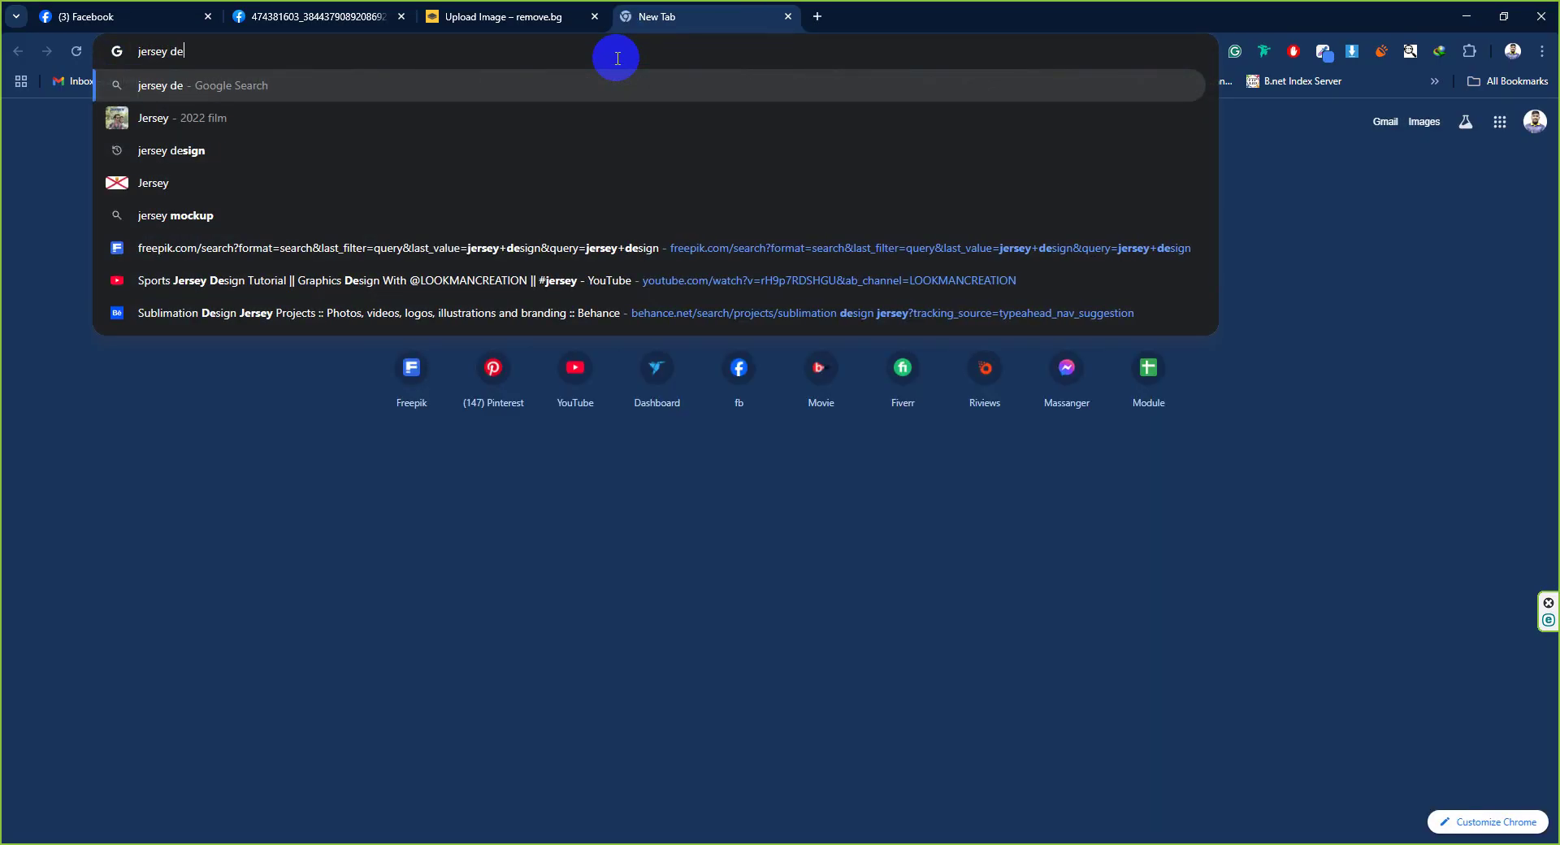
{"action": "key", "text": "Return"}
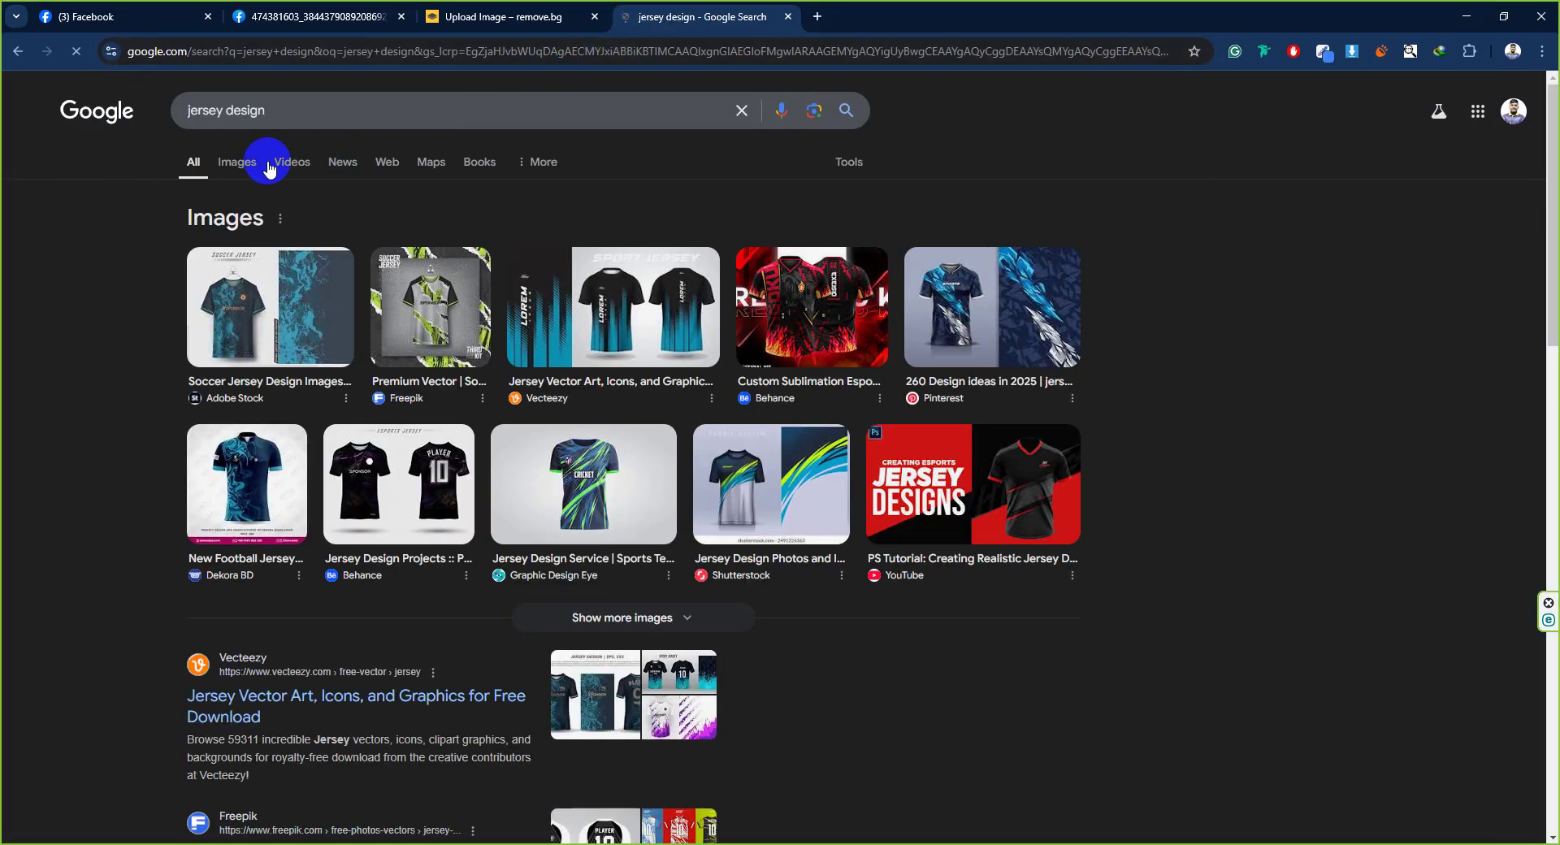
{"action": "left_click", "coordinate": [248, 158]}
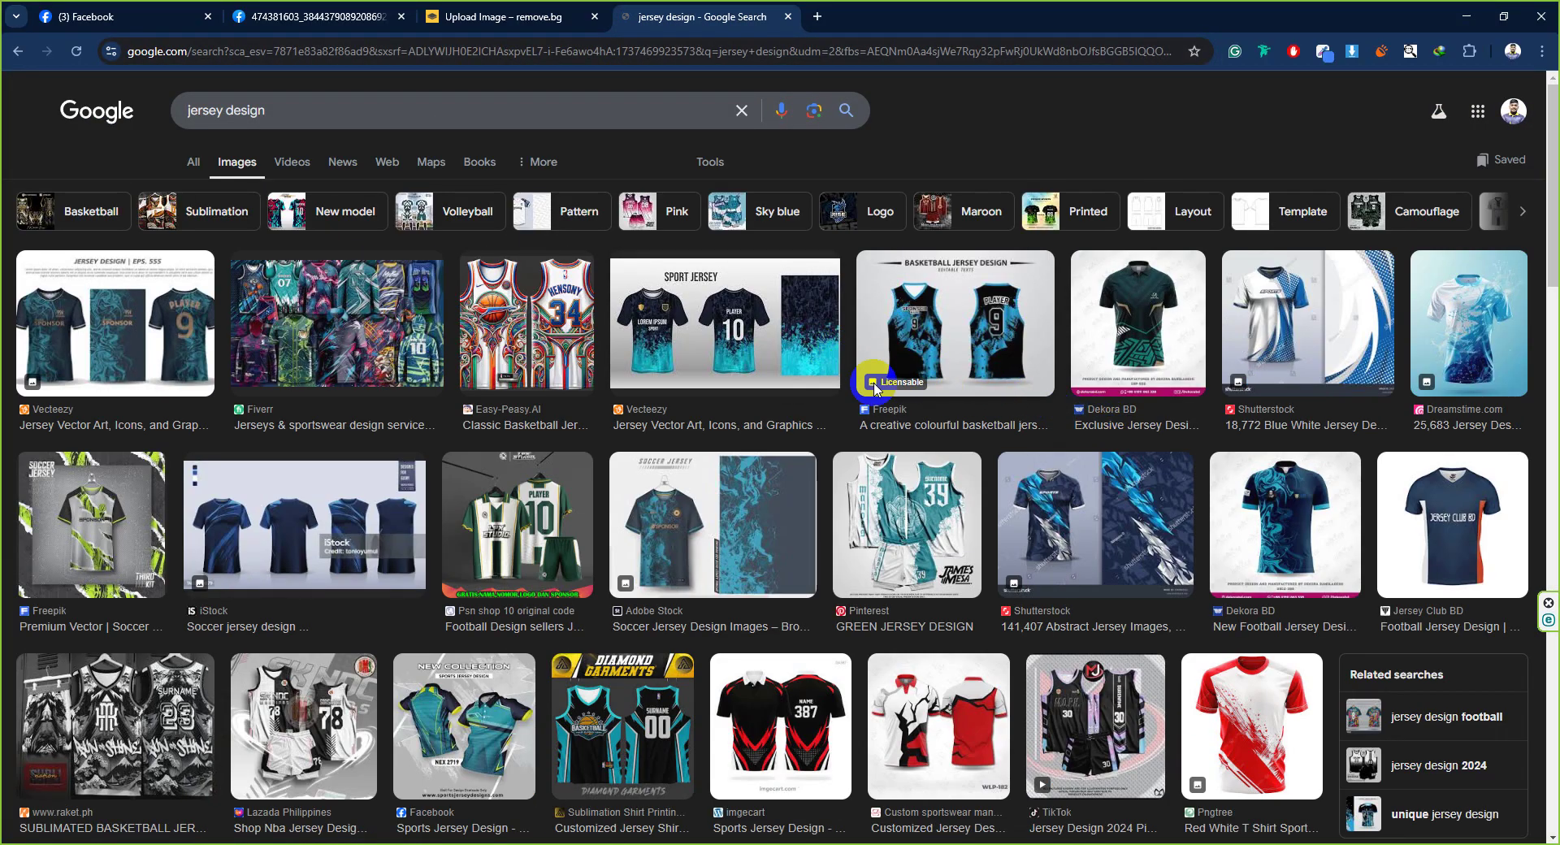
{"action": "left_click", "coordinate": [777, 346]}
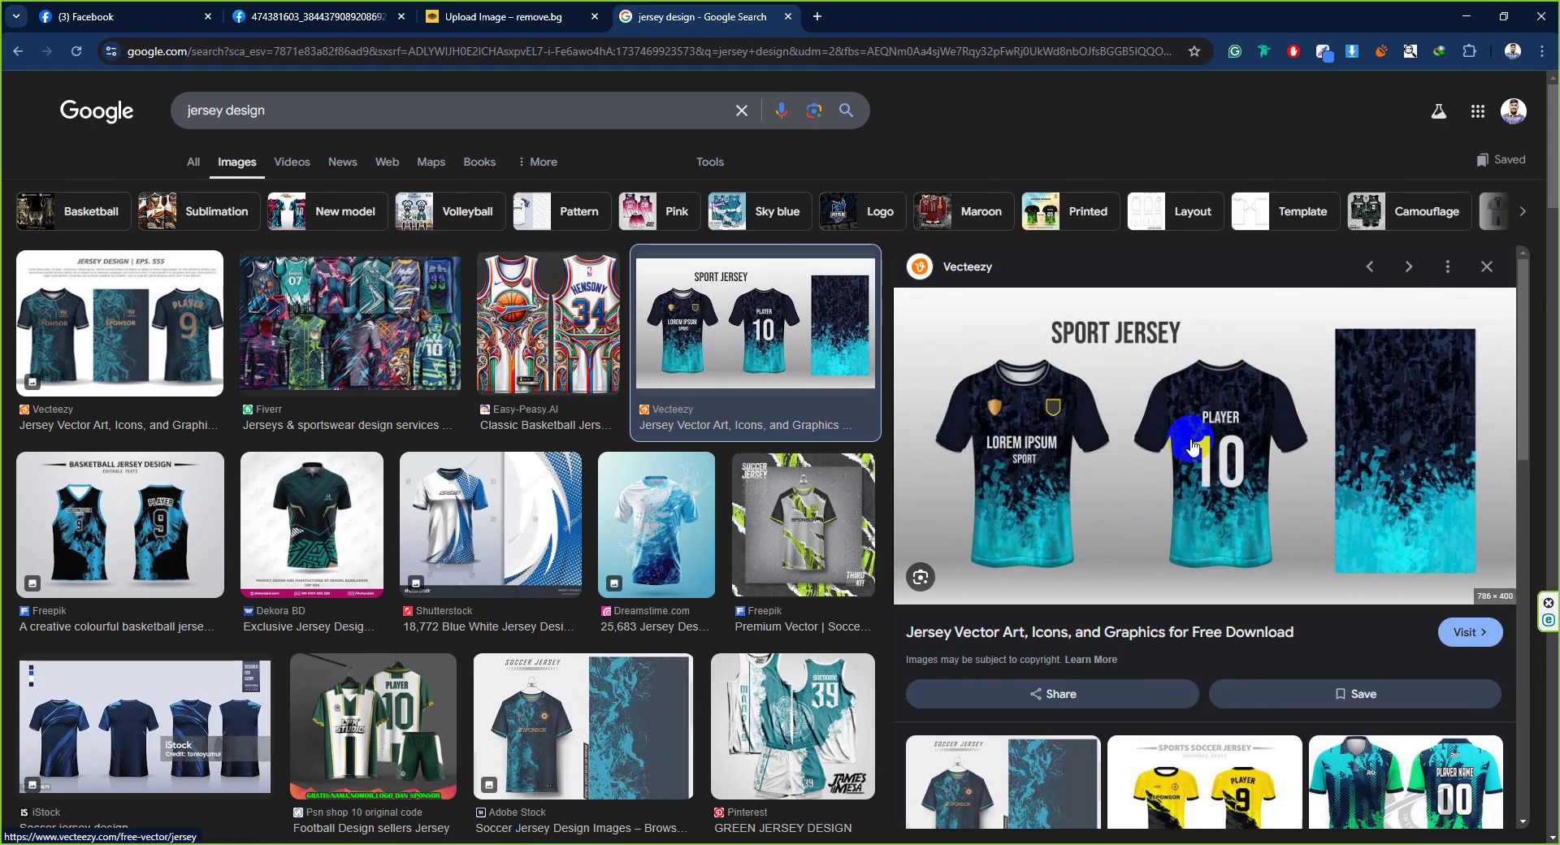
- Replace the image search with "packaging design"
{"action": "triple_click", "coordinate": [190, 110]}
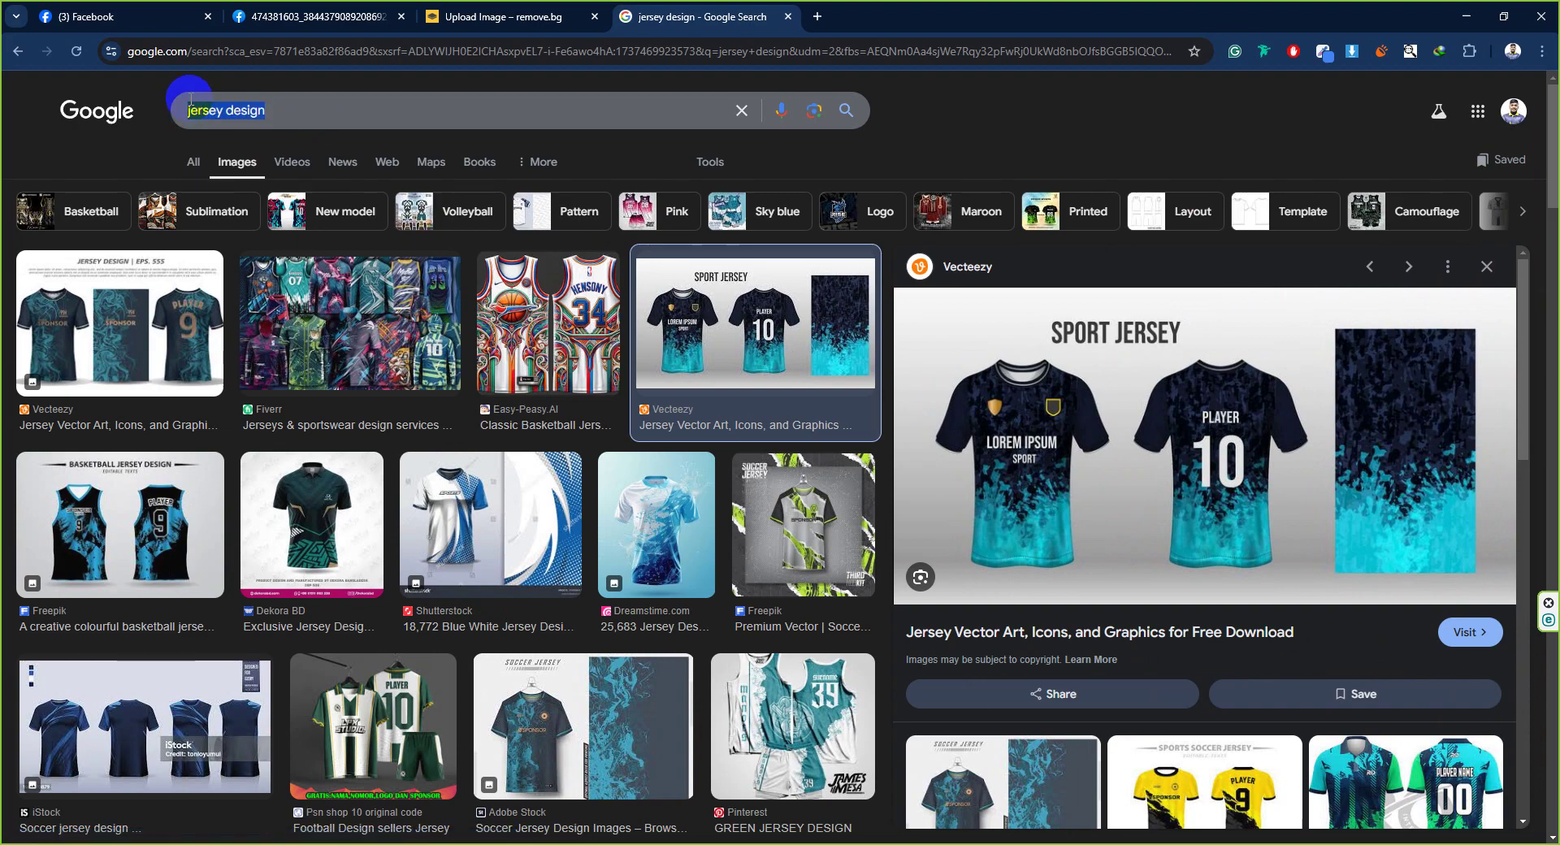
{"action": "type", "text": "package"}
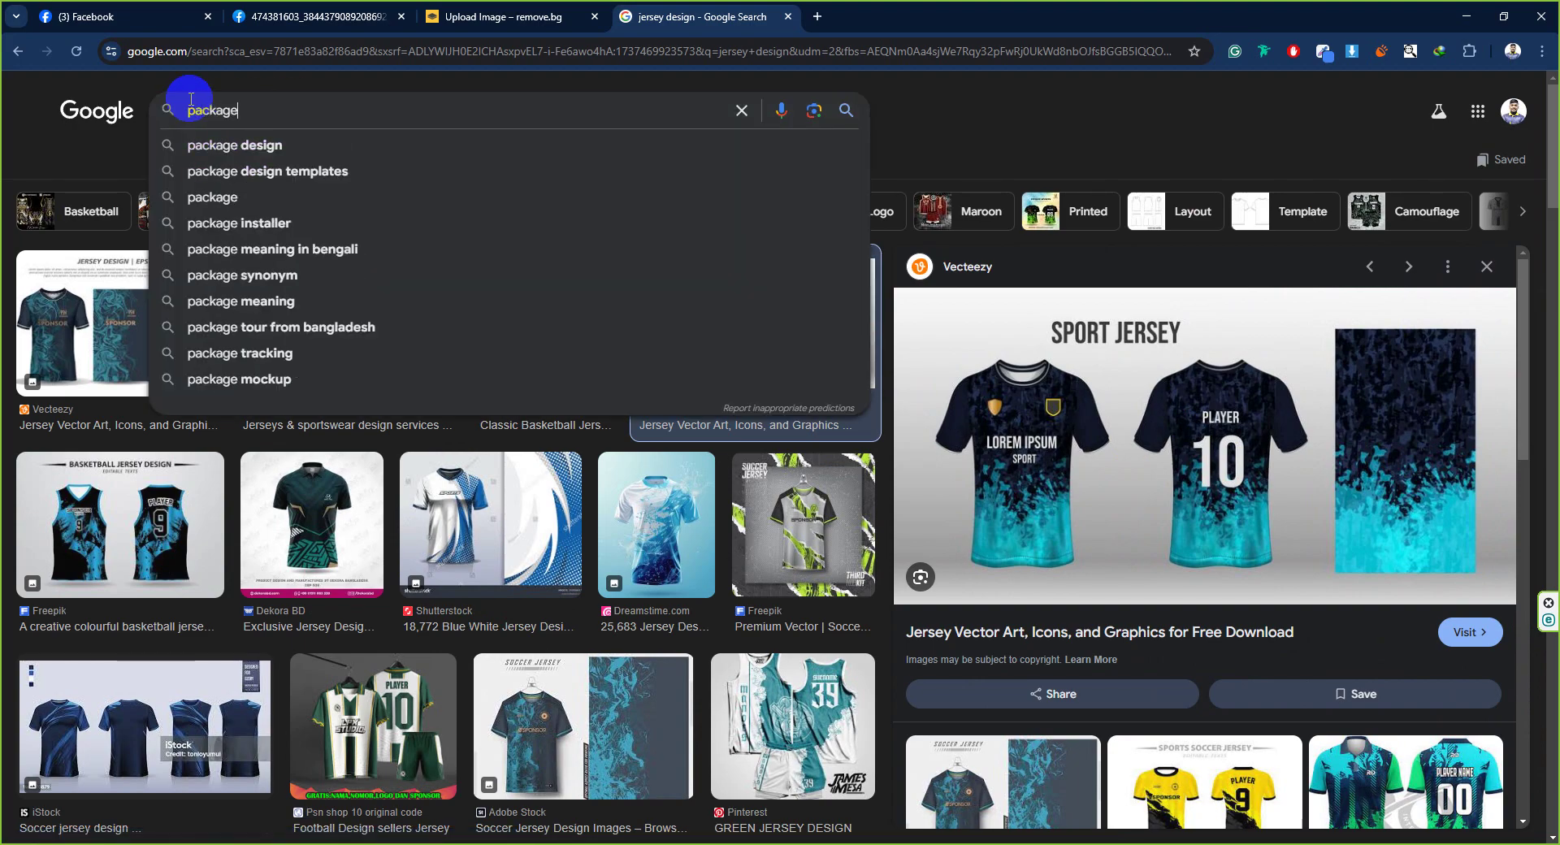
{"action": "key", "text": "BackSpace"}
{"action": "type", "text": "ing design"}
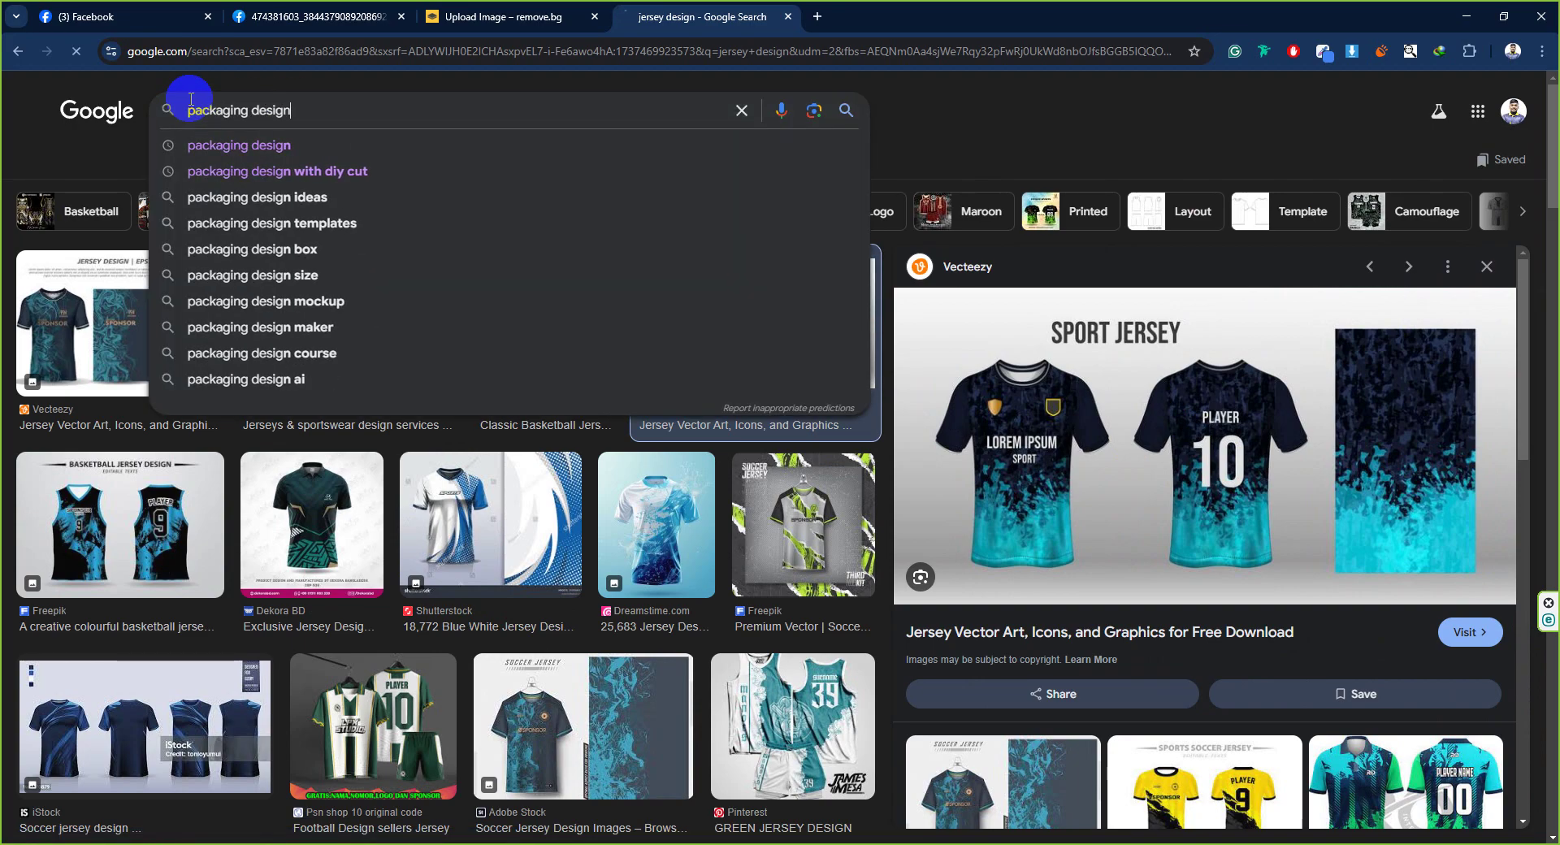
{"action": "key", "text": "Return"}
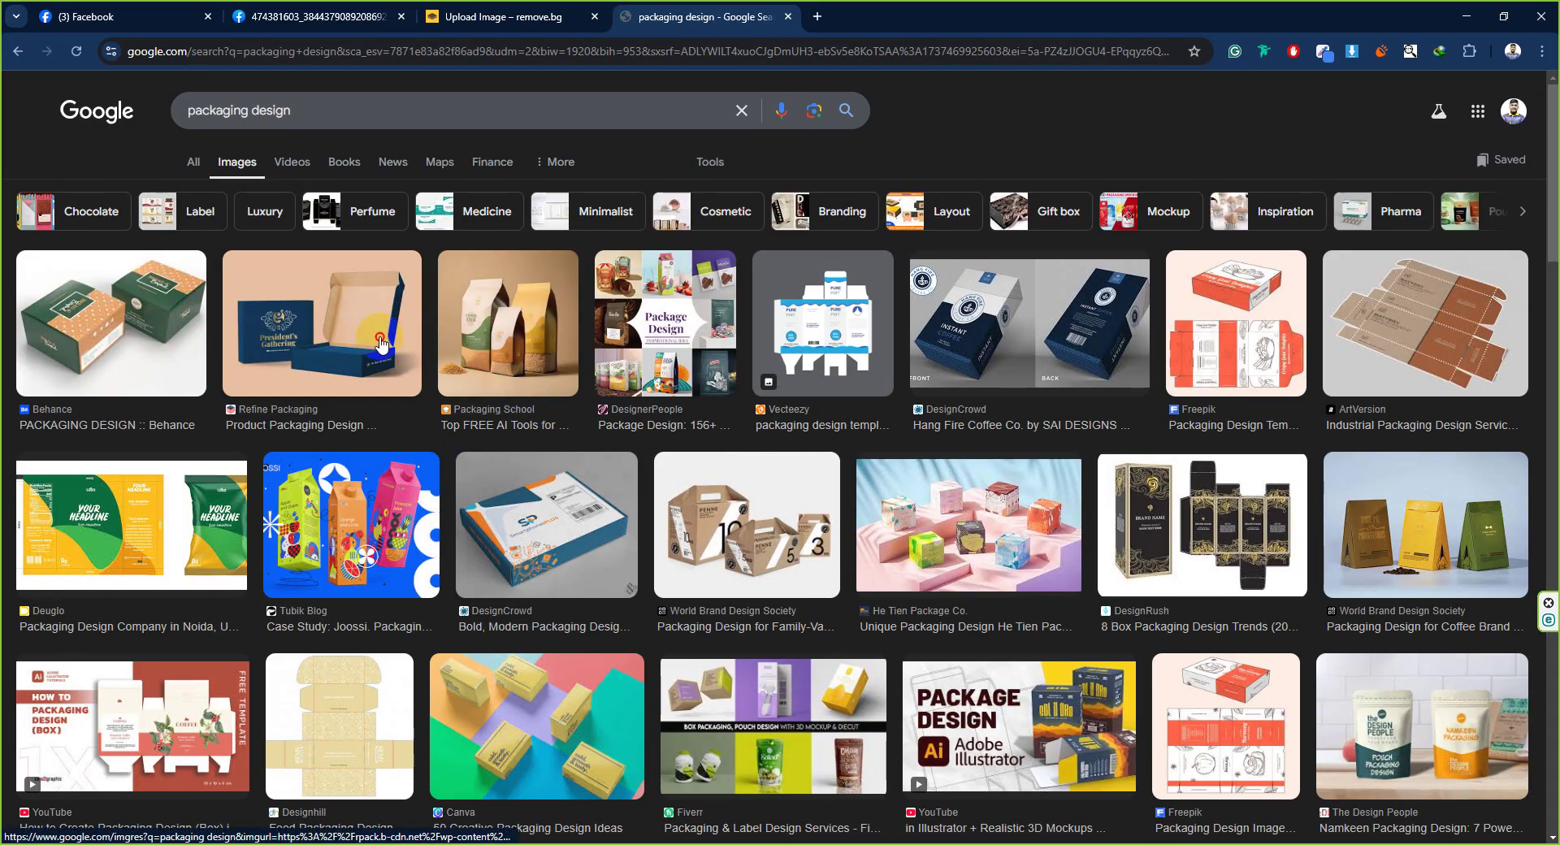
- Preview the navy President's Gathering box from Refine Packaging and browse its related packaging images
{"action": "left_click", "coordinate": [381, 342]}
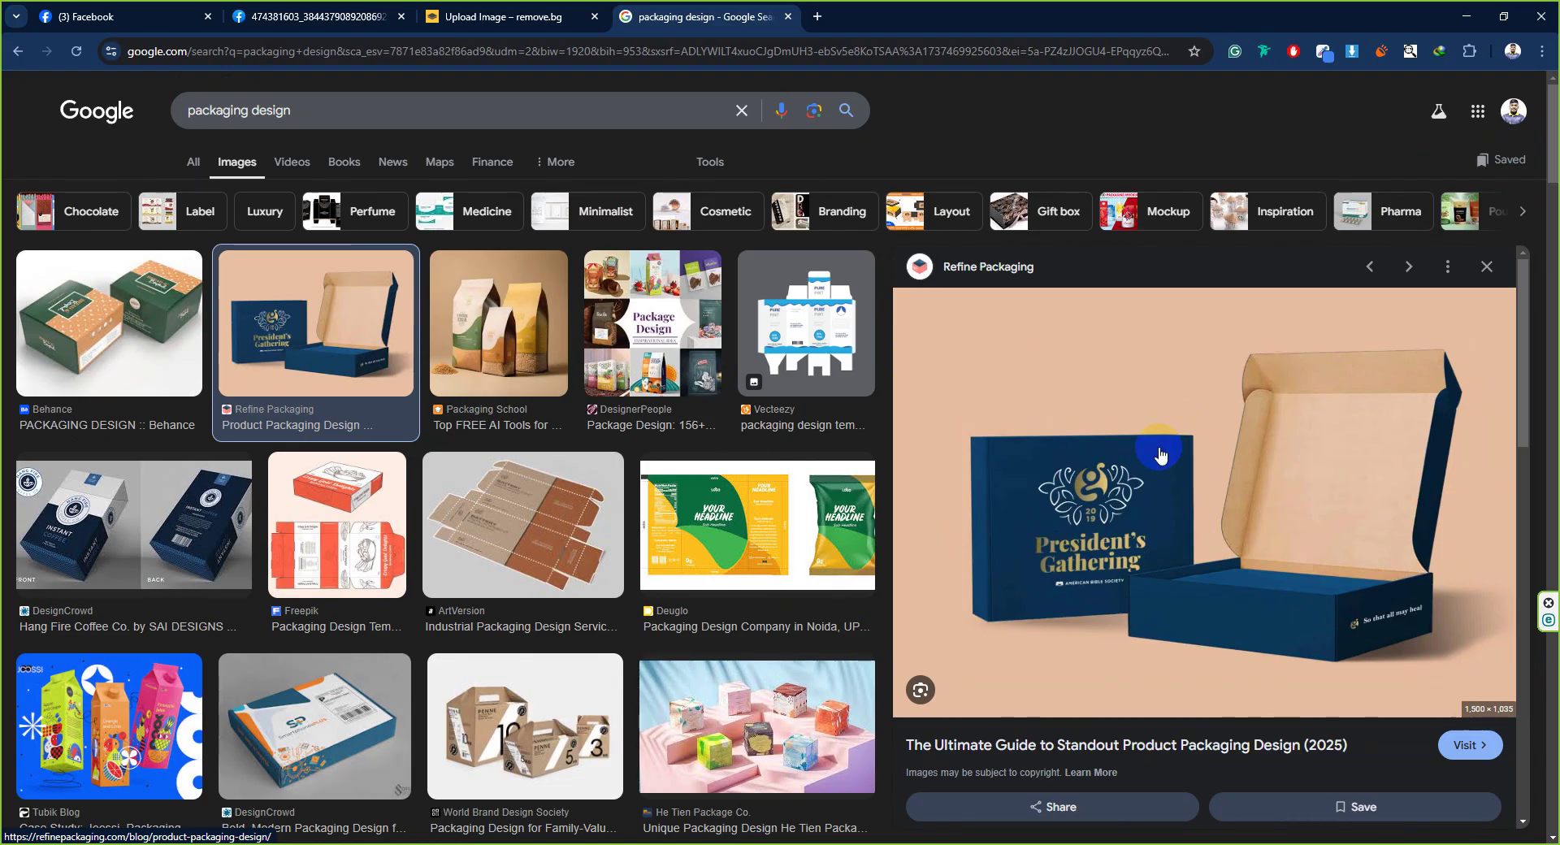
{"action": "scroll", "coordinate": [1159, 456], "scroll_direction": "down", "scroll_amount": 2}
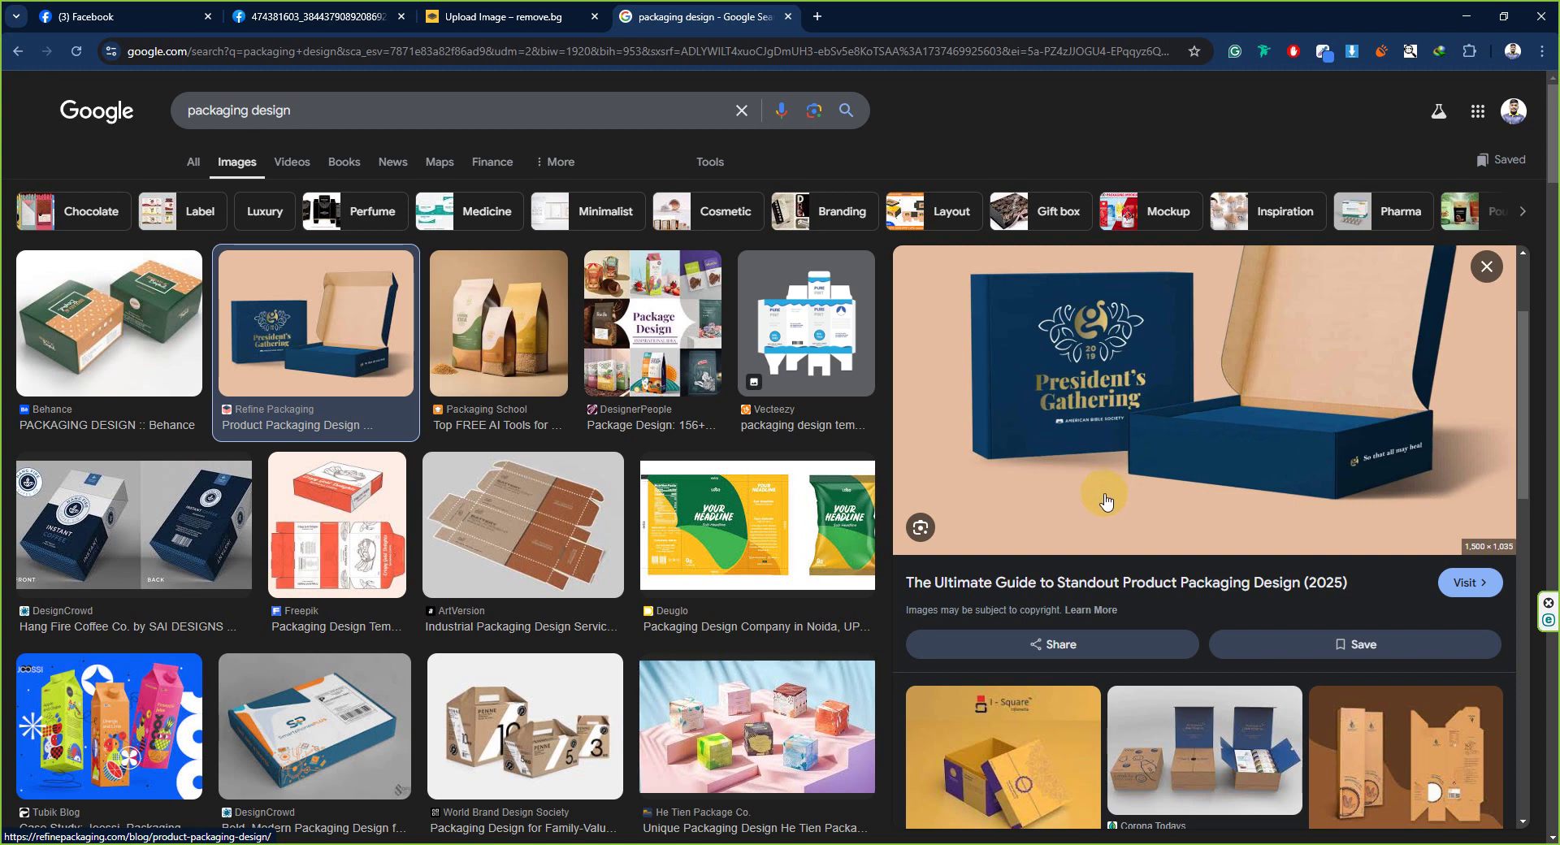
{"action": "scroll", "coordinate": [1103, 490], "scroll_direction": "down", "scroll_amount": 3}
{"action": "scroll", "coordinate": [1098, 496], "scroll_direction": "down", "scroll_amount": 3}
{"action": "scroll", "coordinate": [1097, 496], "scroll_direction": "down", "scroll_amount": 2}
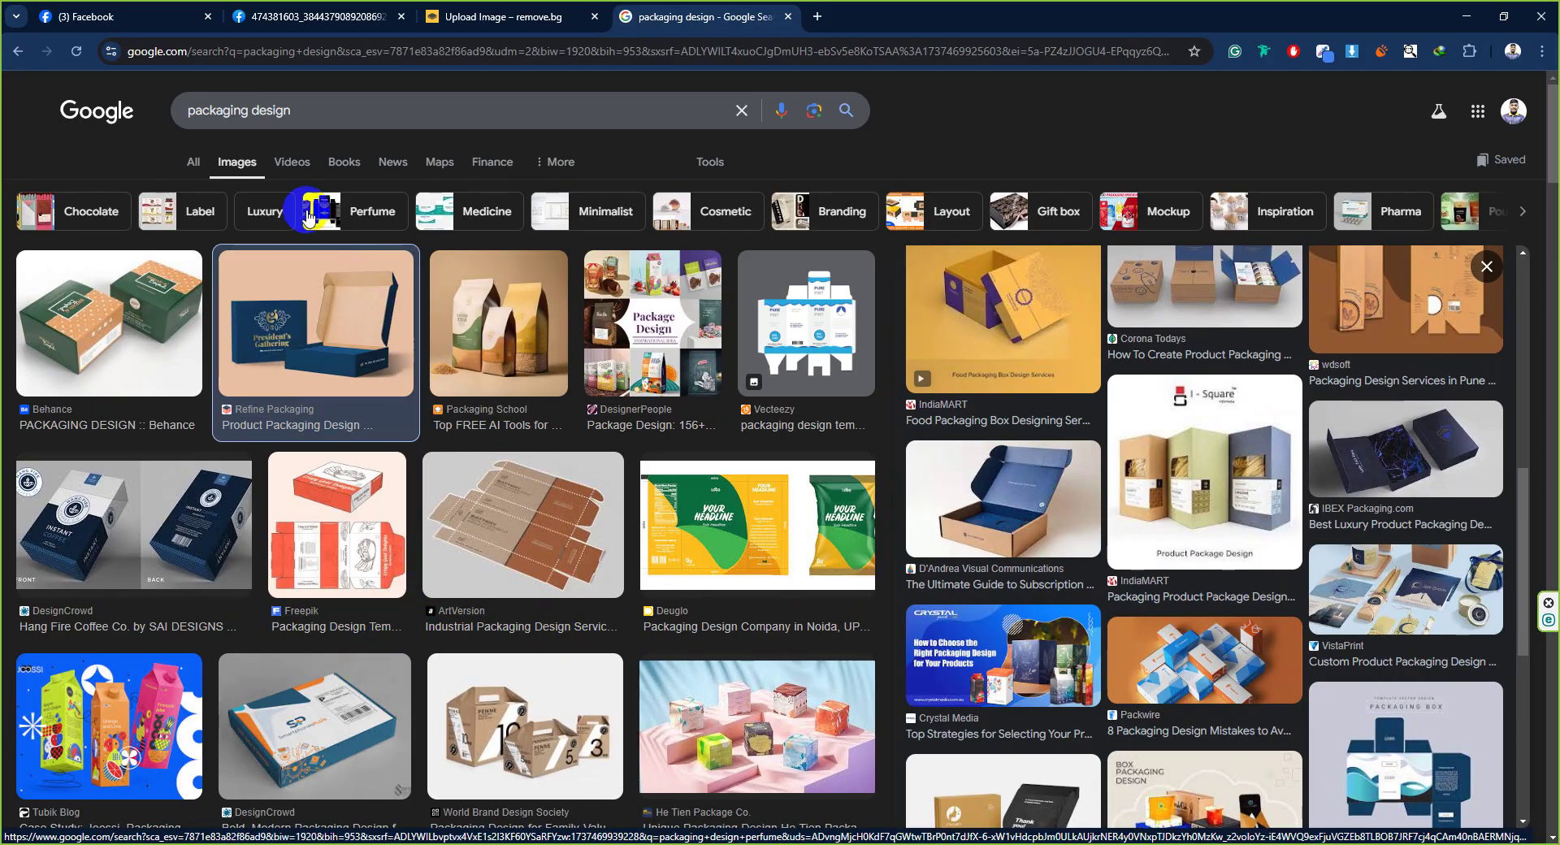
- Revisit the open Facebook profile, the remove.bg tree cutout and the Background Erasing live poster in turn
{"action": "left_click", "coordinate": [151, 20]}
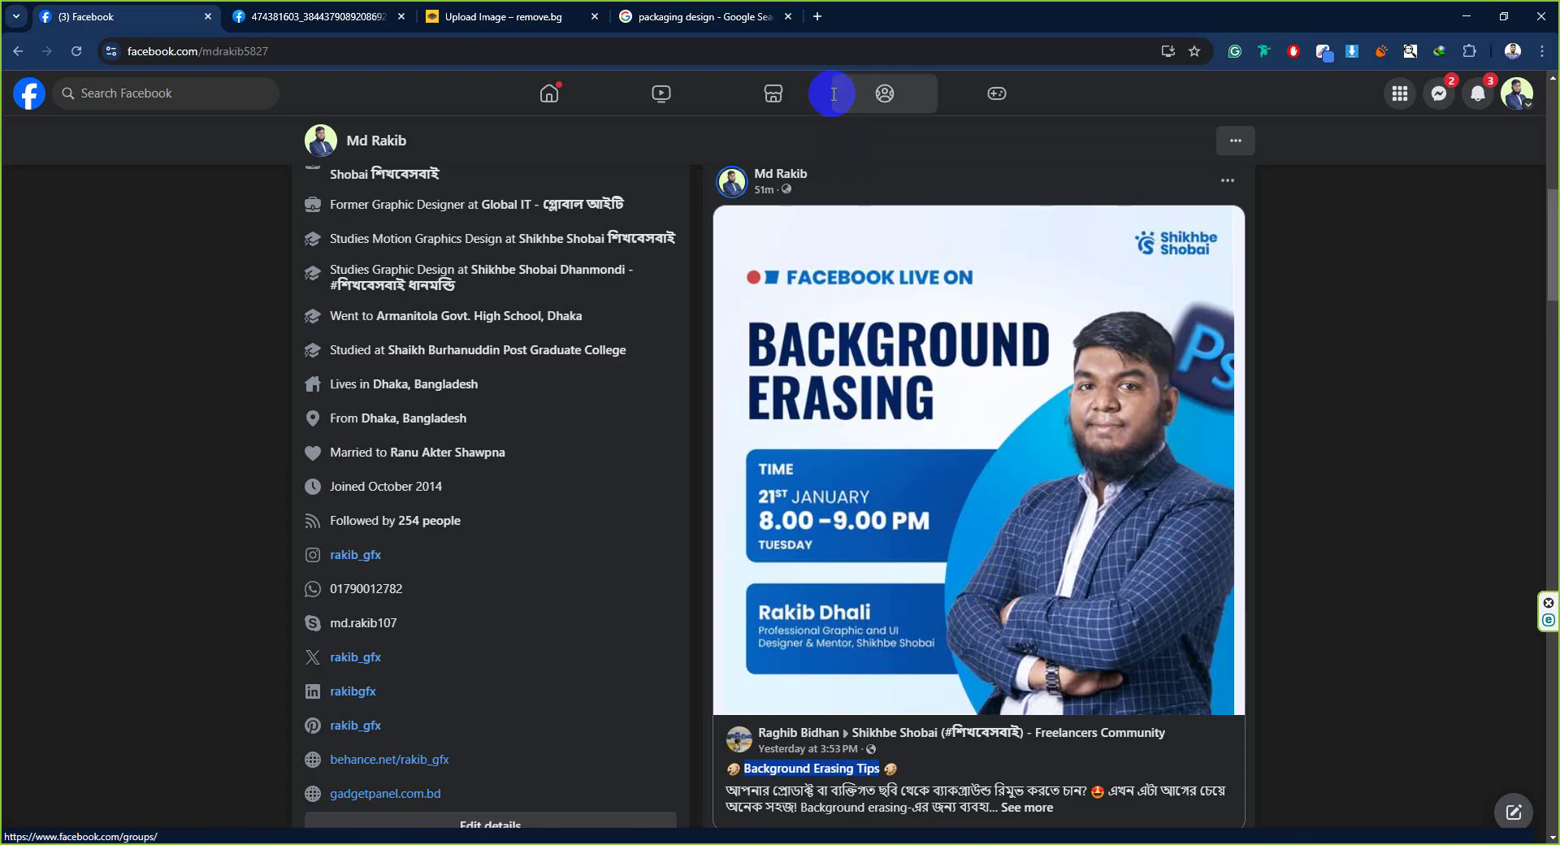
{"action": "left_click", "coordinate": [564, 13]}
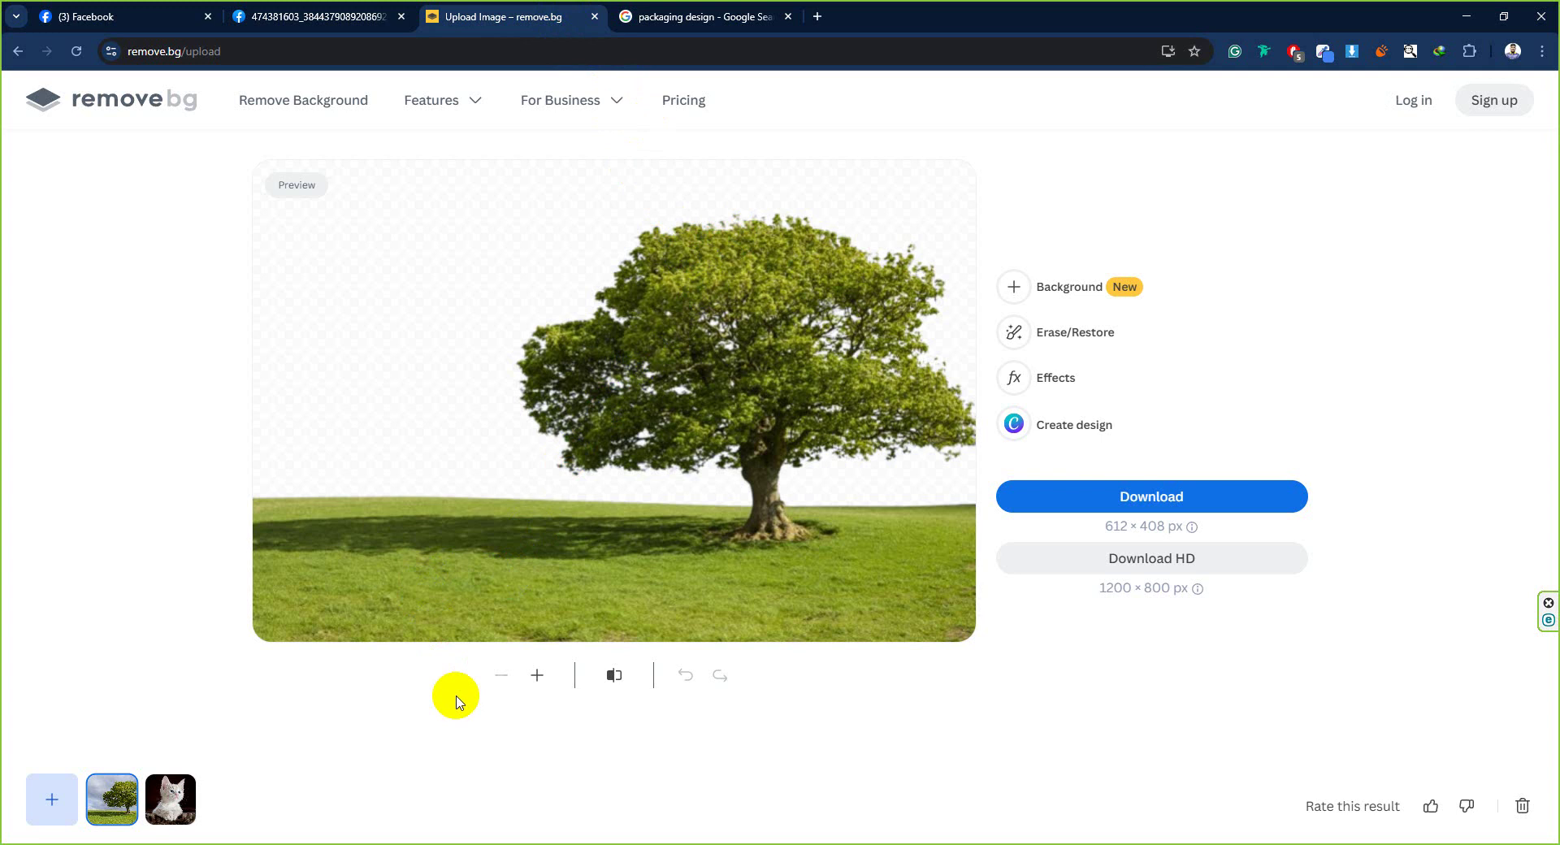
{"action": "left_click", "coordinate": [285, 7]}
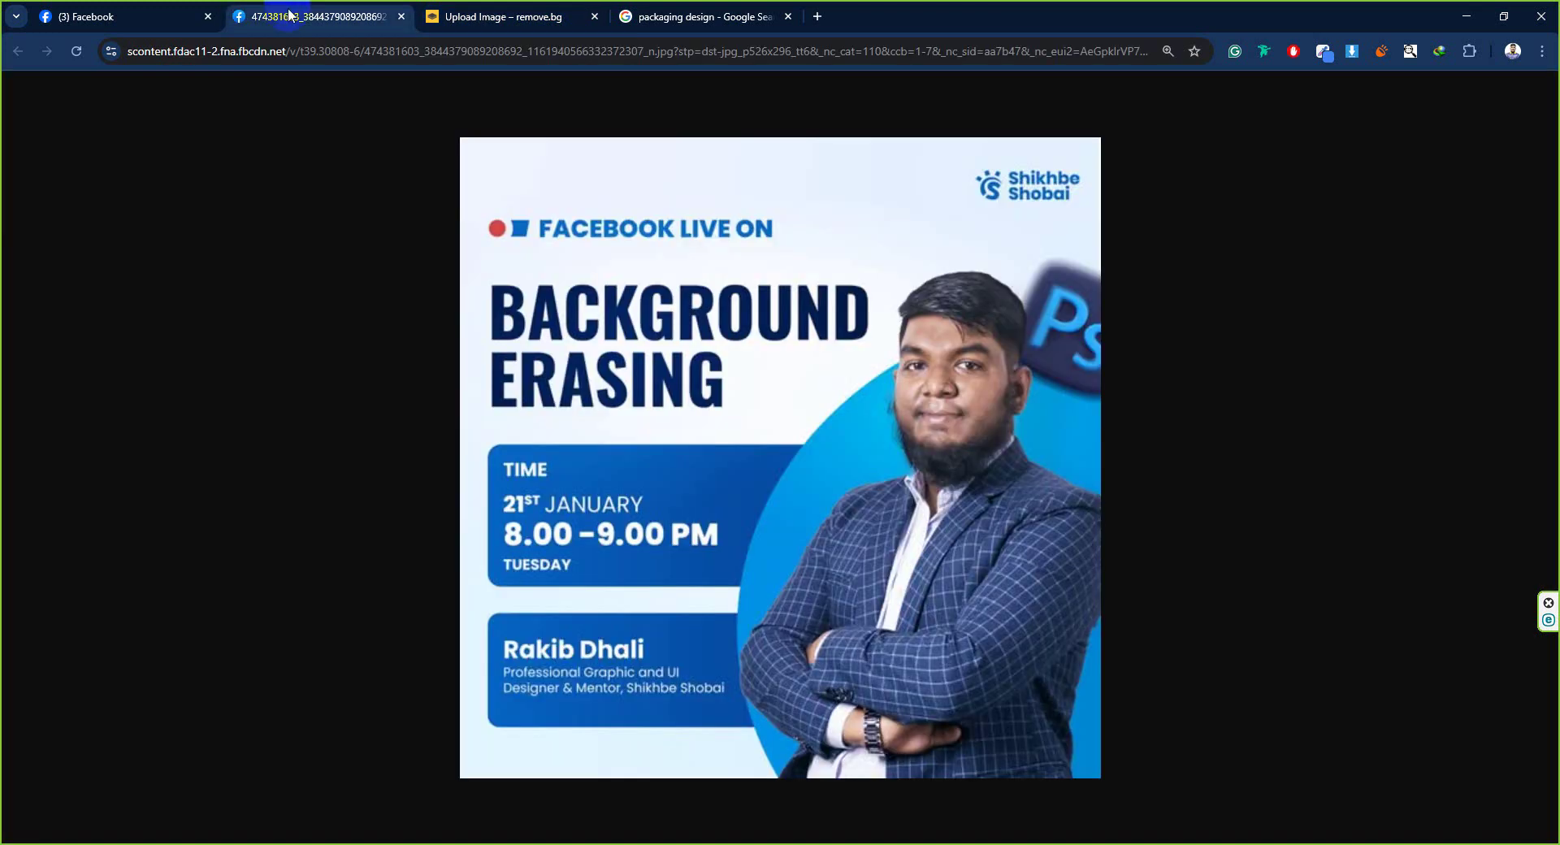